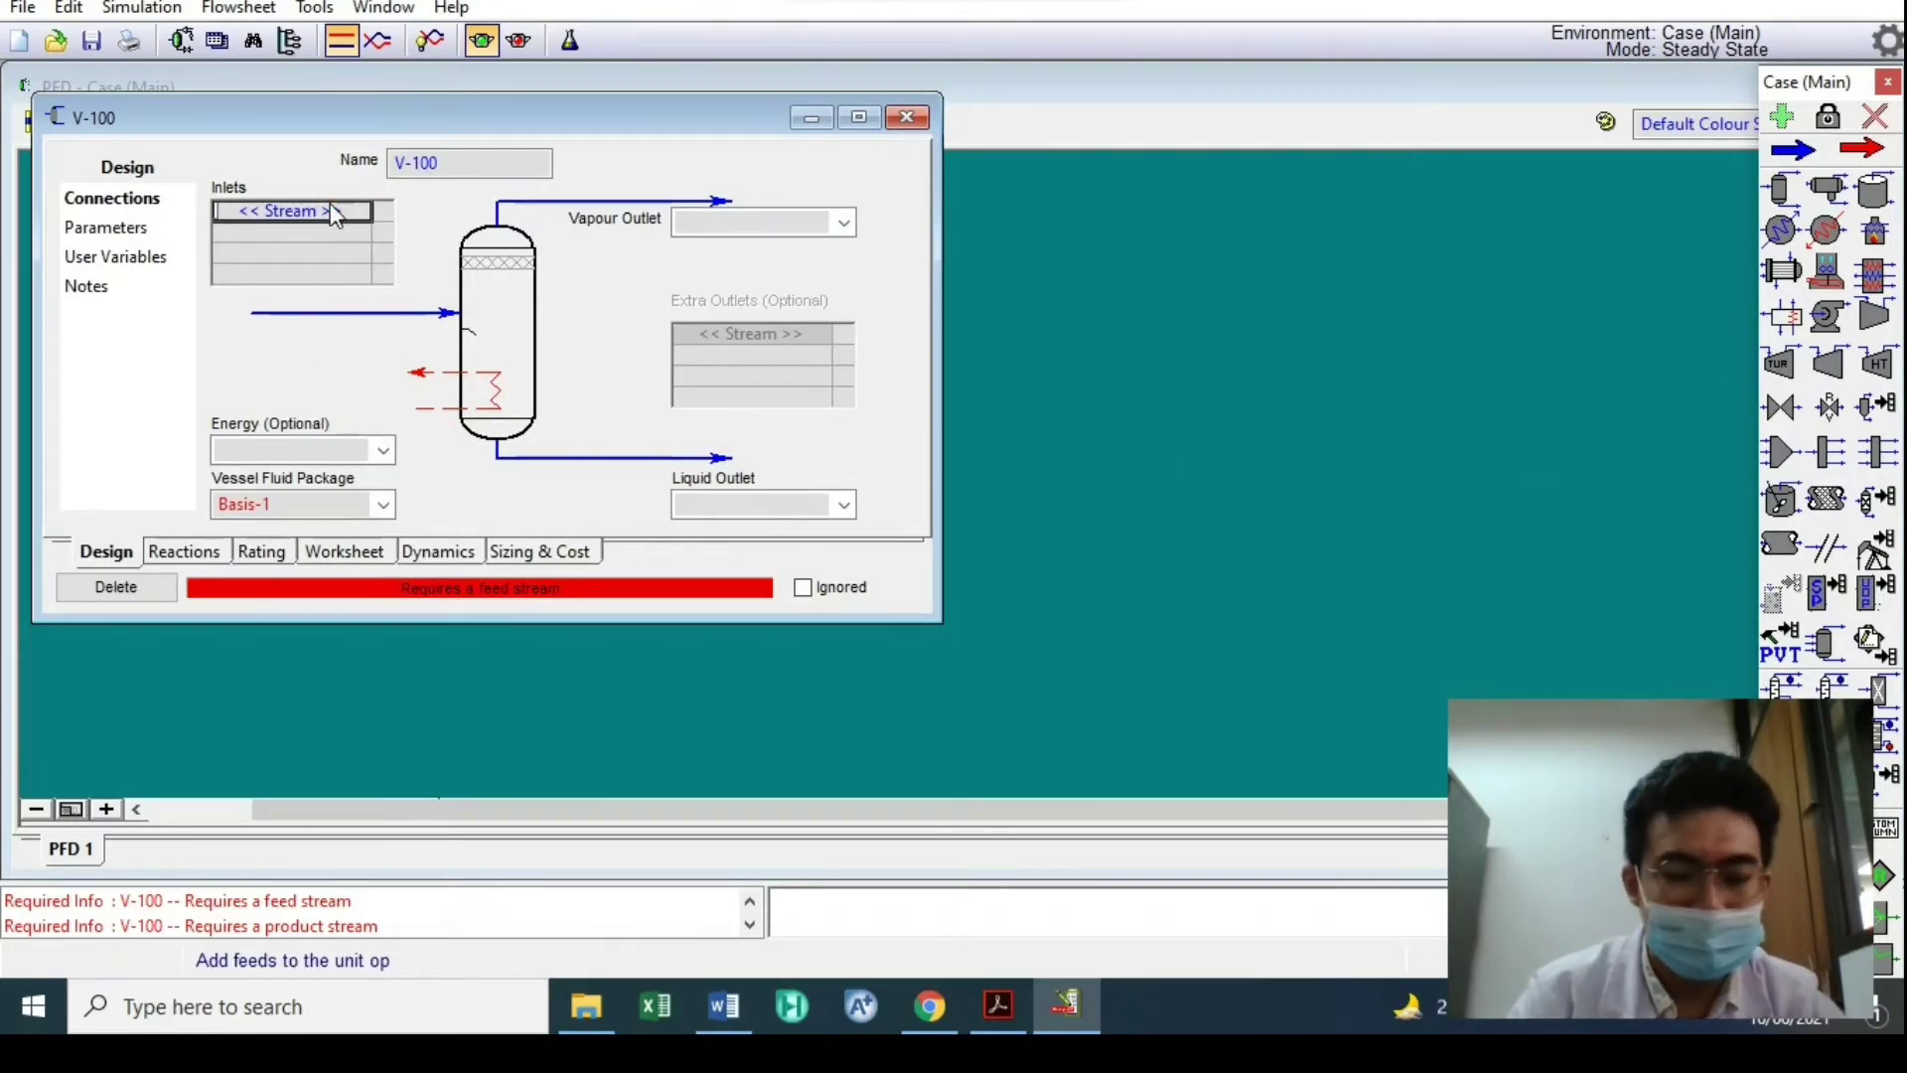
Connect separator V-100 to inlet stream Feed_2p, vapour outlet vap_2p and liquid outlet liq_2p
type("Feed 2")
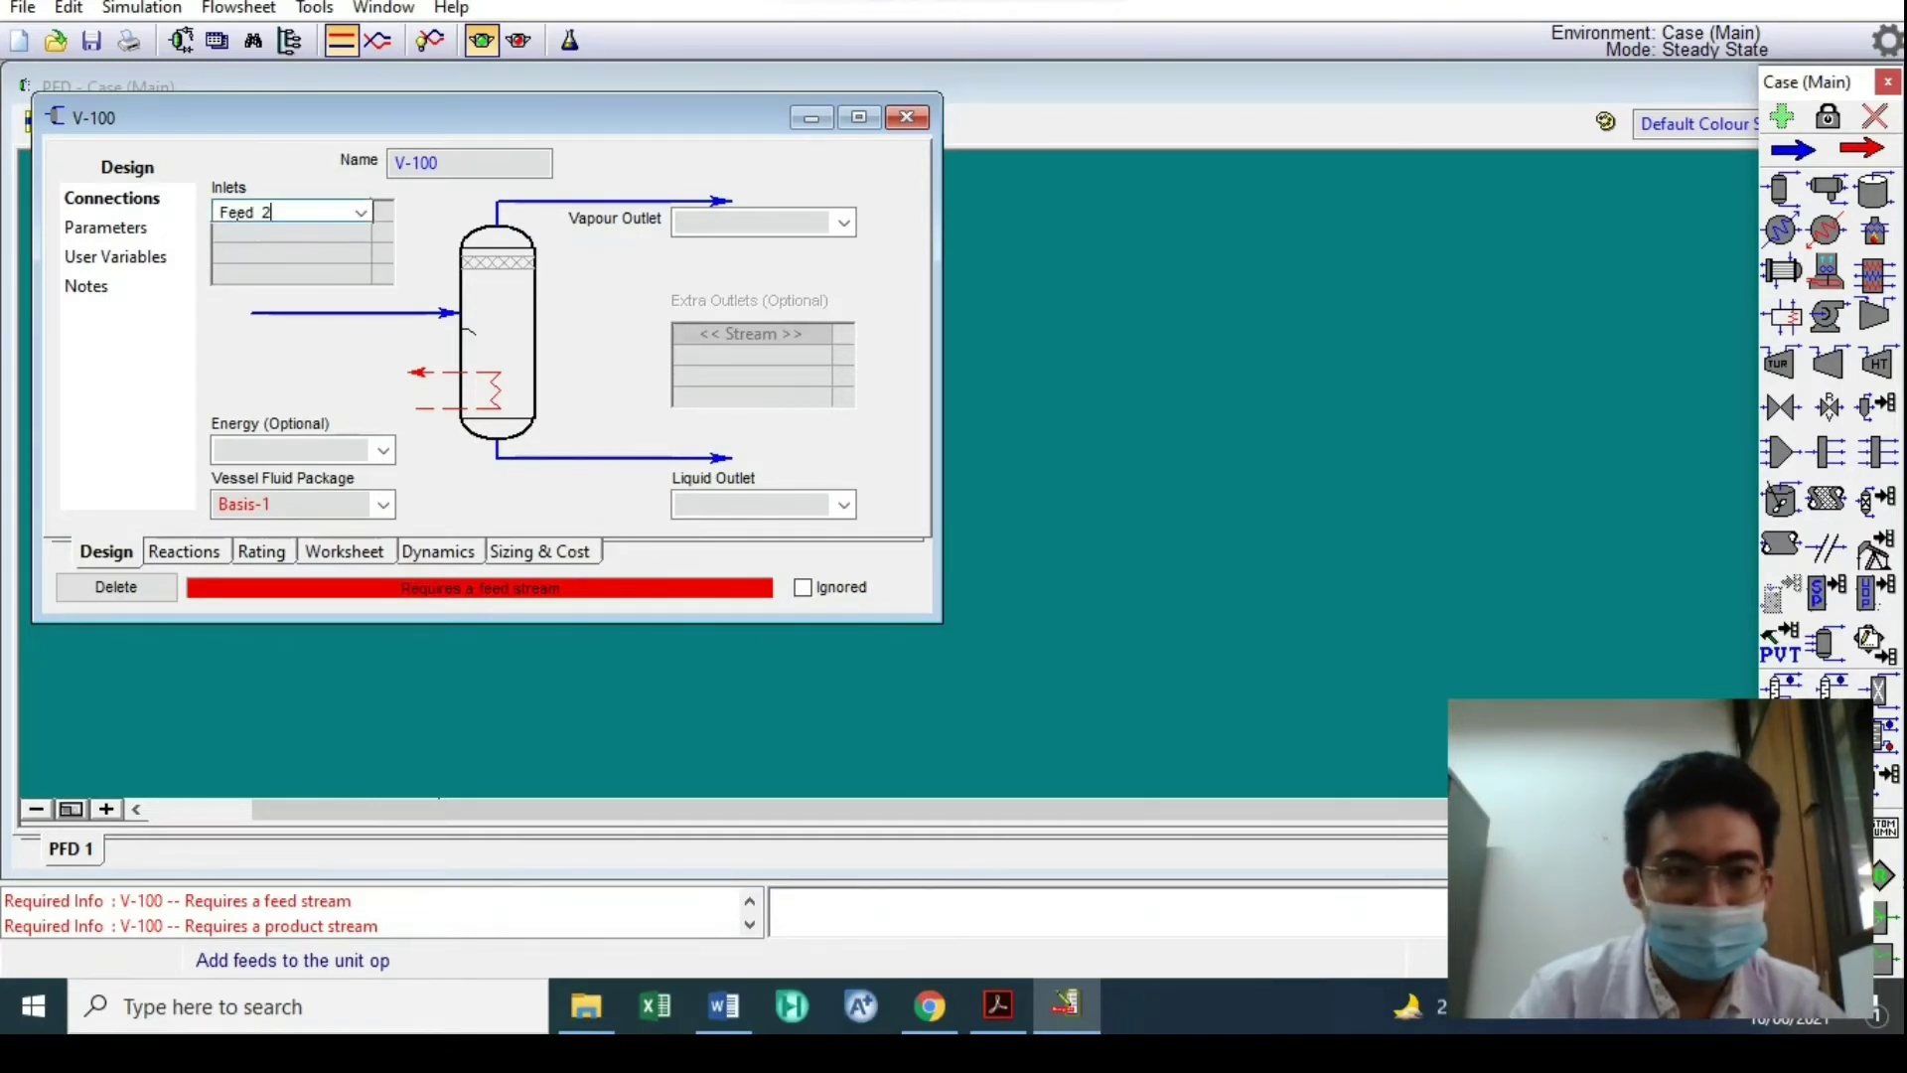
key("Return")
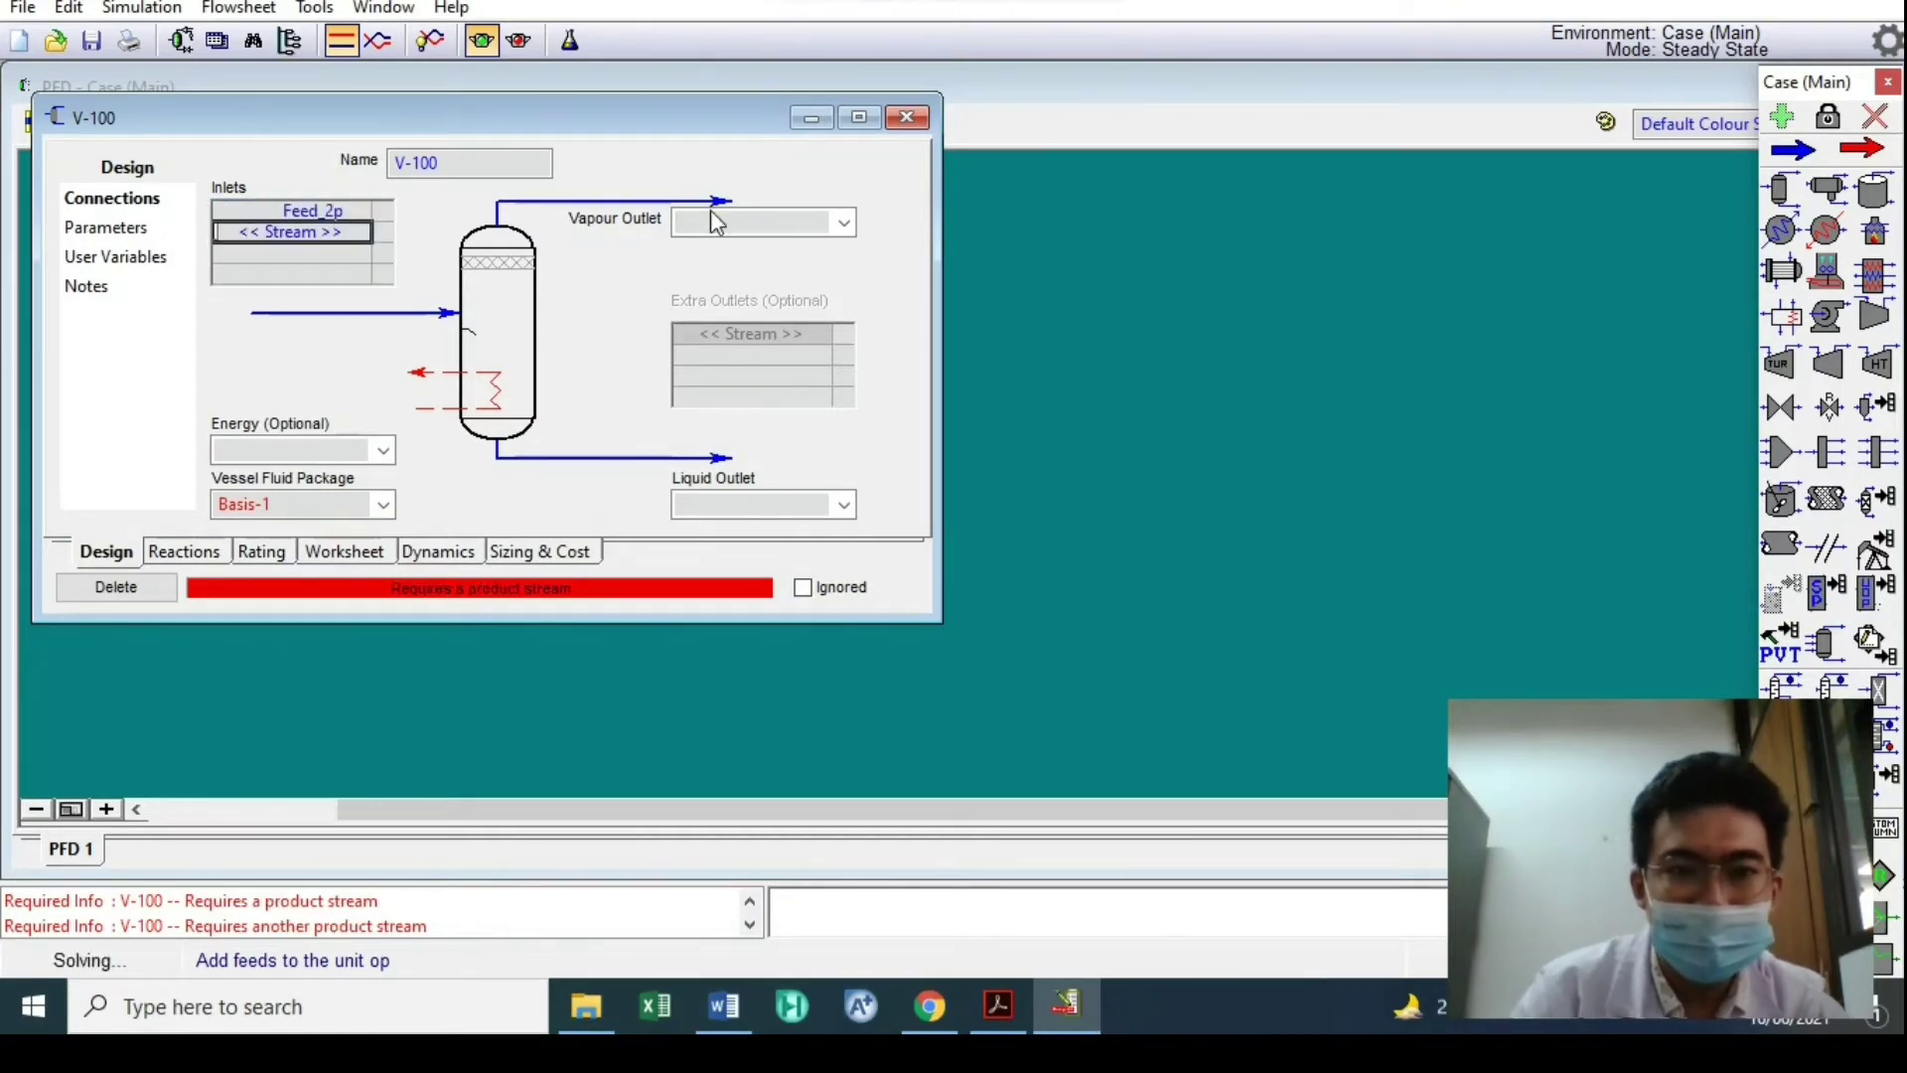
left_click(706, 215)
type("vap_2")
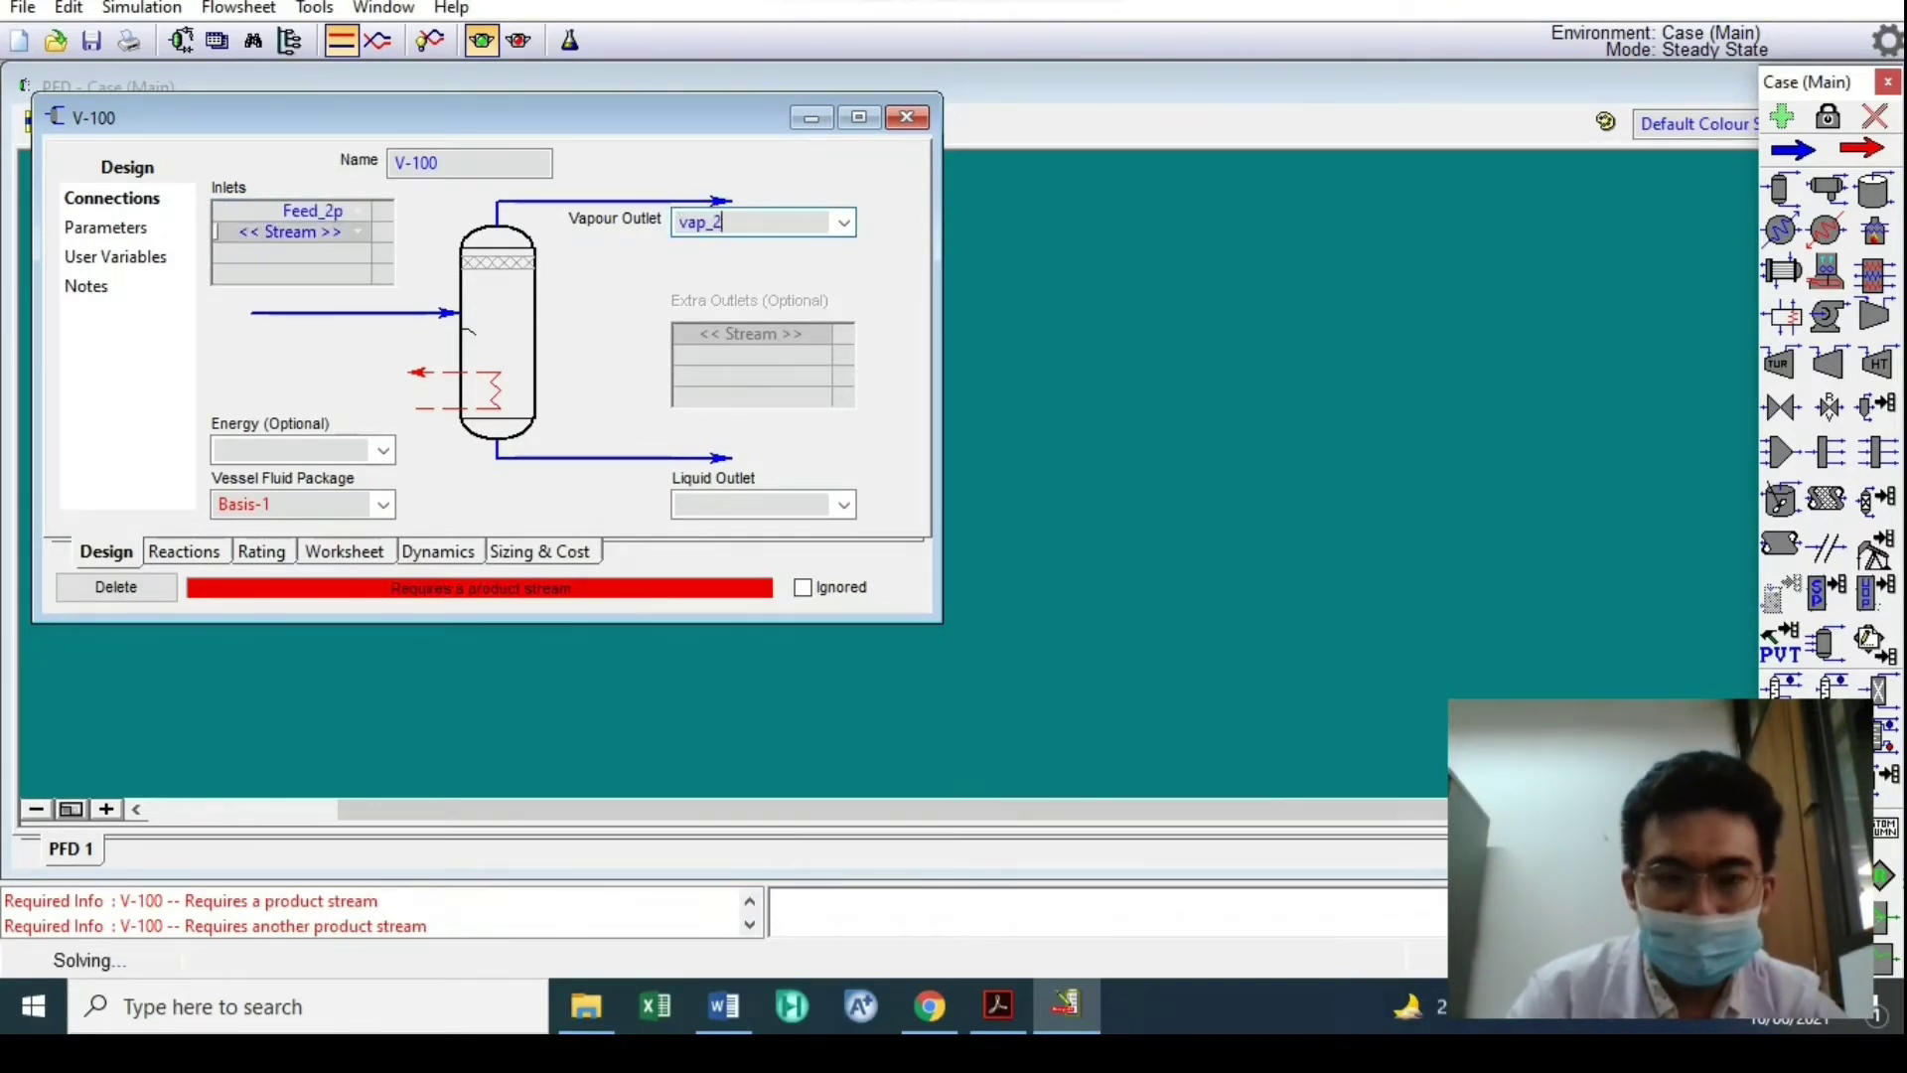
type("p")
key("Return")
left_click(764, 508)
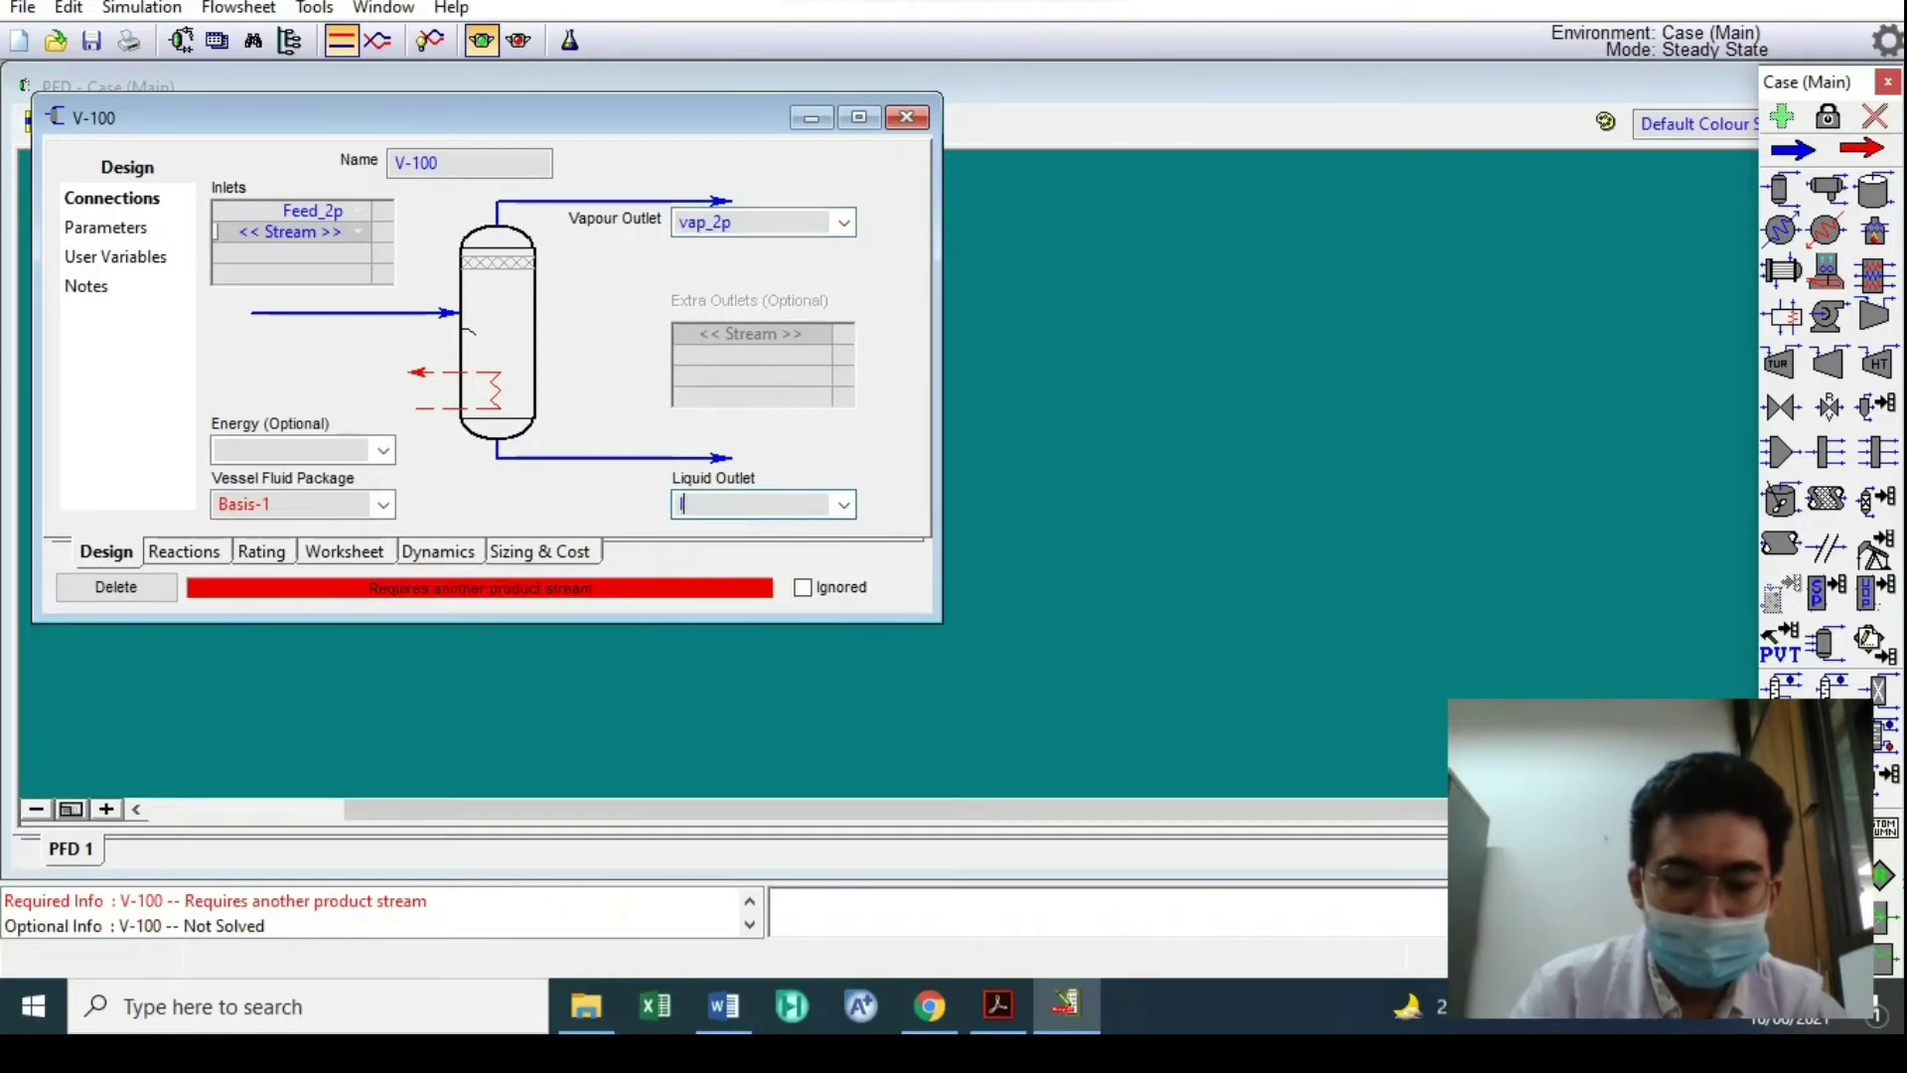
type("liq_2p")
key("Return")
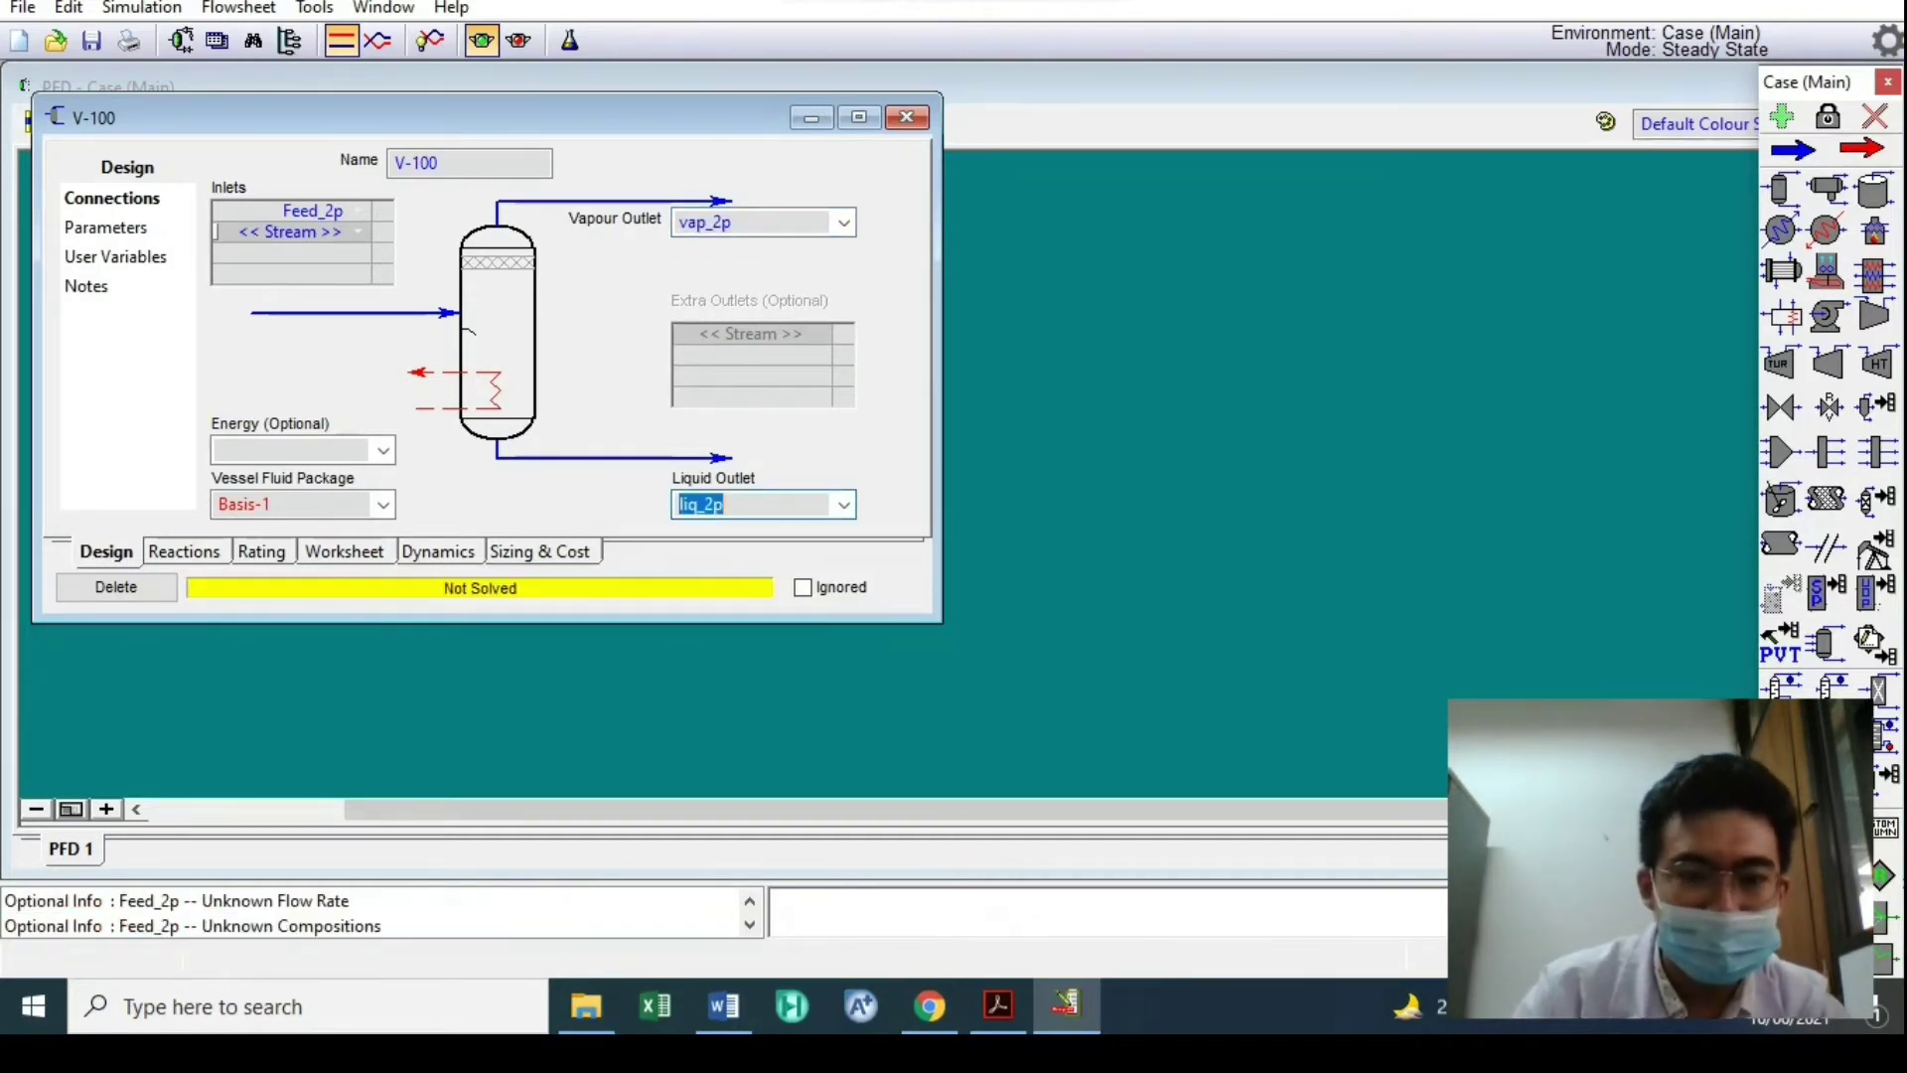
Set the Feed_2p composition to mole fractions of 0.2 each for methane, ethane, n-butane, n-C13 and H2O
left_click(328, 553)
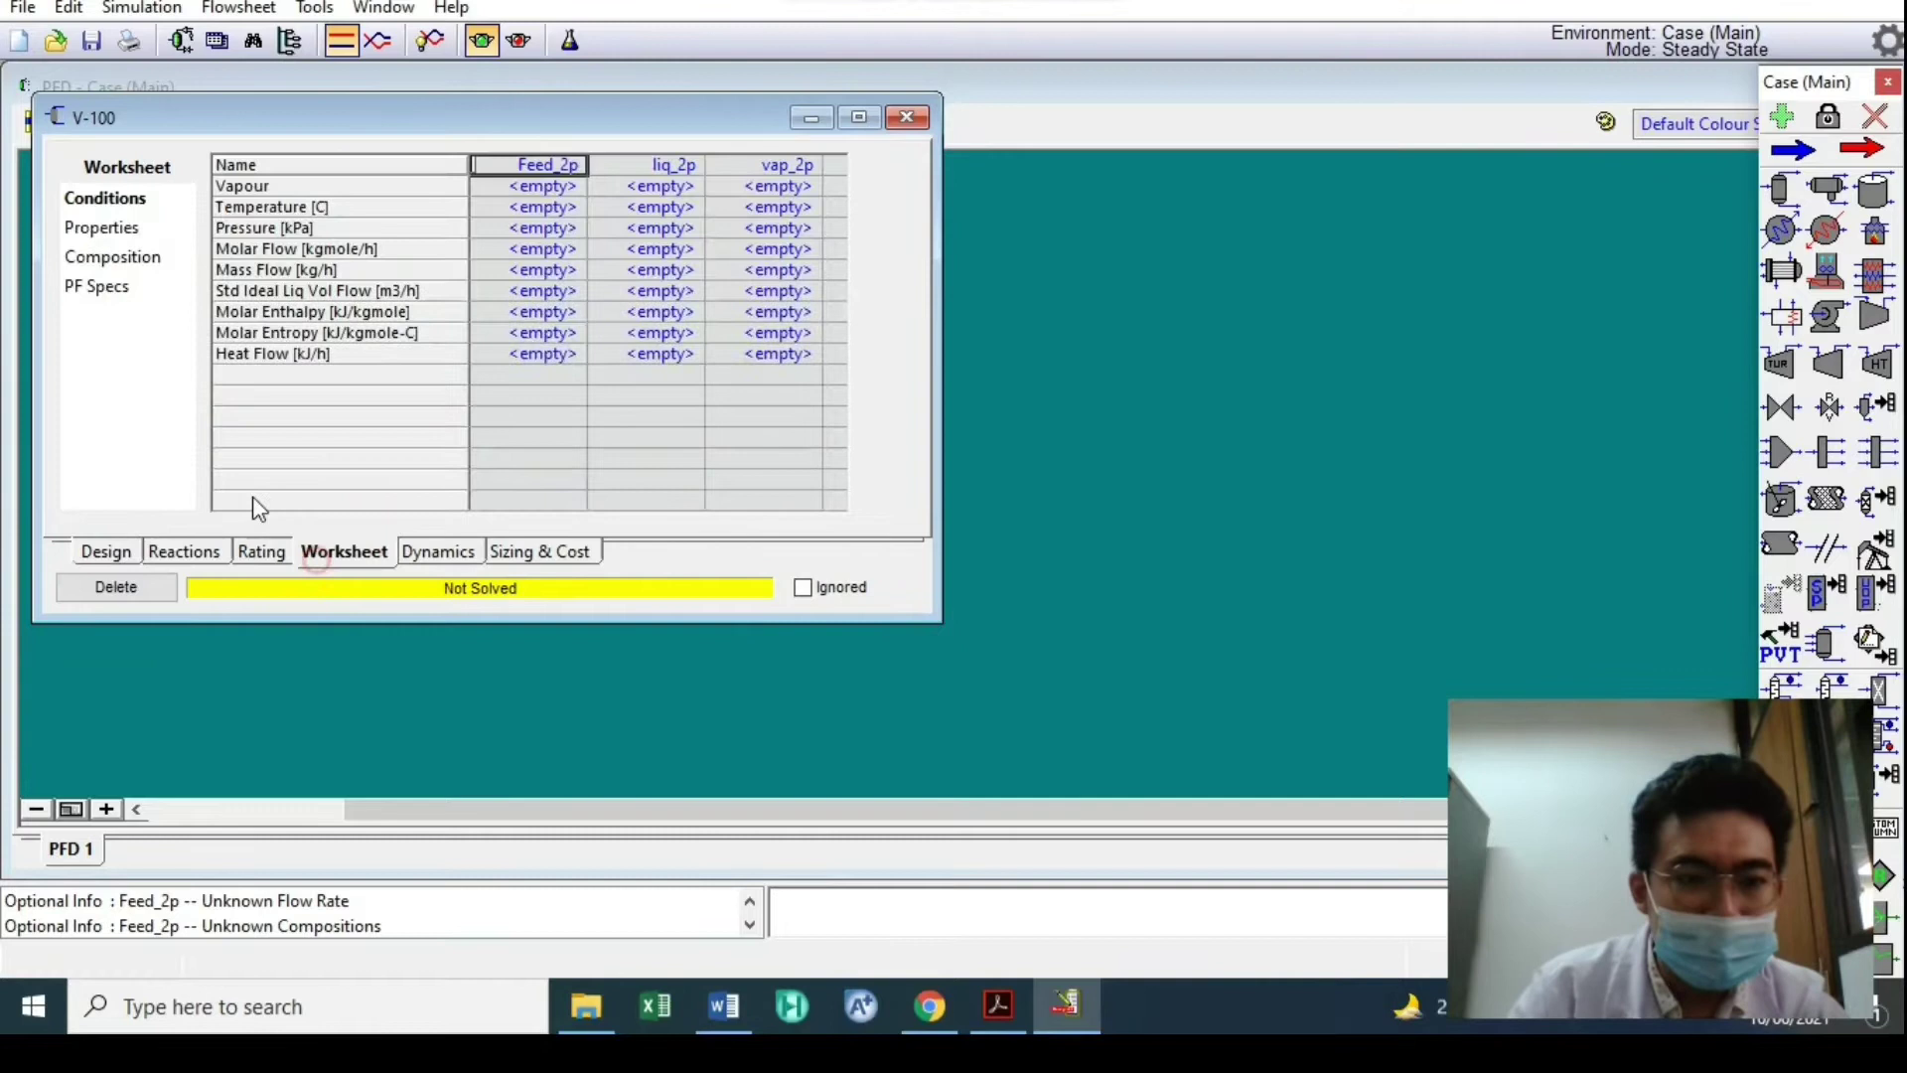
left_click(112, 258)
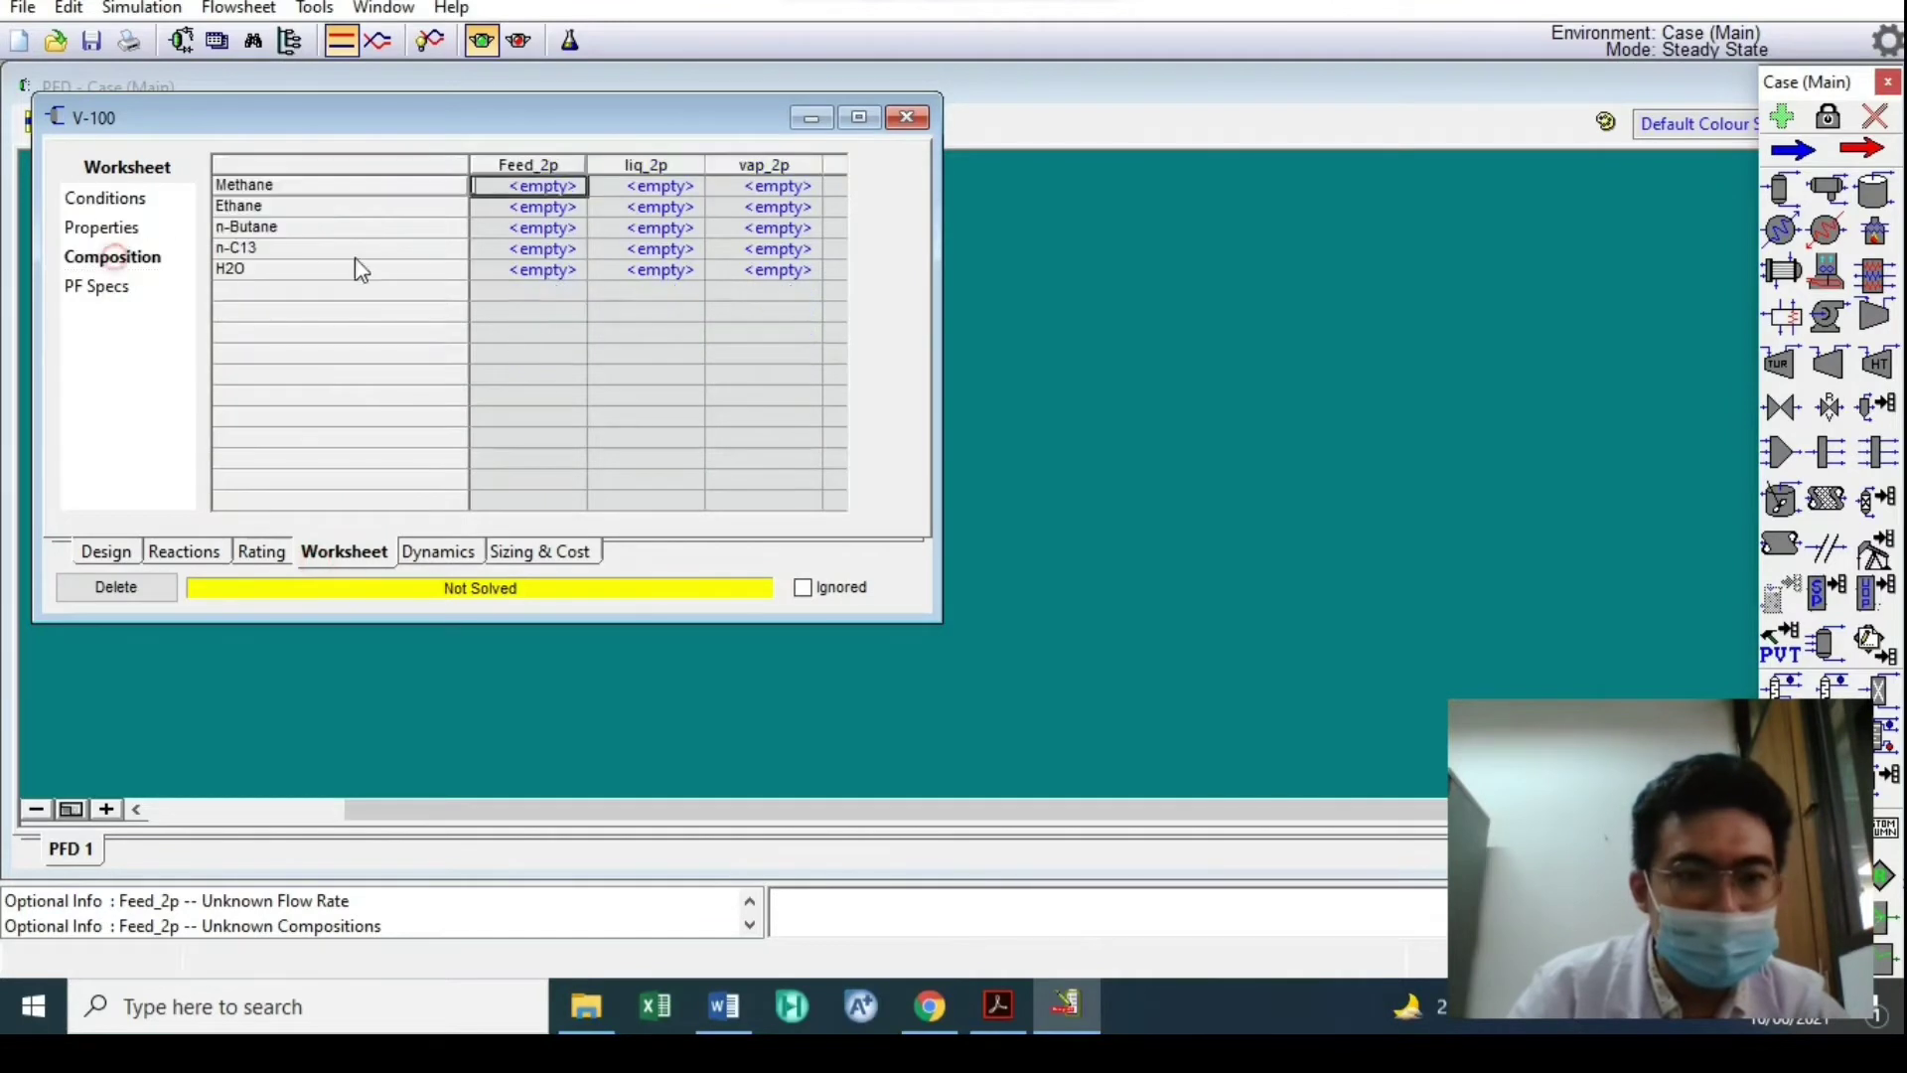
double_click(525, 193)
type("0.2")
key("Return")
type("0")
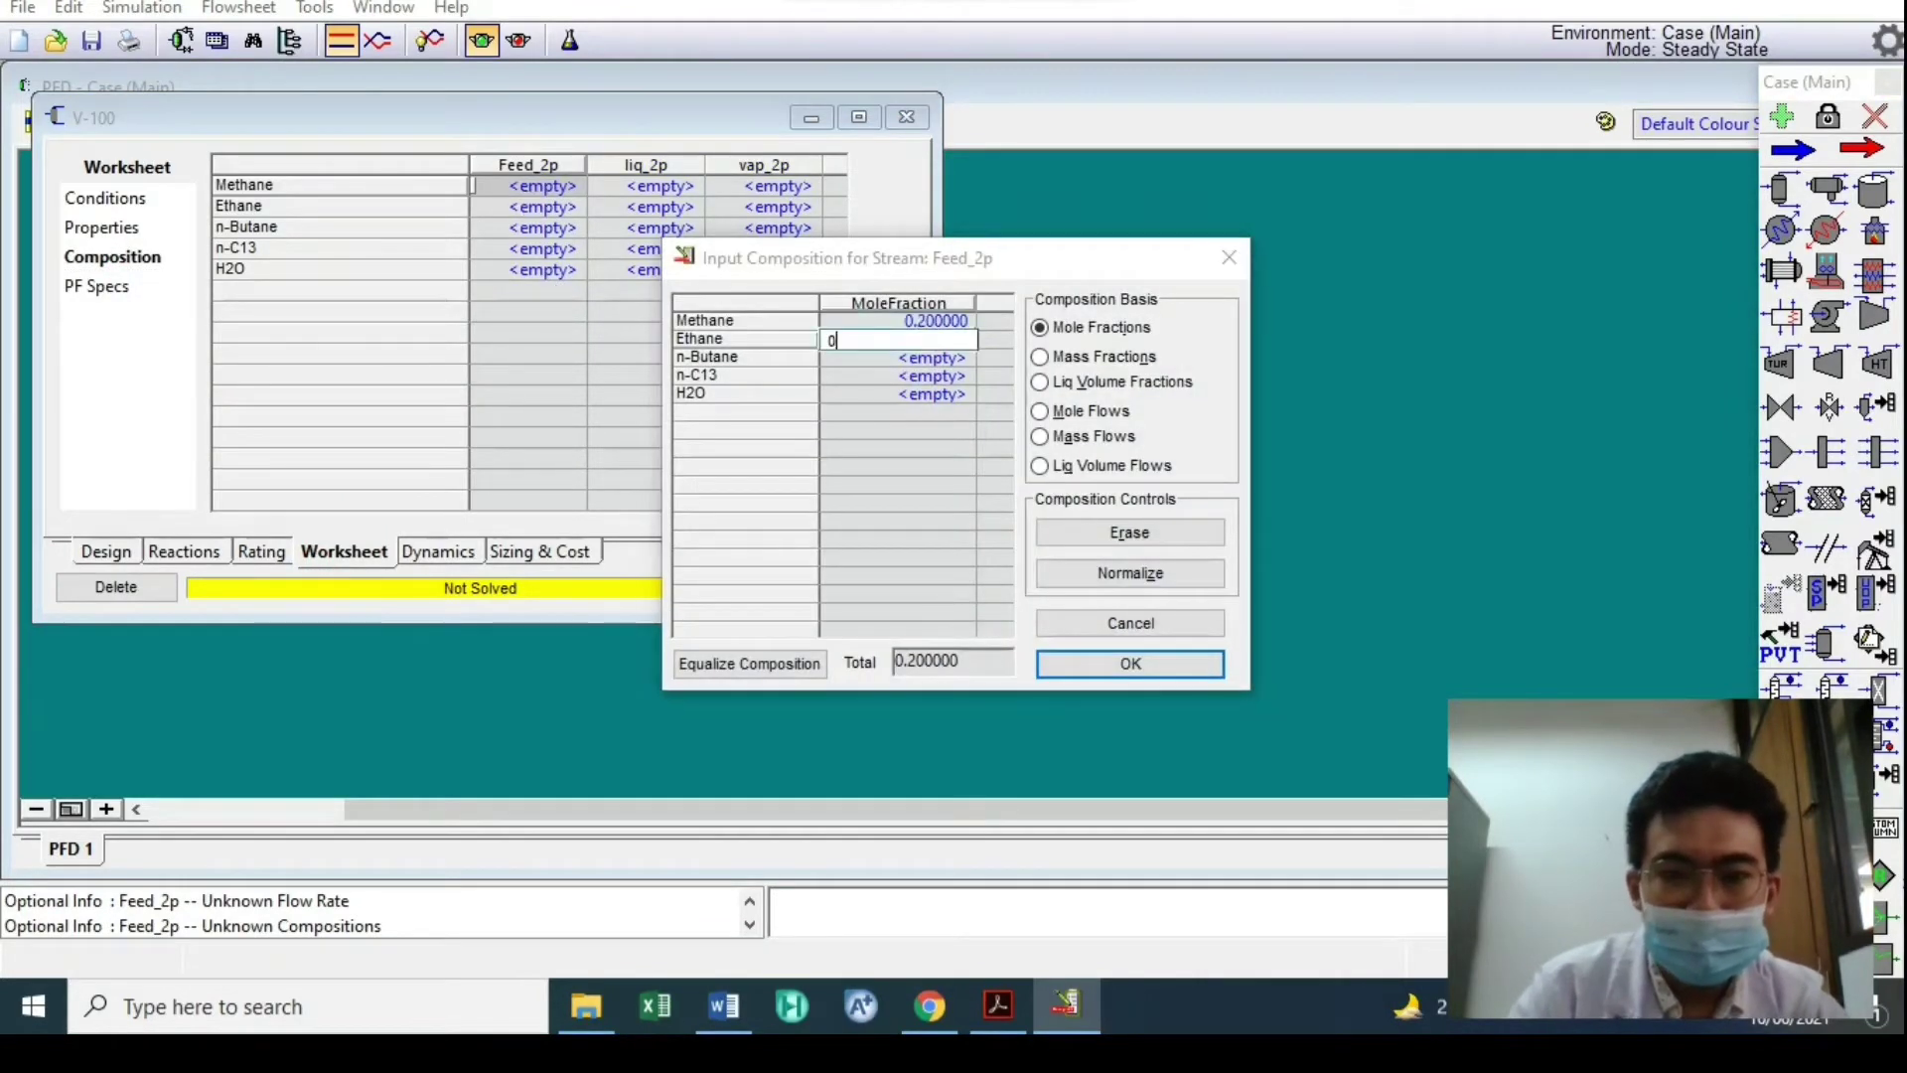
type(".2")
key("Return")
type("0.2")
key("Return")
type("0.2")
key("Return")
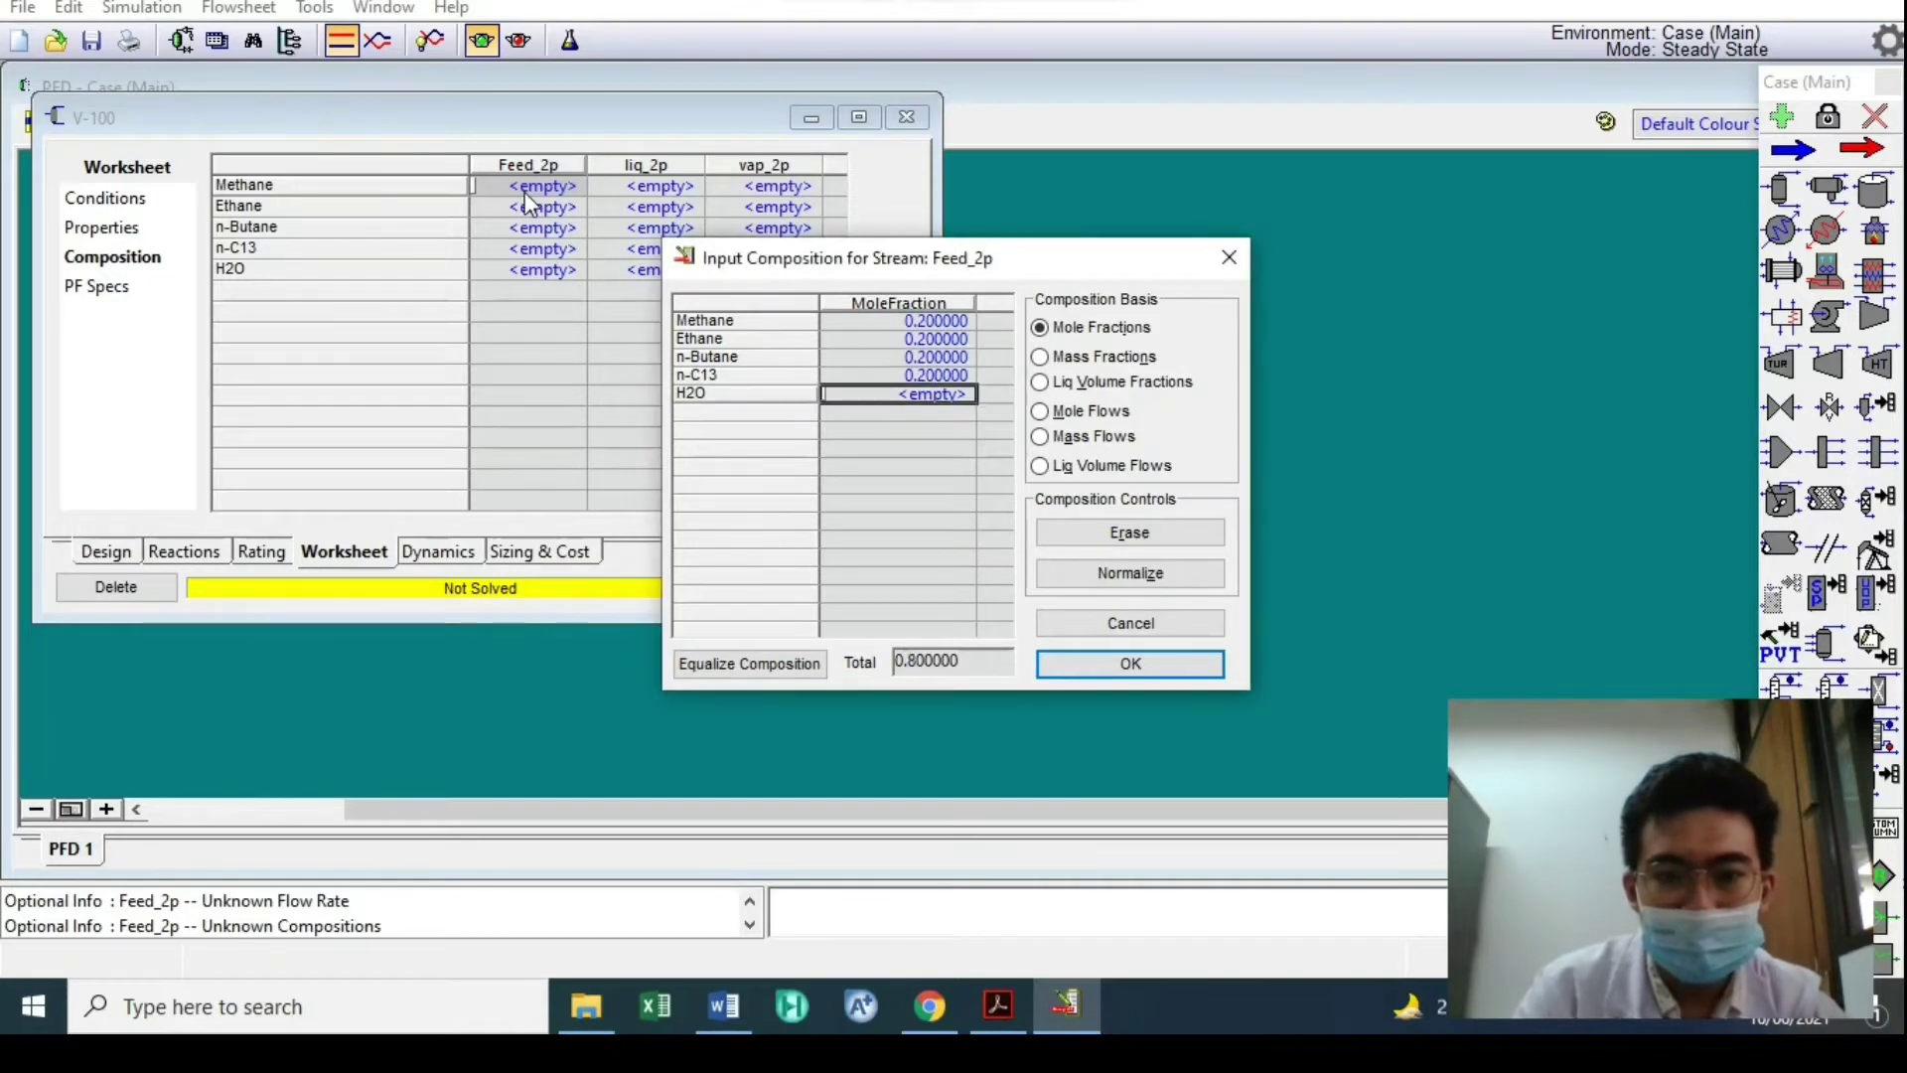
type("0.2")
key("Return")
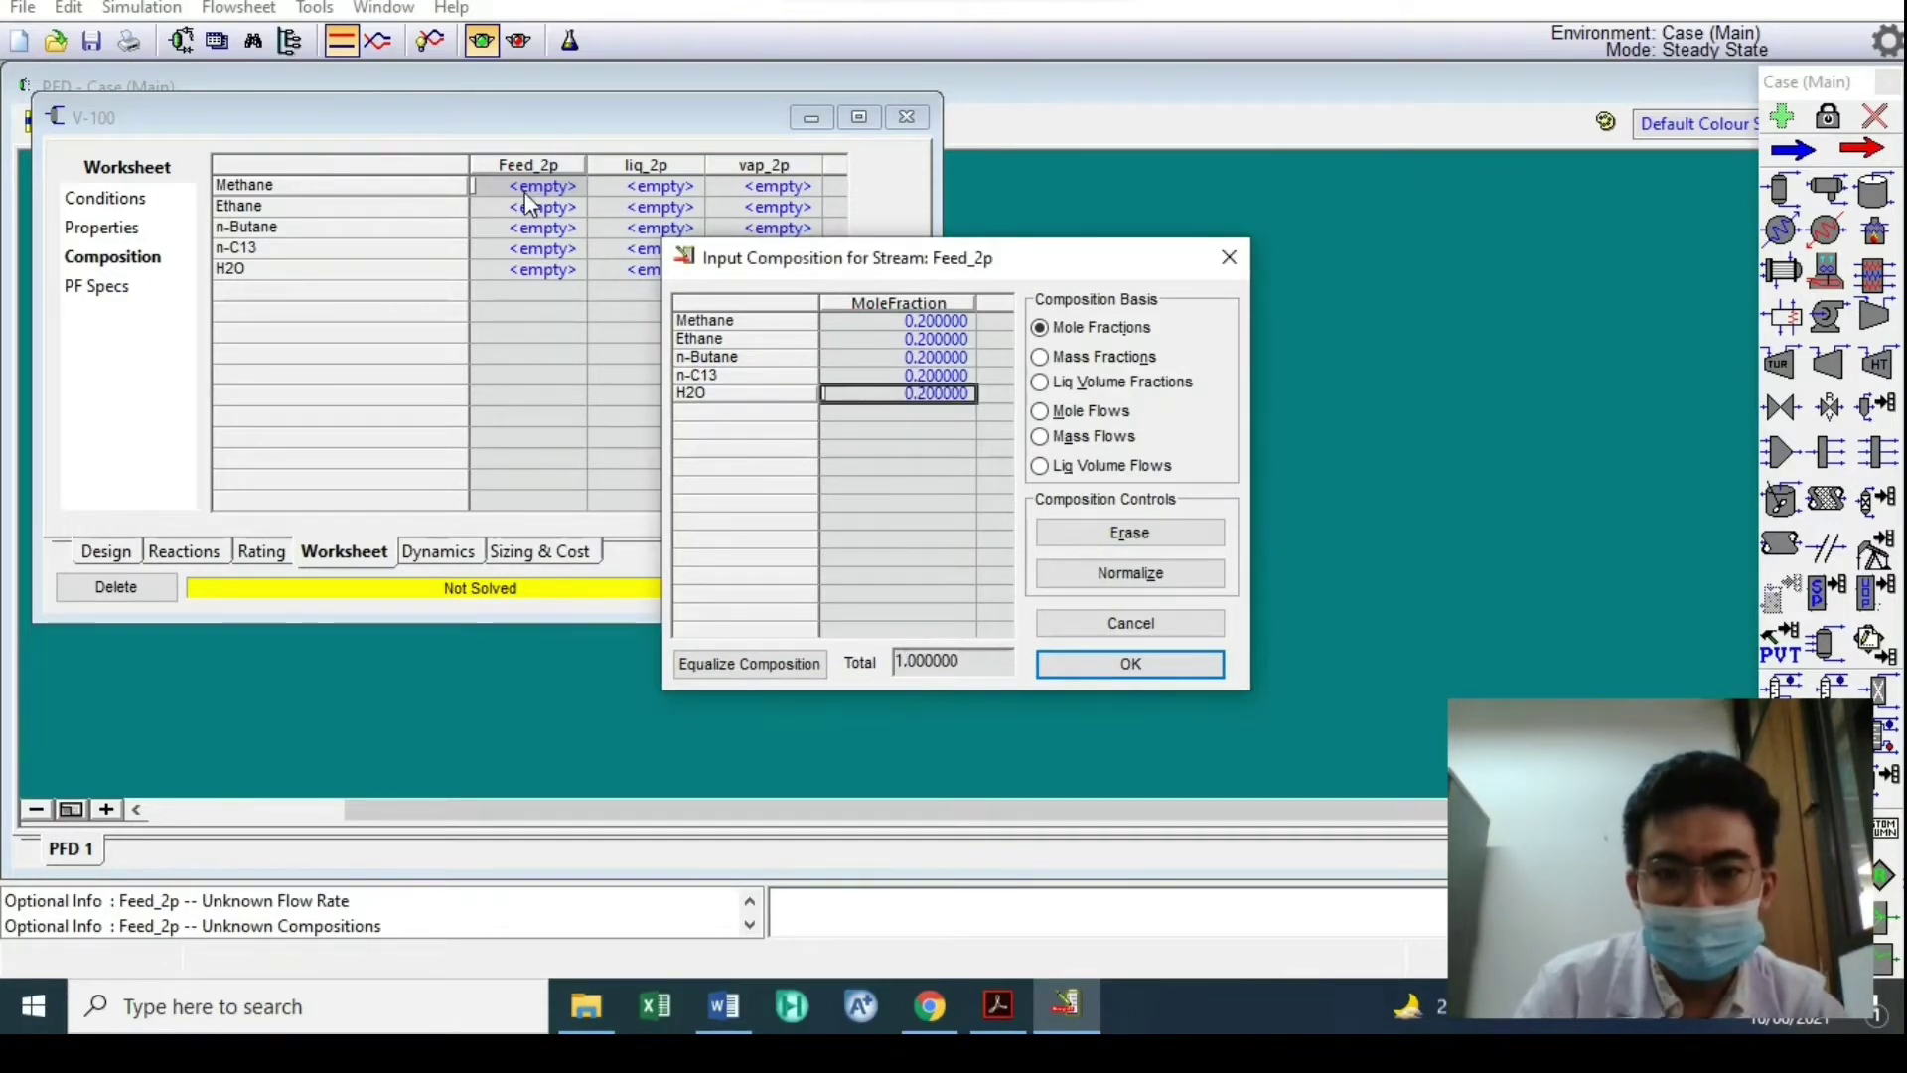
left_click(1040, 664)
Check the feed specification in the Simulkuy #6 PDF and set Feed_2p's vapour fraction to 1
left_click(101, 202)
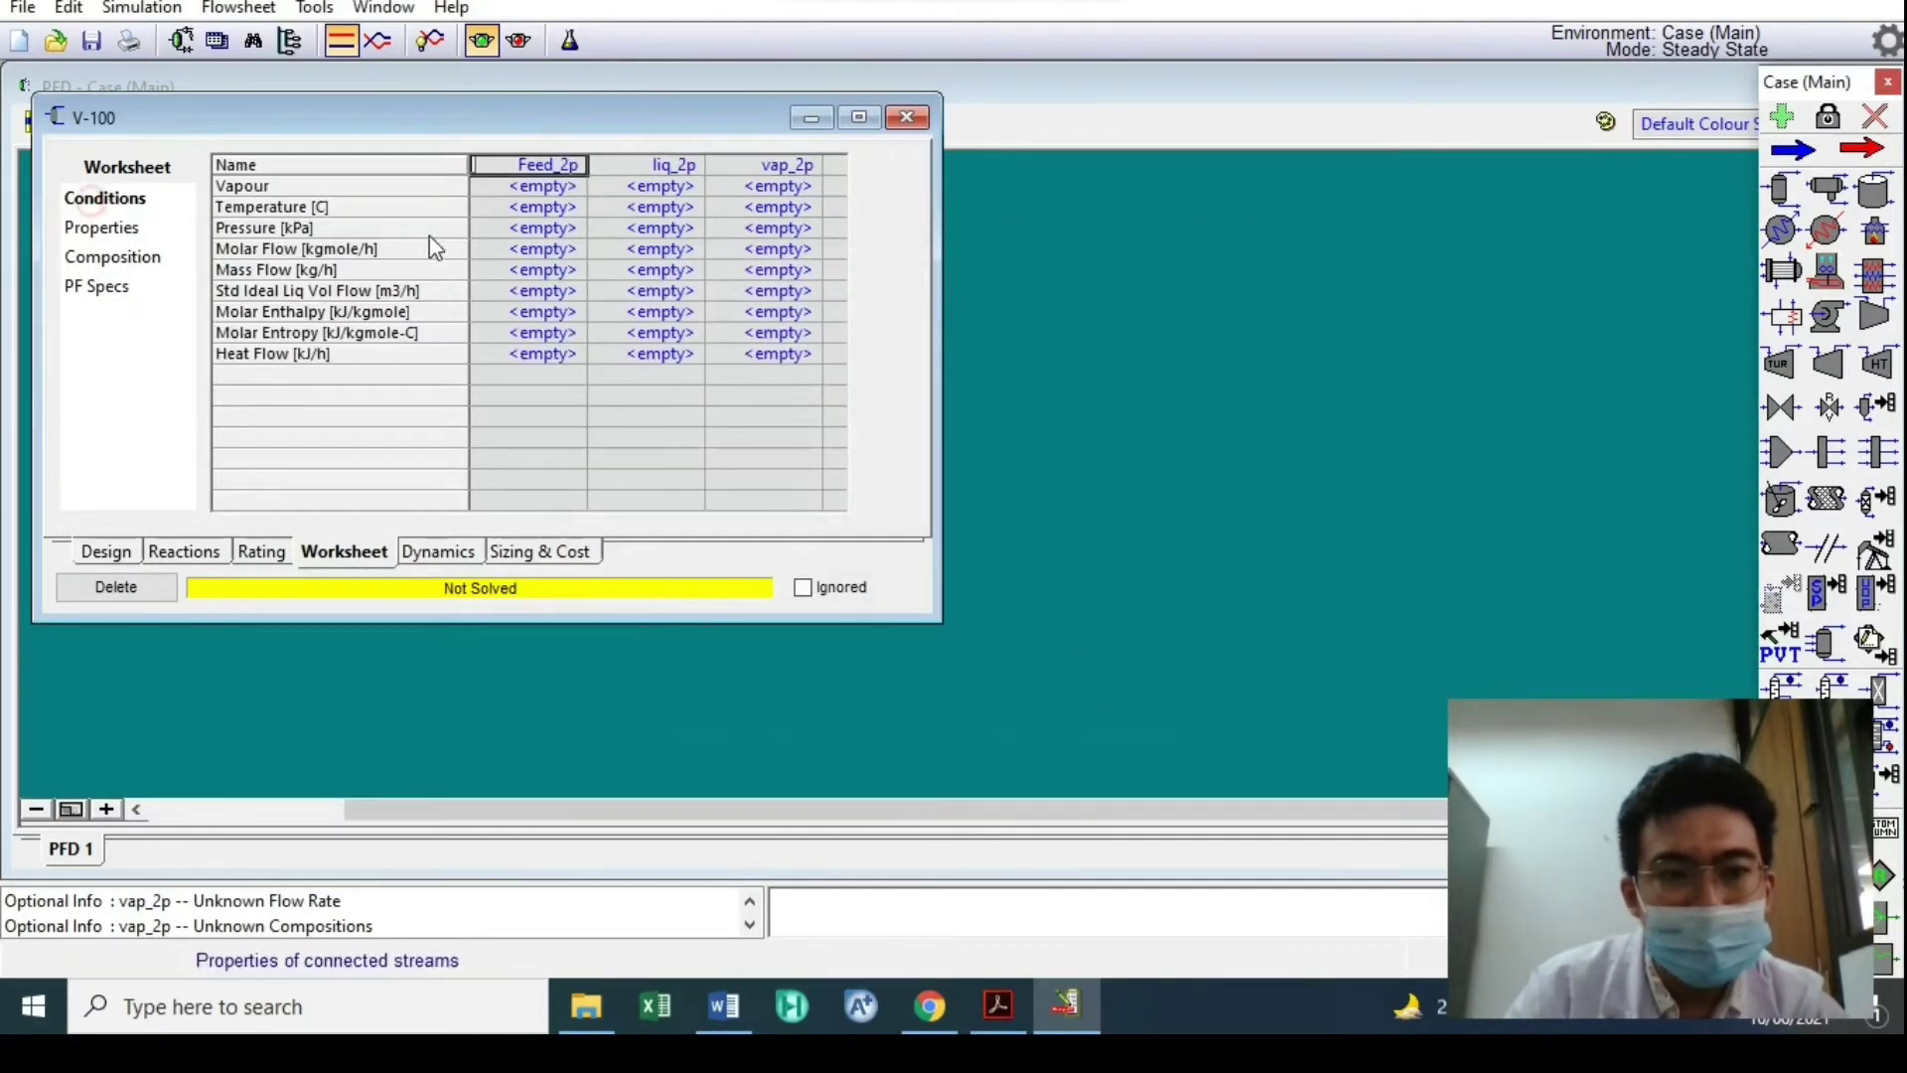
left_click(544, 186)
left_click(991, 1005)
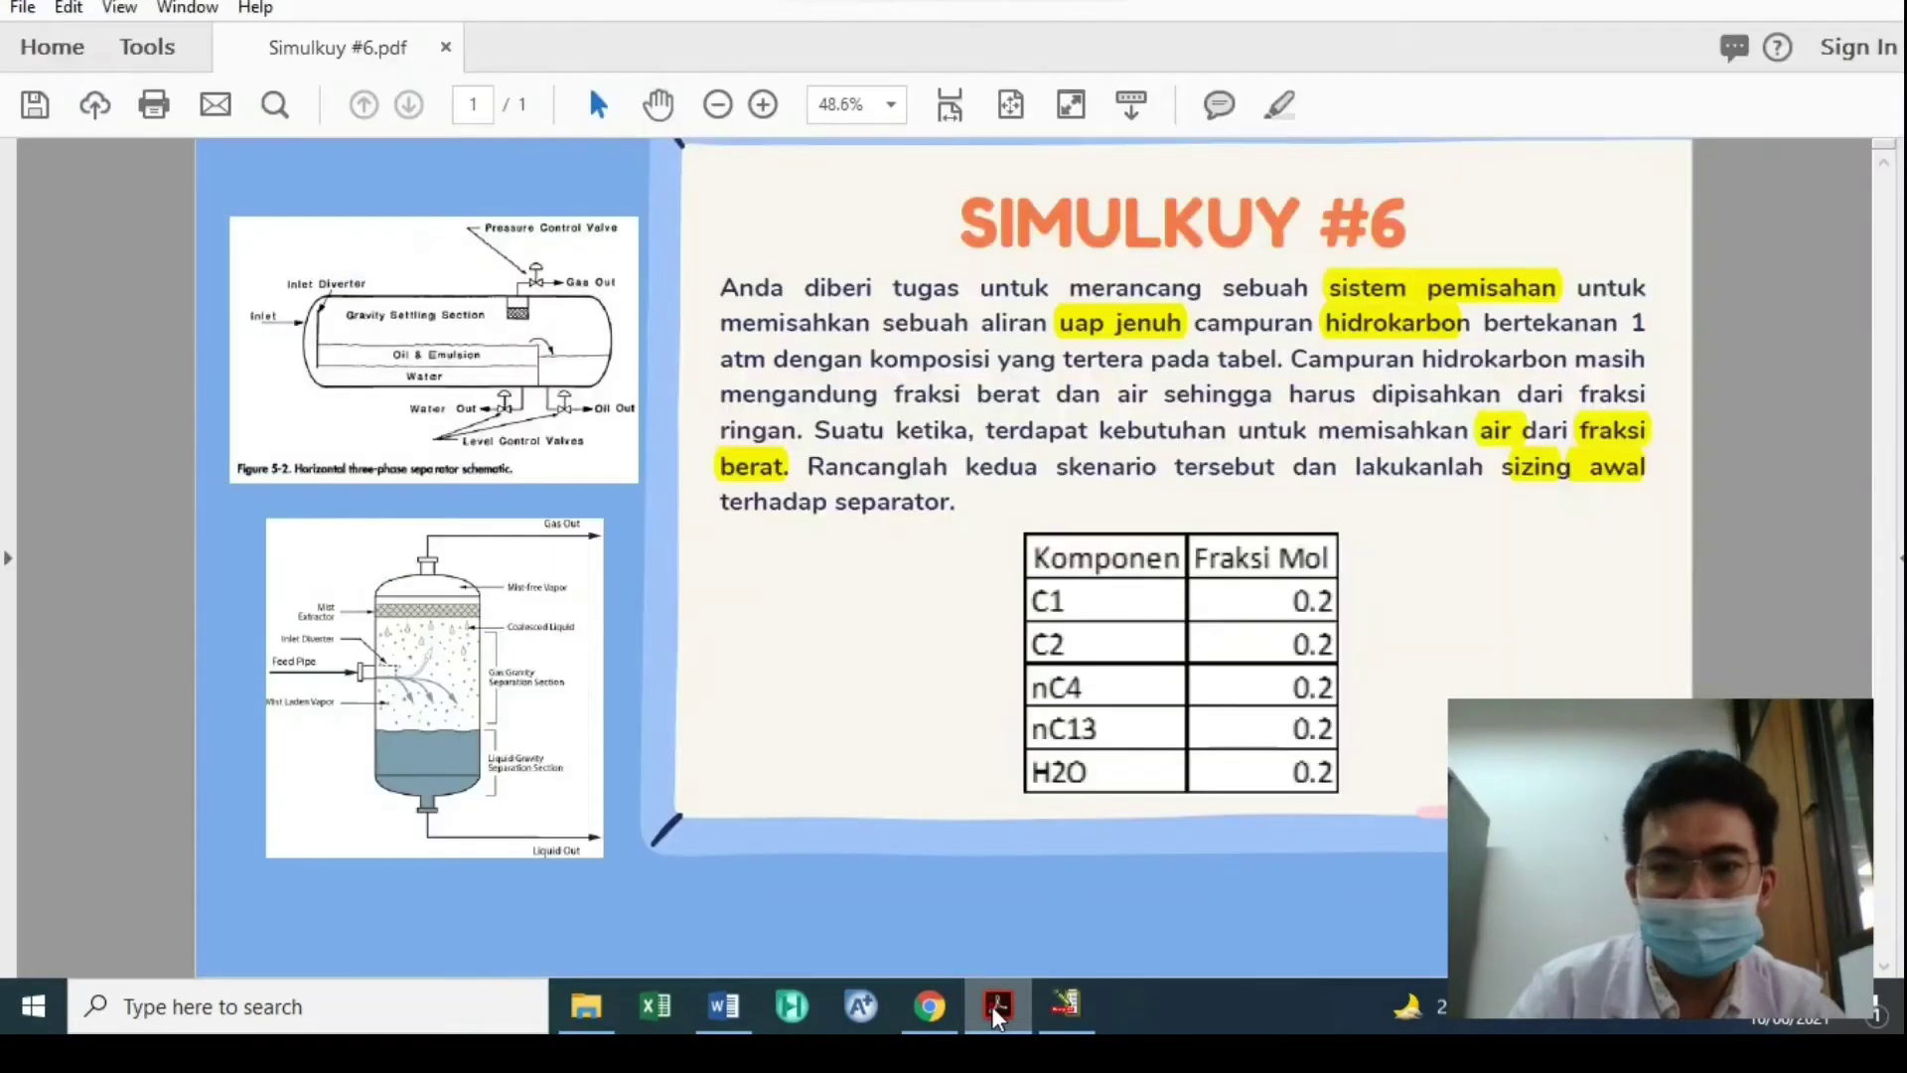
key("alt+Tab")
type("1")
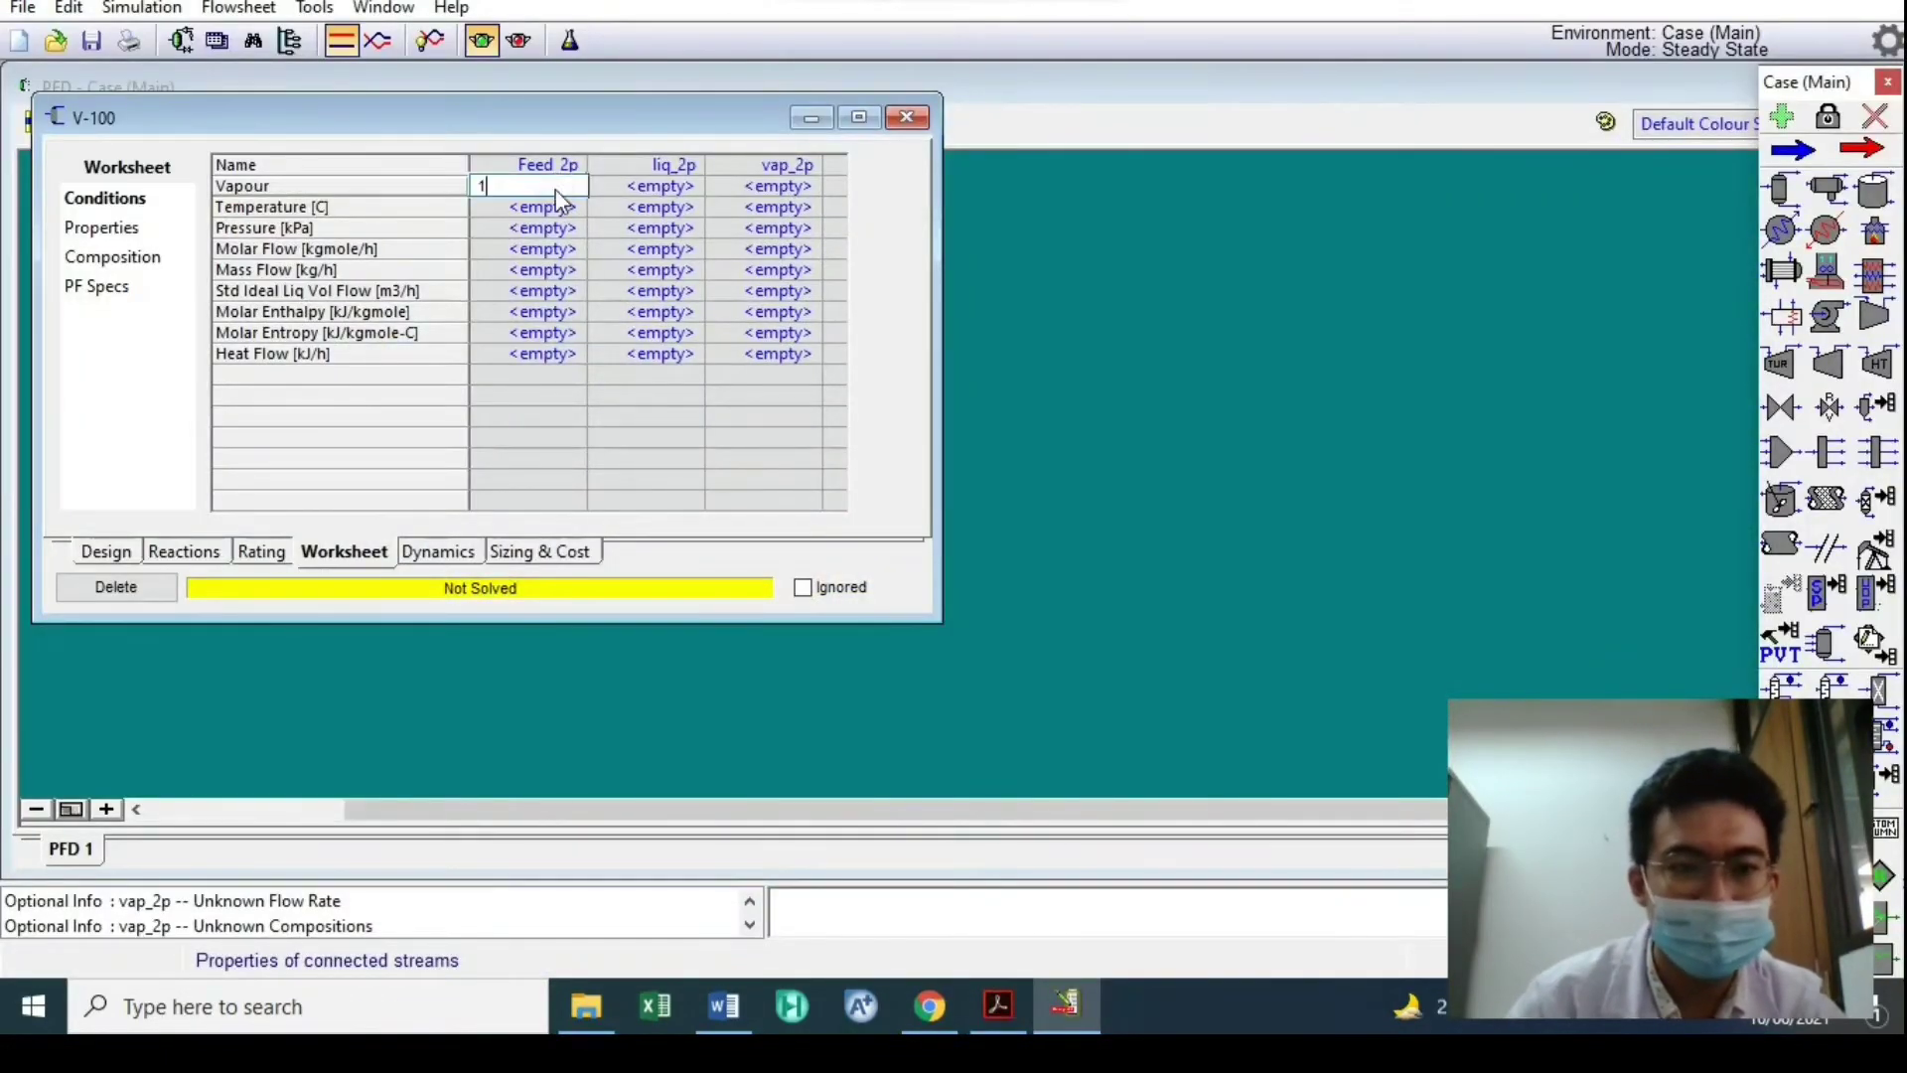
key("Return")
Set the pressure of Feed_2p to 1 atm
key("Down")
type("1")
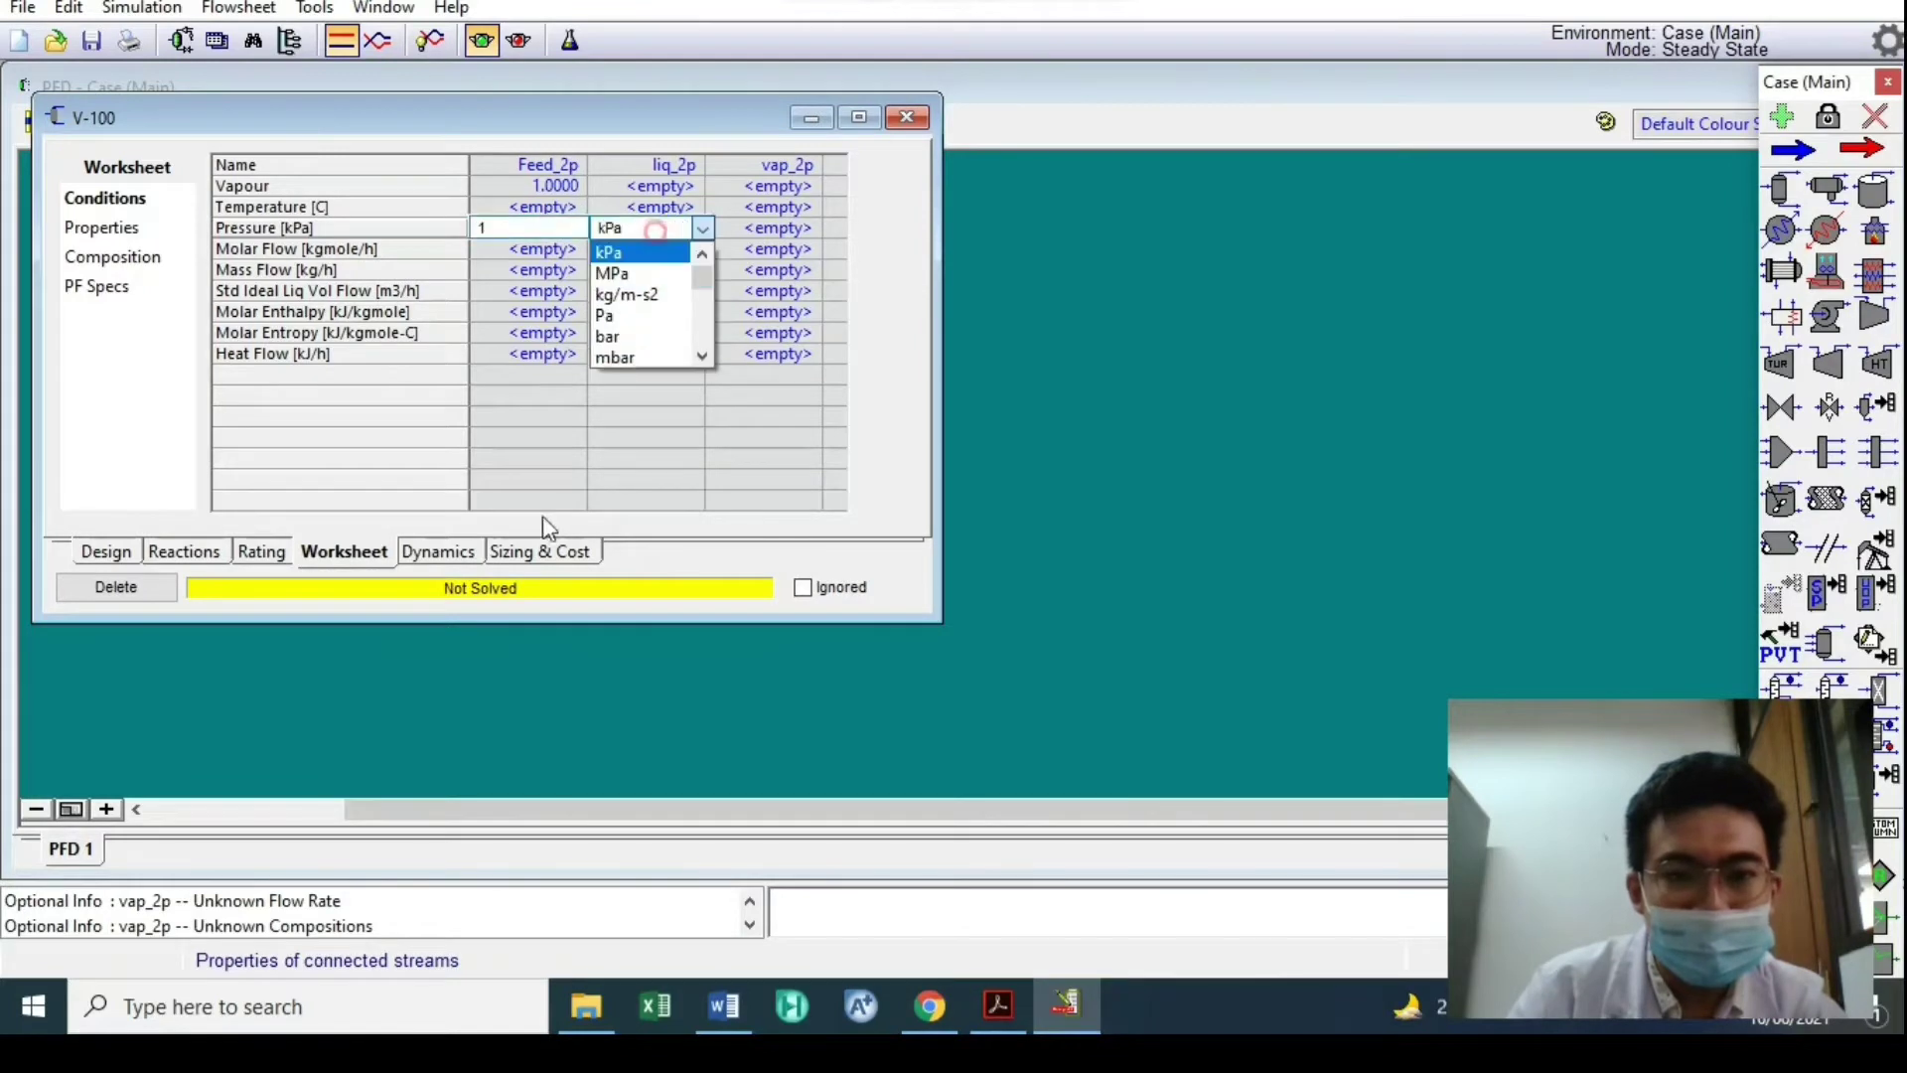
scroll(685, 316, "down", 3)
scroll(620, 358, "up", 1)
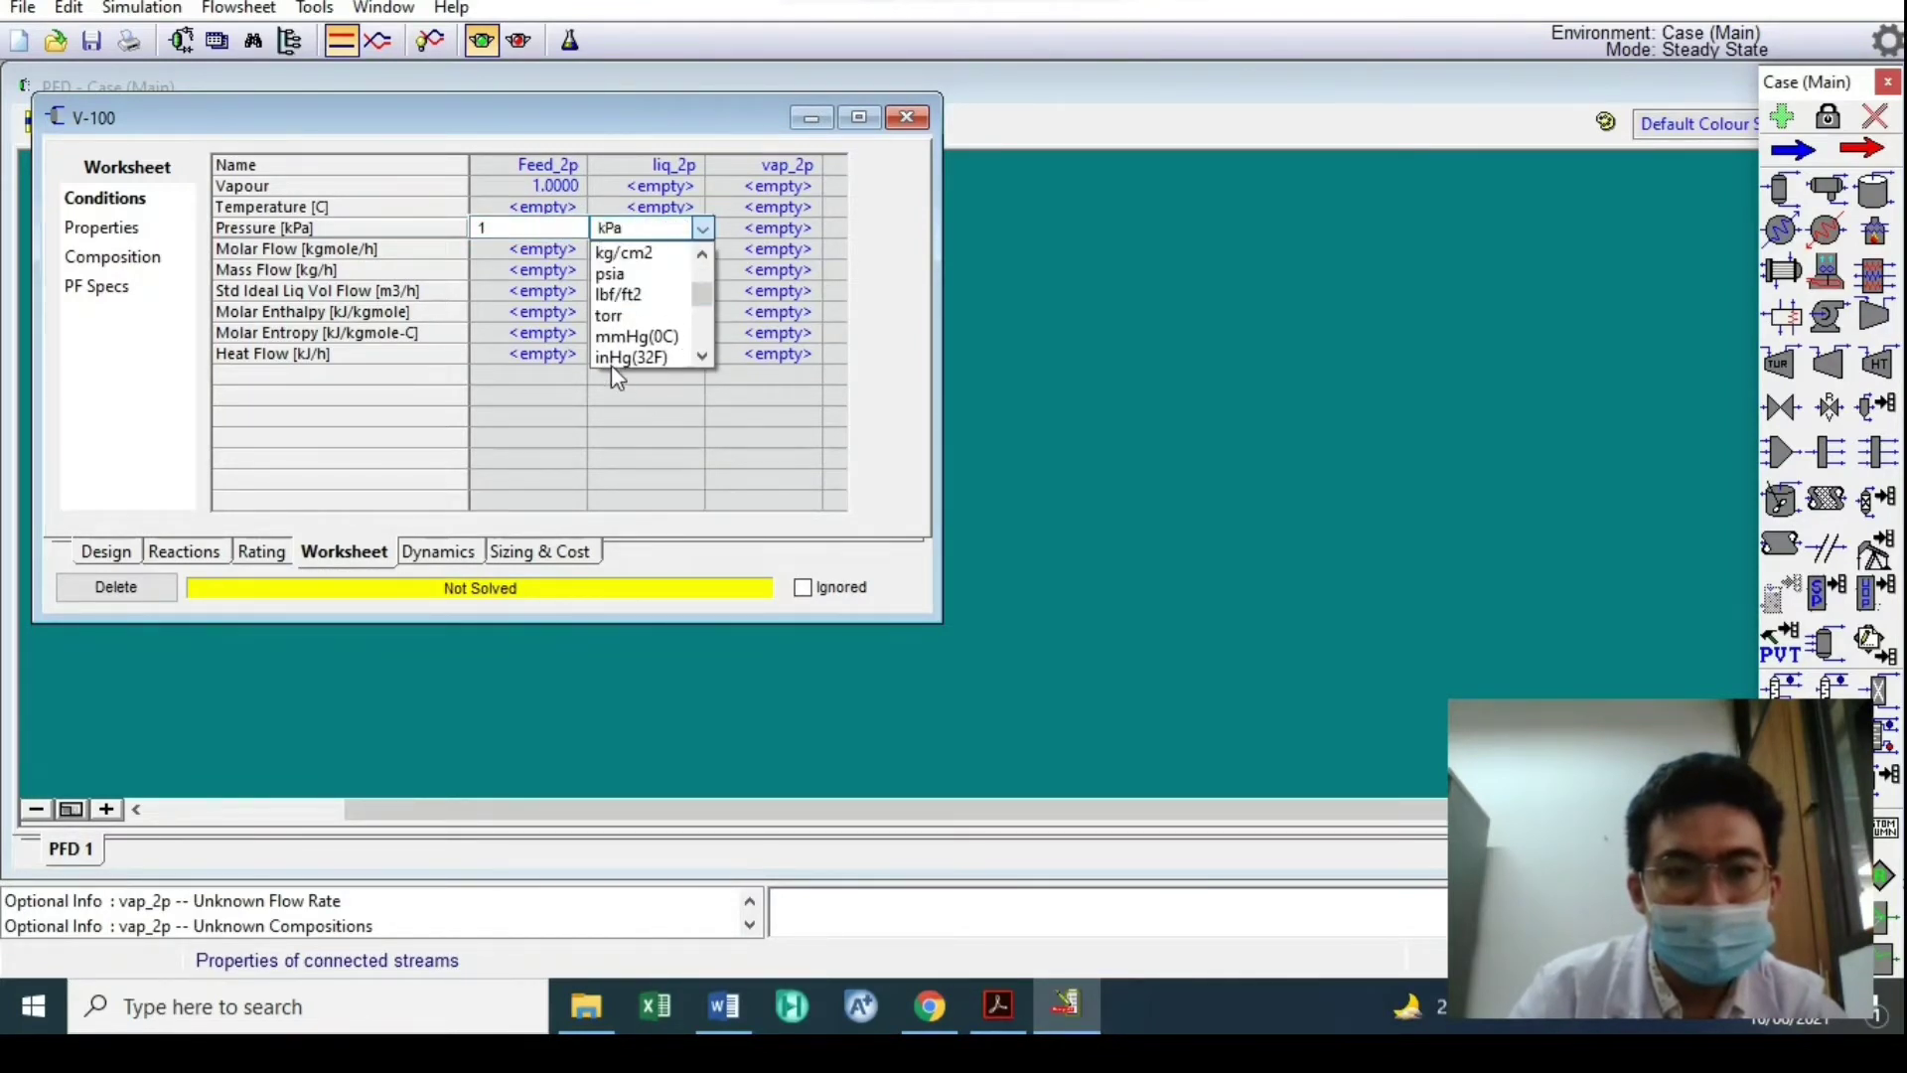
scroll(656, 288, "up", 1)
left_click(627, 279)
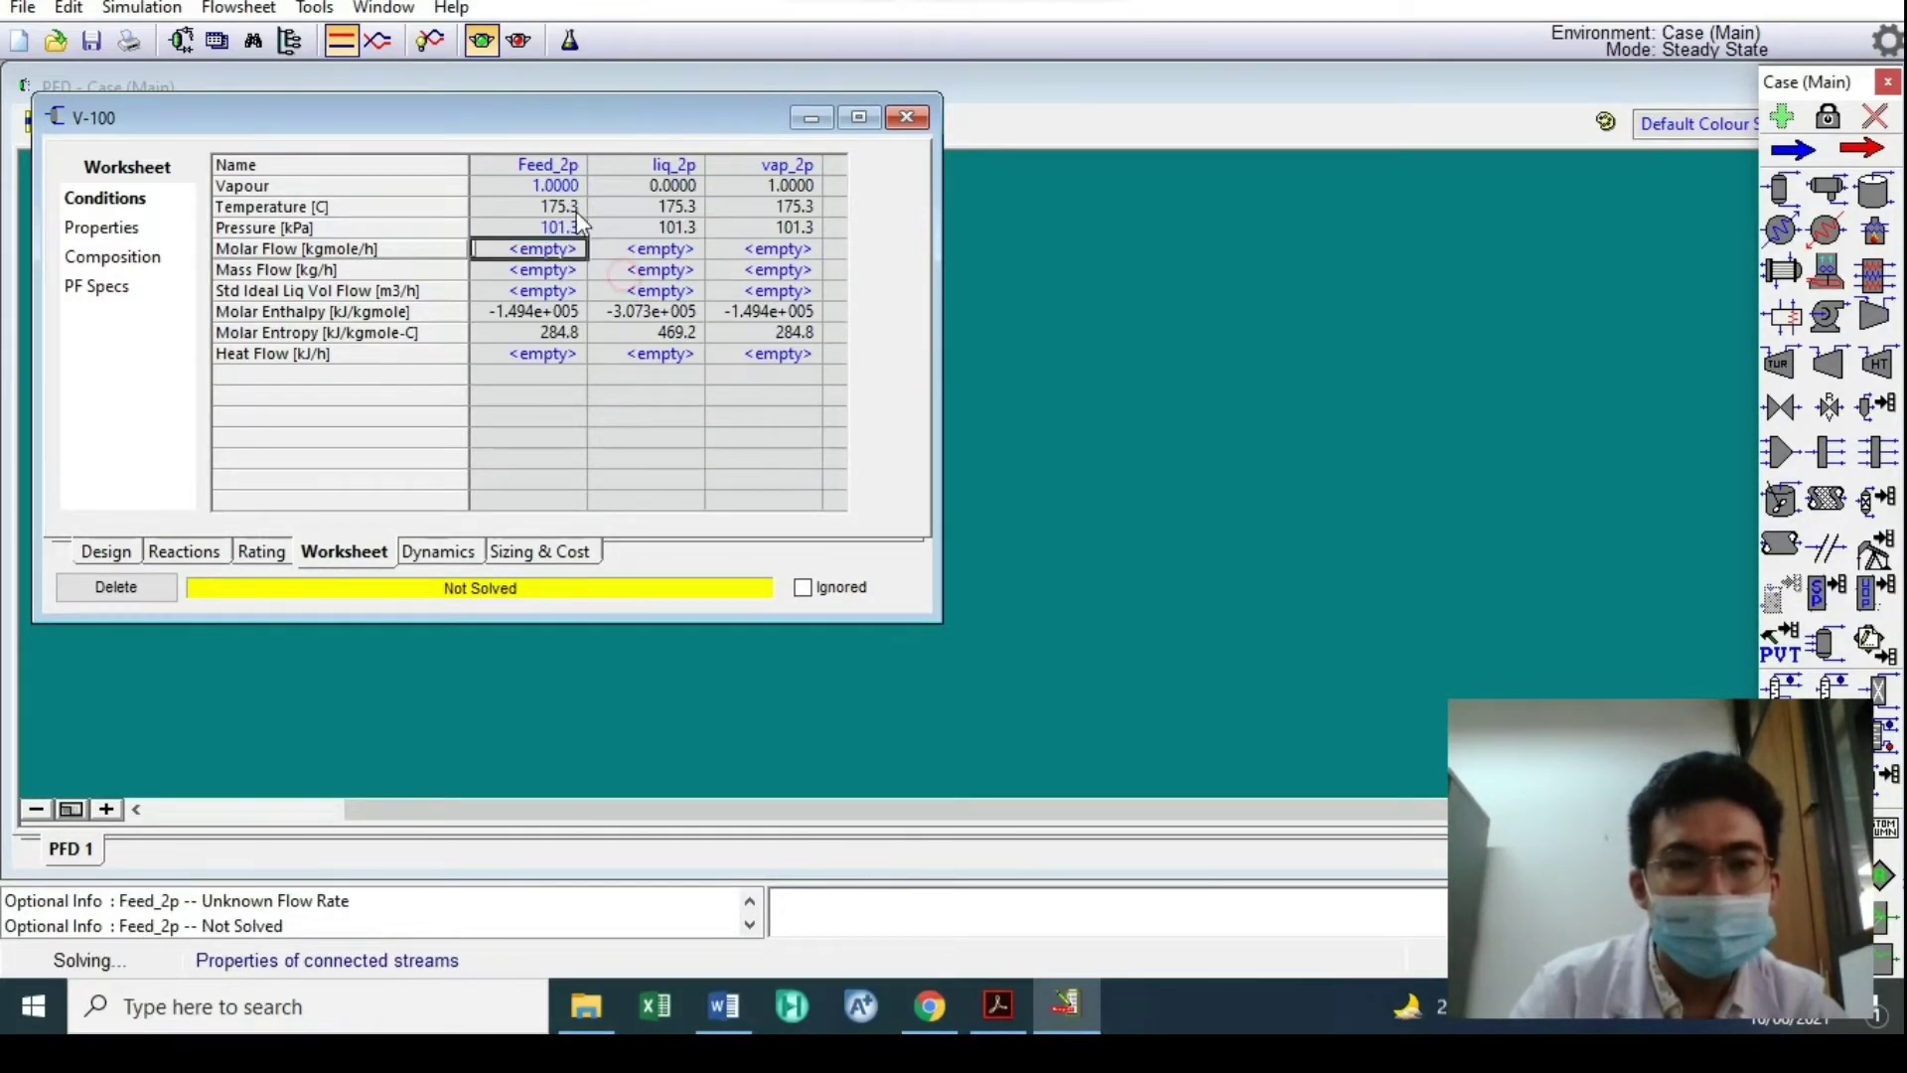
Set Feed_2p's mass flow to 1000 kg/h and close the separator's property window
left_click(984, 1023)
left_click(993, 1009)
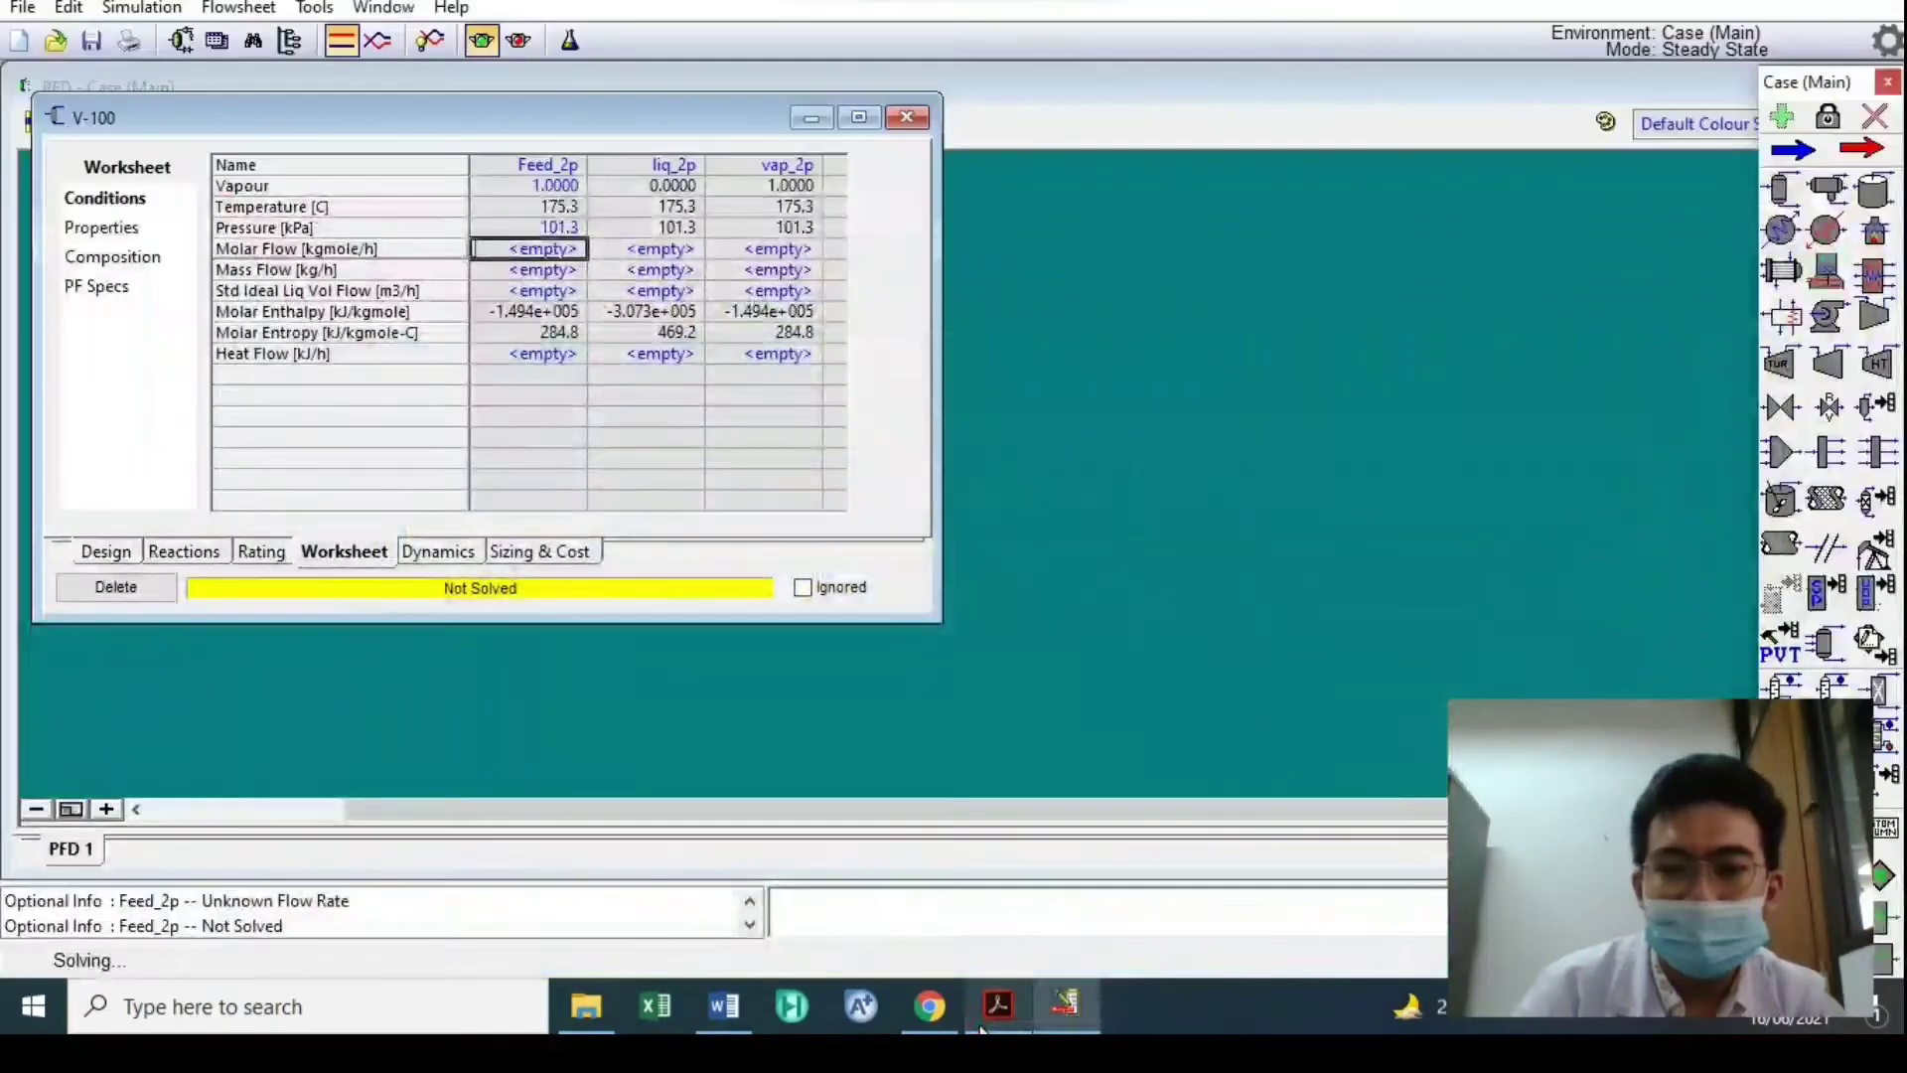
left_click(531, 269)
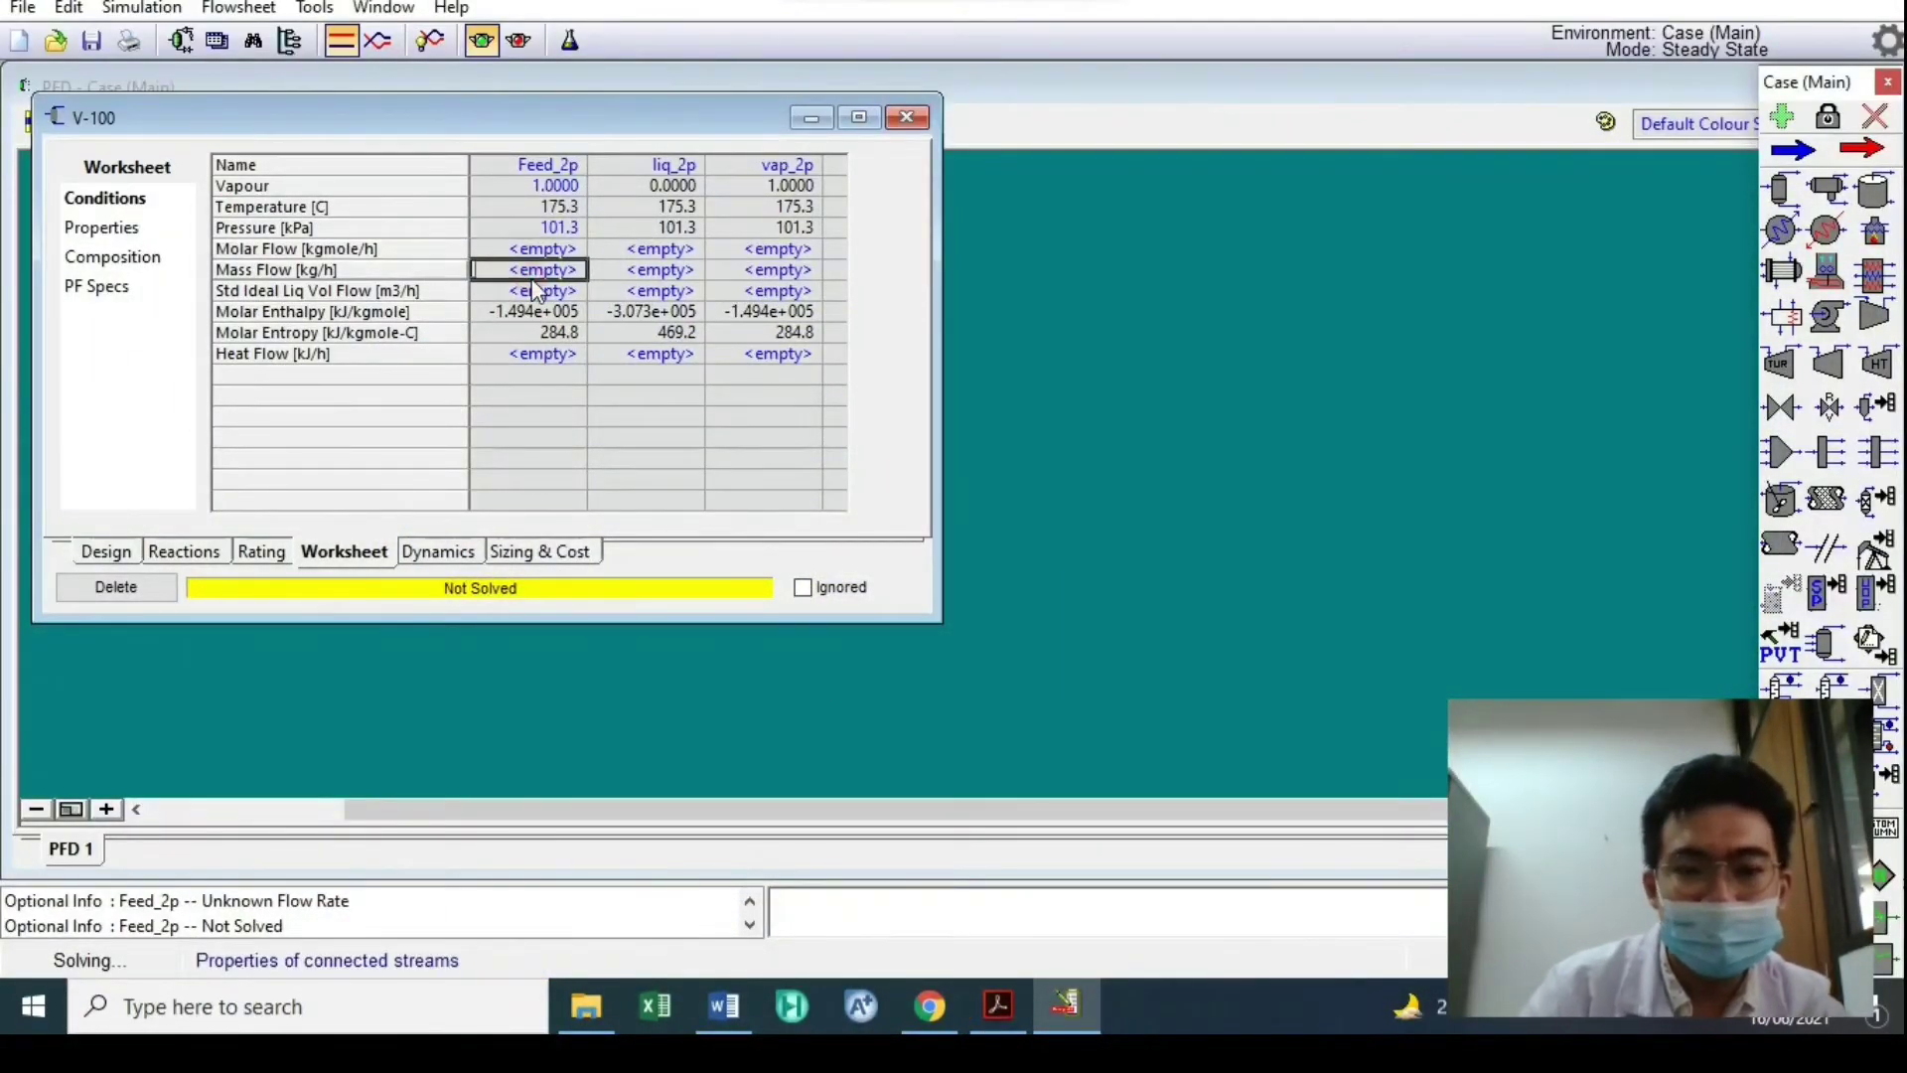
type("1000")
key("Return")
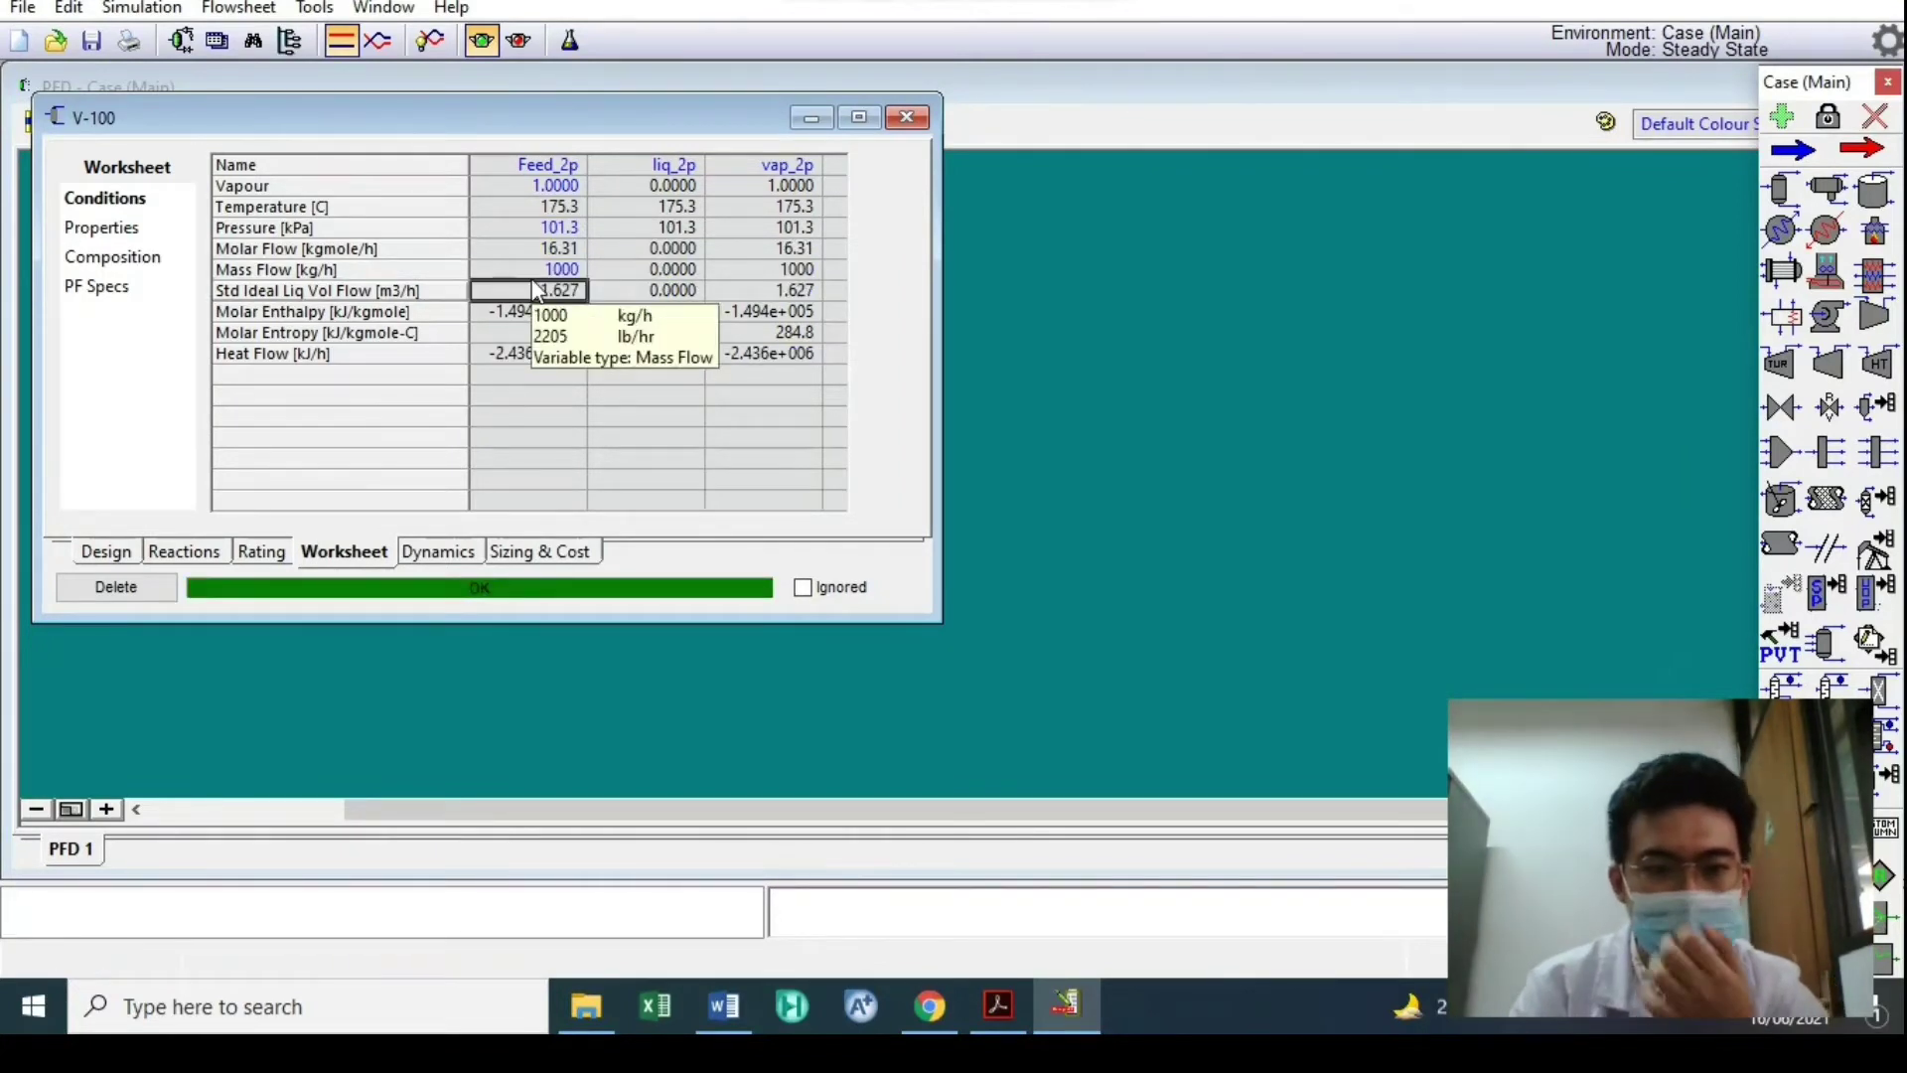
left_click(906, 117)
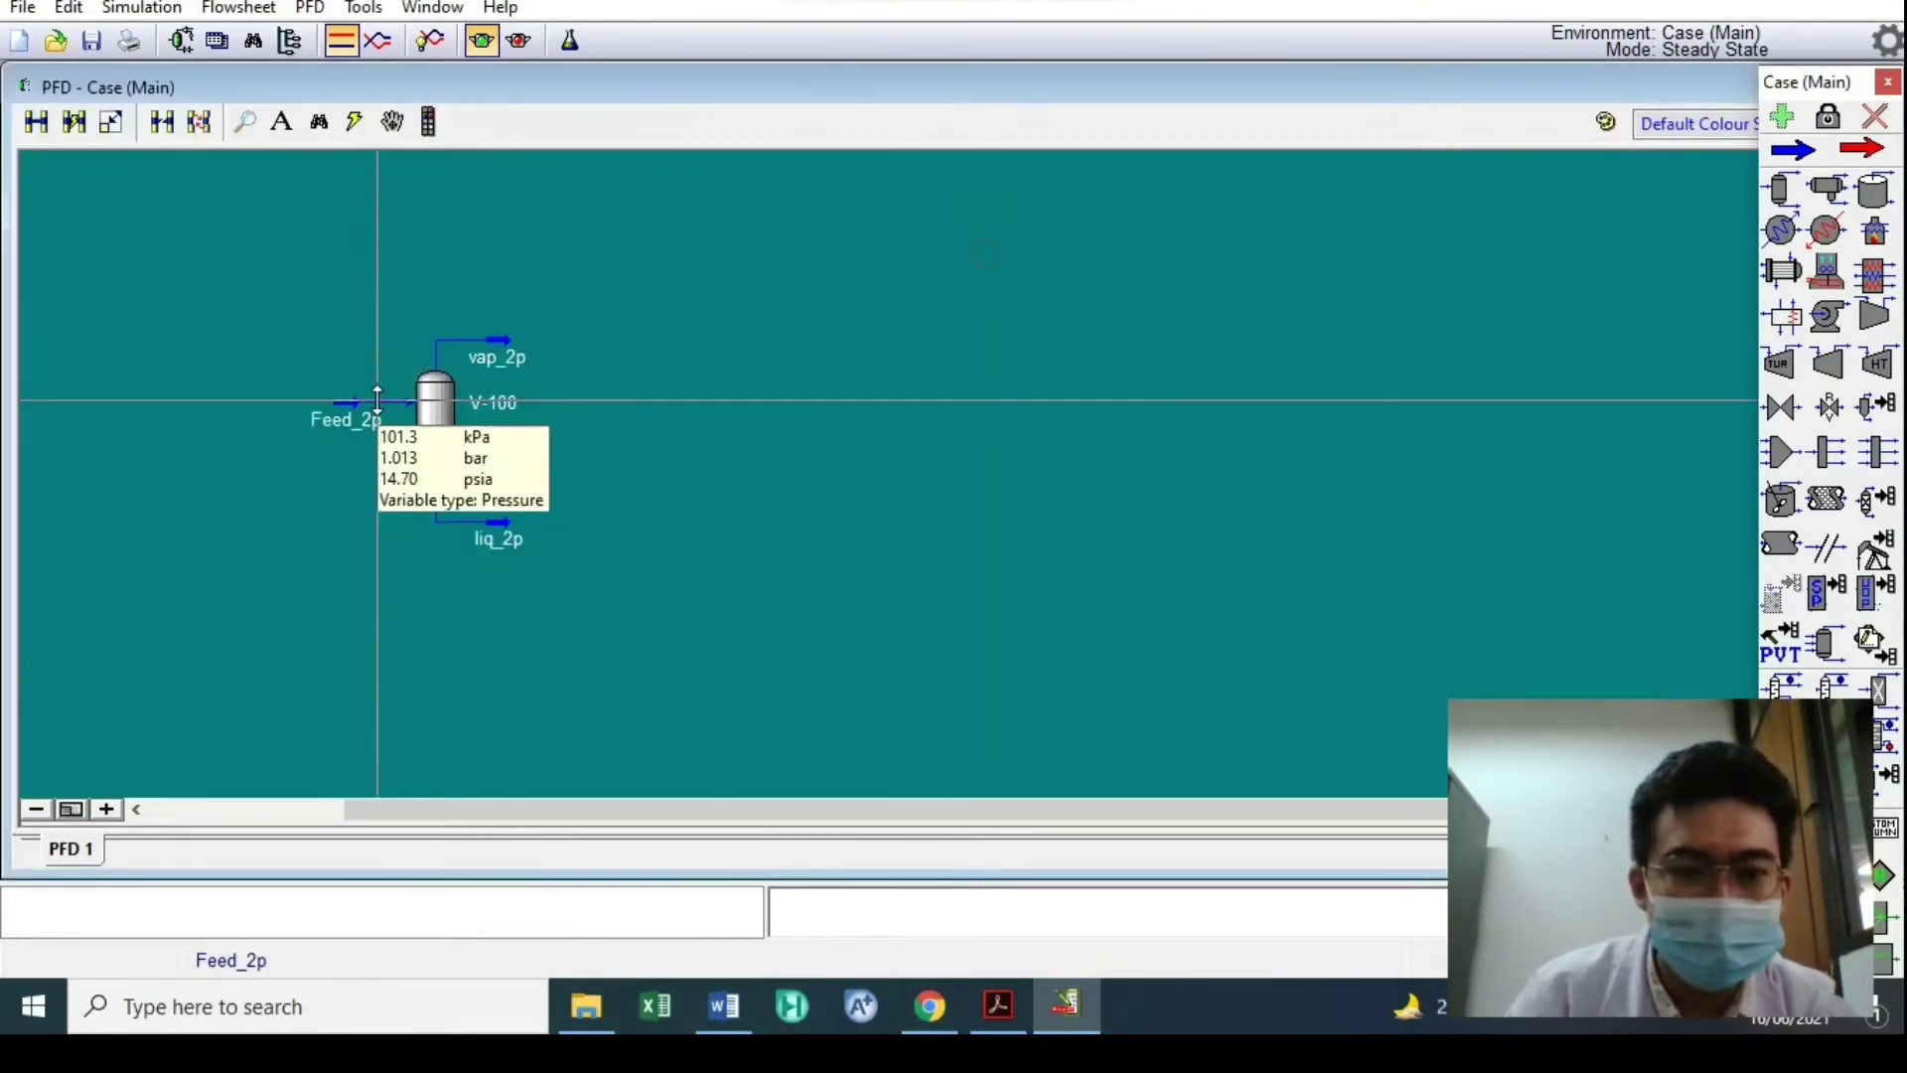
Move stream vap_2p slightly higher on the flowsheet and place its property table beside it
scroll(377, 400, "up", 1)
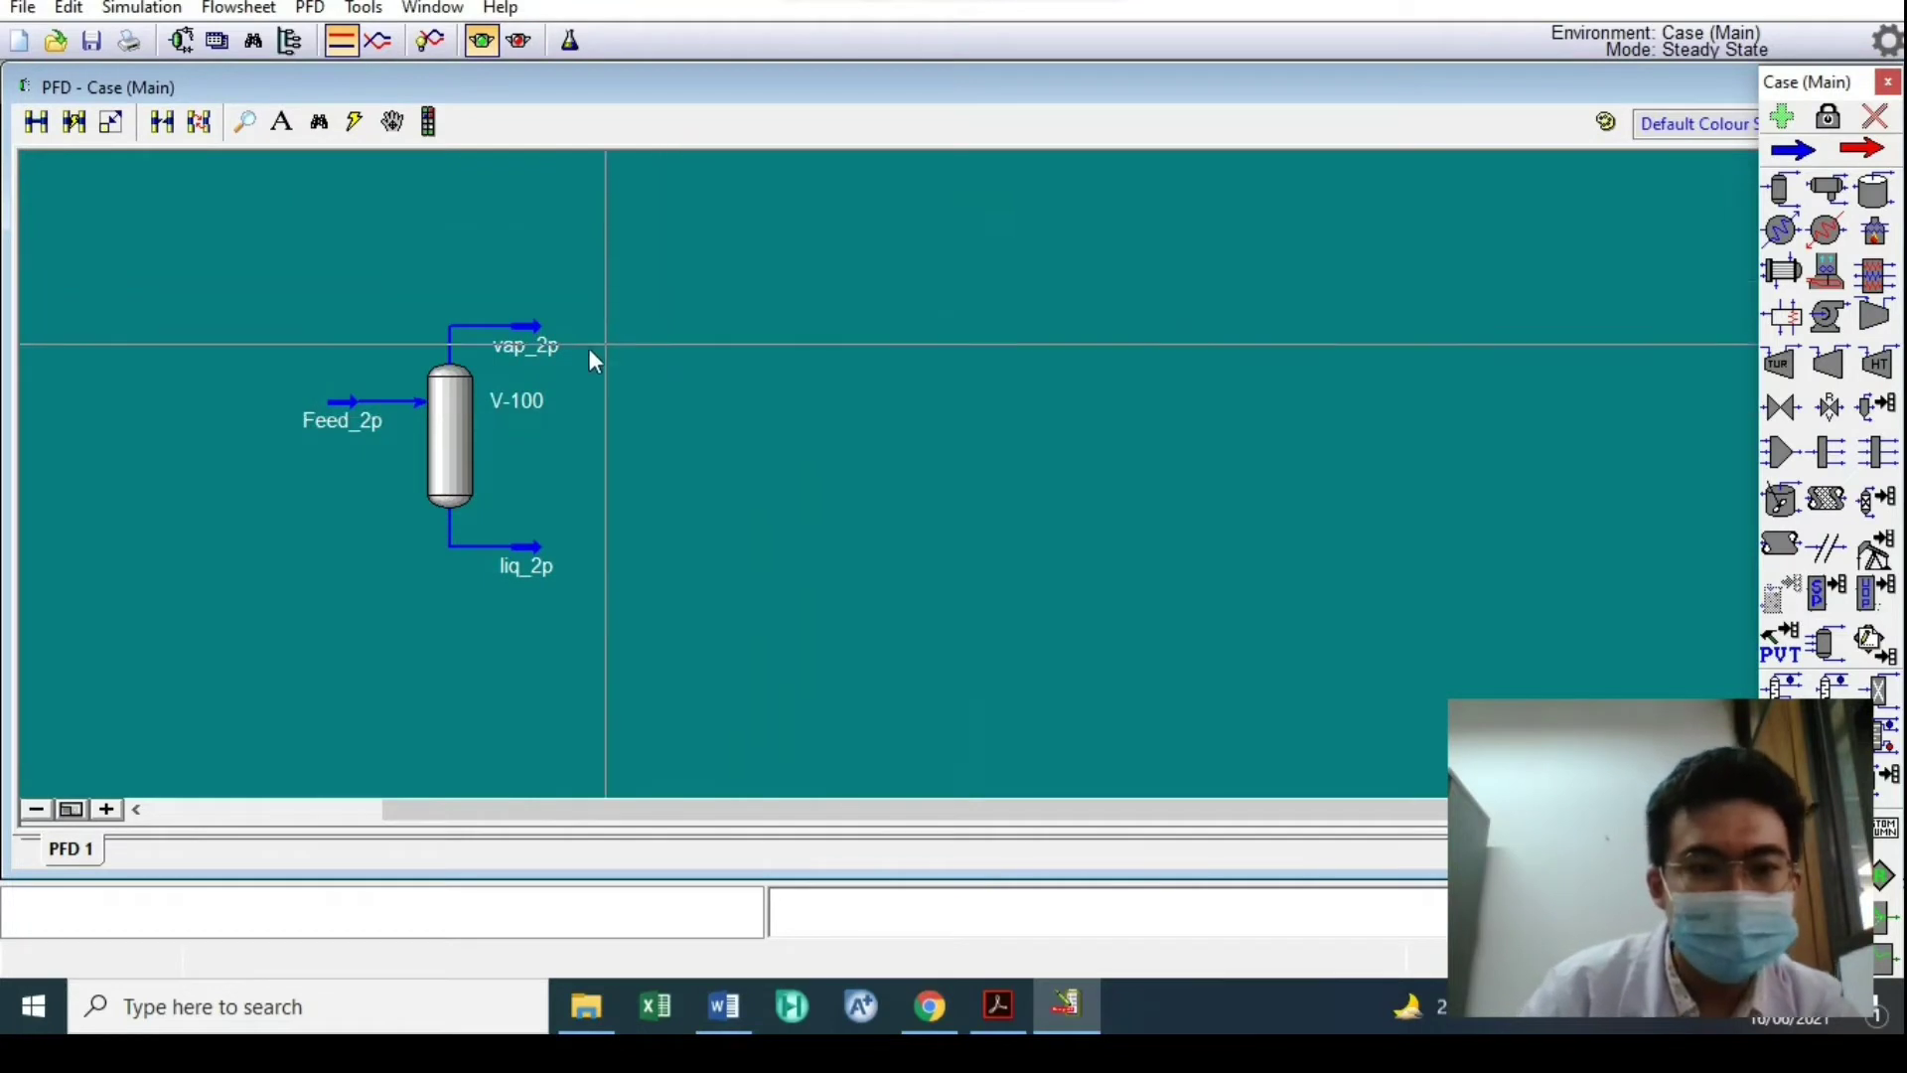
left_click_drag(549, 359, 539, 326)
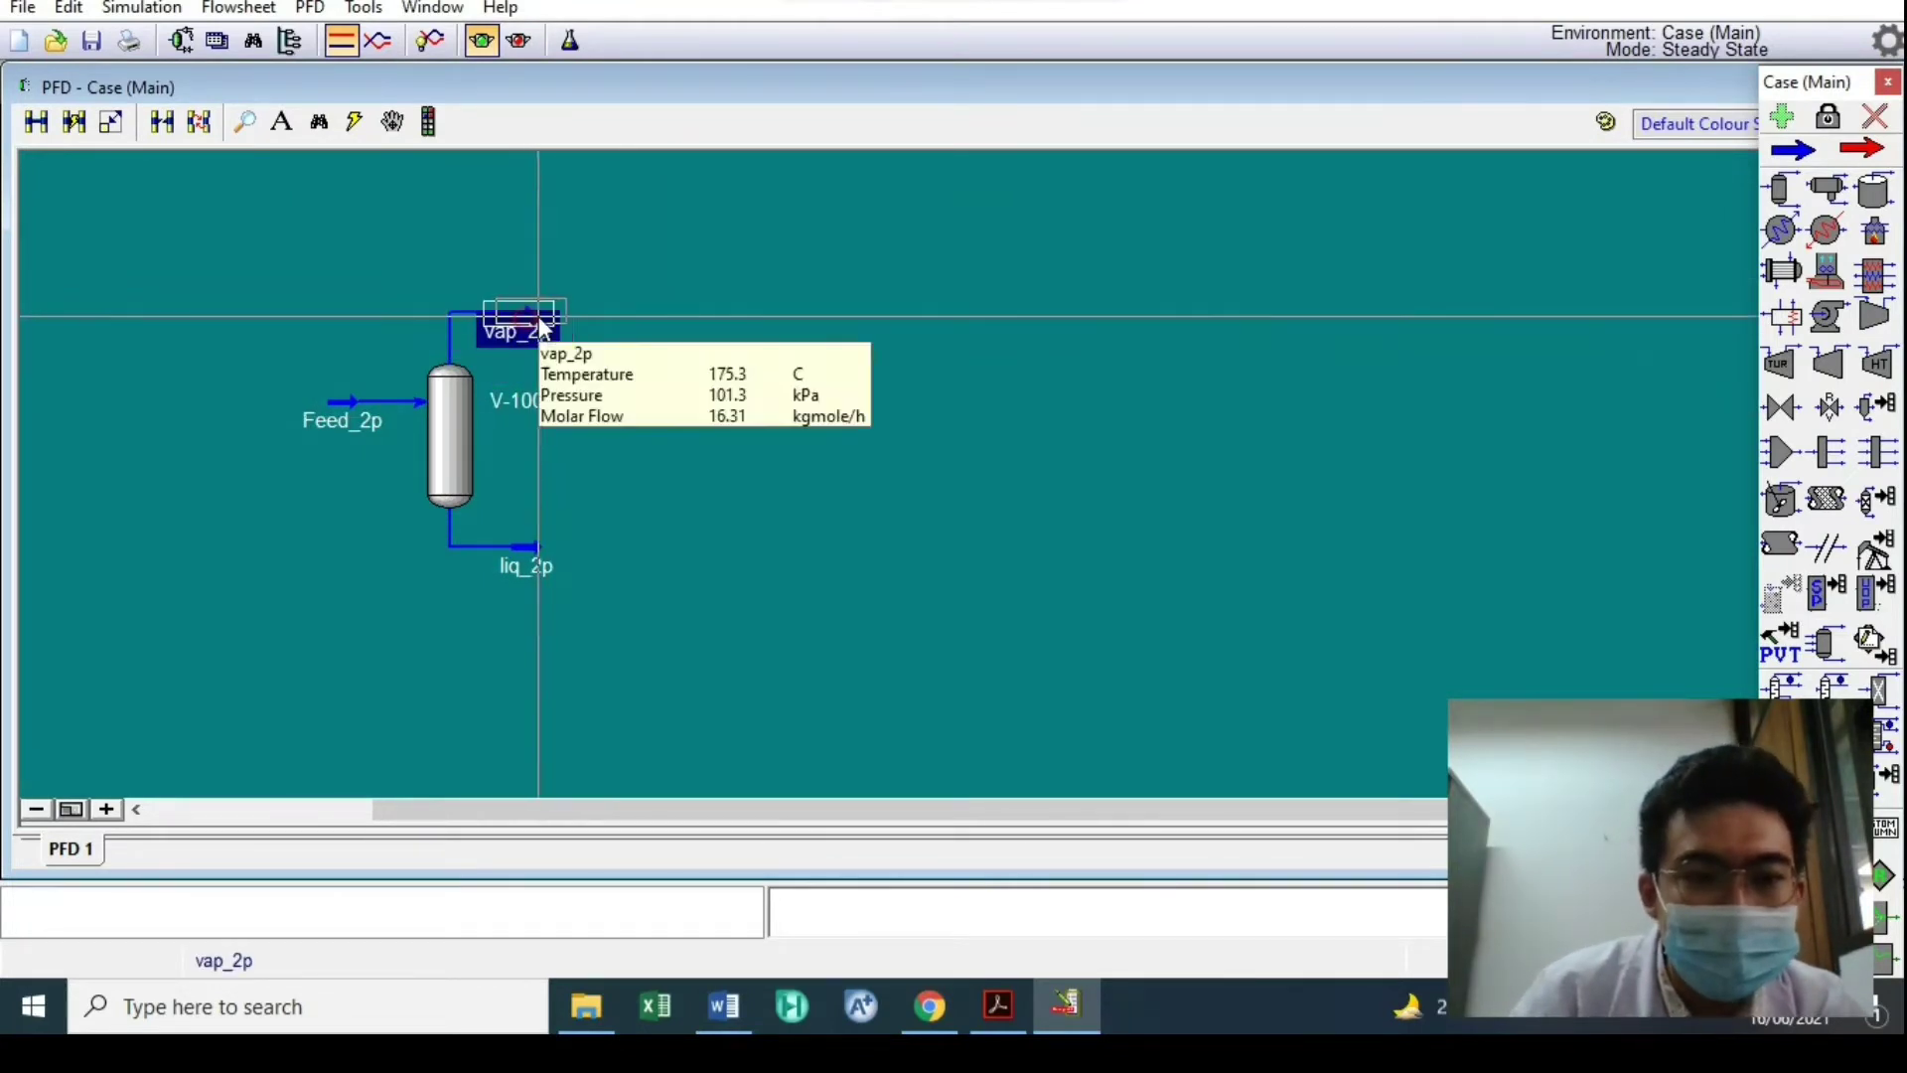
right_click(539, 326)
left_click(884, 254)
left_click(527, 314)
right_click(527, 314)
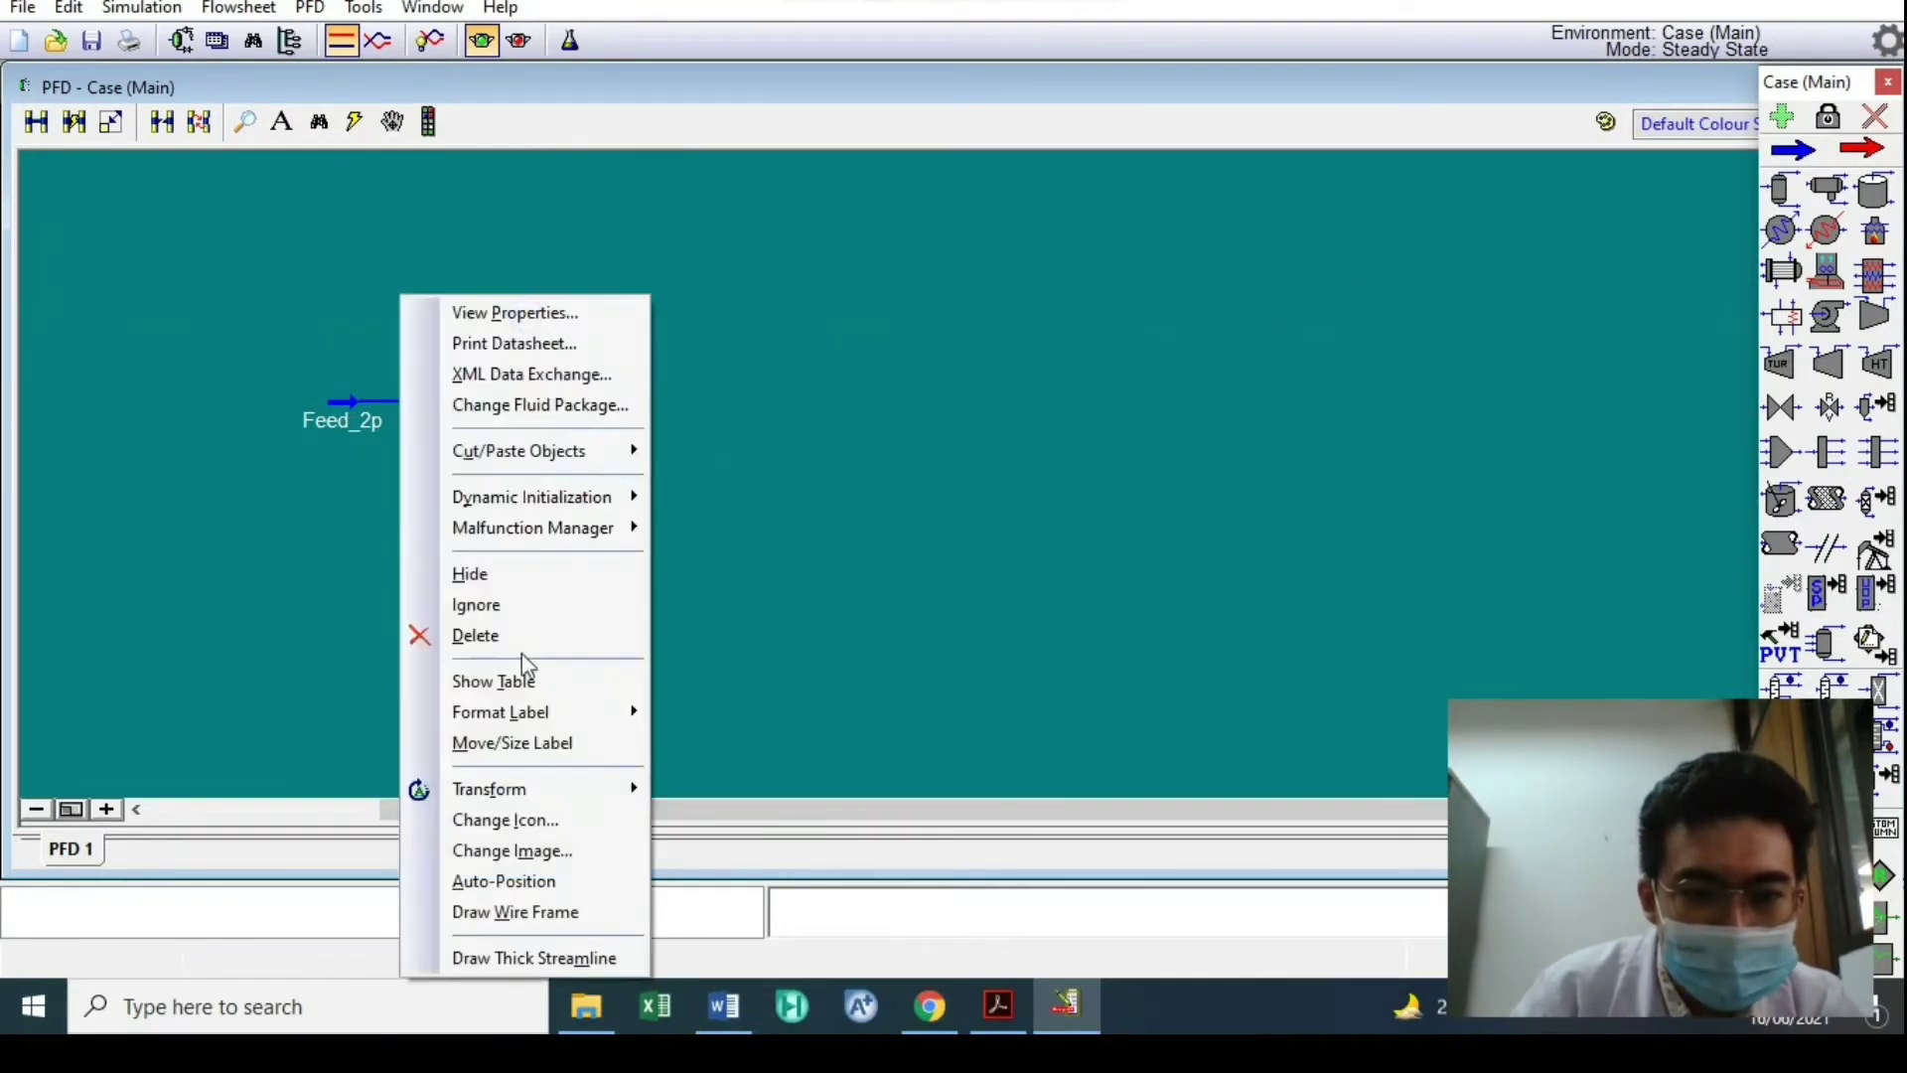
left_click(527, 679)
left_click_drag(715, 418, 790, 304)
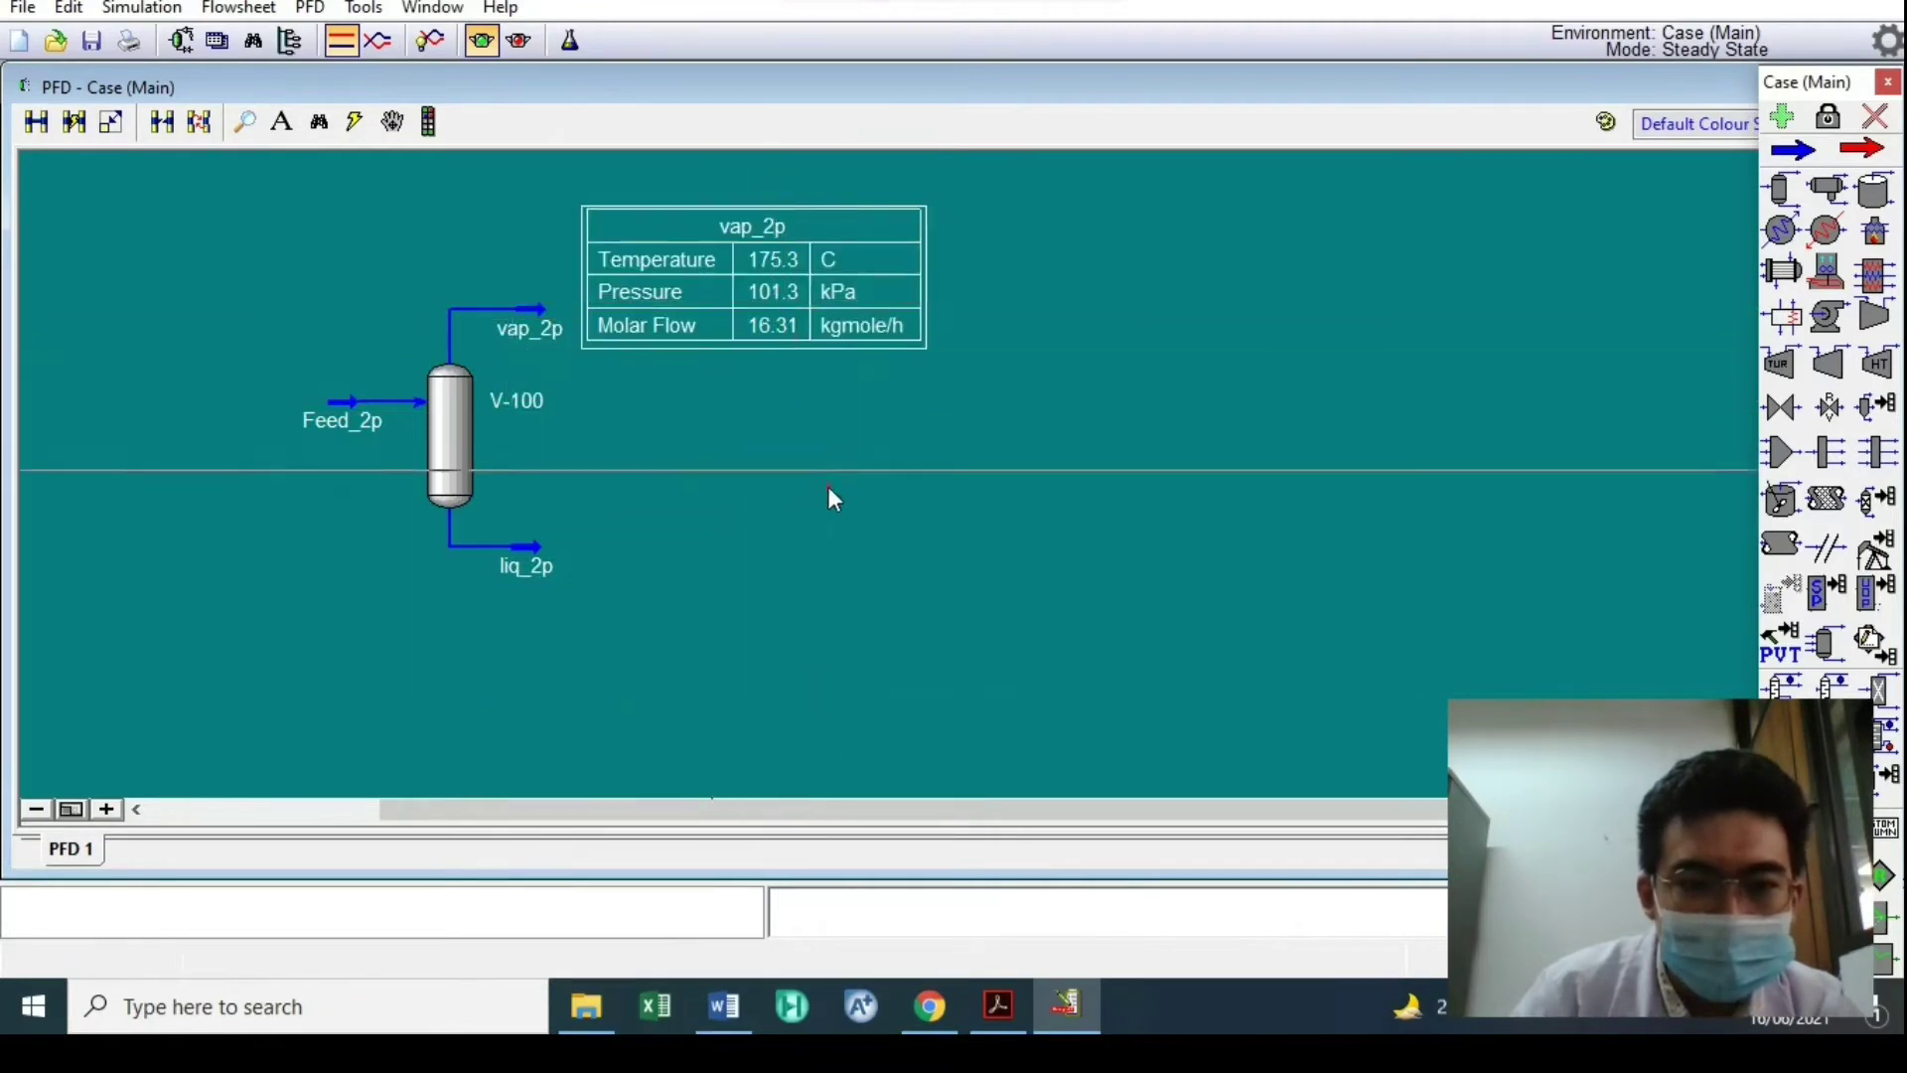
left_click(832, 497)
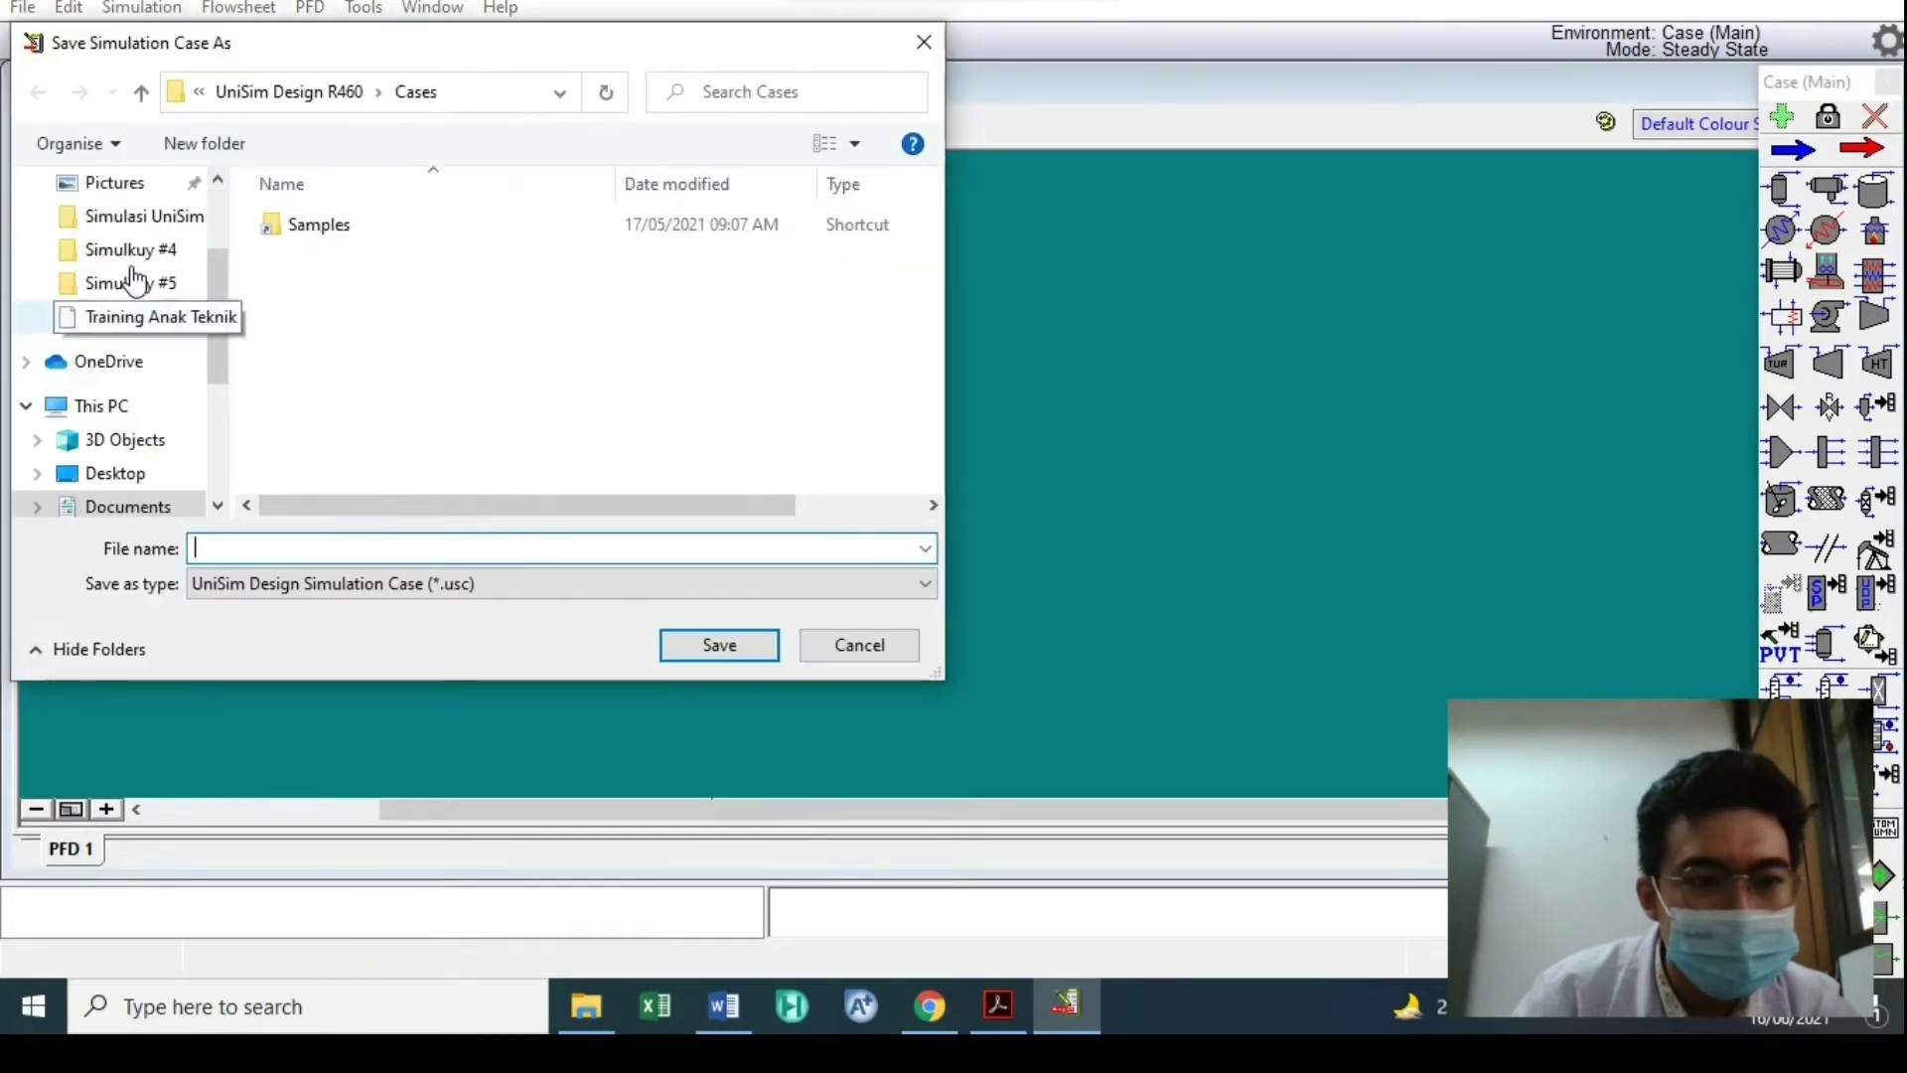
Save the simulation case in the Downloads folder as Simulkuy #6
scroll(149, 288, "up", 3)
left_click(124, 272)
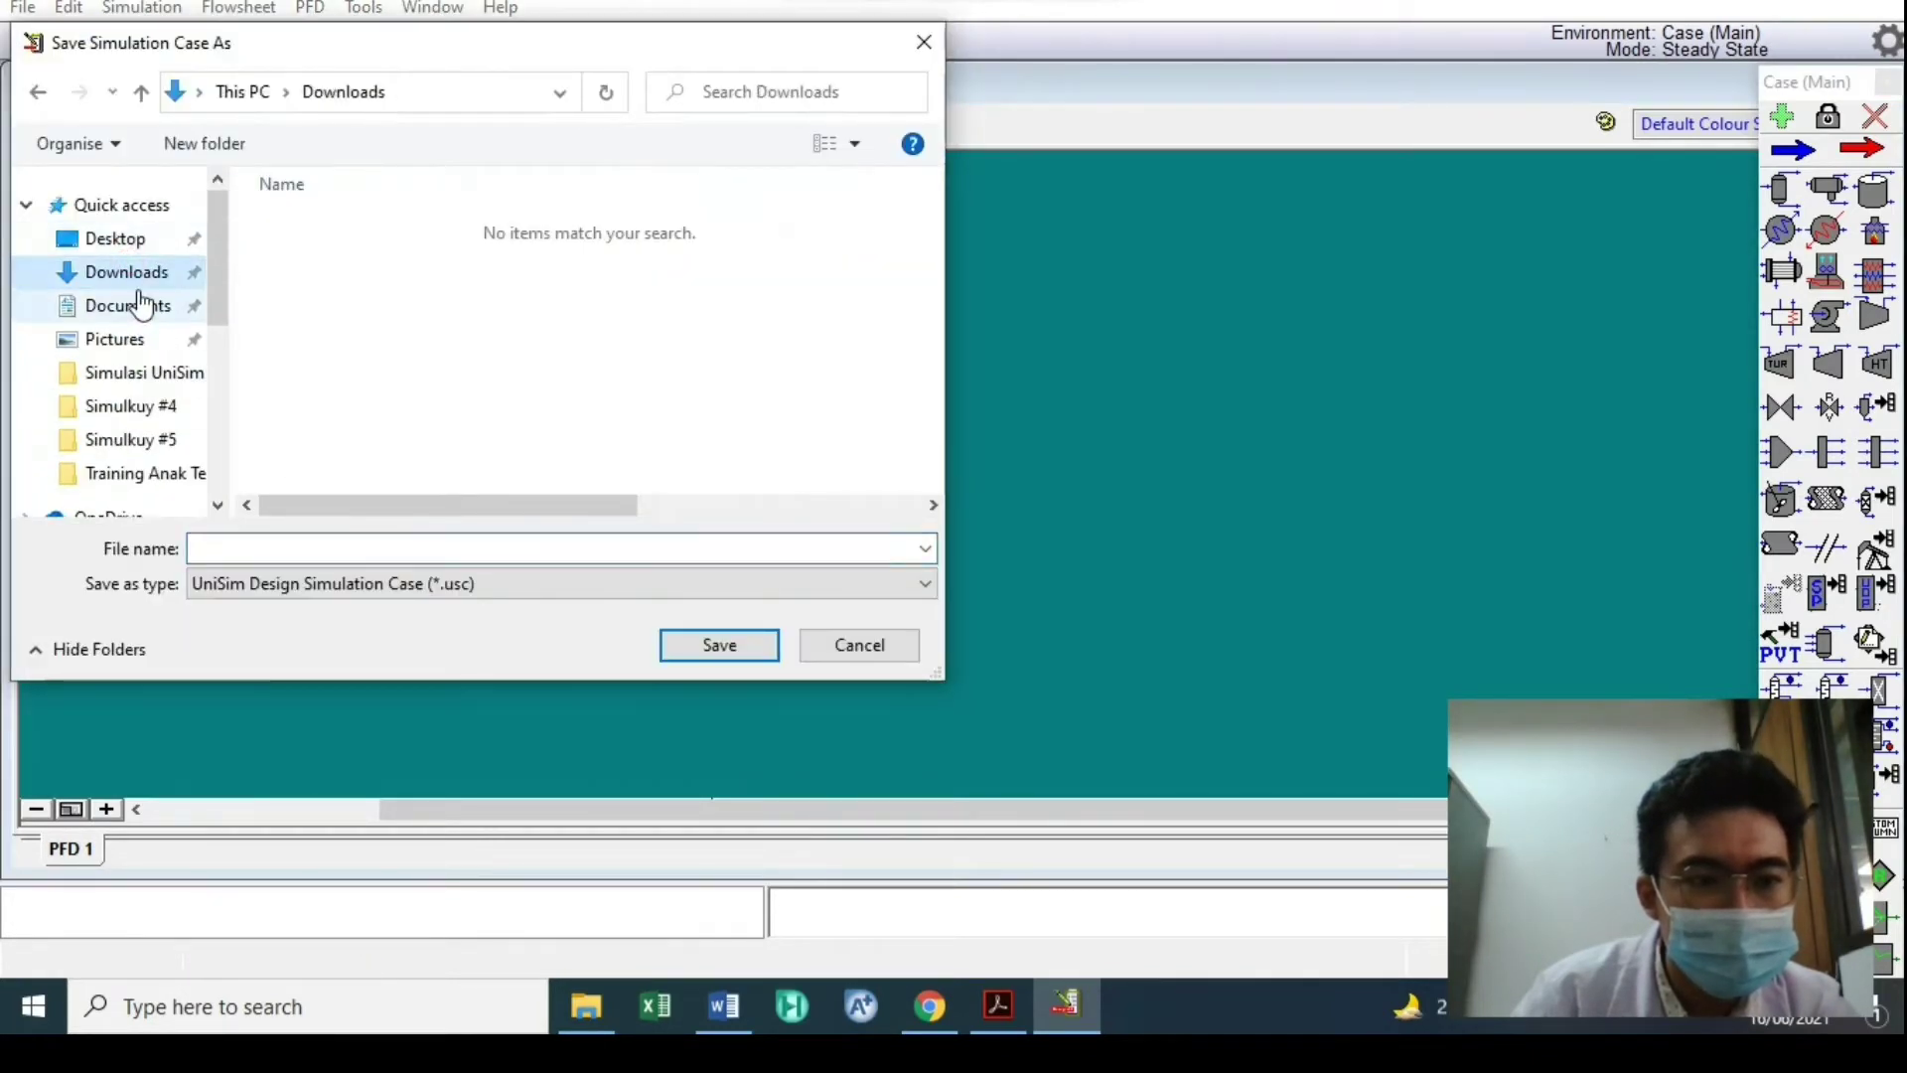
left_click(283, 549)
type("Si")
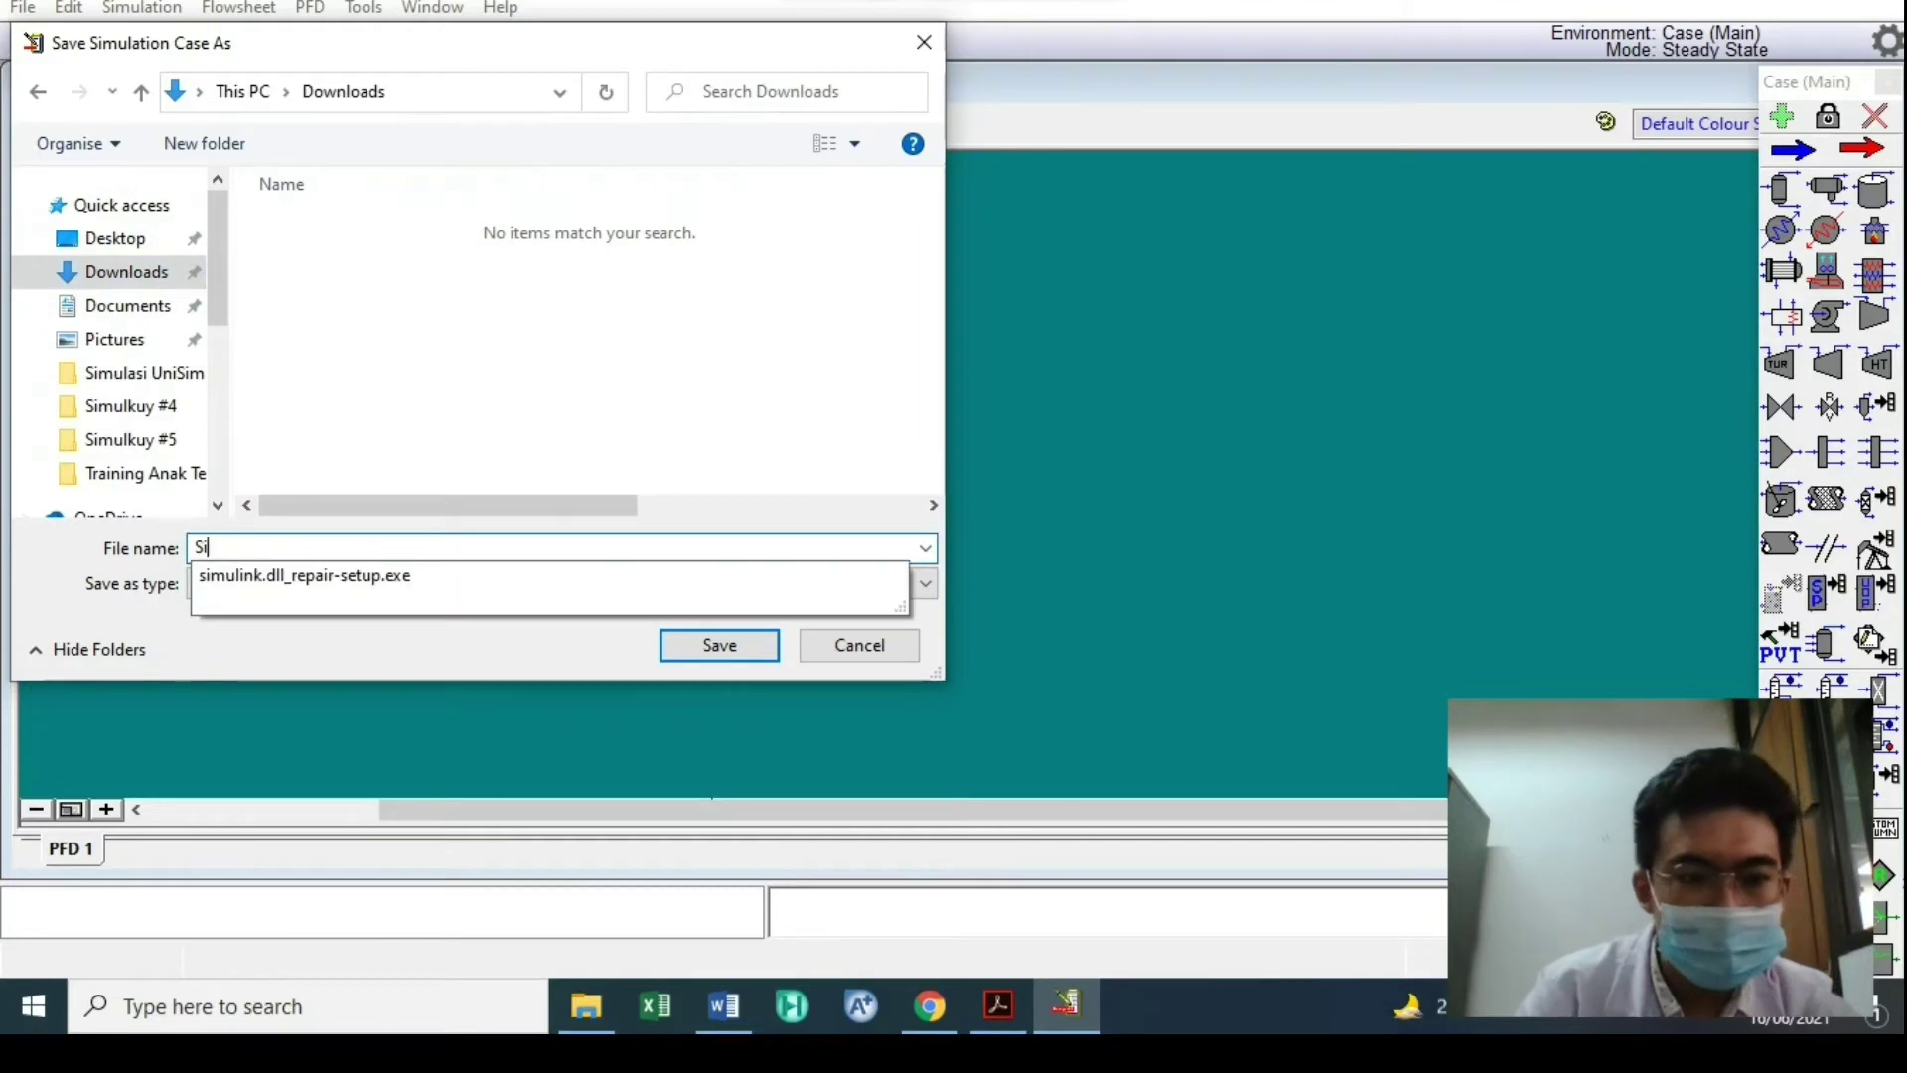
type("mulkuy")
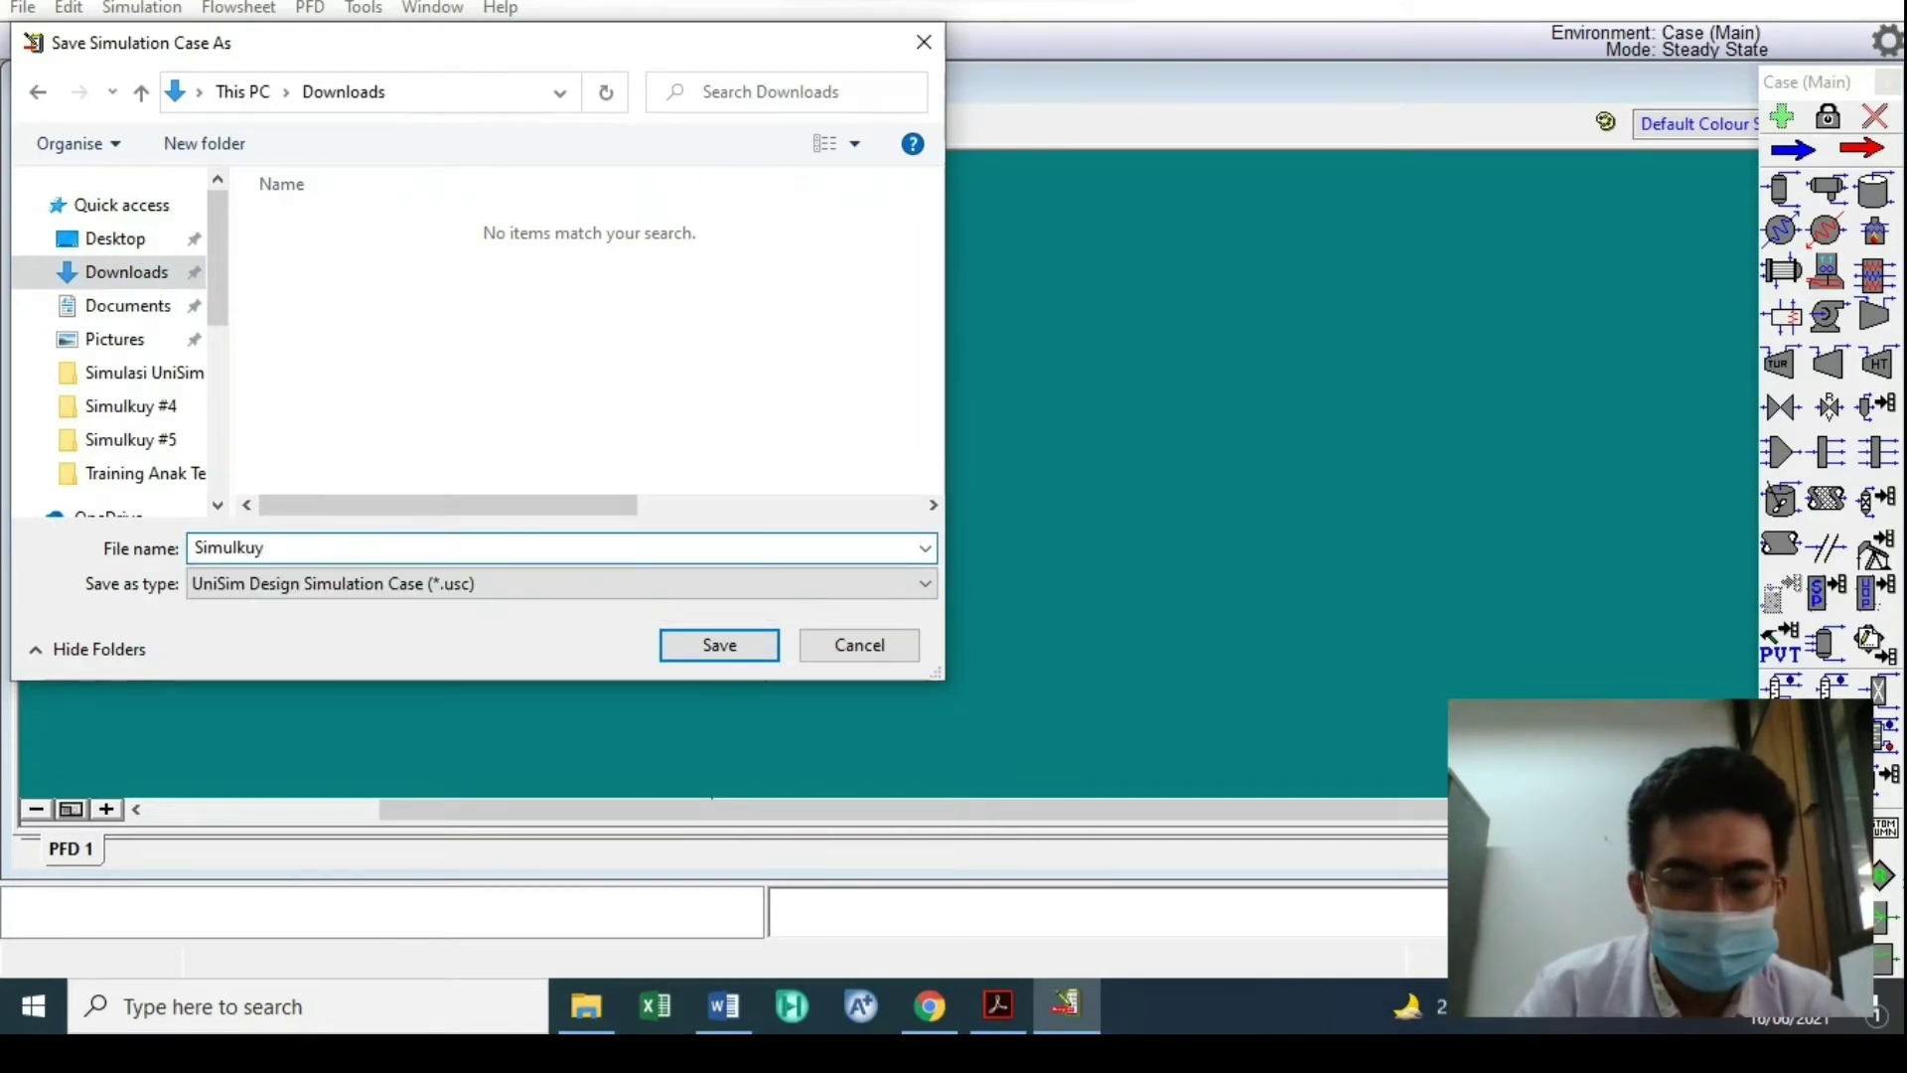
type(" #6")
key("Return")
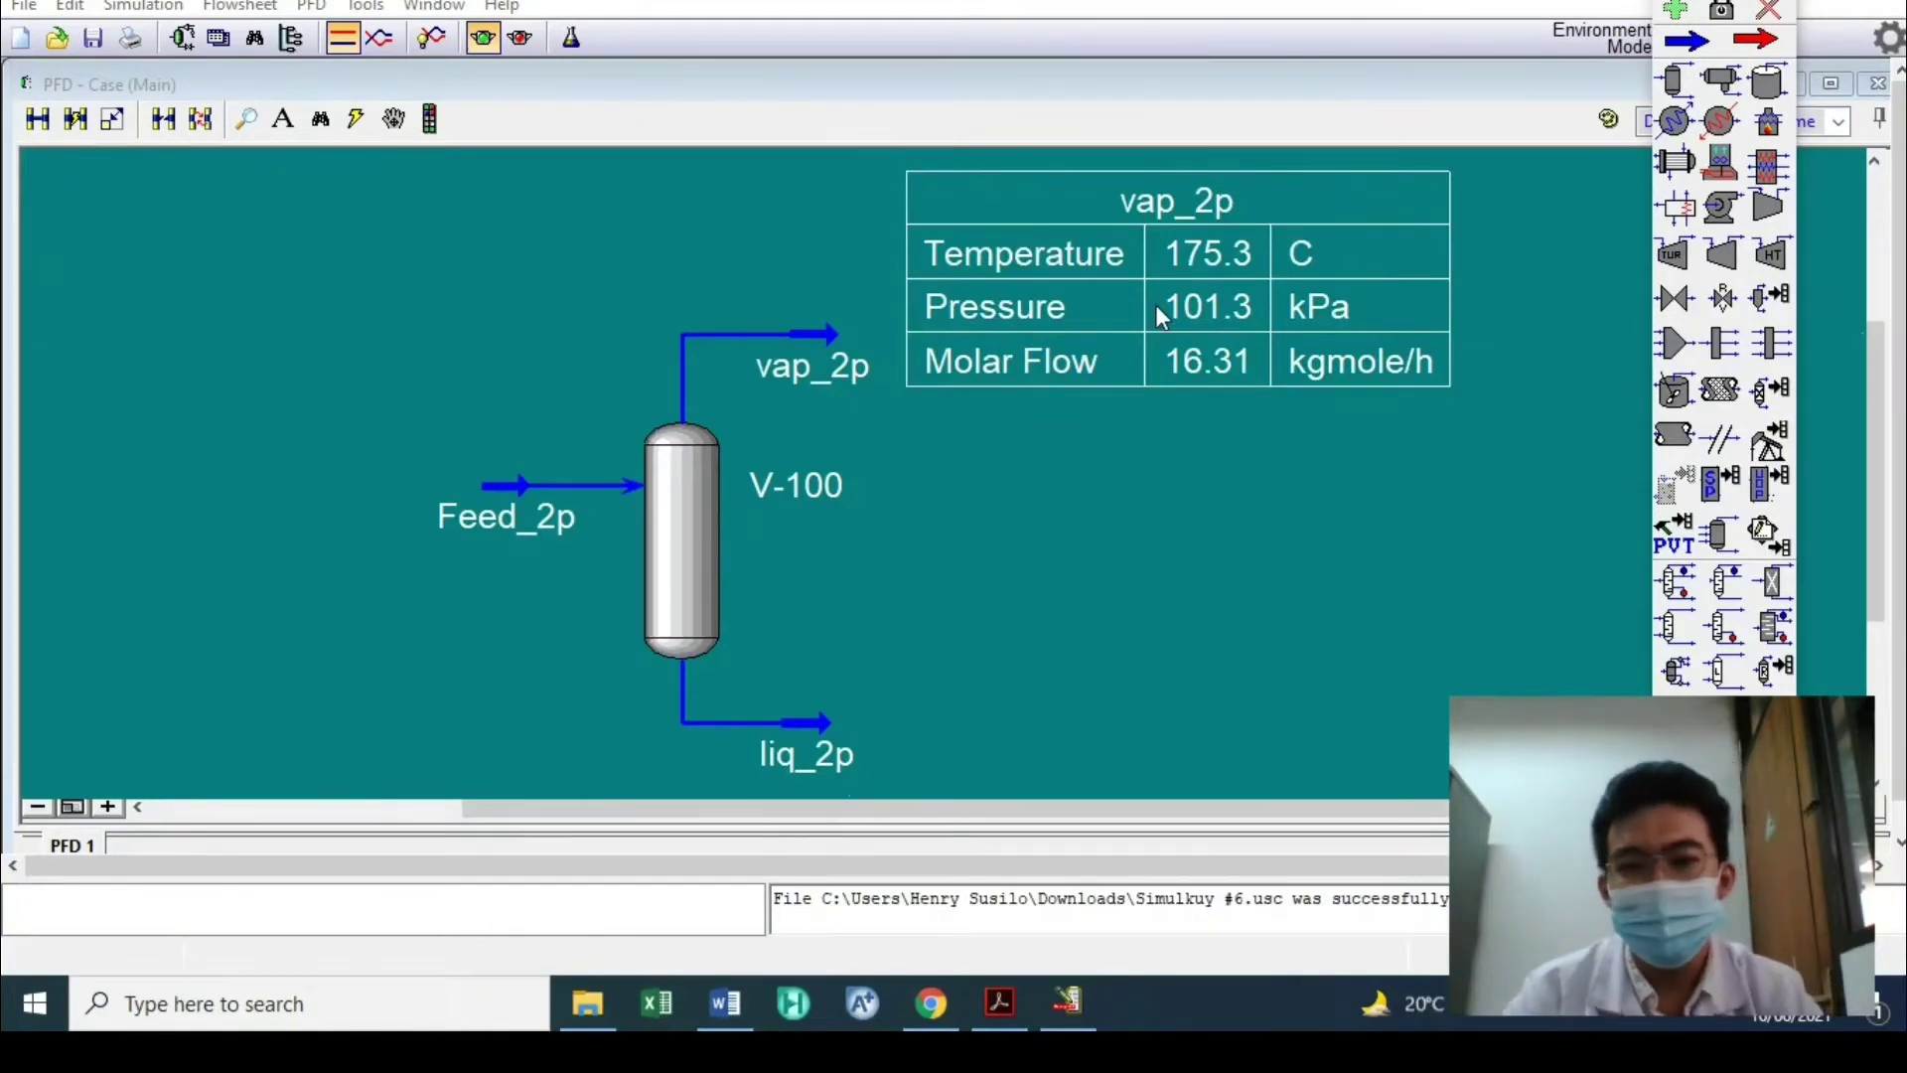
Add the Master Comp Mole Frac of Methane, Ethane, n-Butane, n-C13 and H2O to the vap_2p table
double_click(1209, 367)
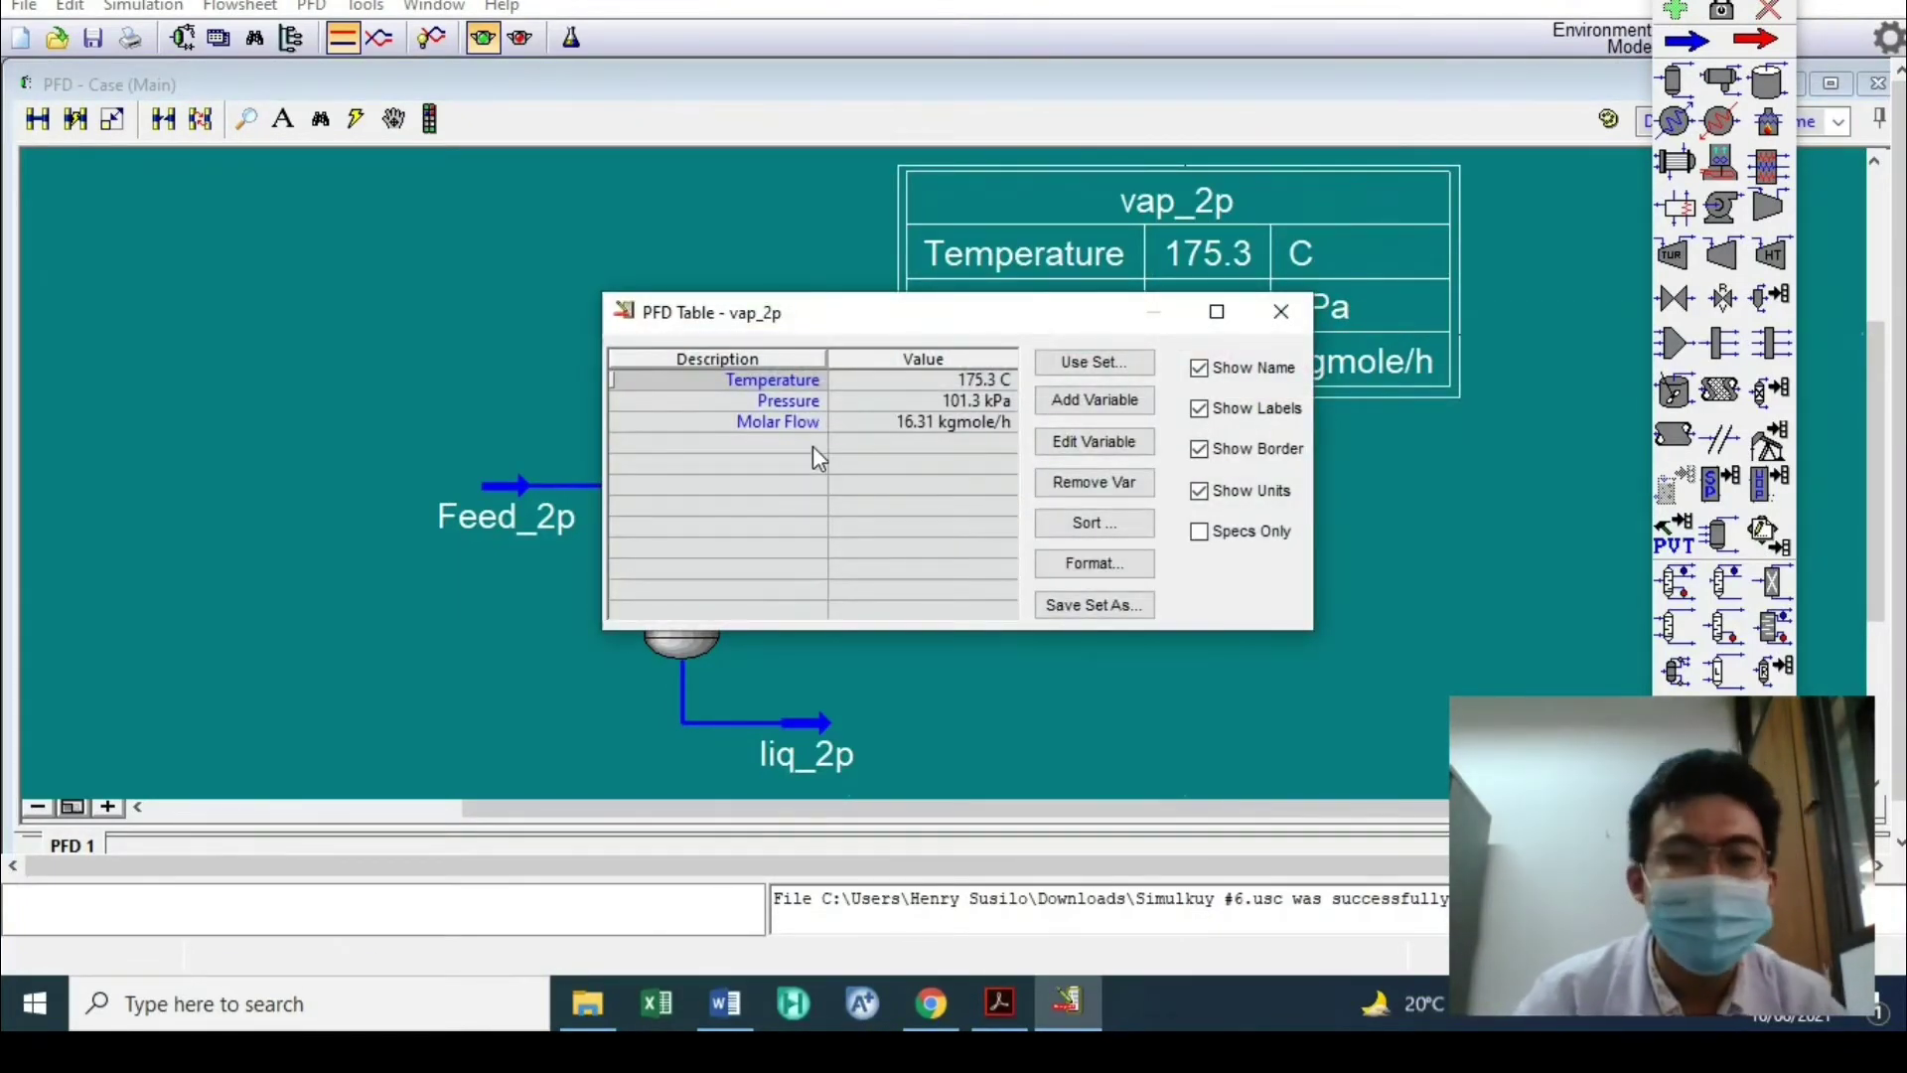
left_click(813, 447)
left_click(864, 435)
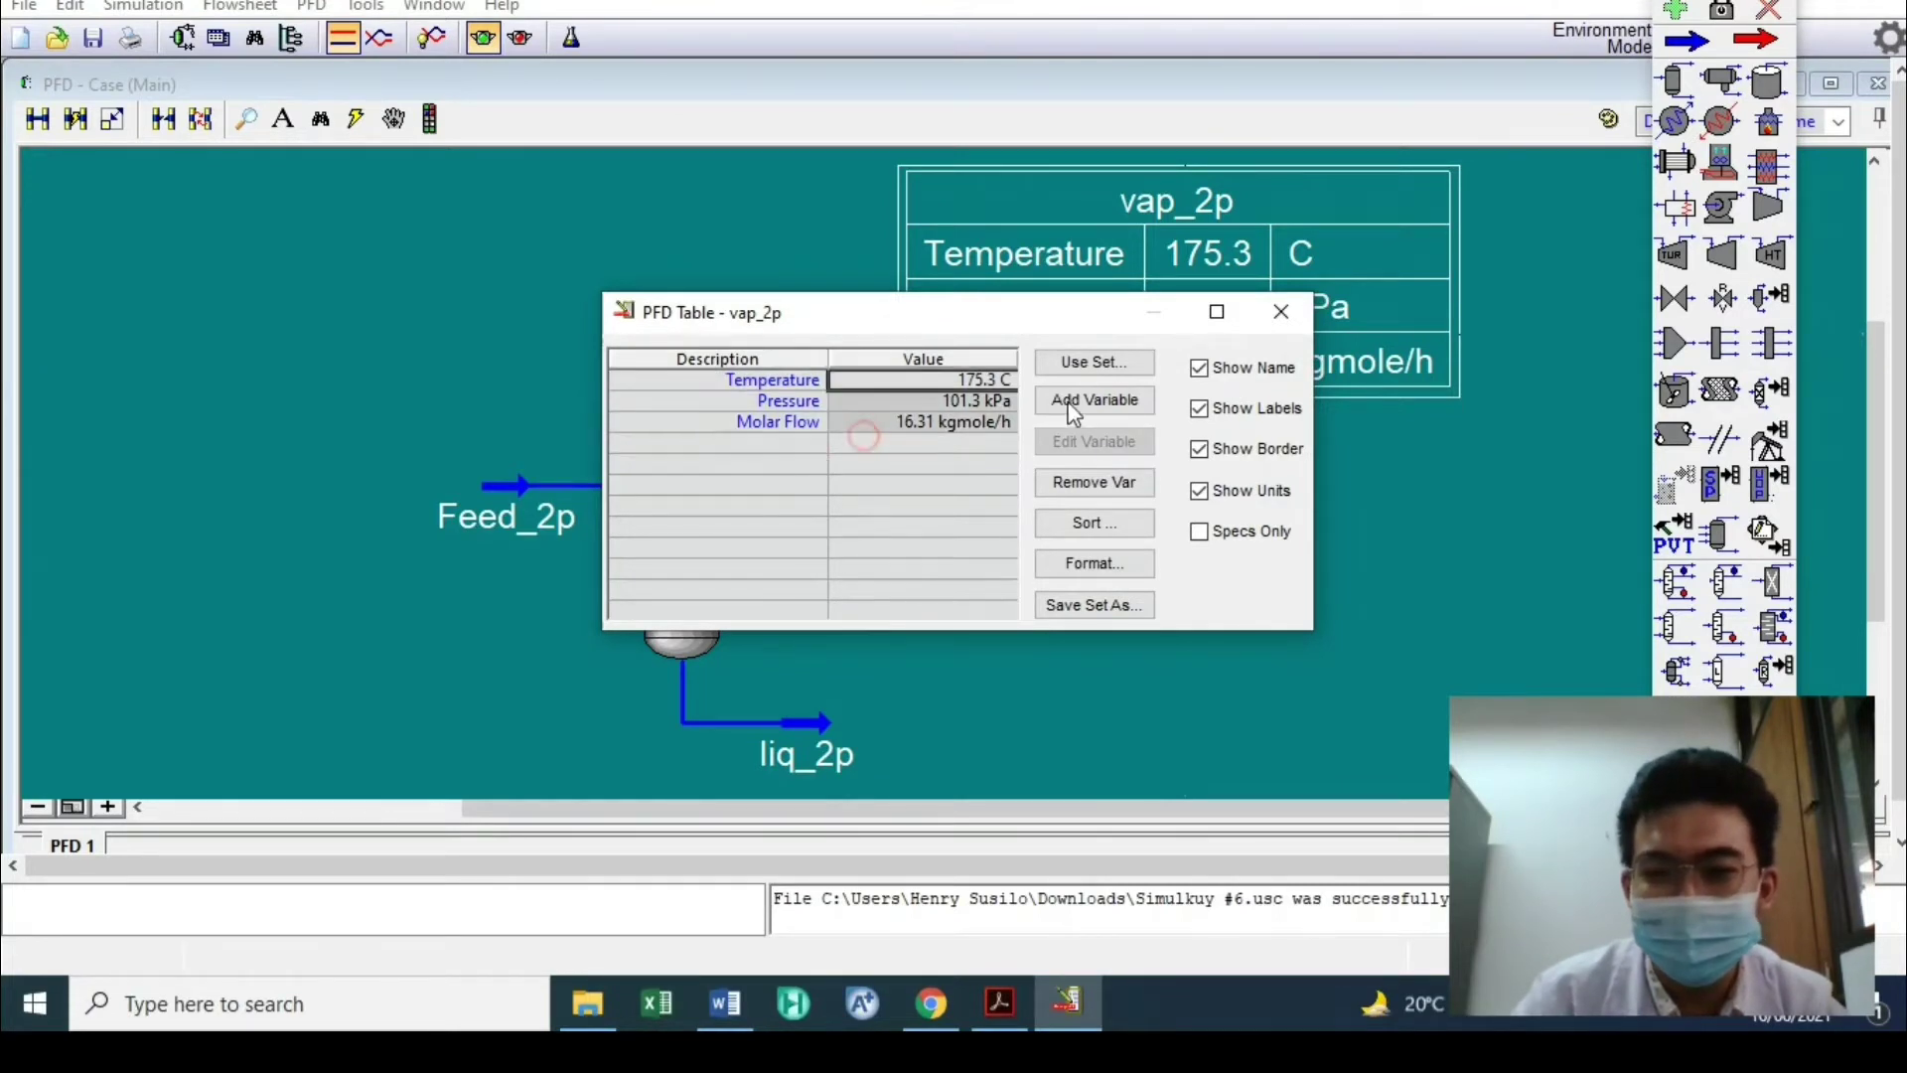
left_click(1072, 414)
scroll(785, 477, "down", 20)
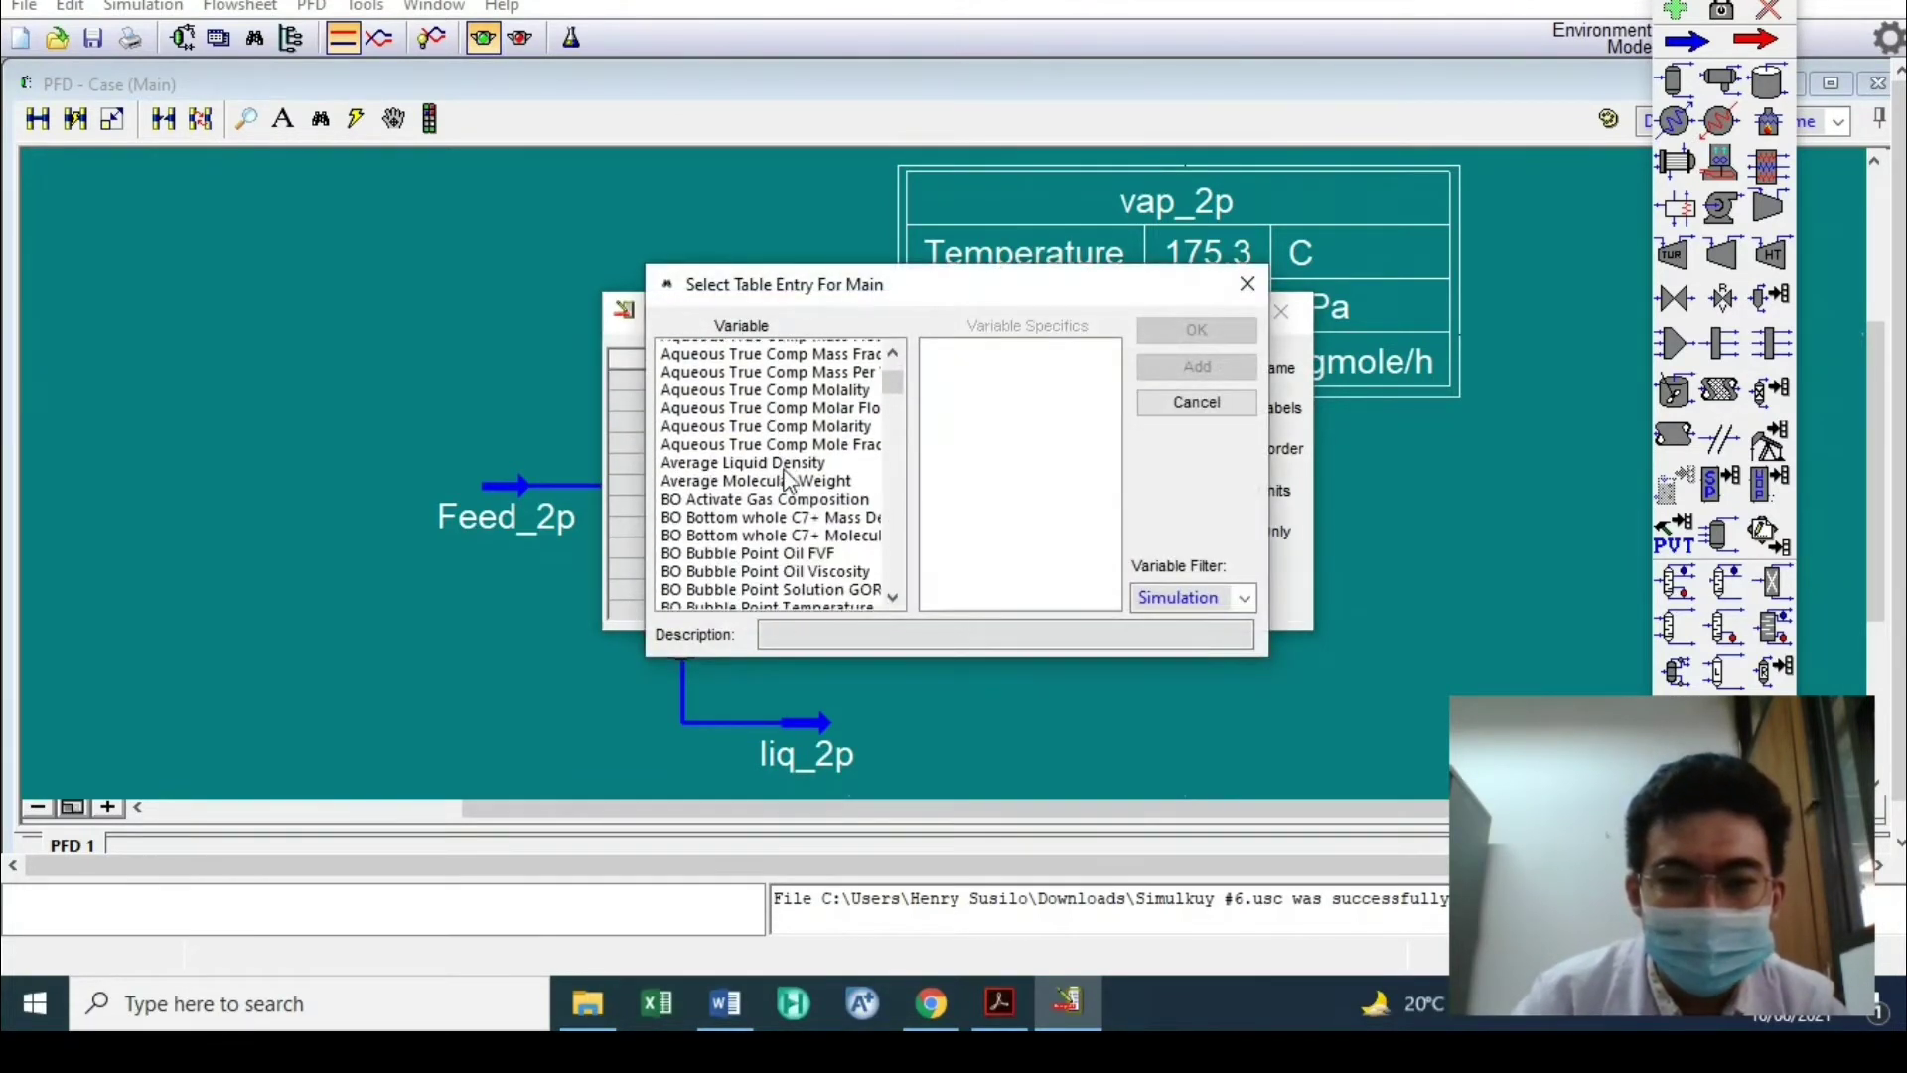
scroll(785, 469, "down", 20)
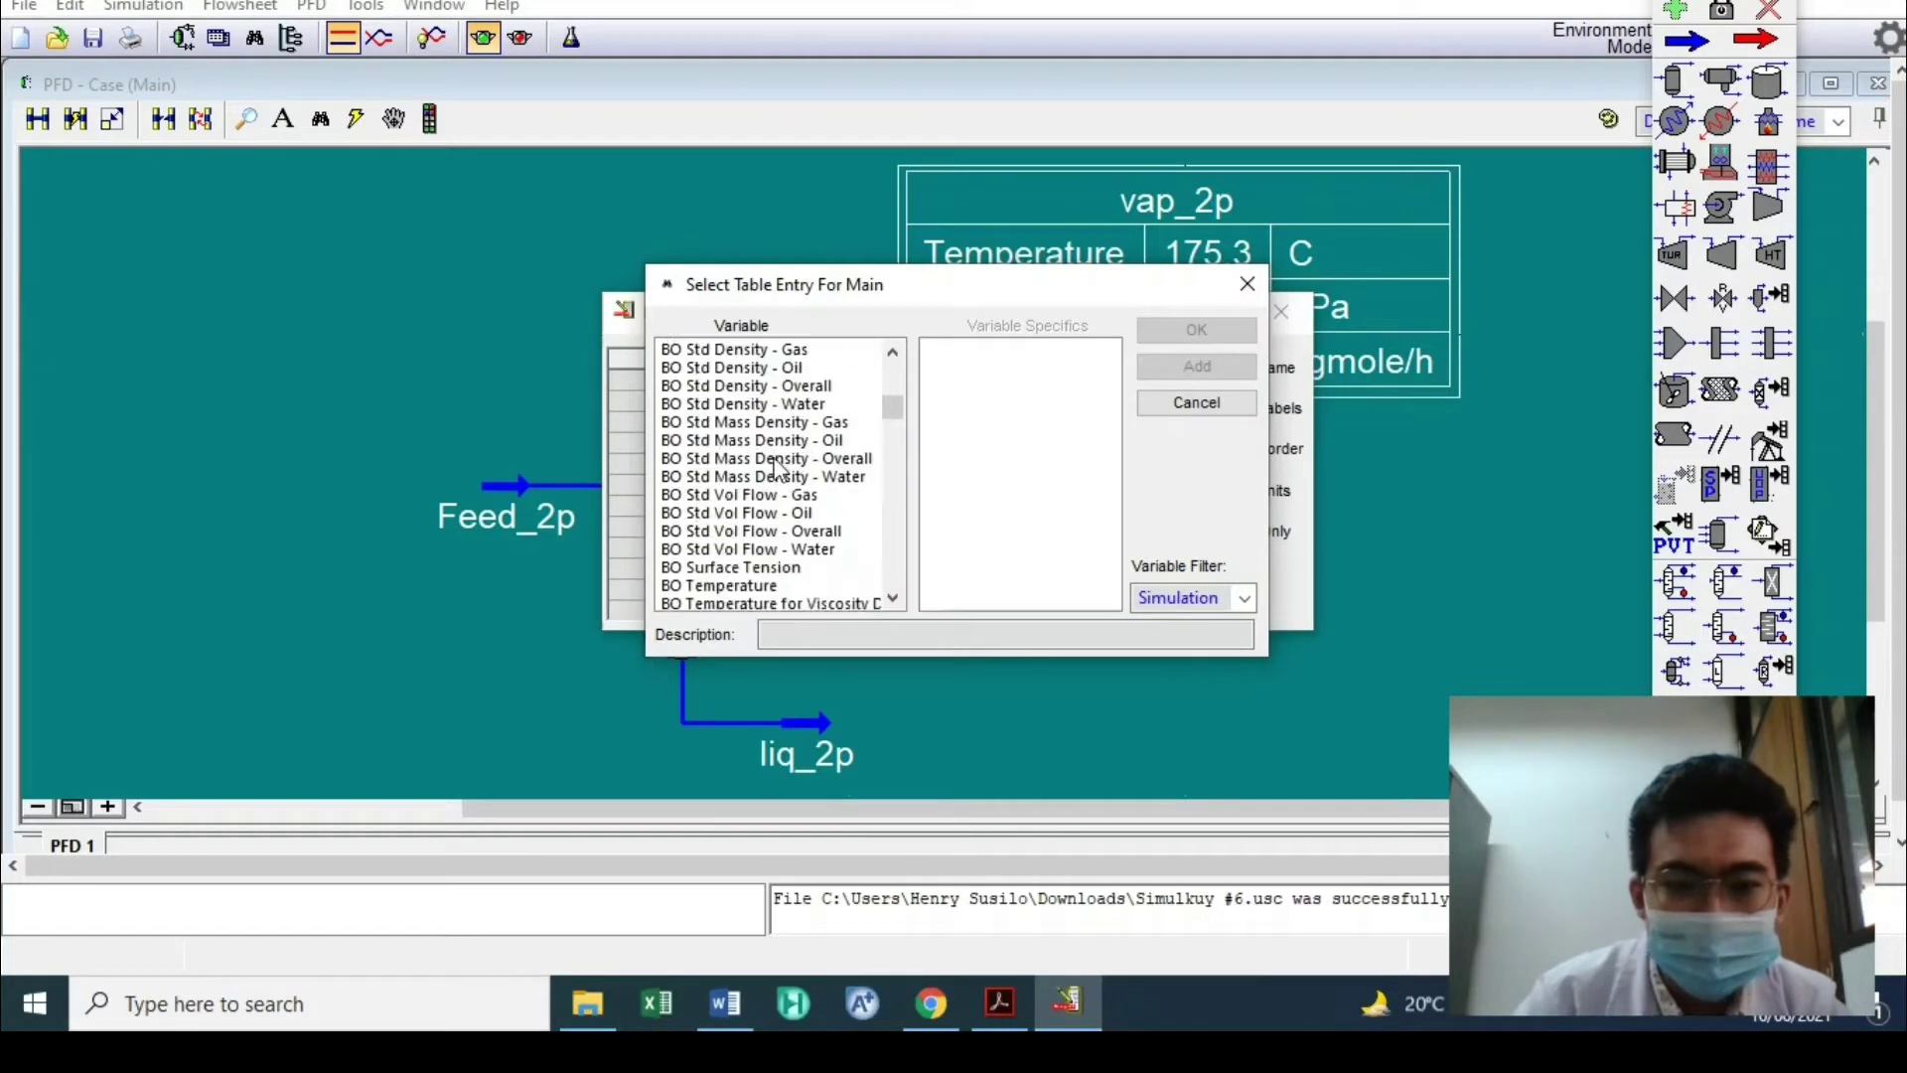
scroll(755, 477, "down", 20)
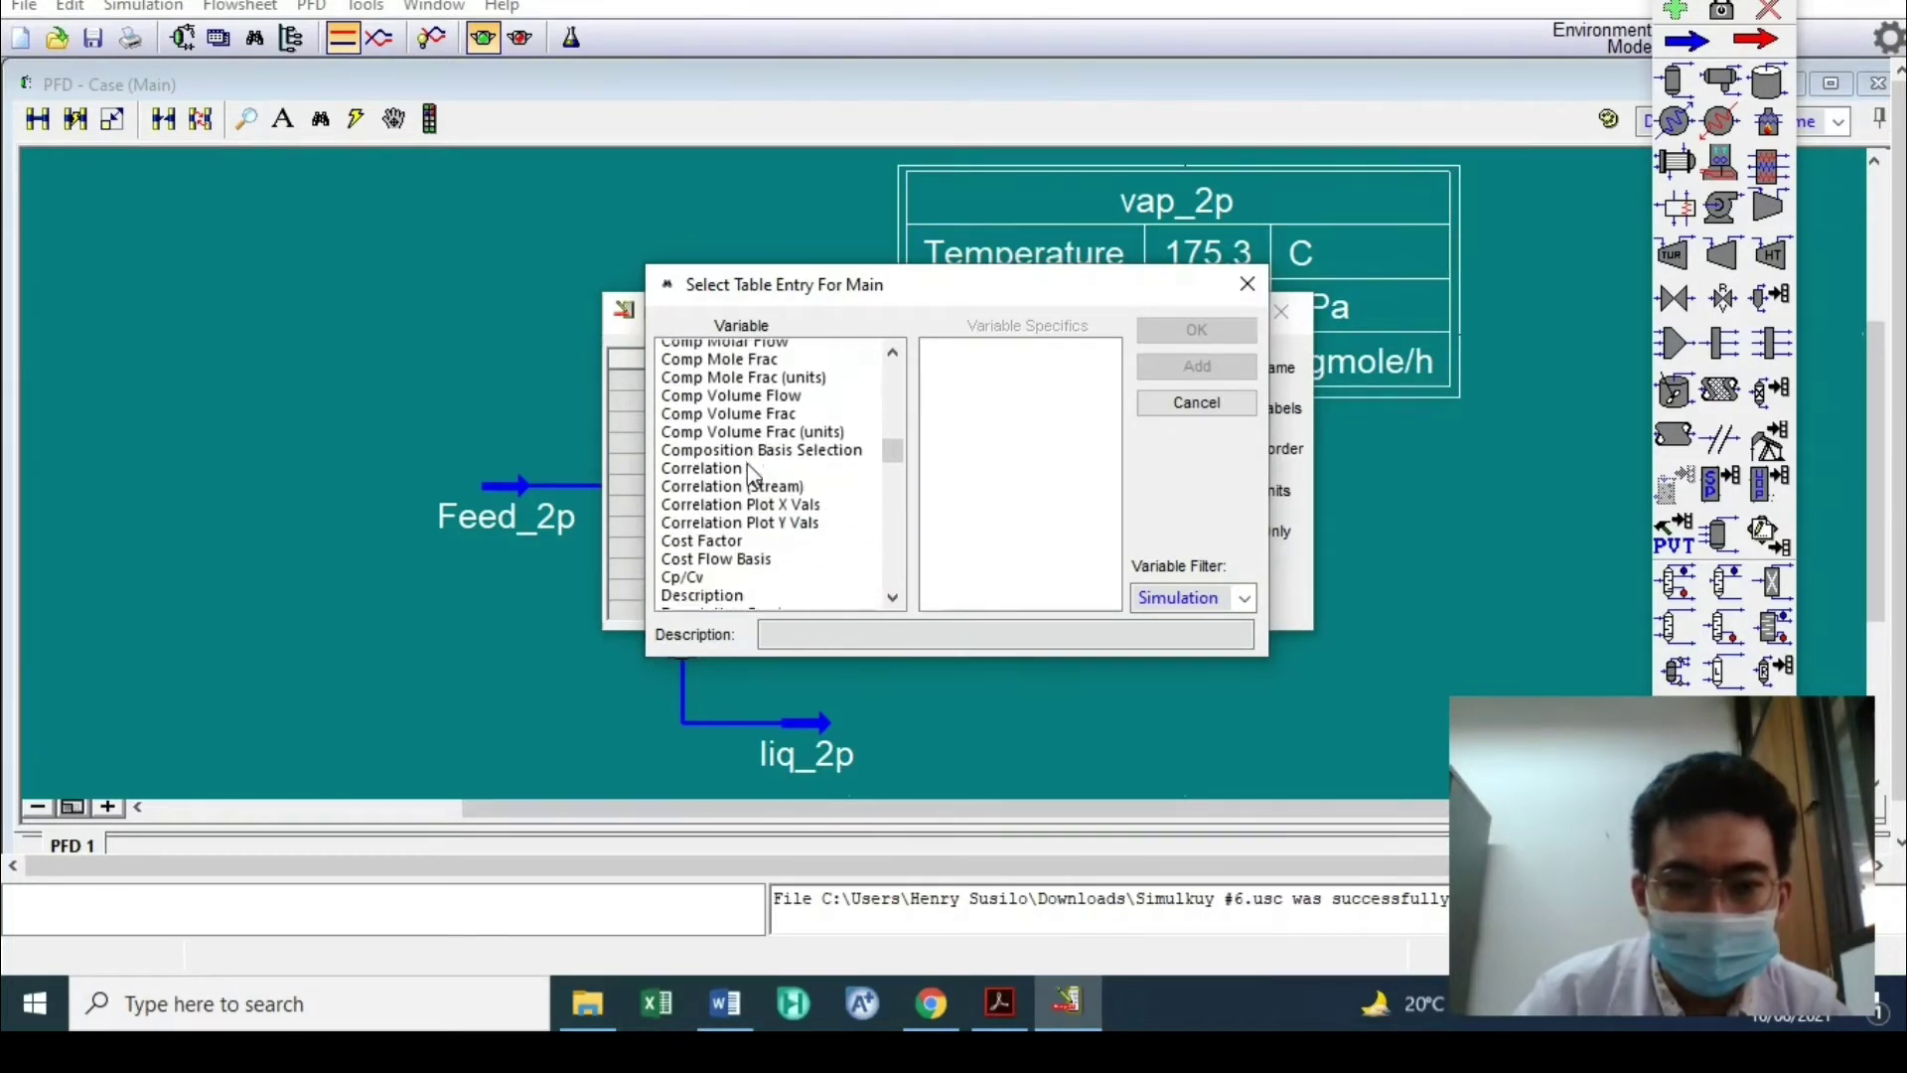
scroll(755, 479, "down", 1)
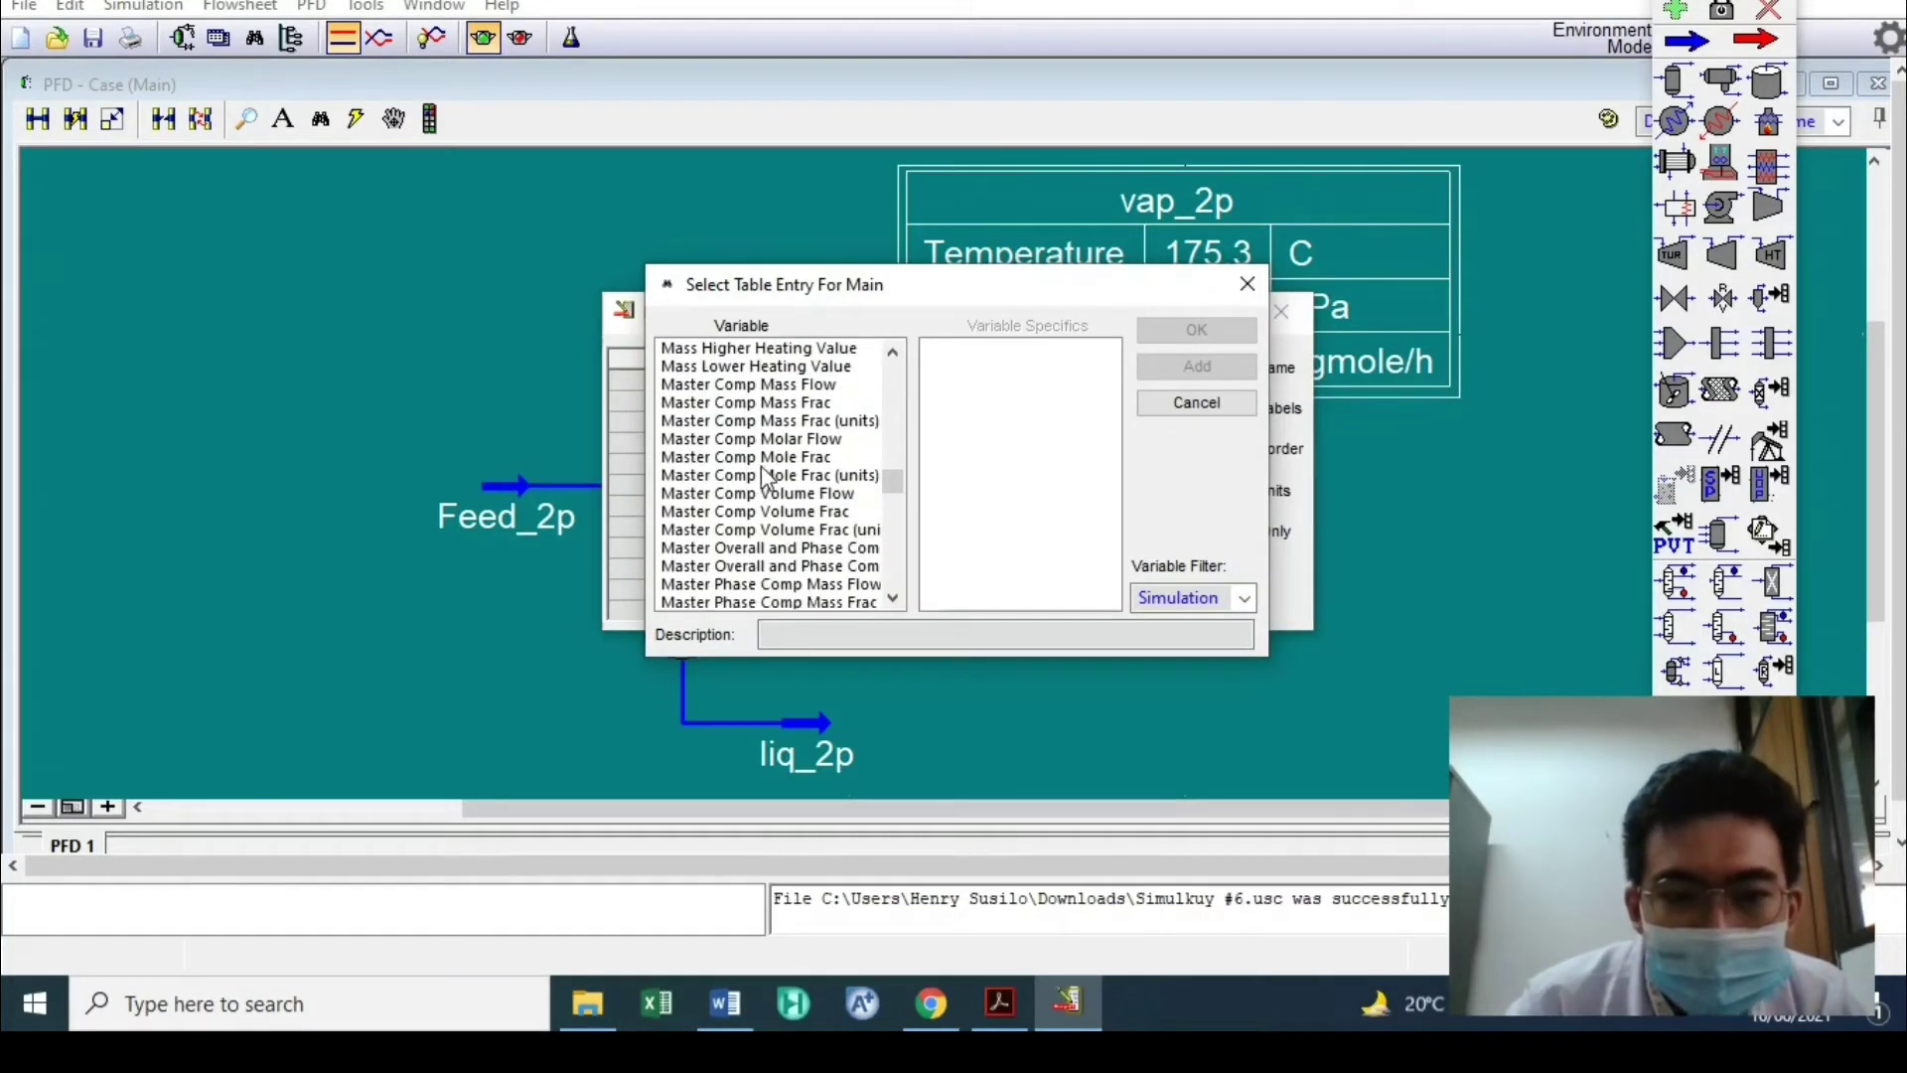
left_click(776, 459)
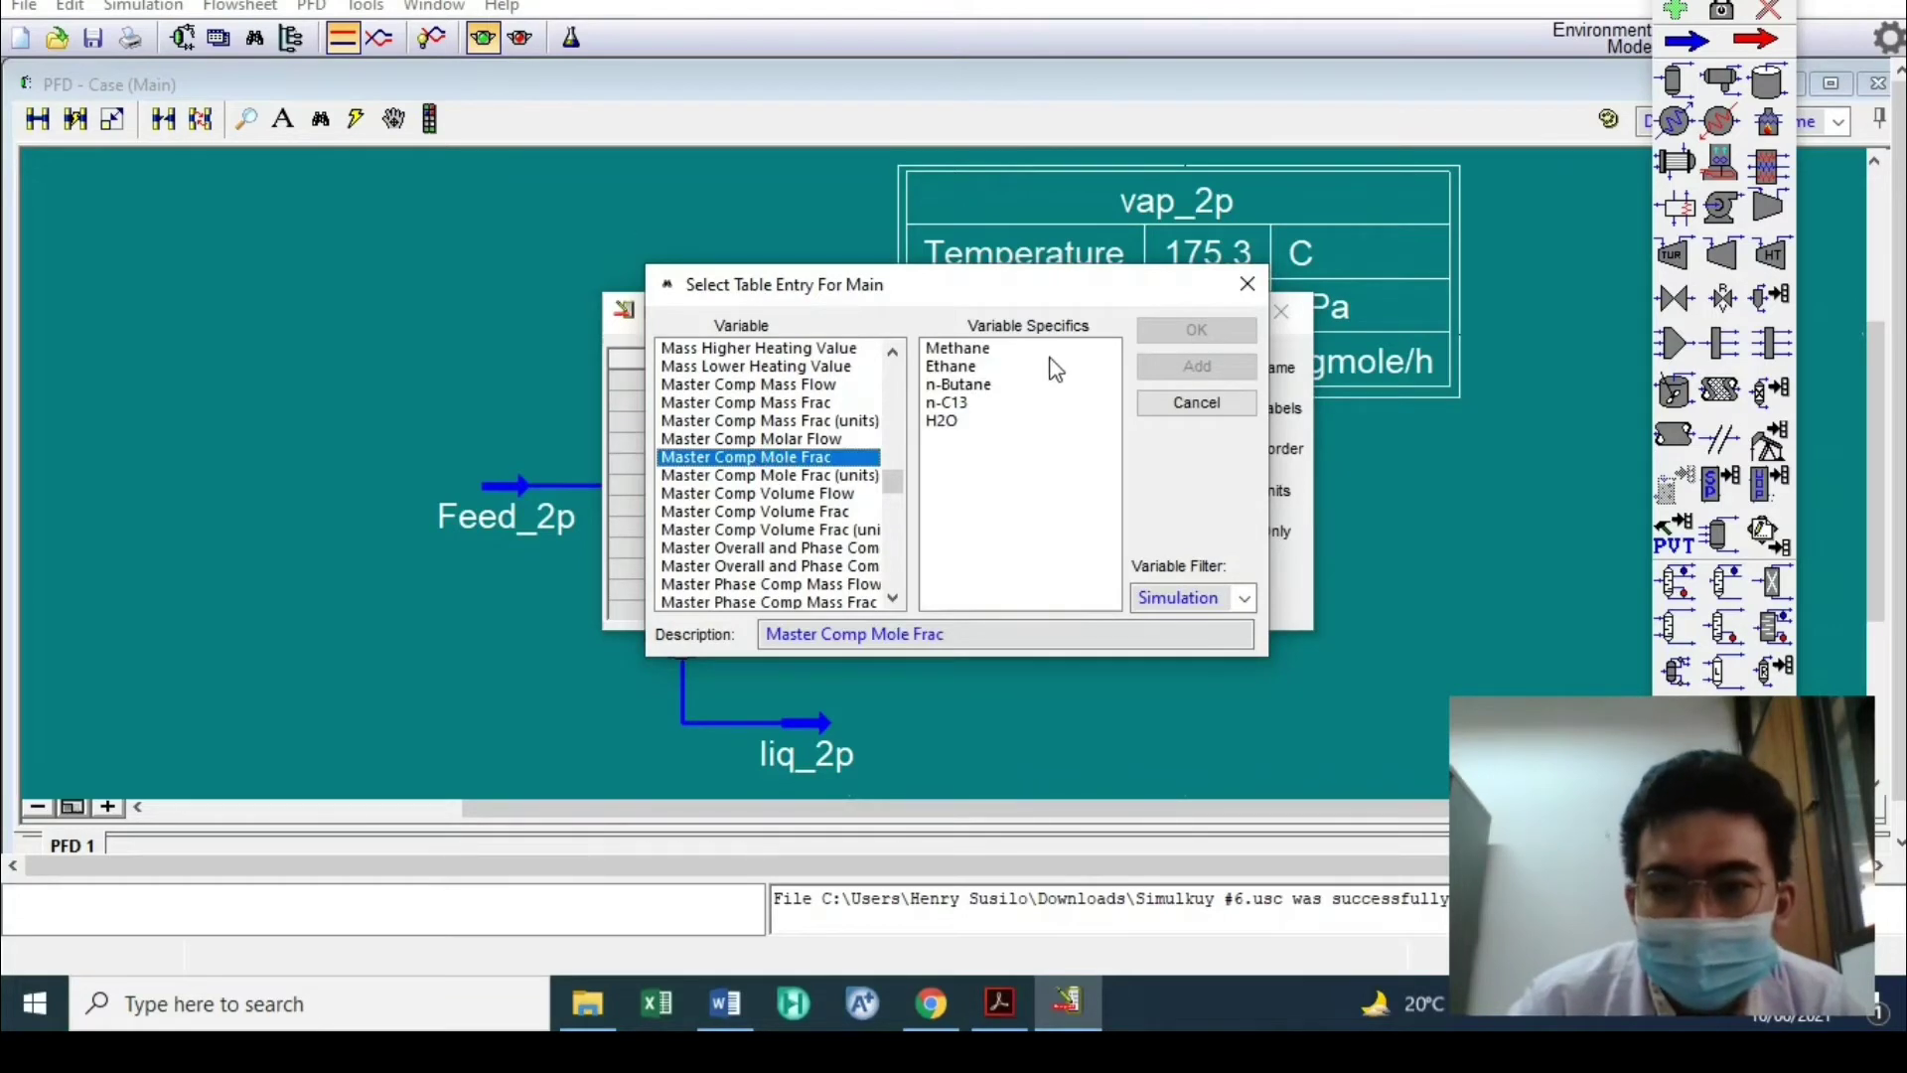
left_click_drag(1038, 349, 1123, 425)
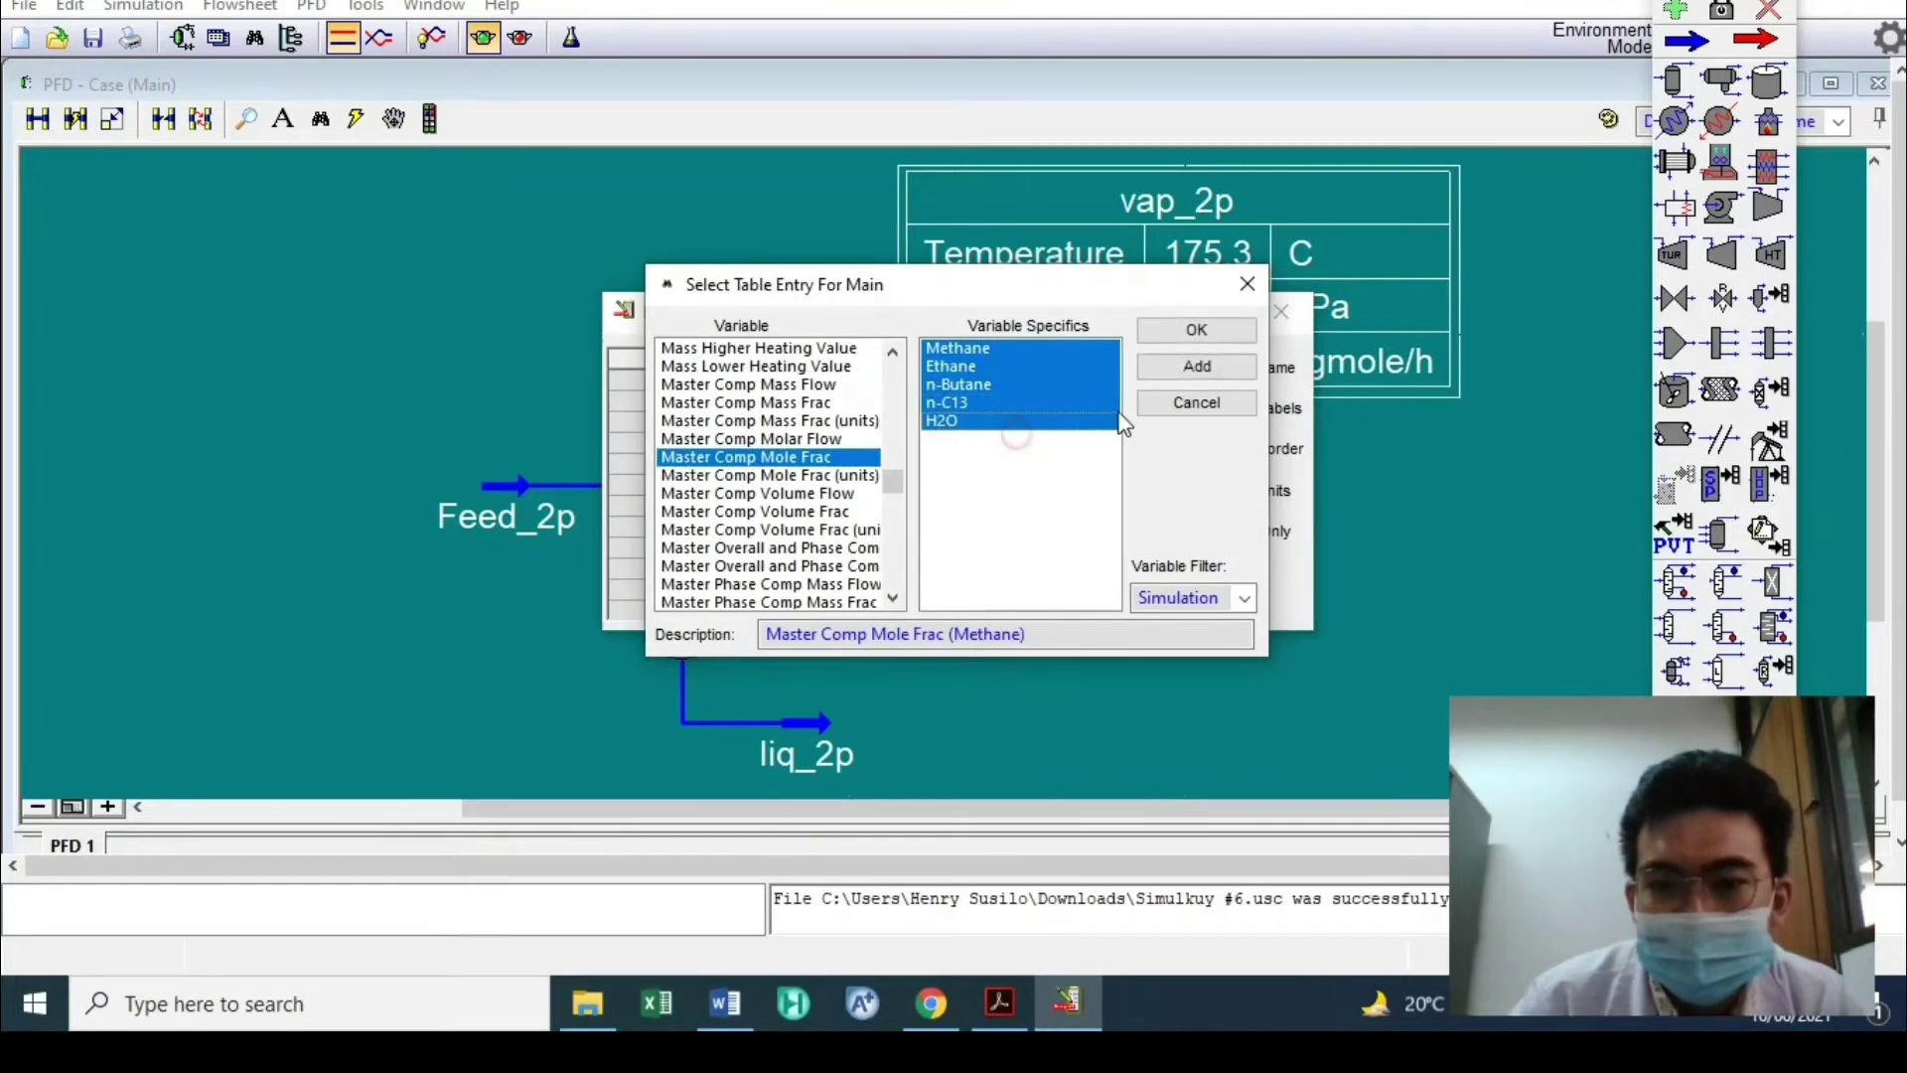
left_click(1178, 370)
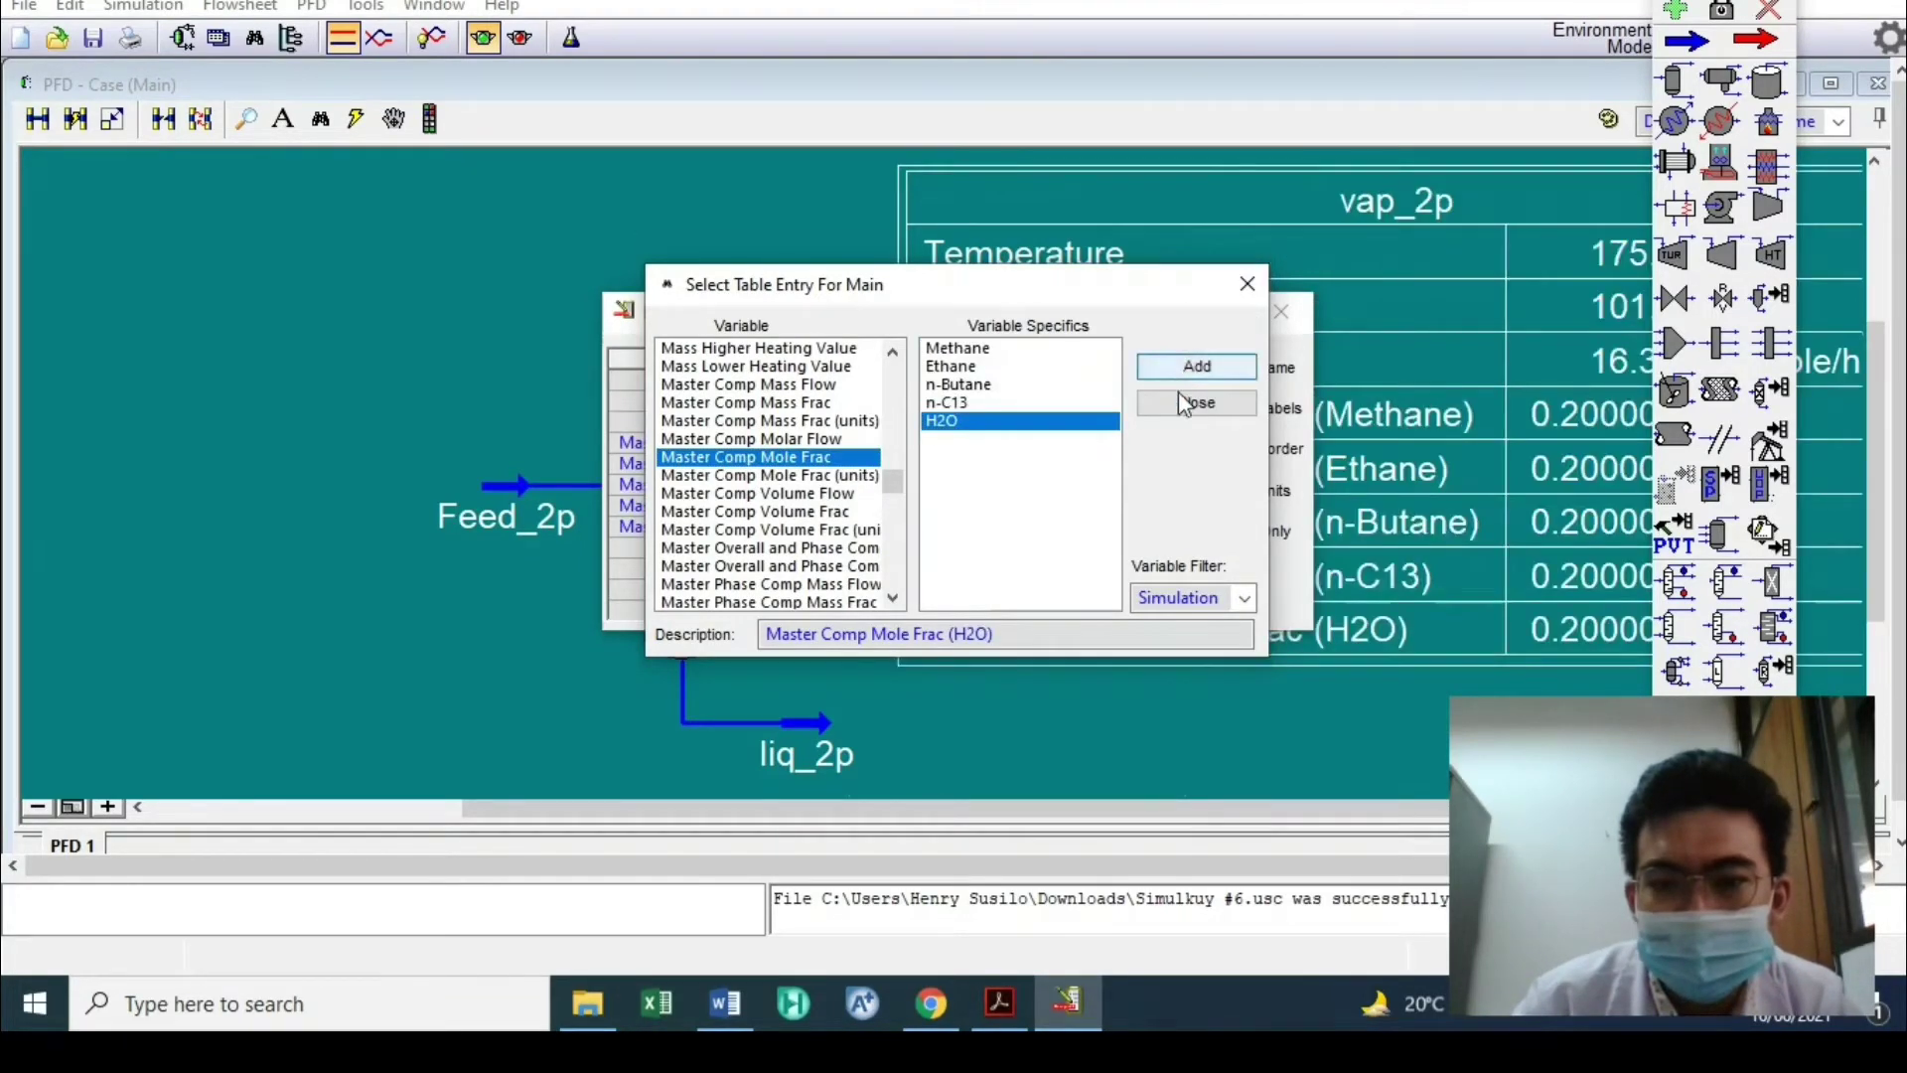
left_click(1248, 288)
left_click(1280, 310)
Move the vap_2p table higher and place a property table for stream liq_2p beneath it
scroll(1238, 486, "down", 4)
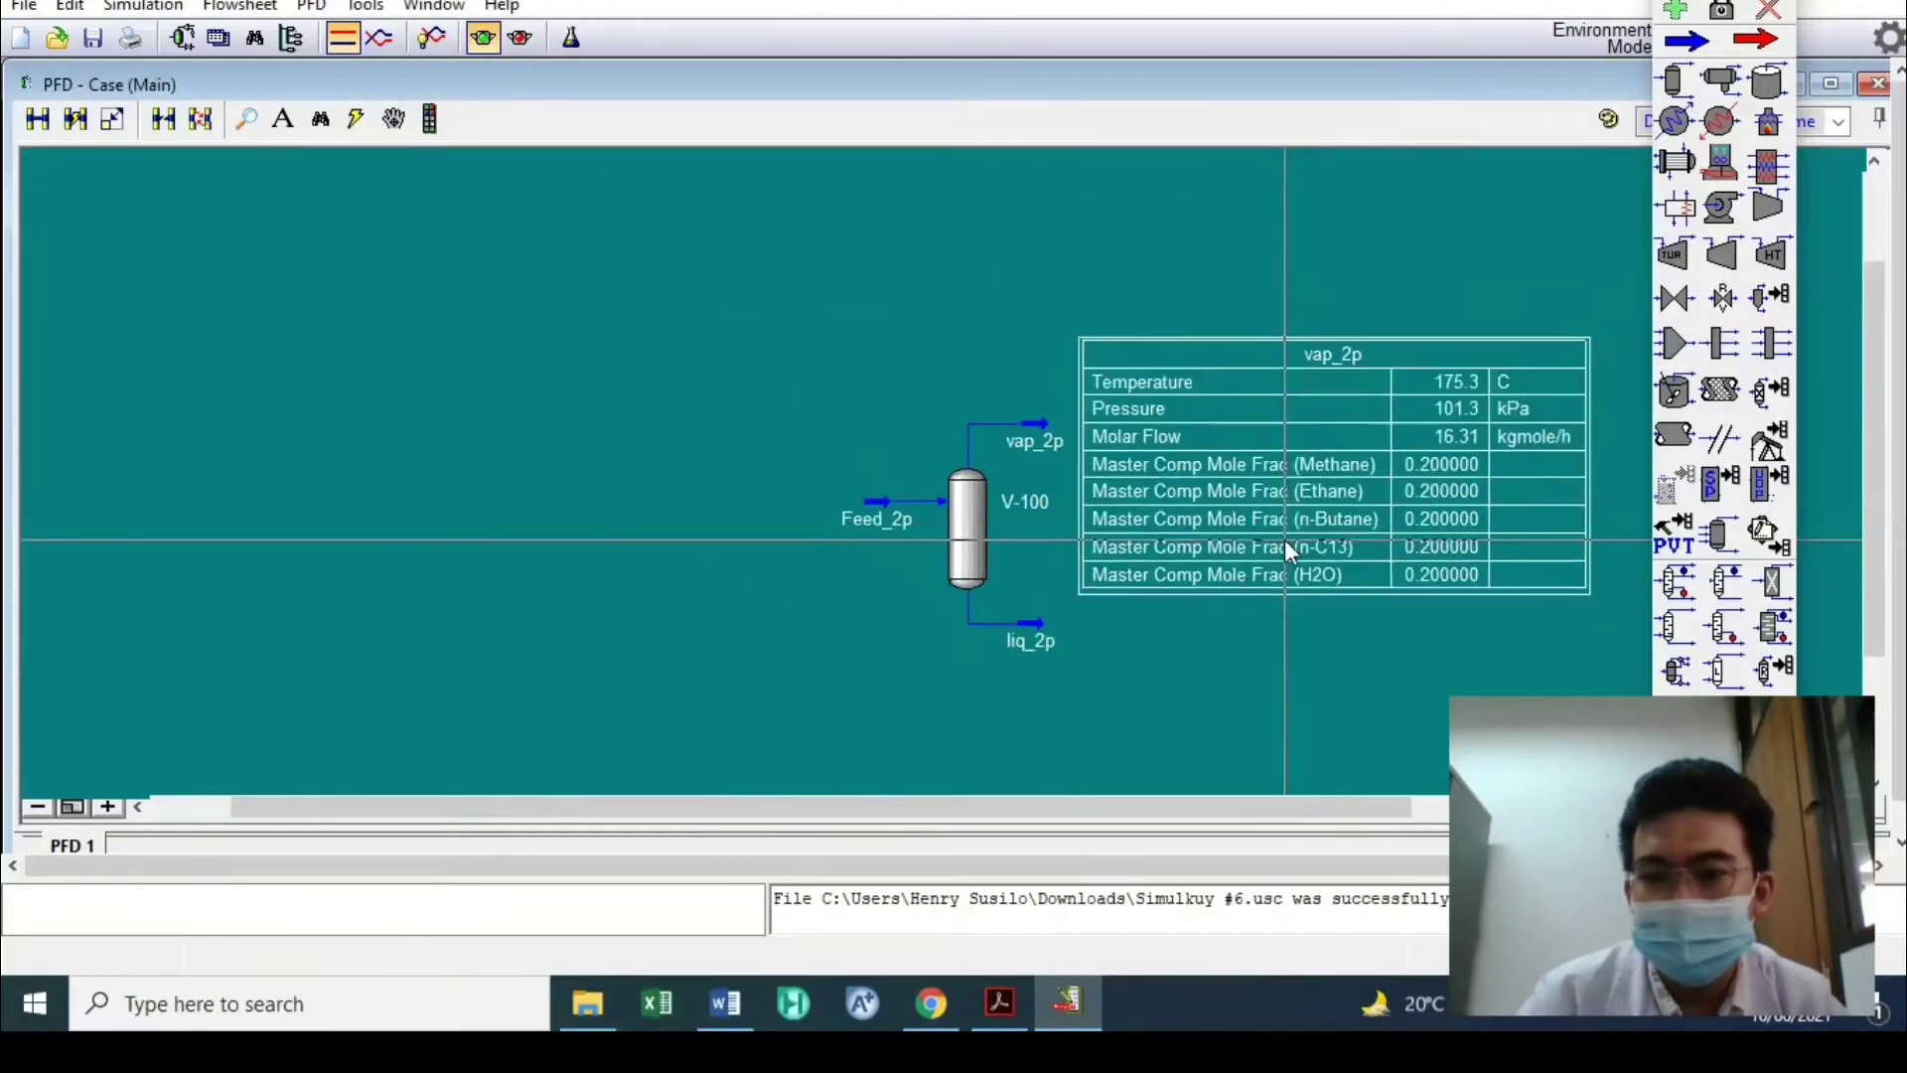
left_click_drag(1313, 526, 1328, 421)
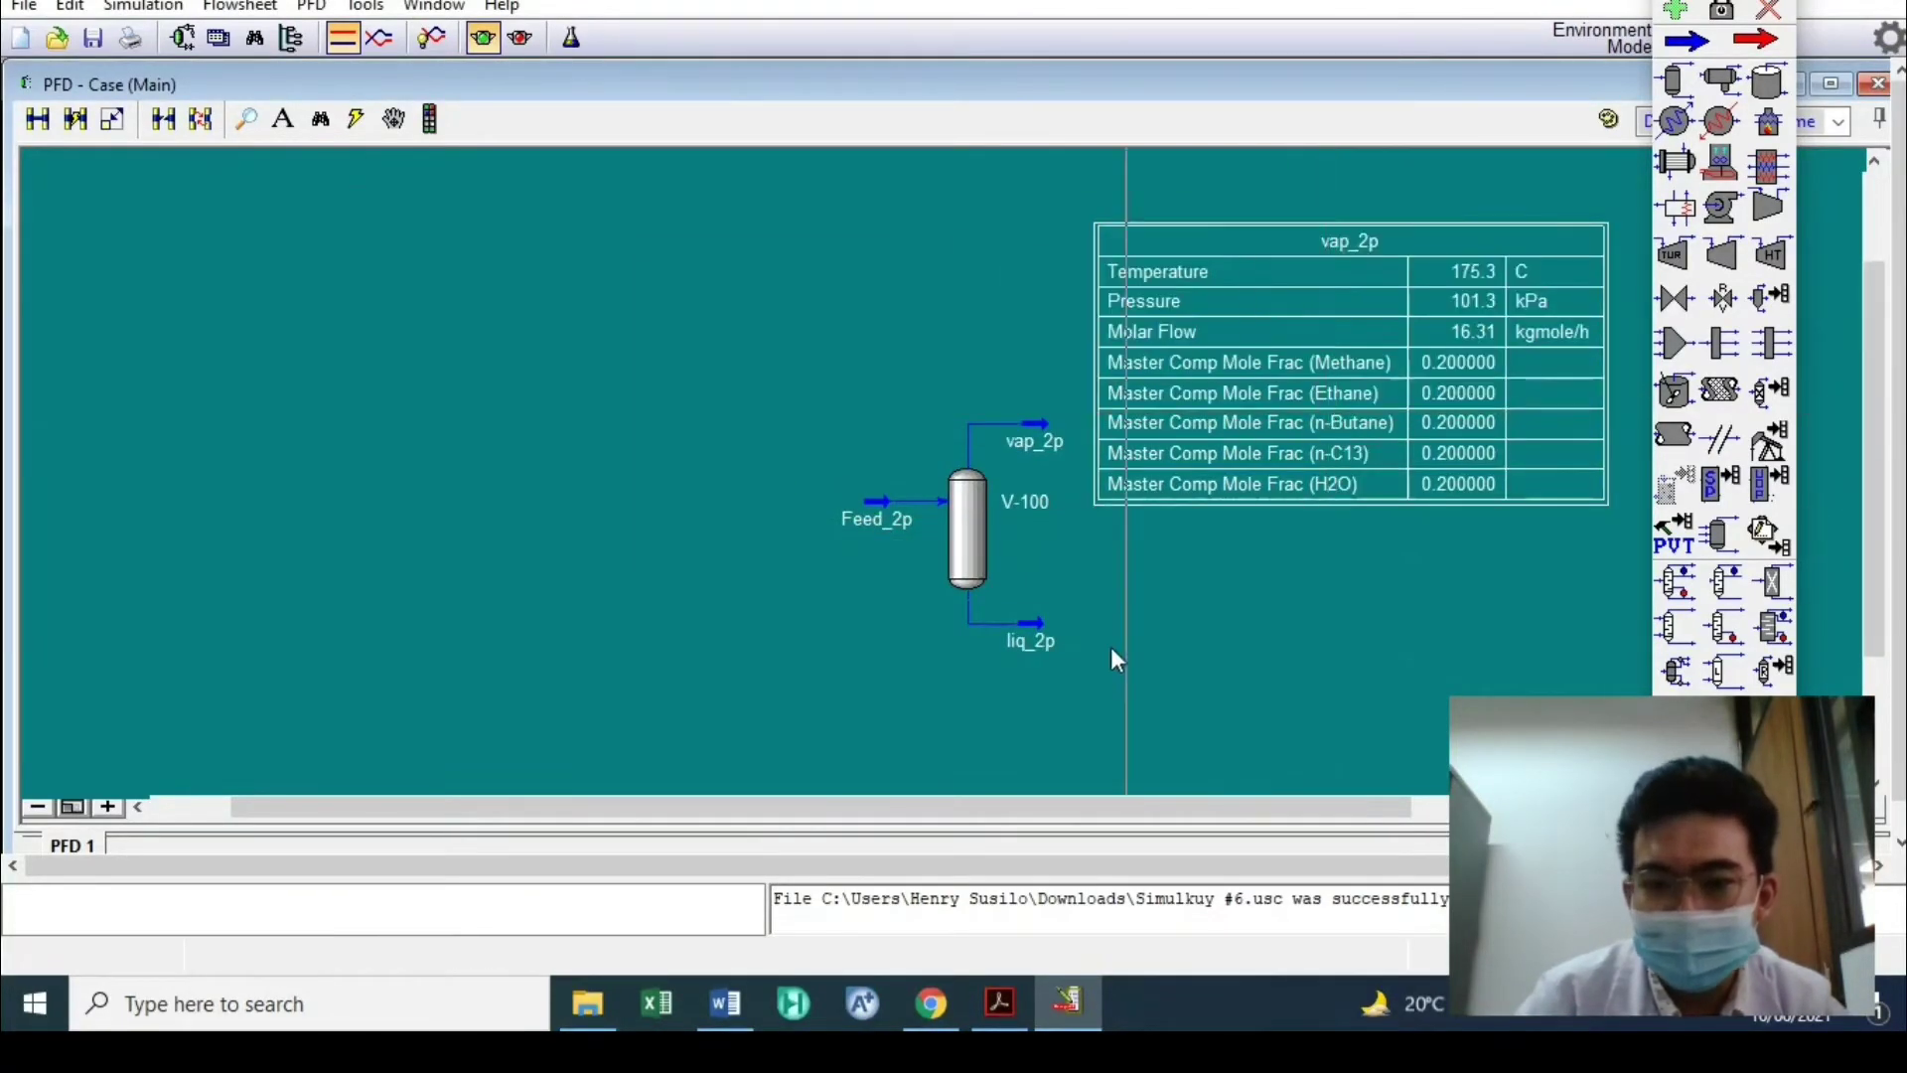
left_click(1053, 645)
right_click(1045, 640)
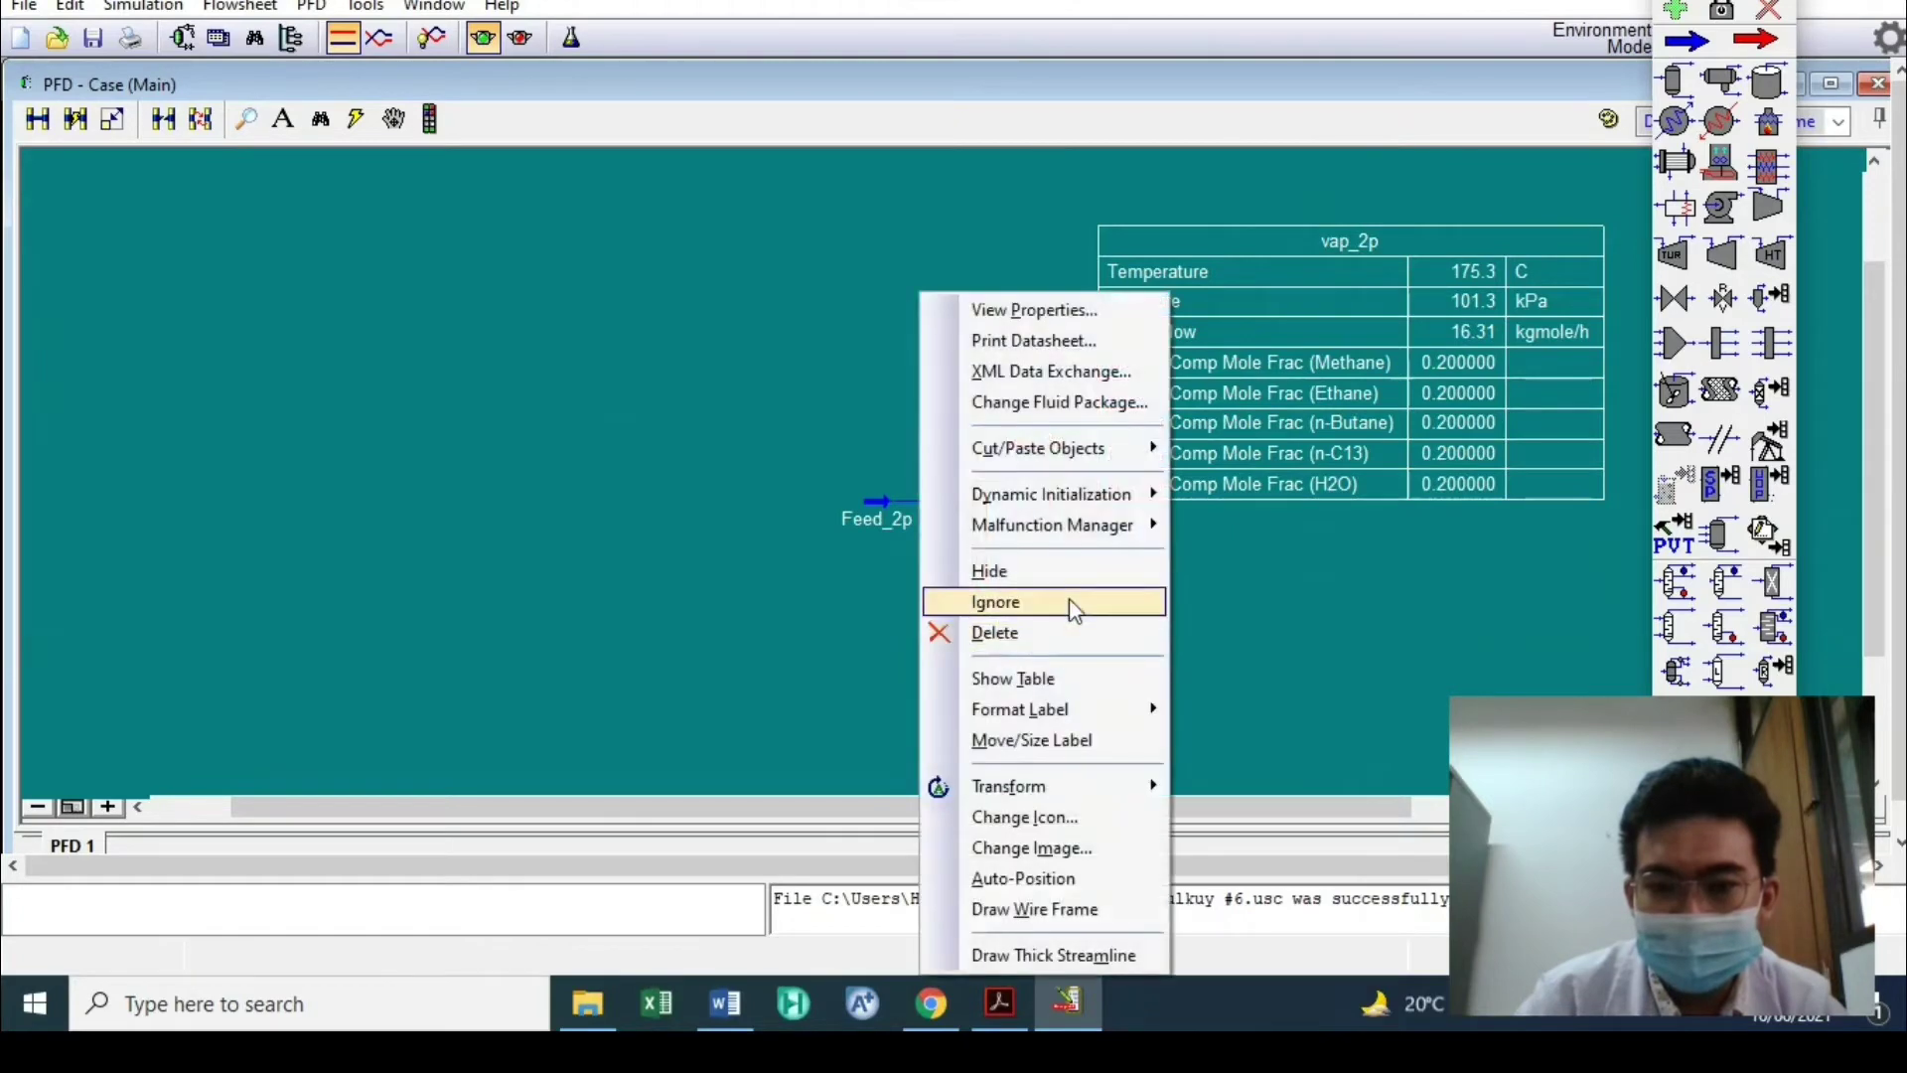
left_click(987, 672)
left_click_drag(1243, 610, 1274, 592)
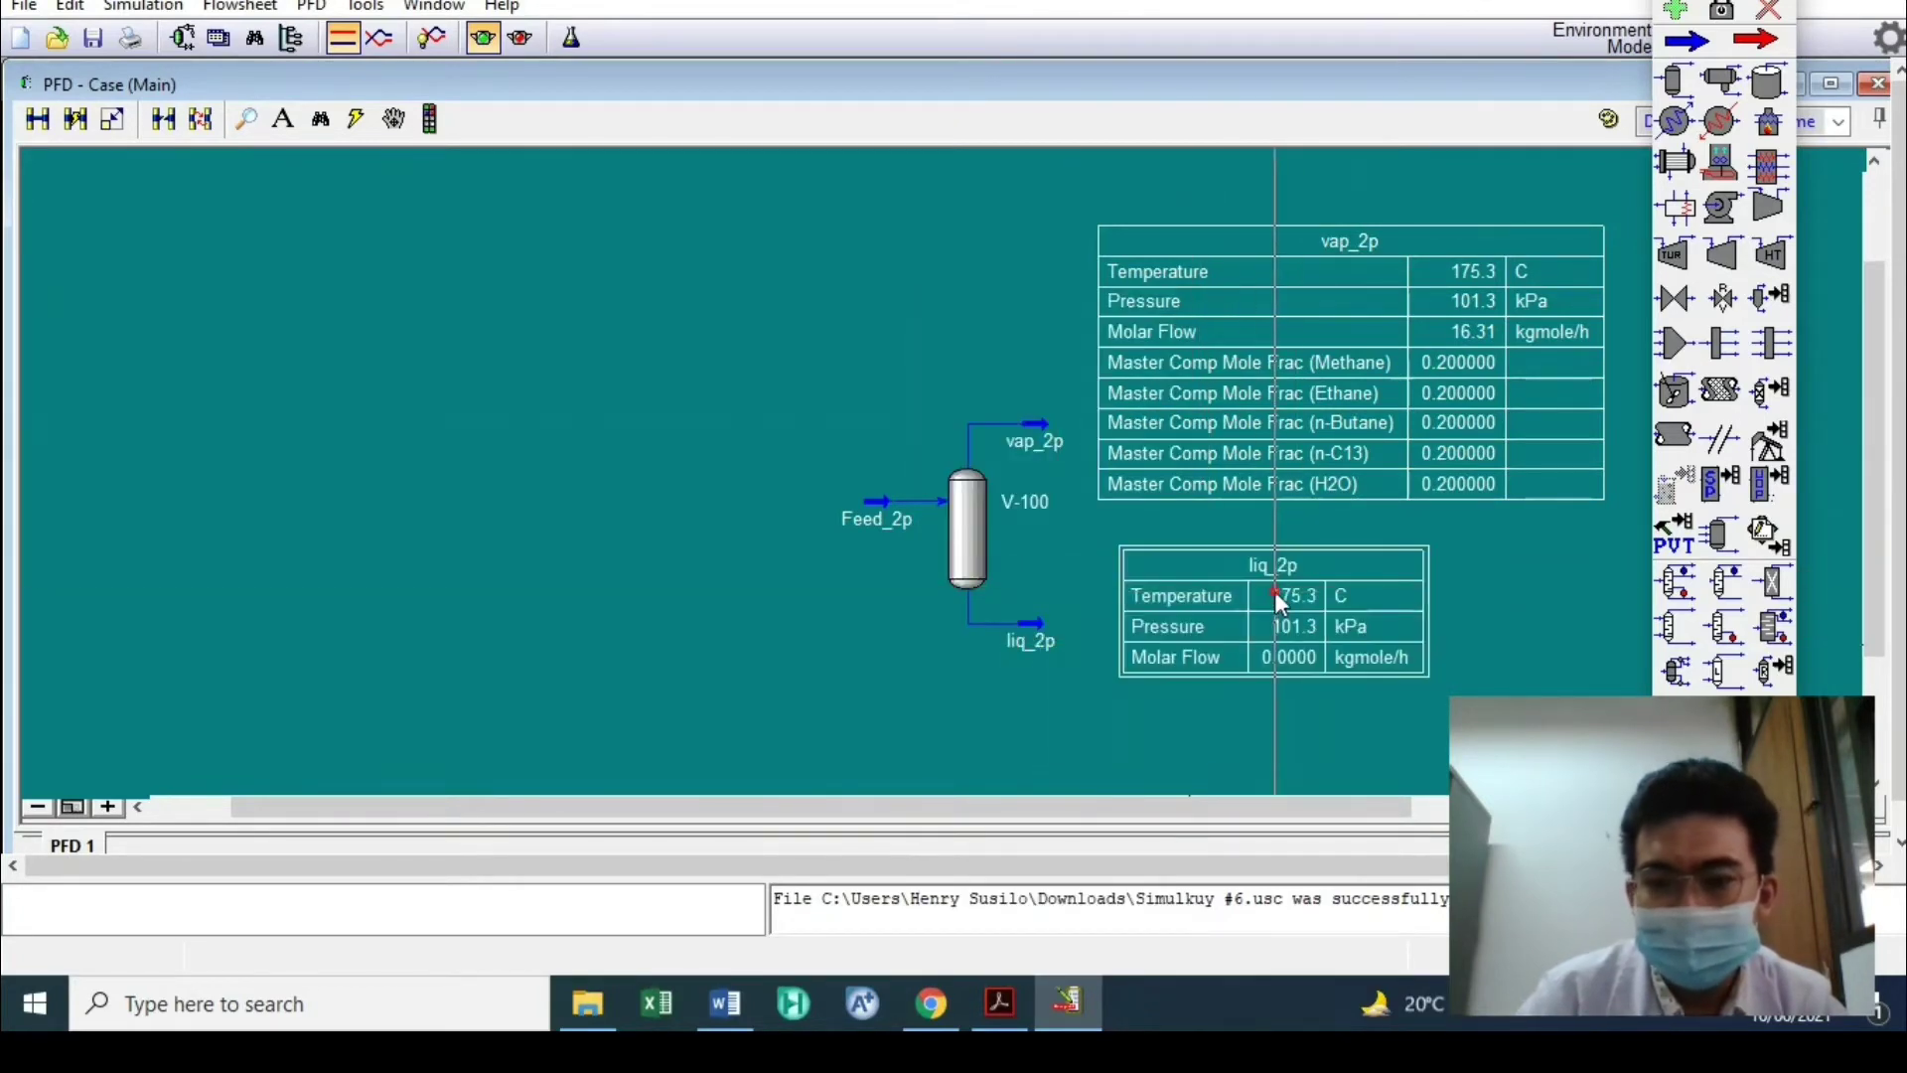
Add the Master Comp Mole Frac of all five components to the liq_2p table and close its settings
double_click(1273, 592)
left_click(1126, 407)
scroll(814, 526, "down", 15)
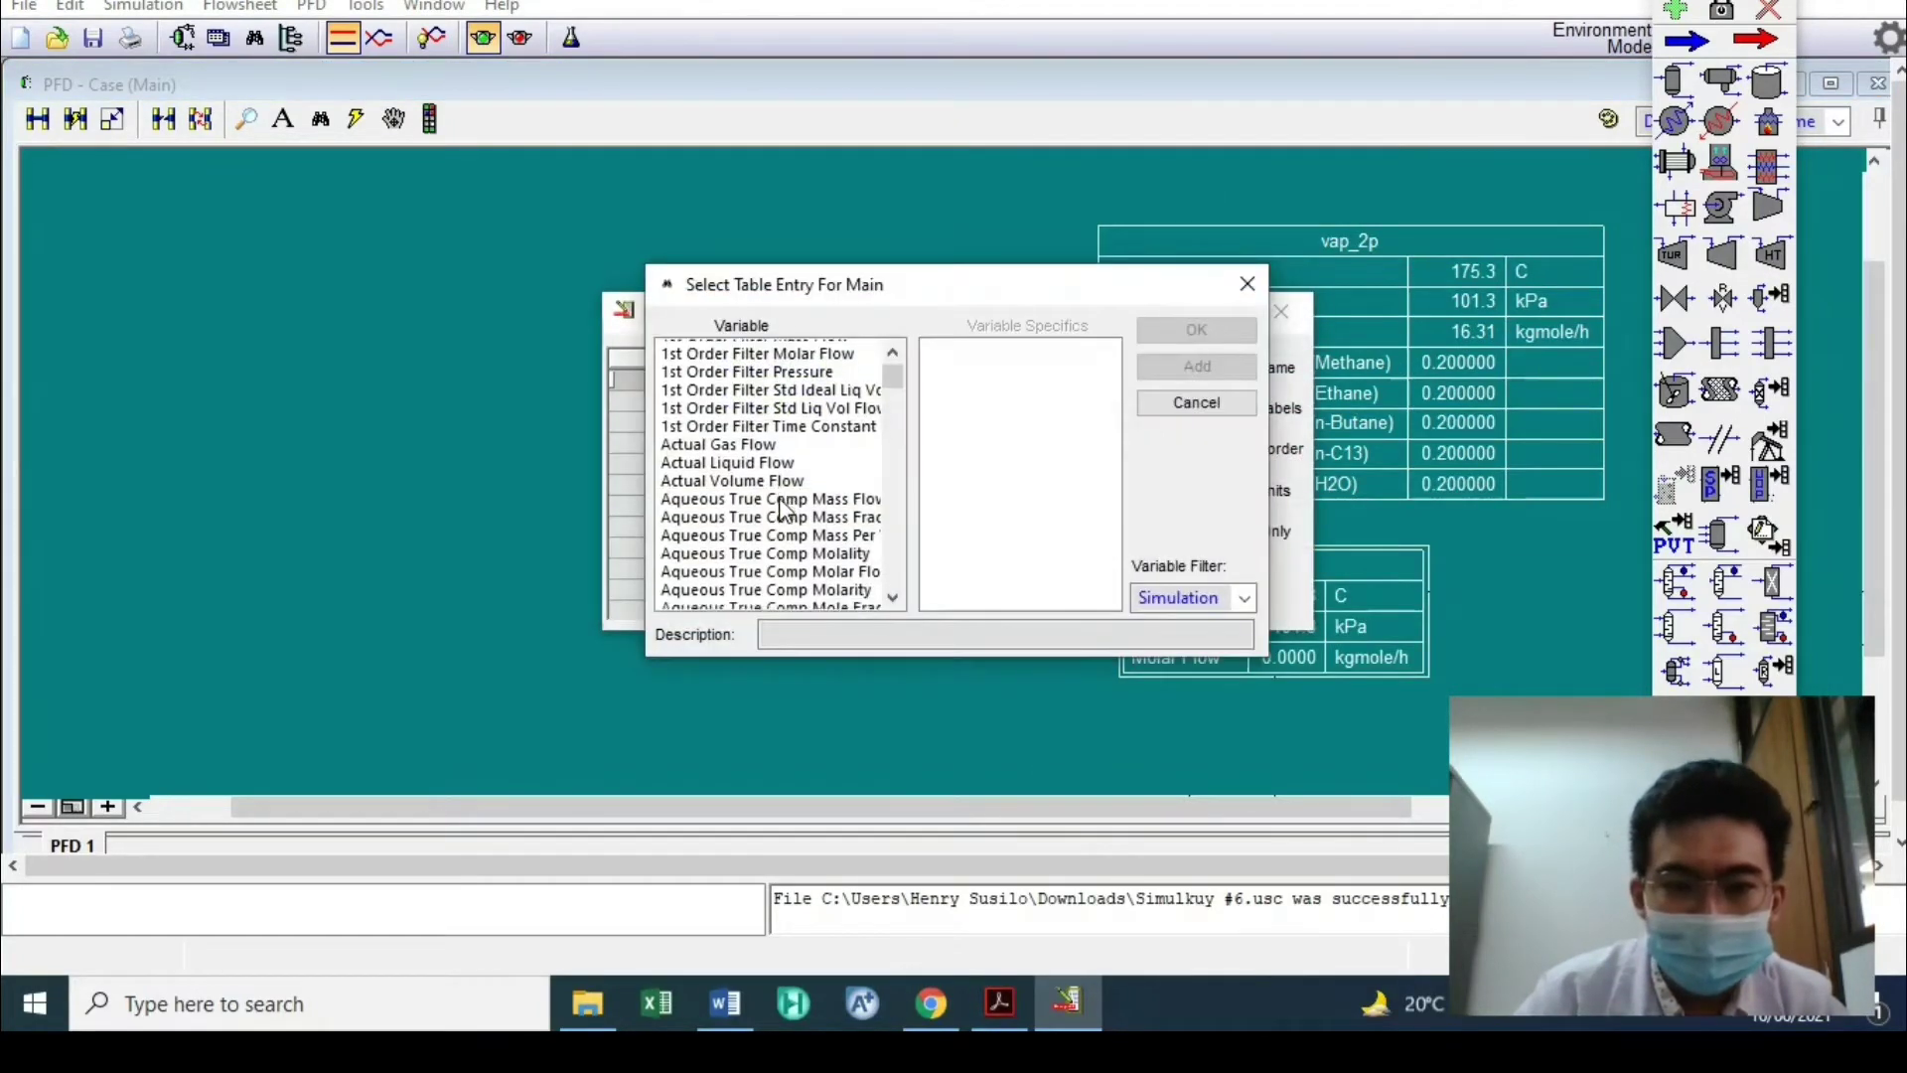
scroll(834, 542, "down", 20)
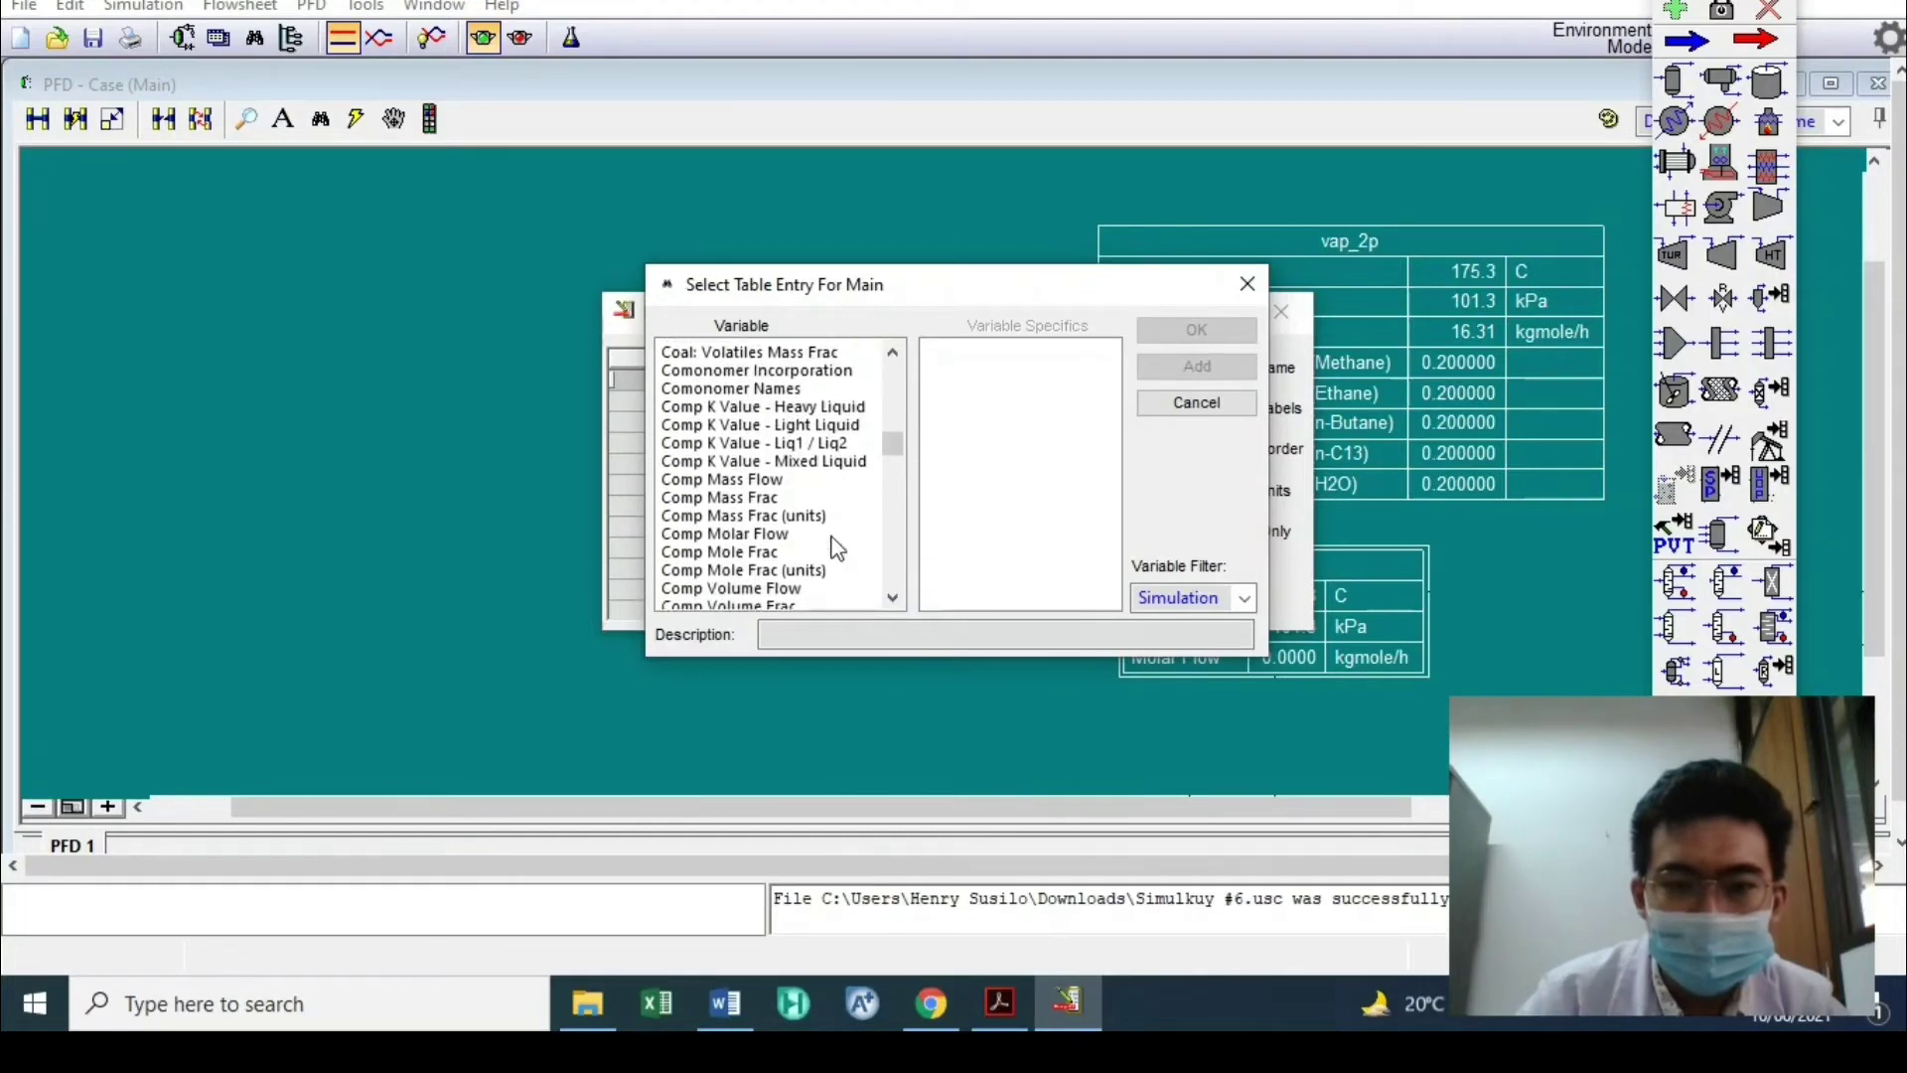
scroll(834, 545, "down", 12)
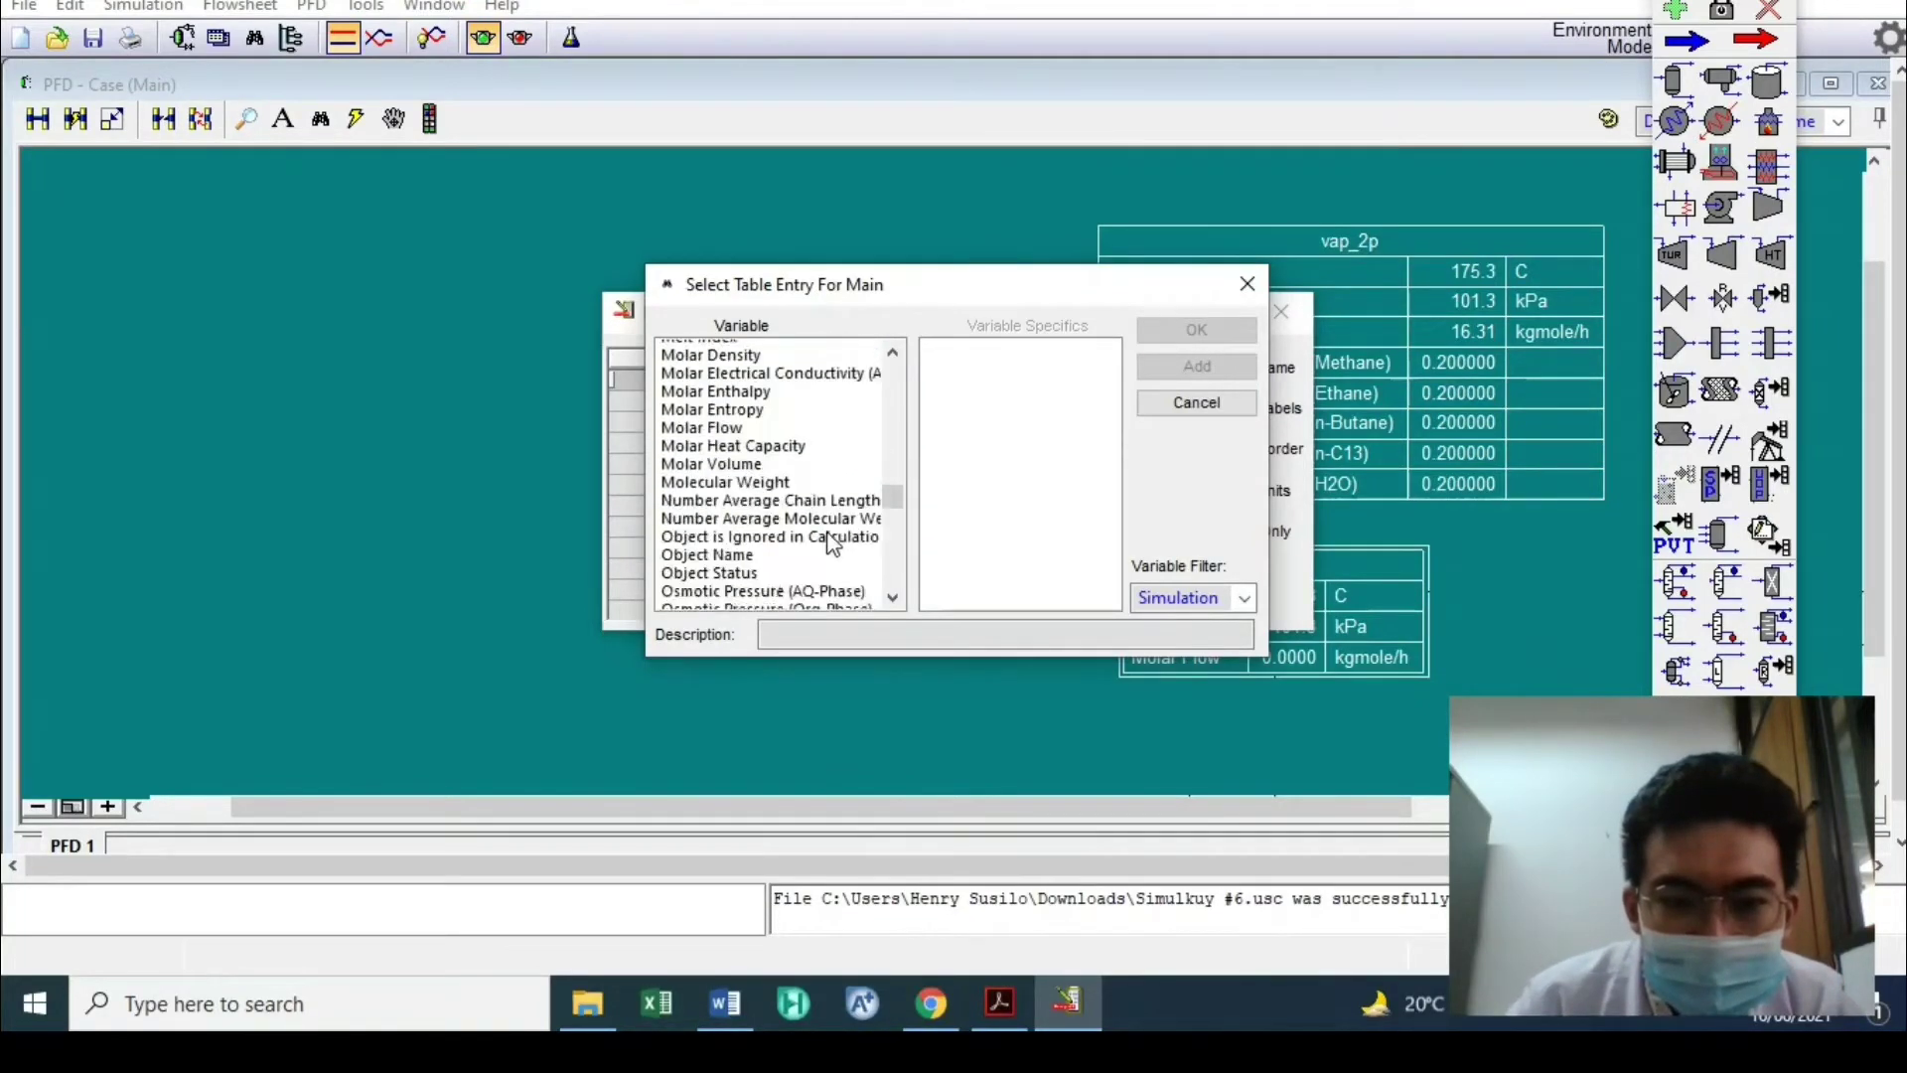
scroll(813, 481, "up", 4)
scroll(812, 481, "up", 2)
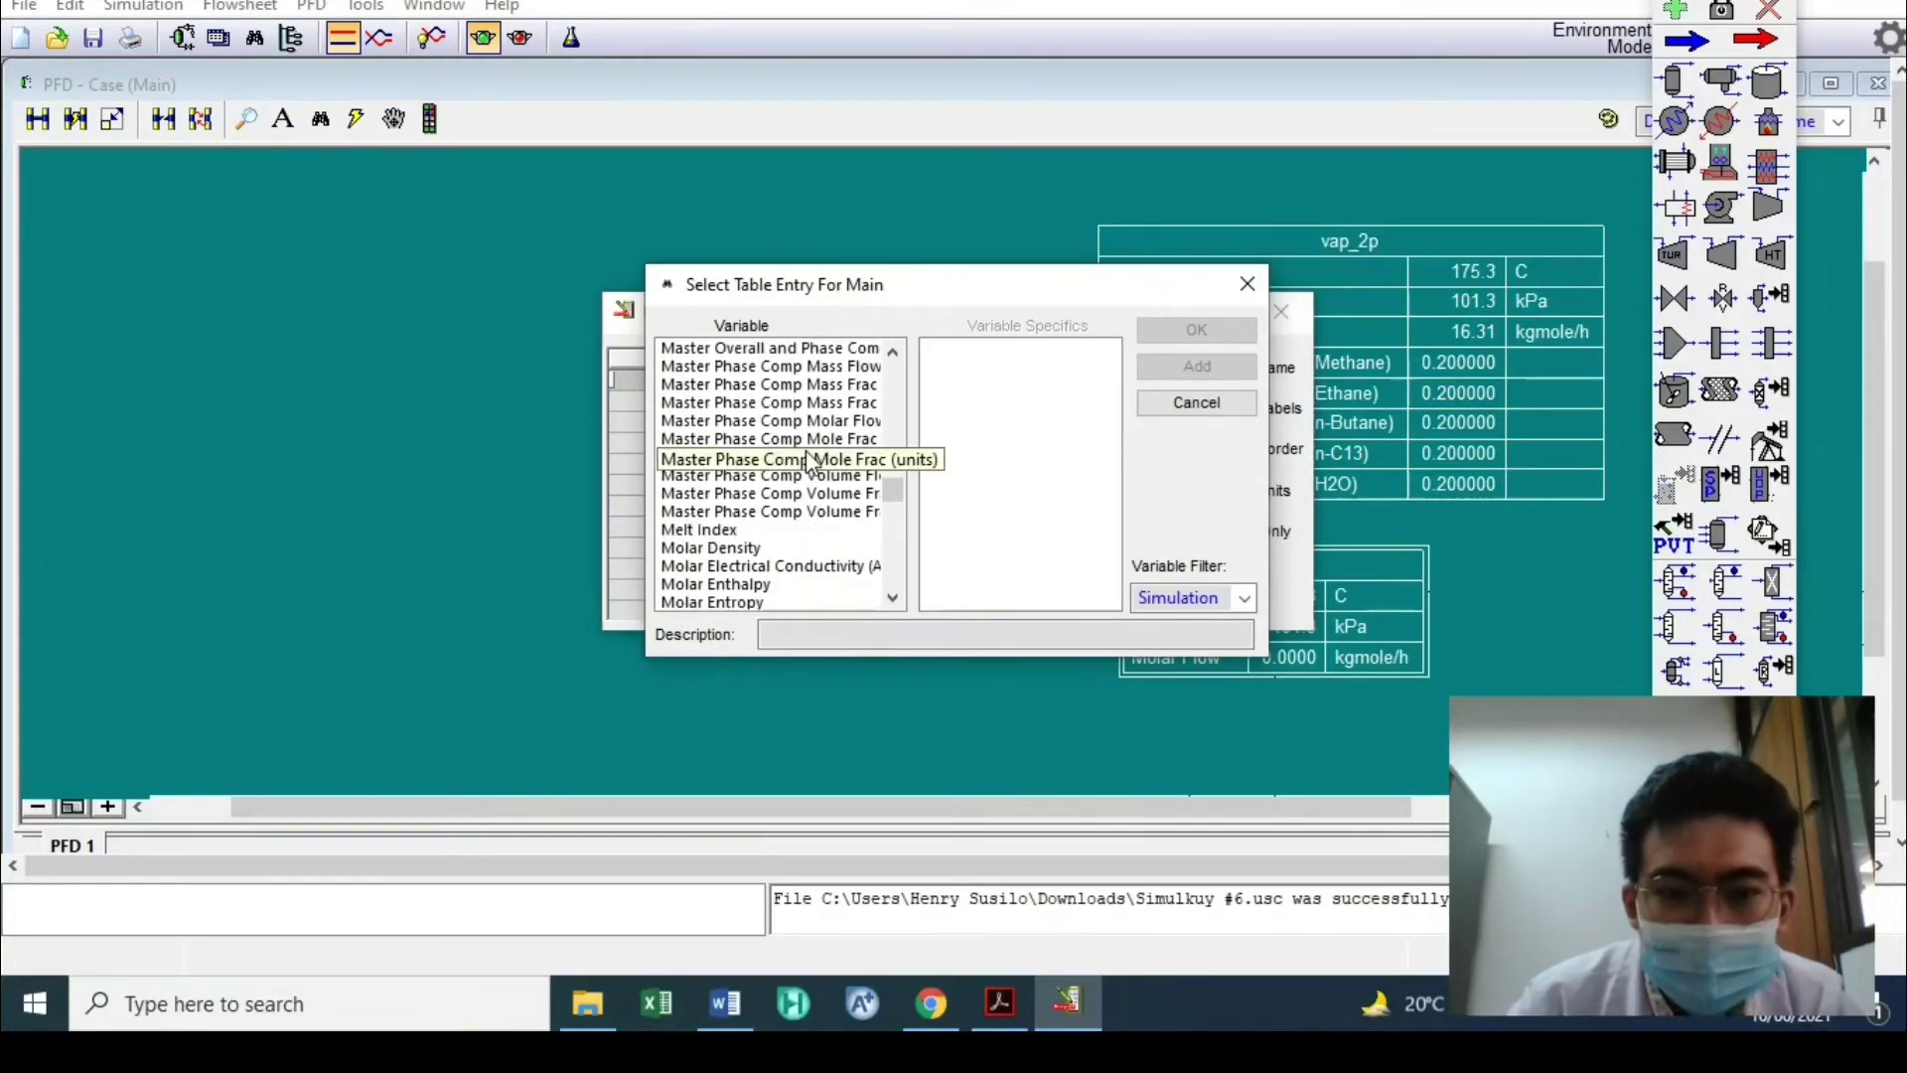
left_click(808, 439)
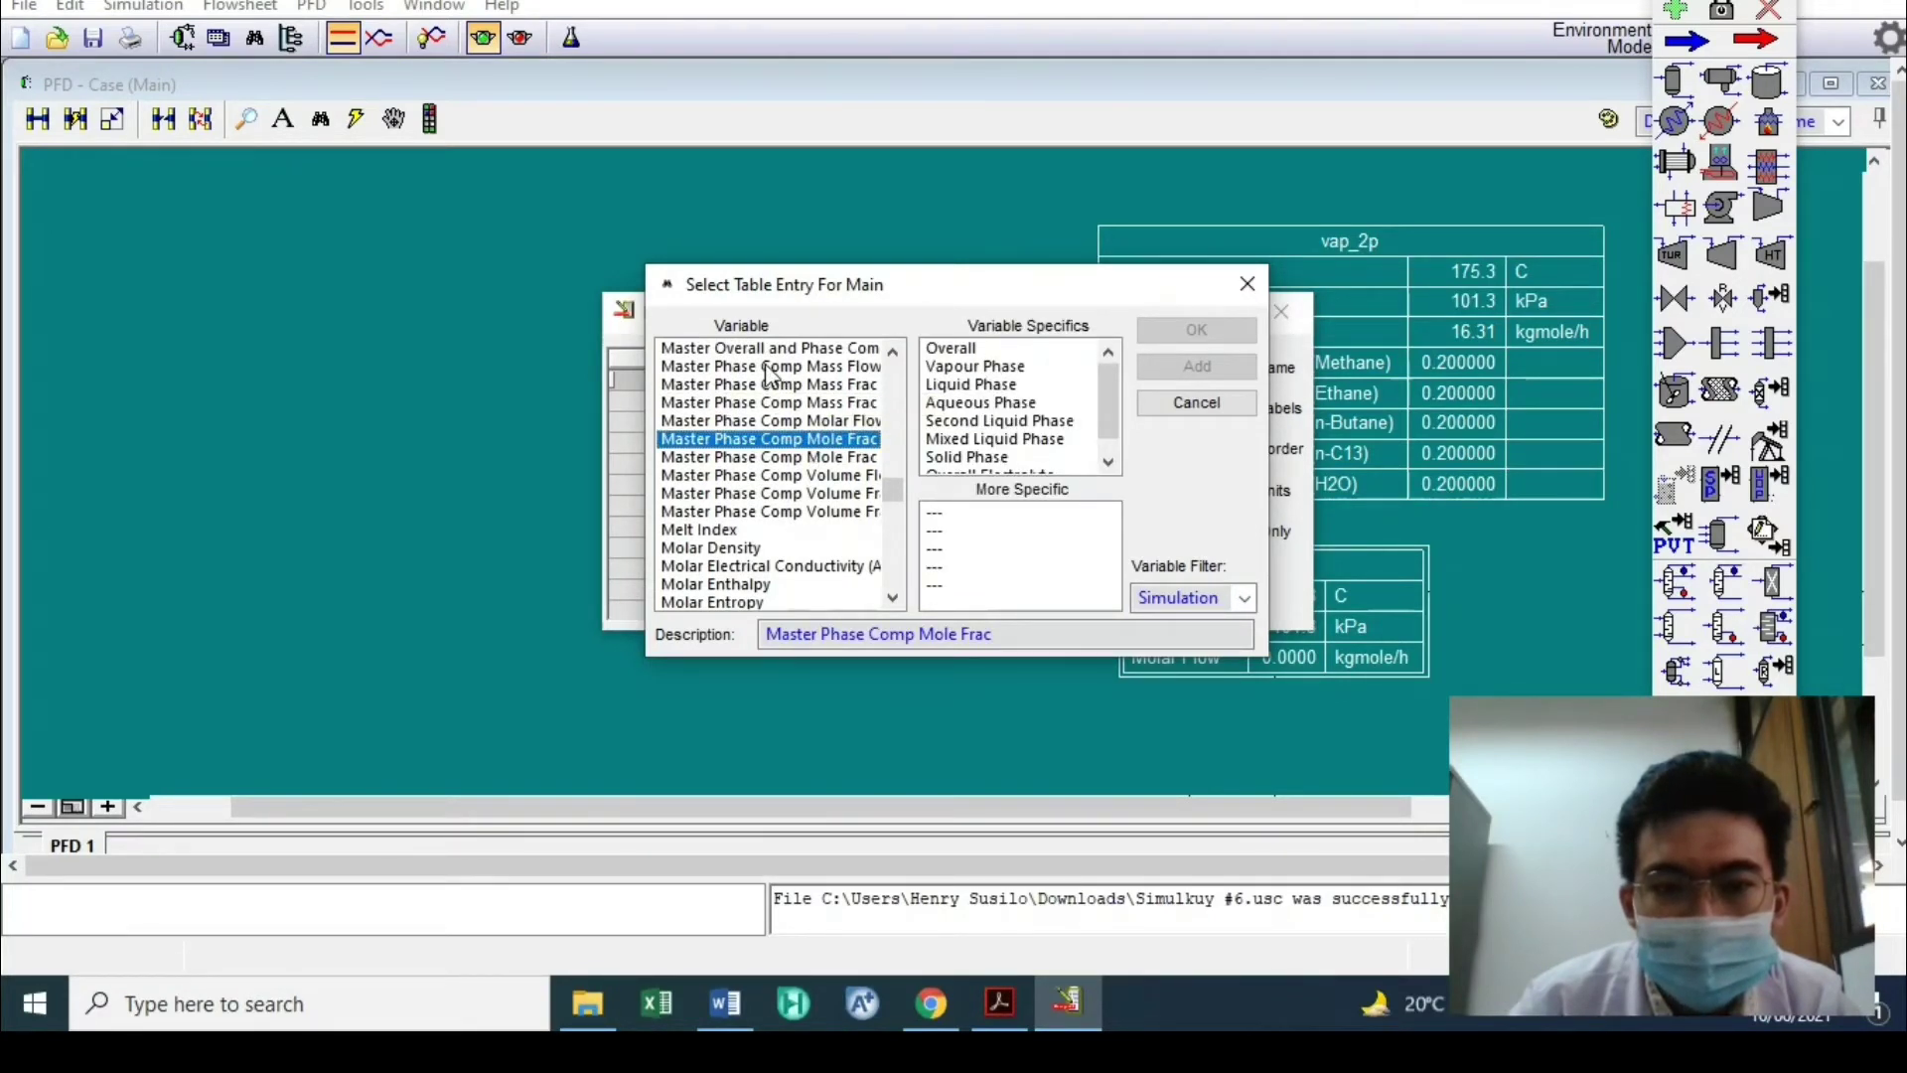
scroll(773, 378, "up", 2)
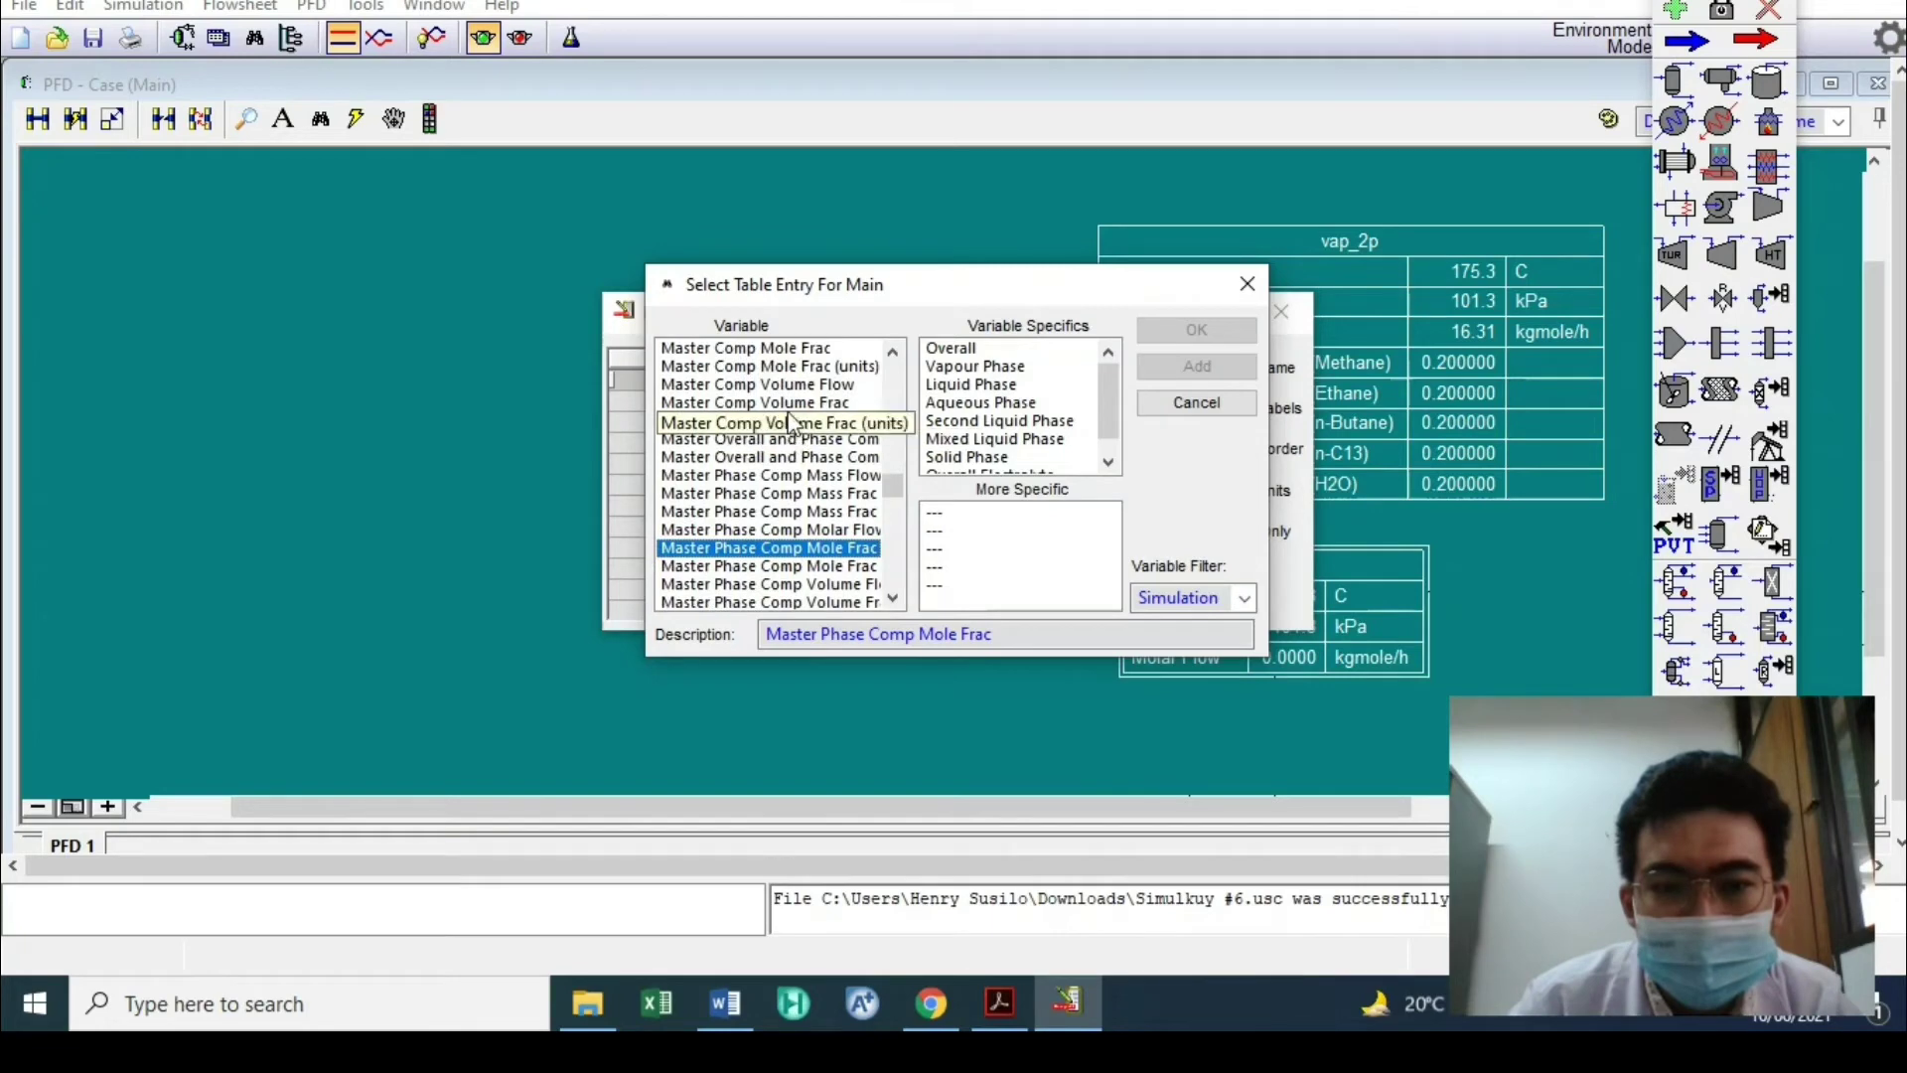
left_click(787, 349)
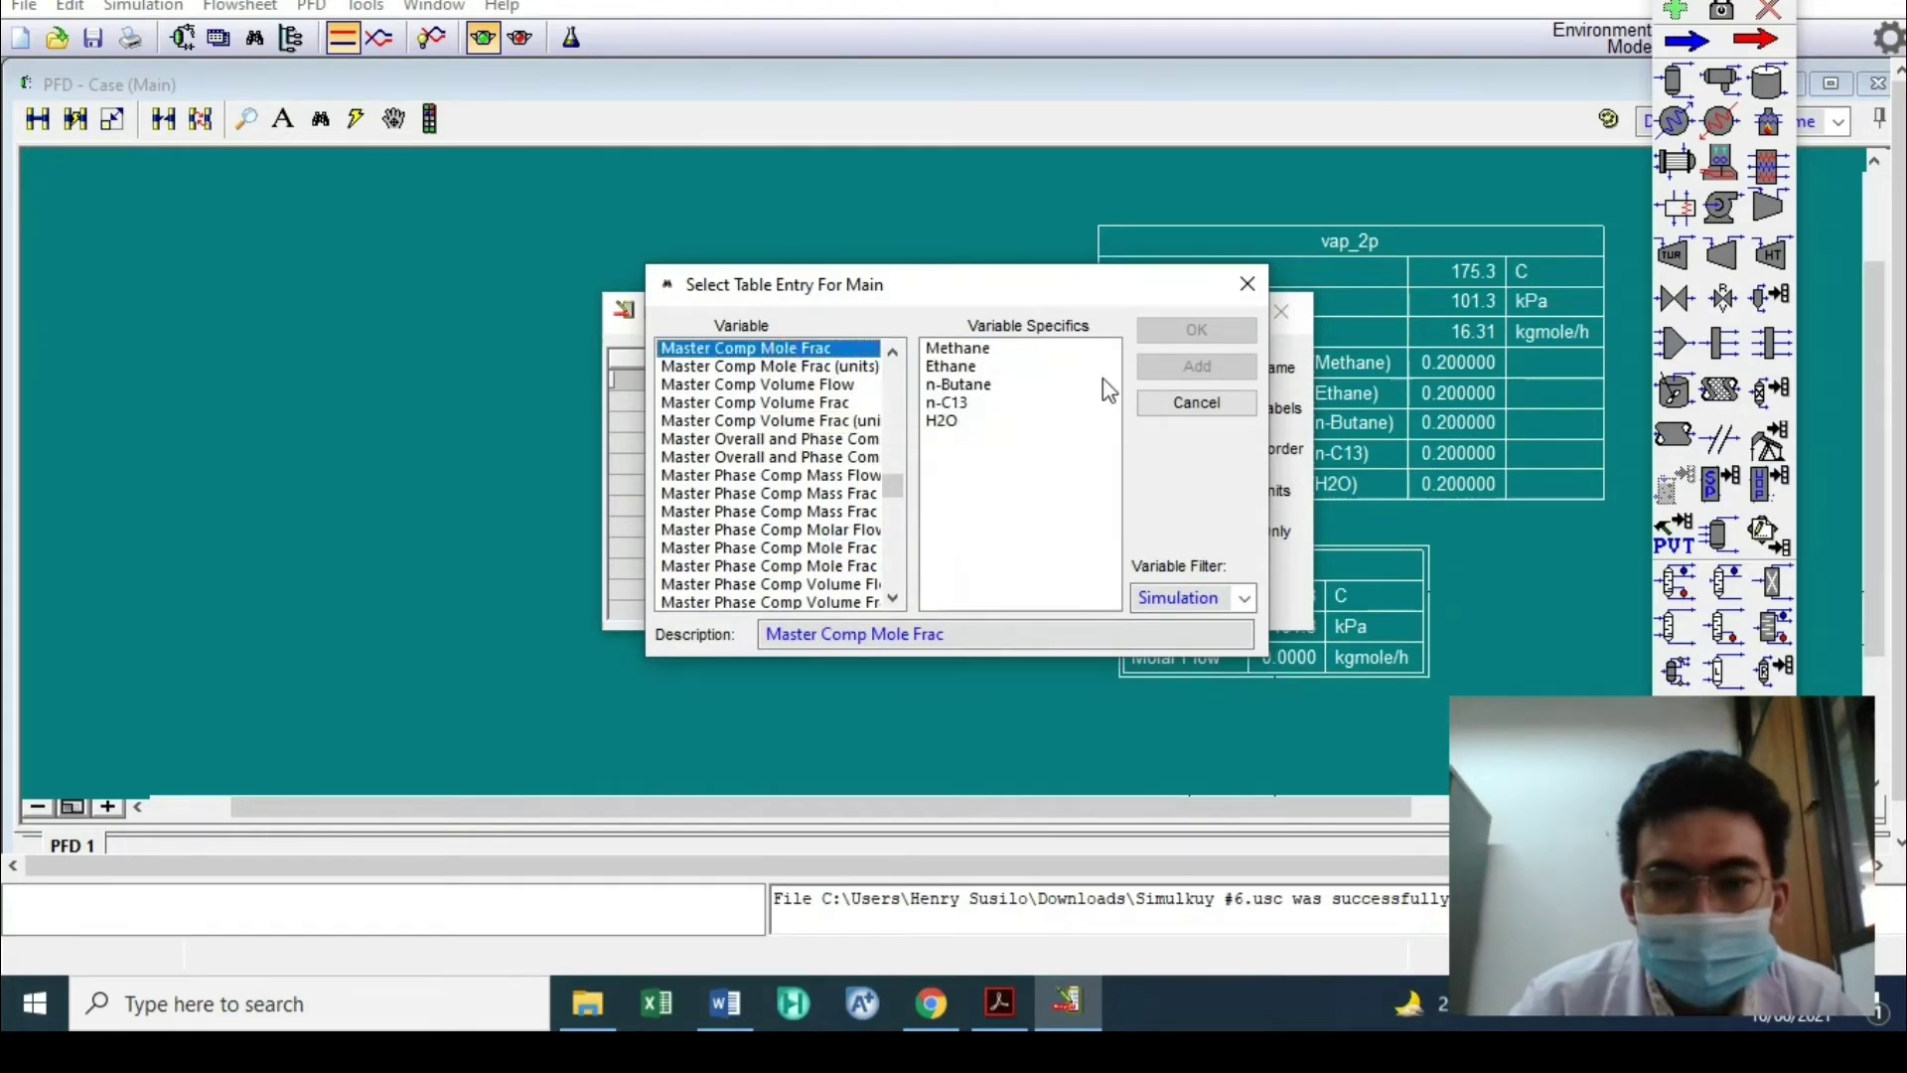
left_click(1015, 349)
left_click(993, 421, "shift")
left_click(1196, 328)
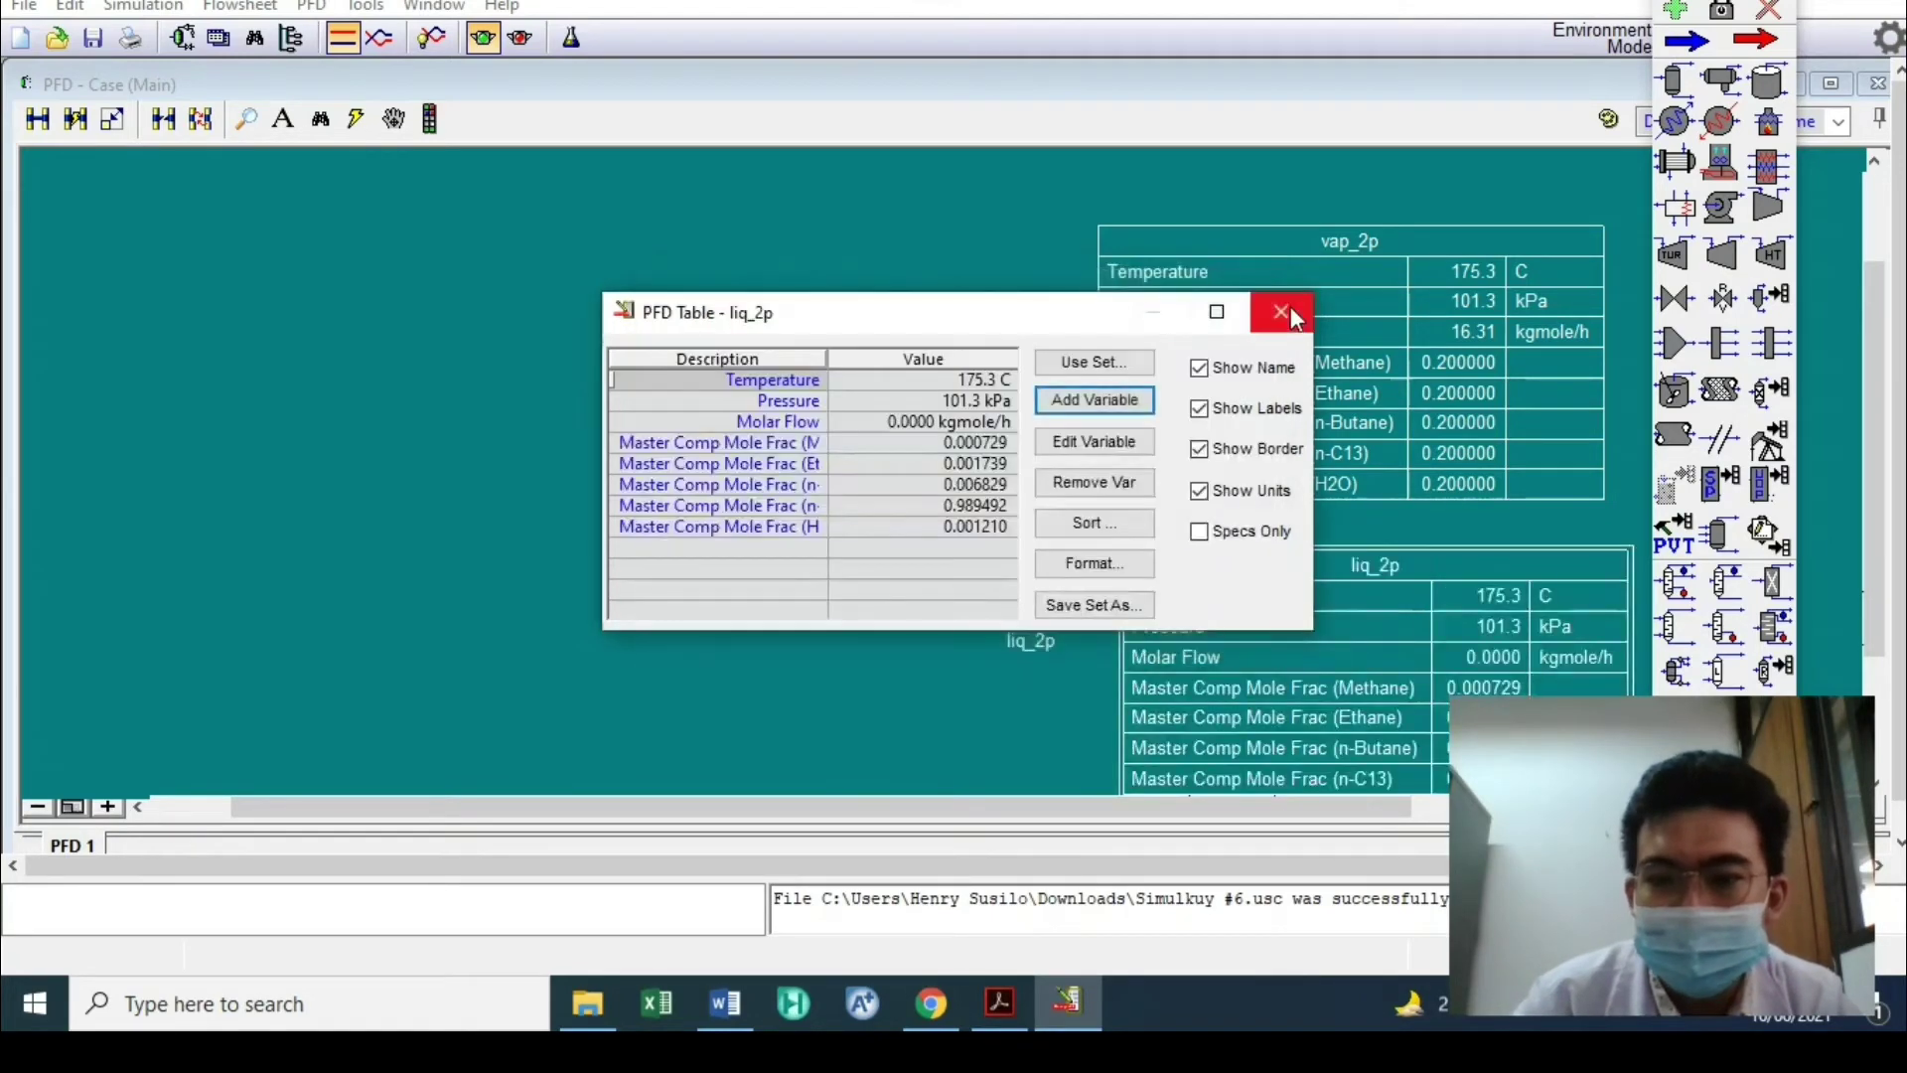
left_click(1290, 306)
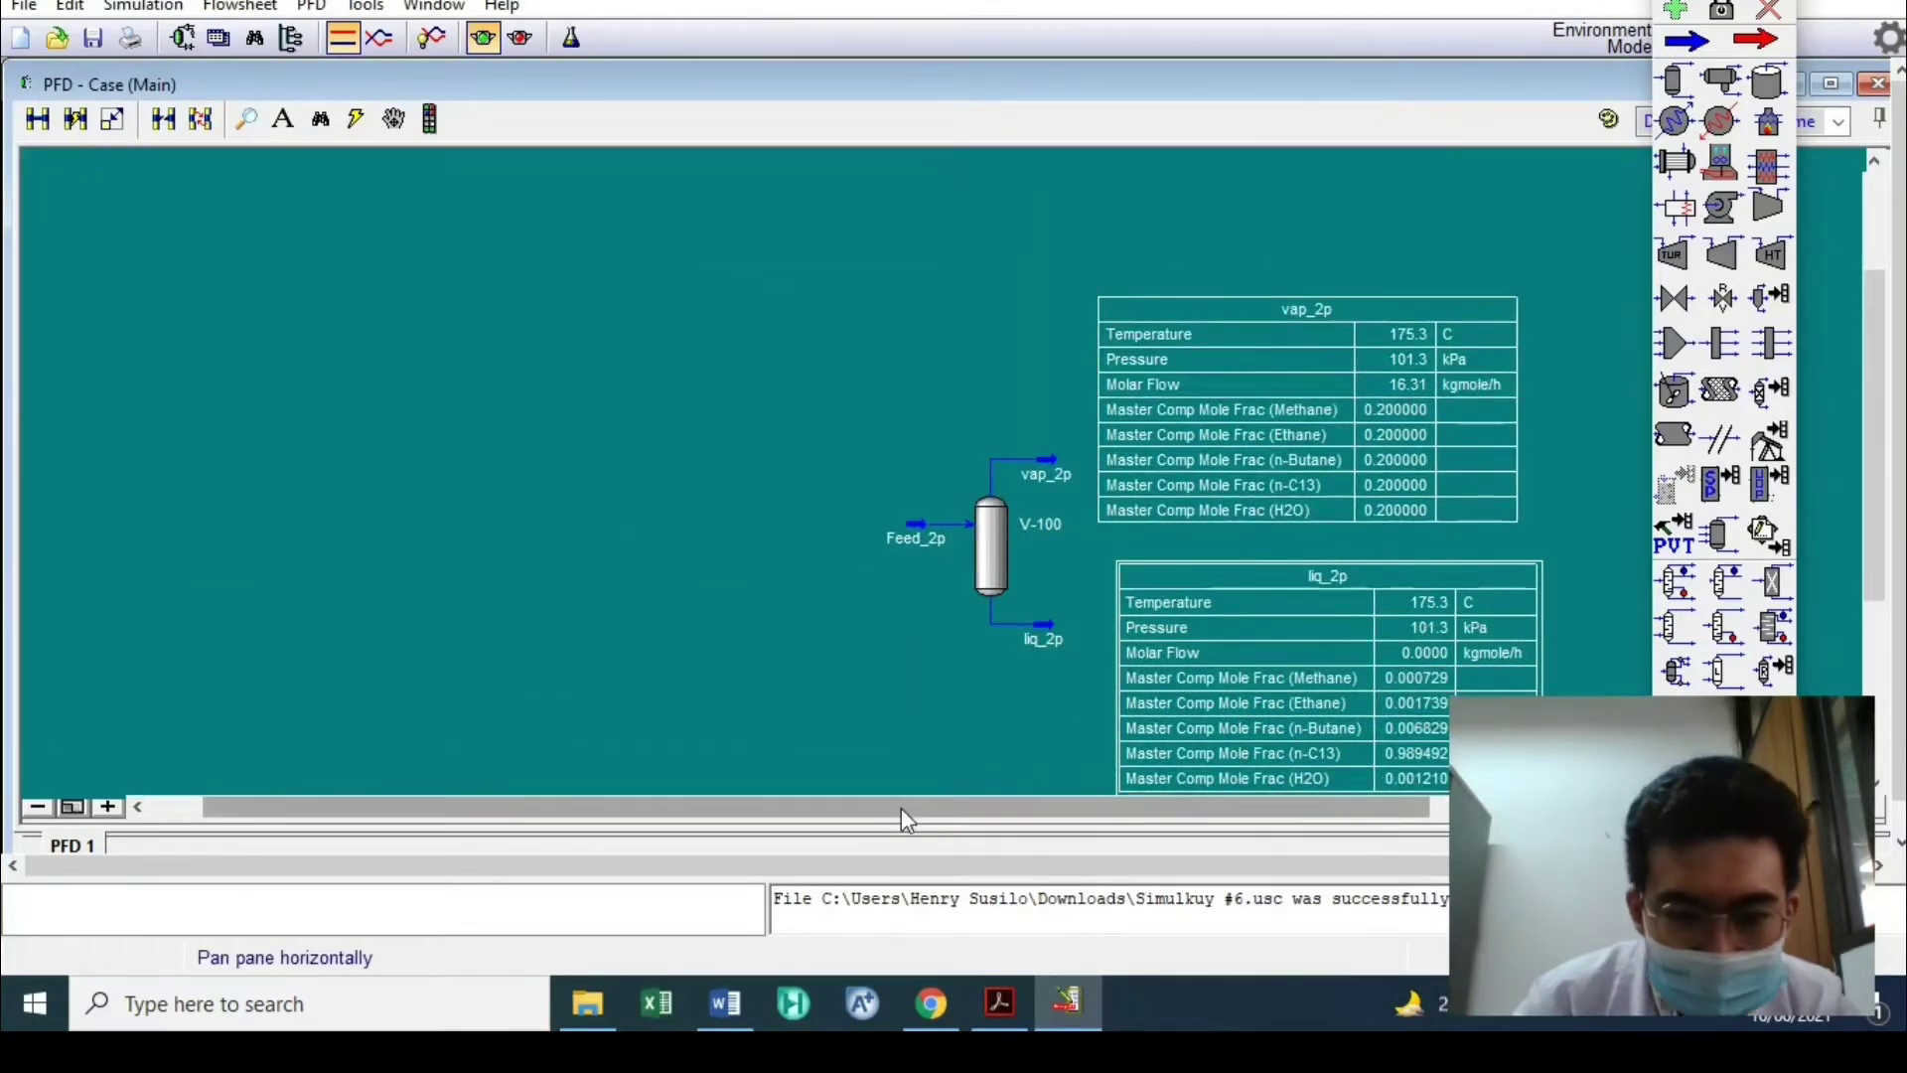
Examine both product stream tables, the conditions of Feed_2p and the summary of vessel V-100
left_click_drag(902, 808, 1067, 791)
left_click_drag(1869, 348, 1843, 379)
scroll(1844, 379, "up", 1)
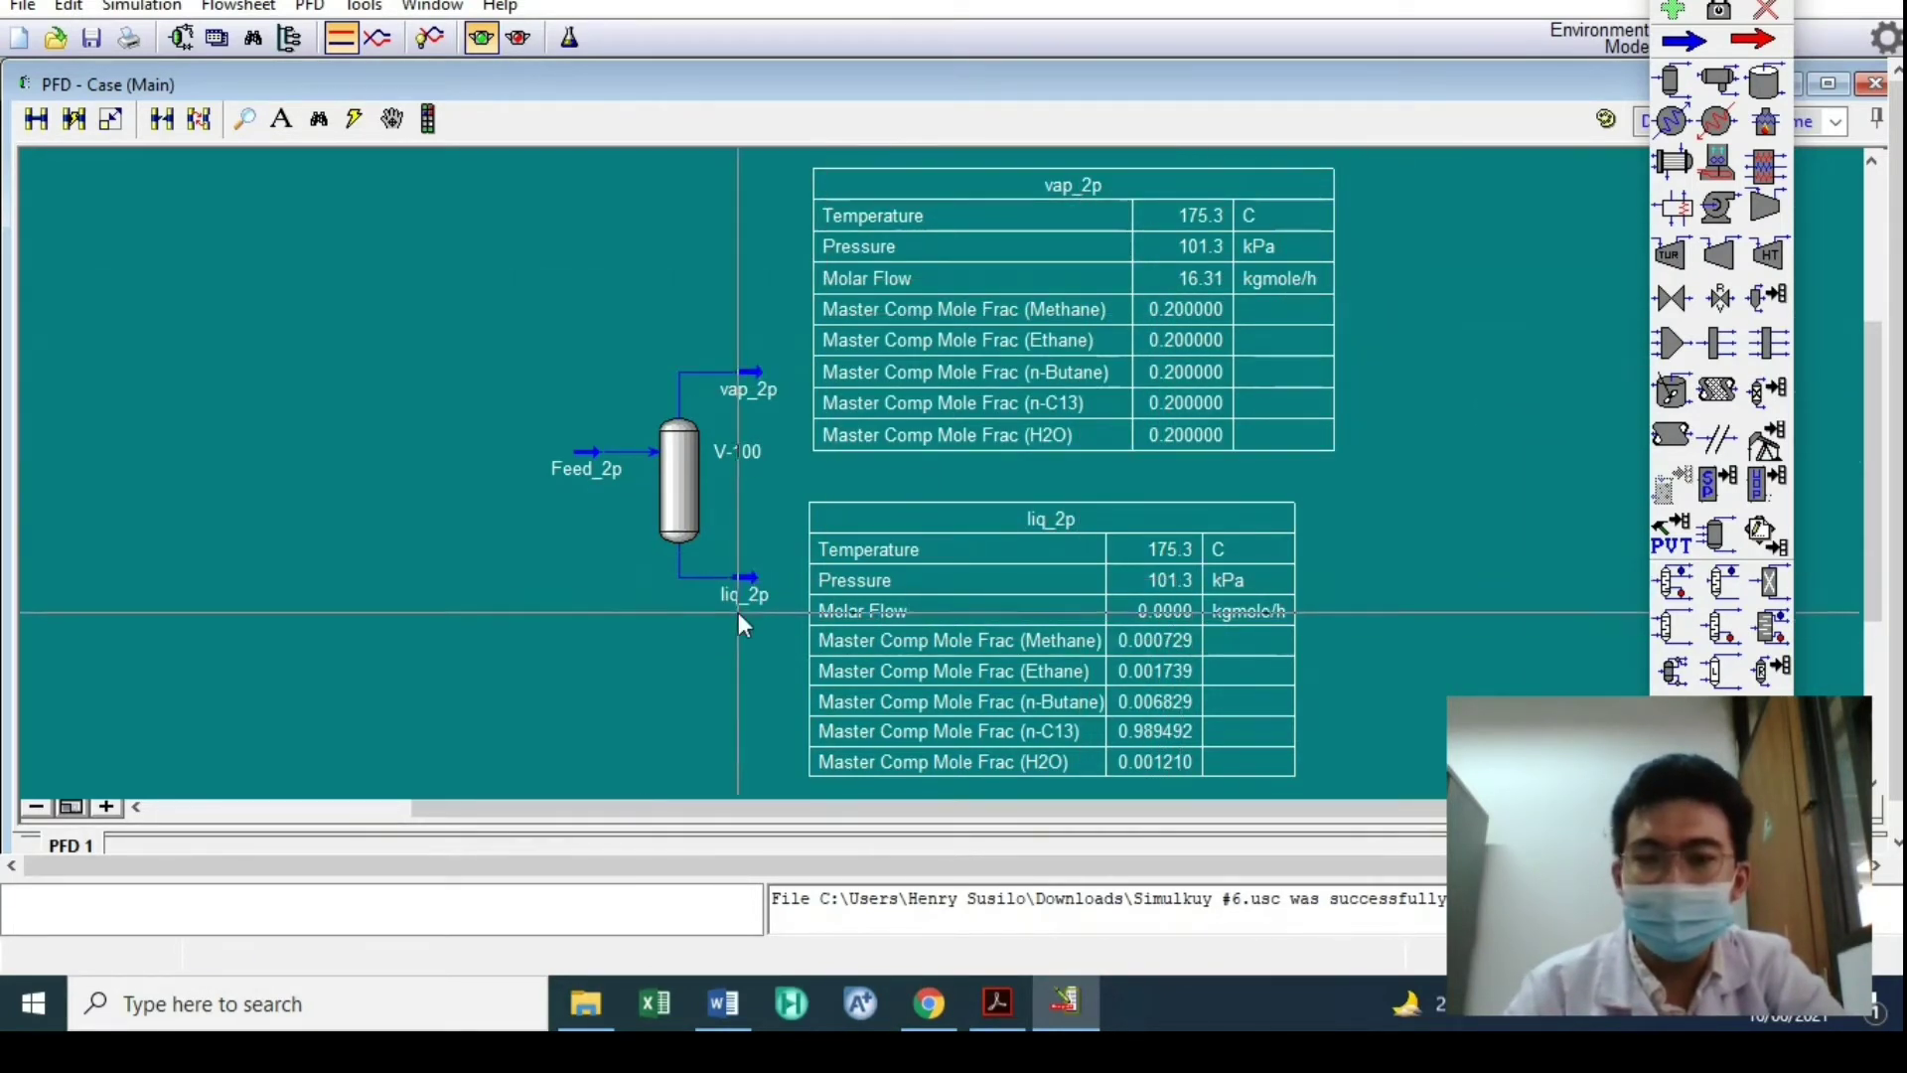
double_click(592, 457)
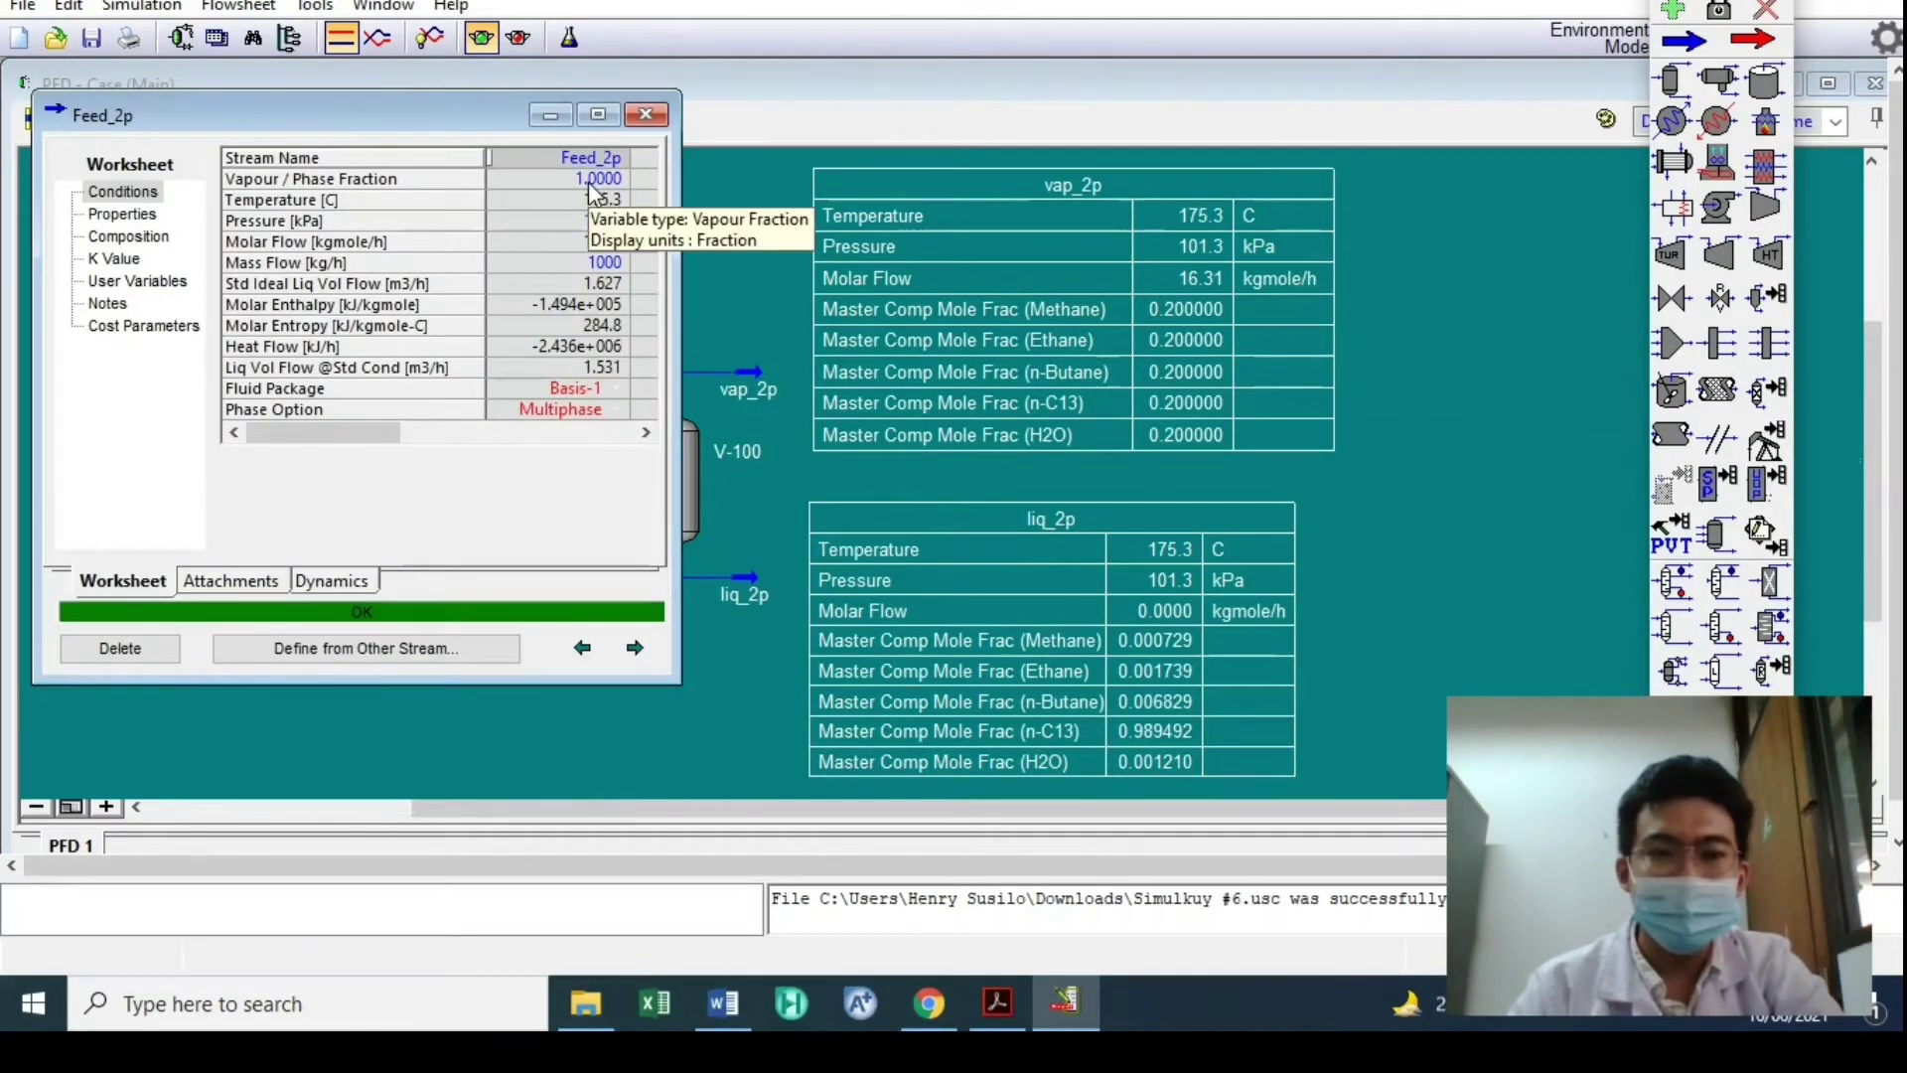
left_click(646, 123)
mouse_move(687, 461)
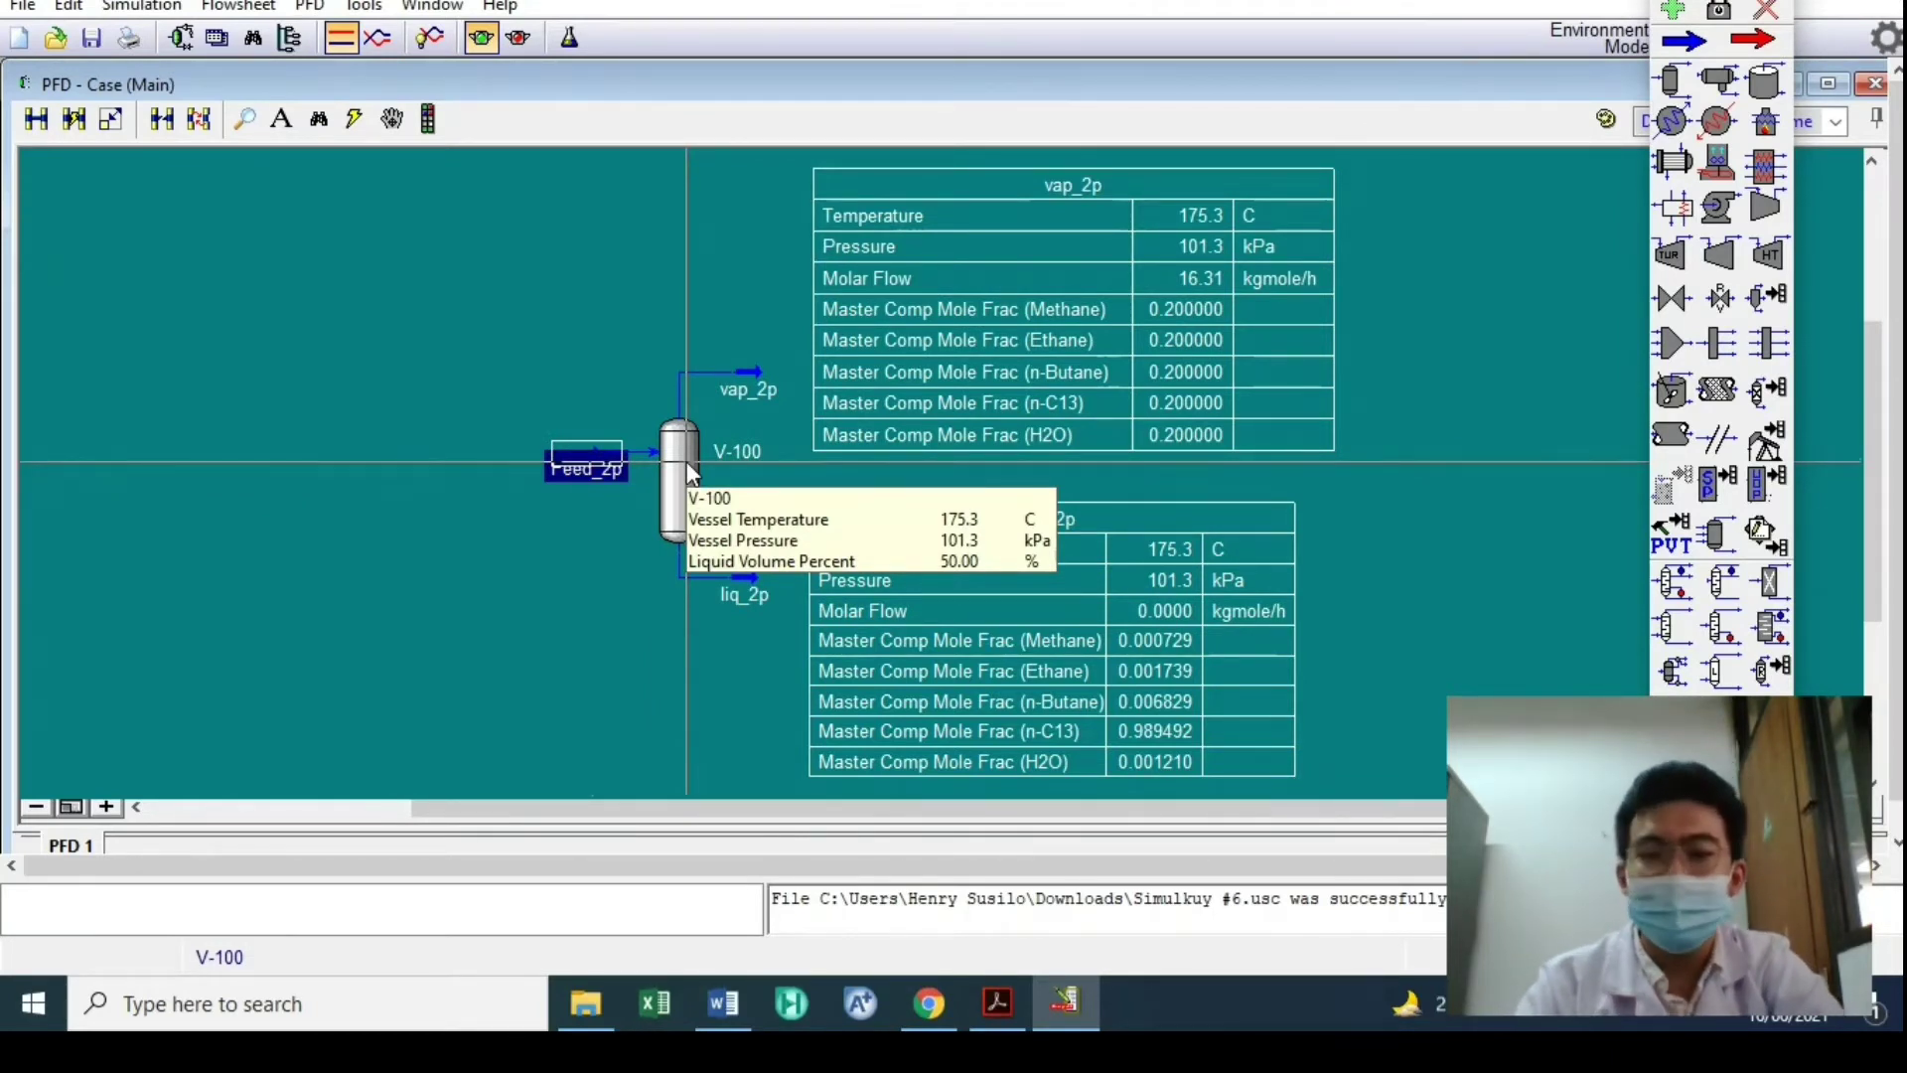
left_click(505, 523)
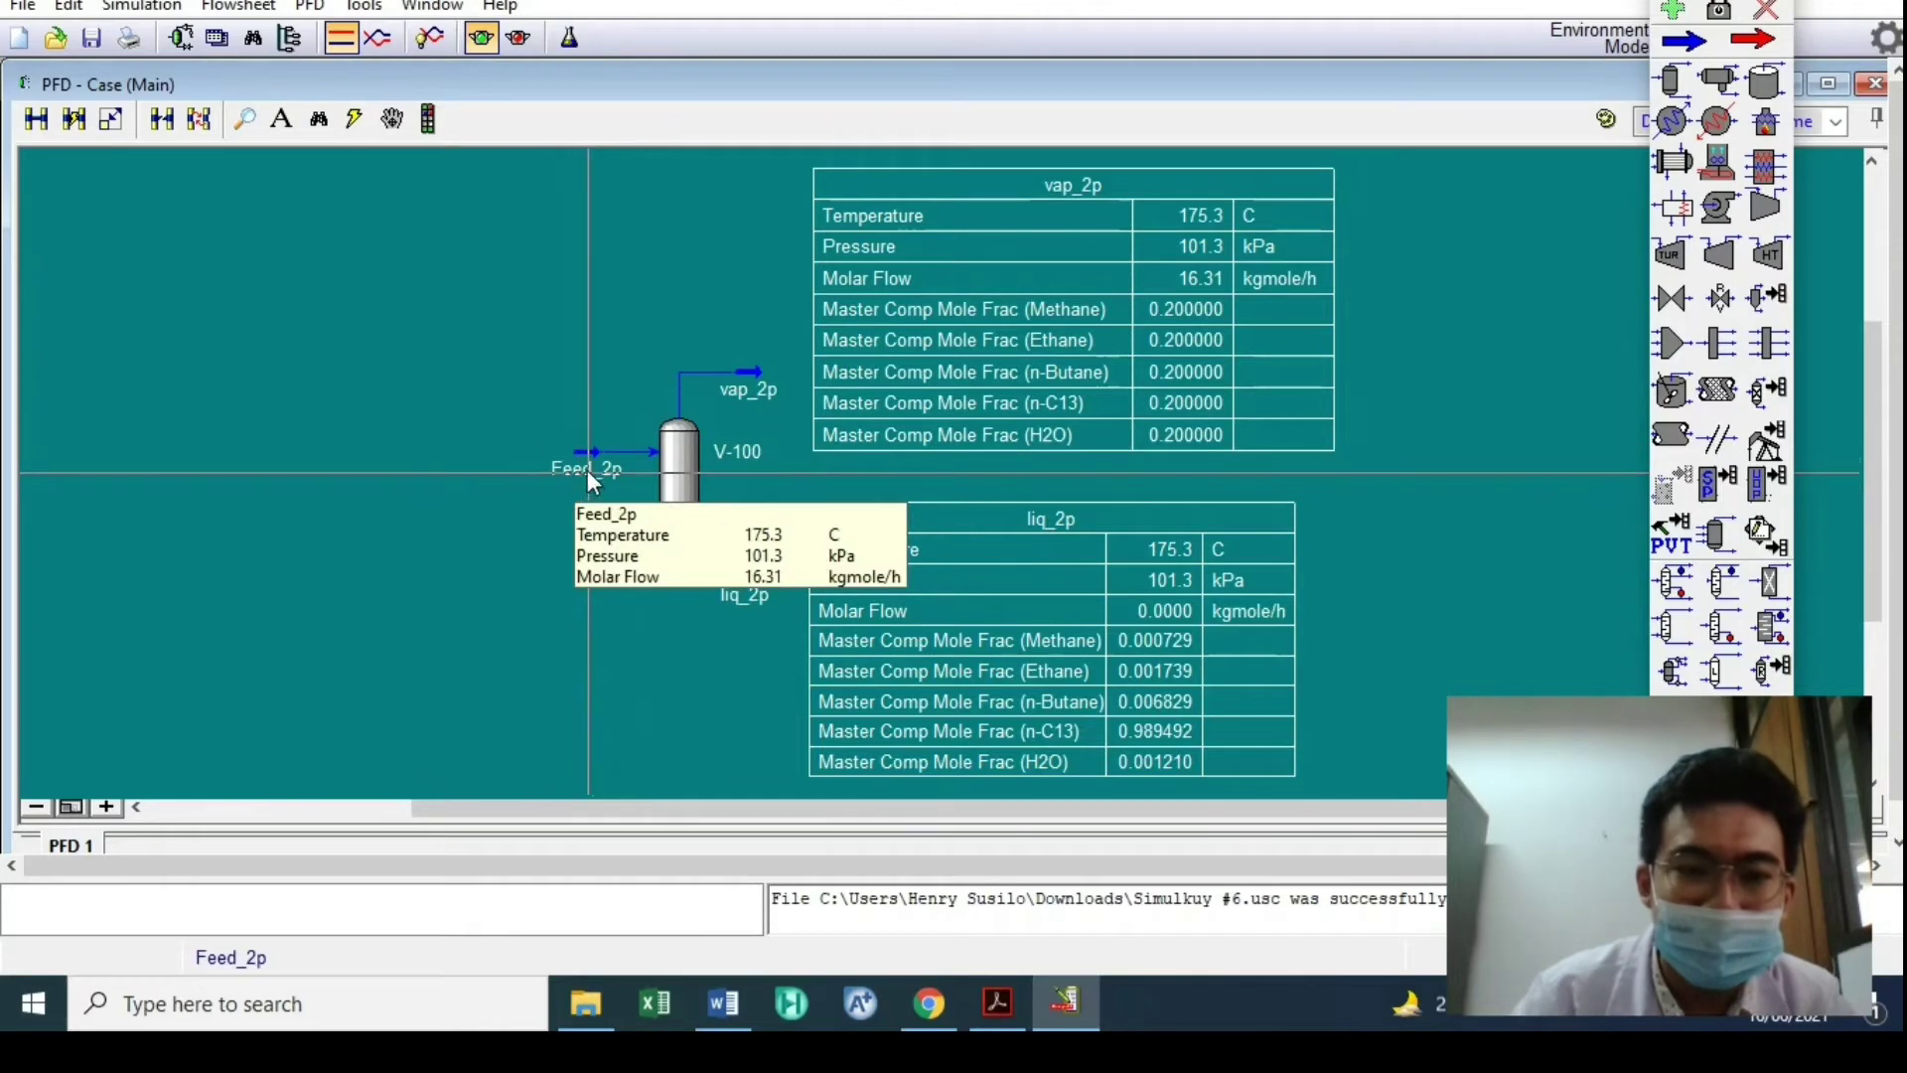
Move Feed_2p farther from separator V-100 and break the connection between them
left_click_drag(587, 469, 469, 479)
scroll(511, 489, "up", 2)
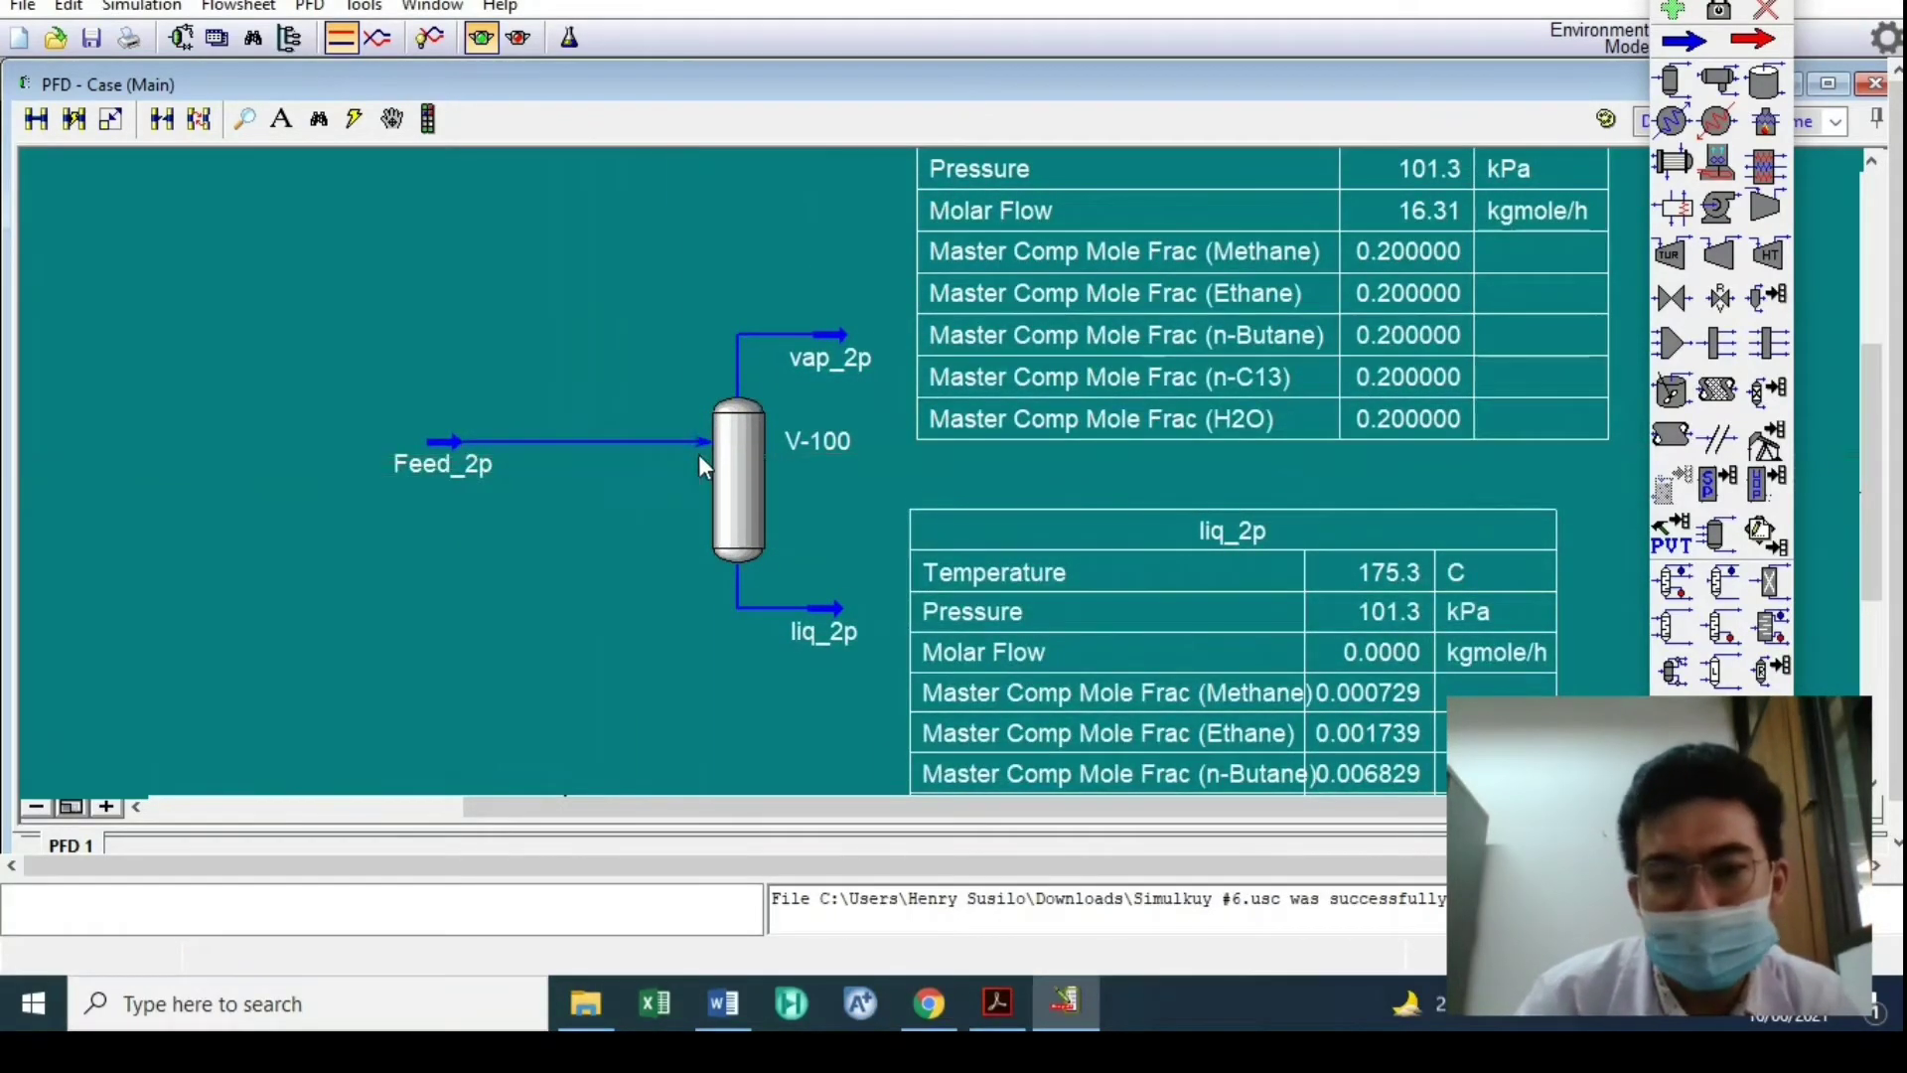
left_click(165, 122)
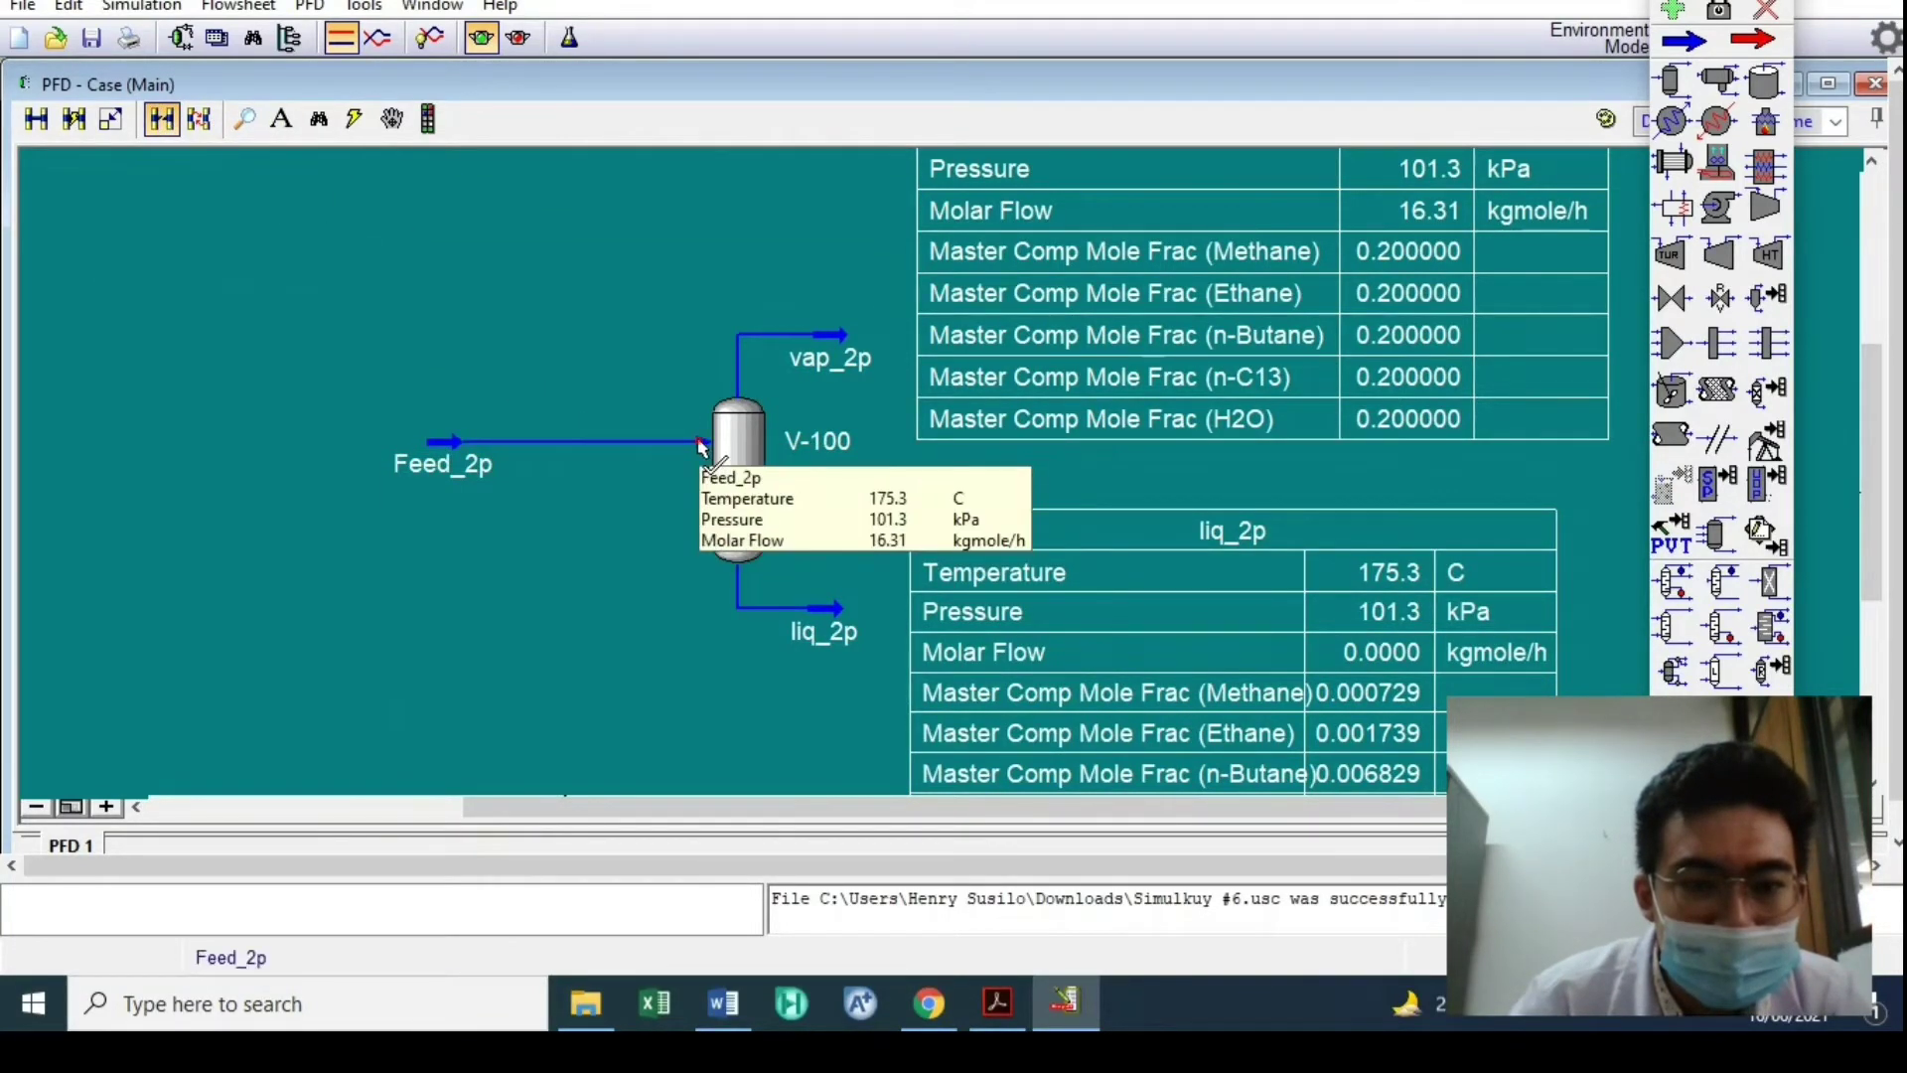
left_click(701, 443)
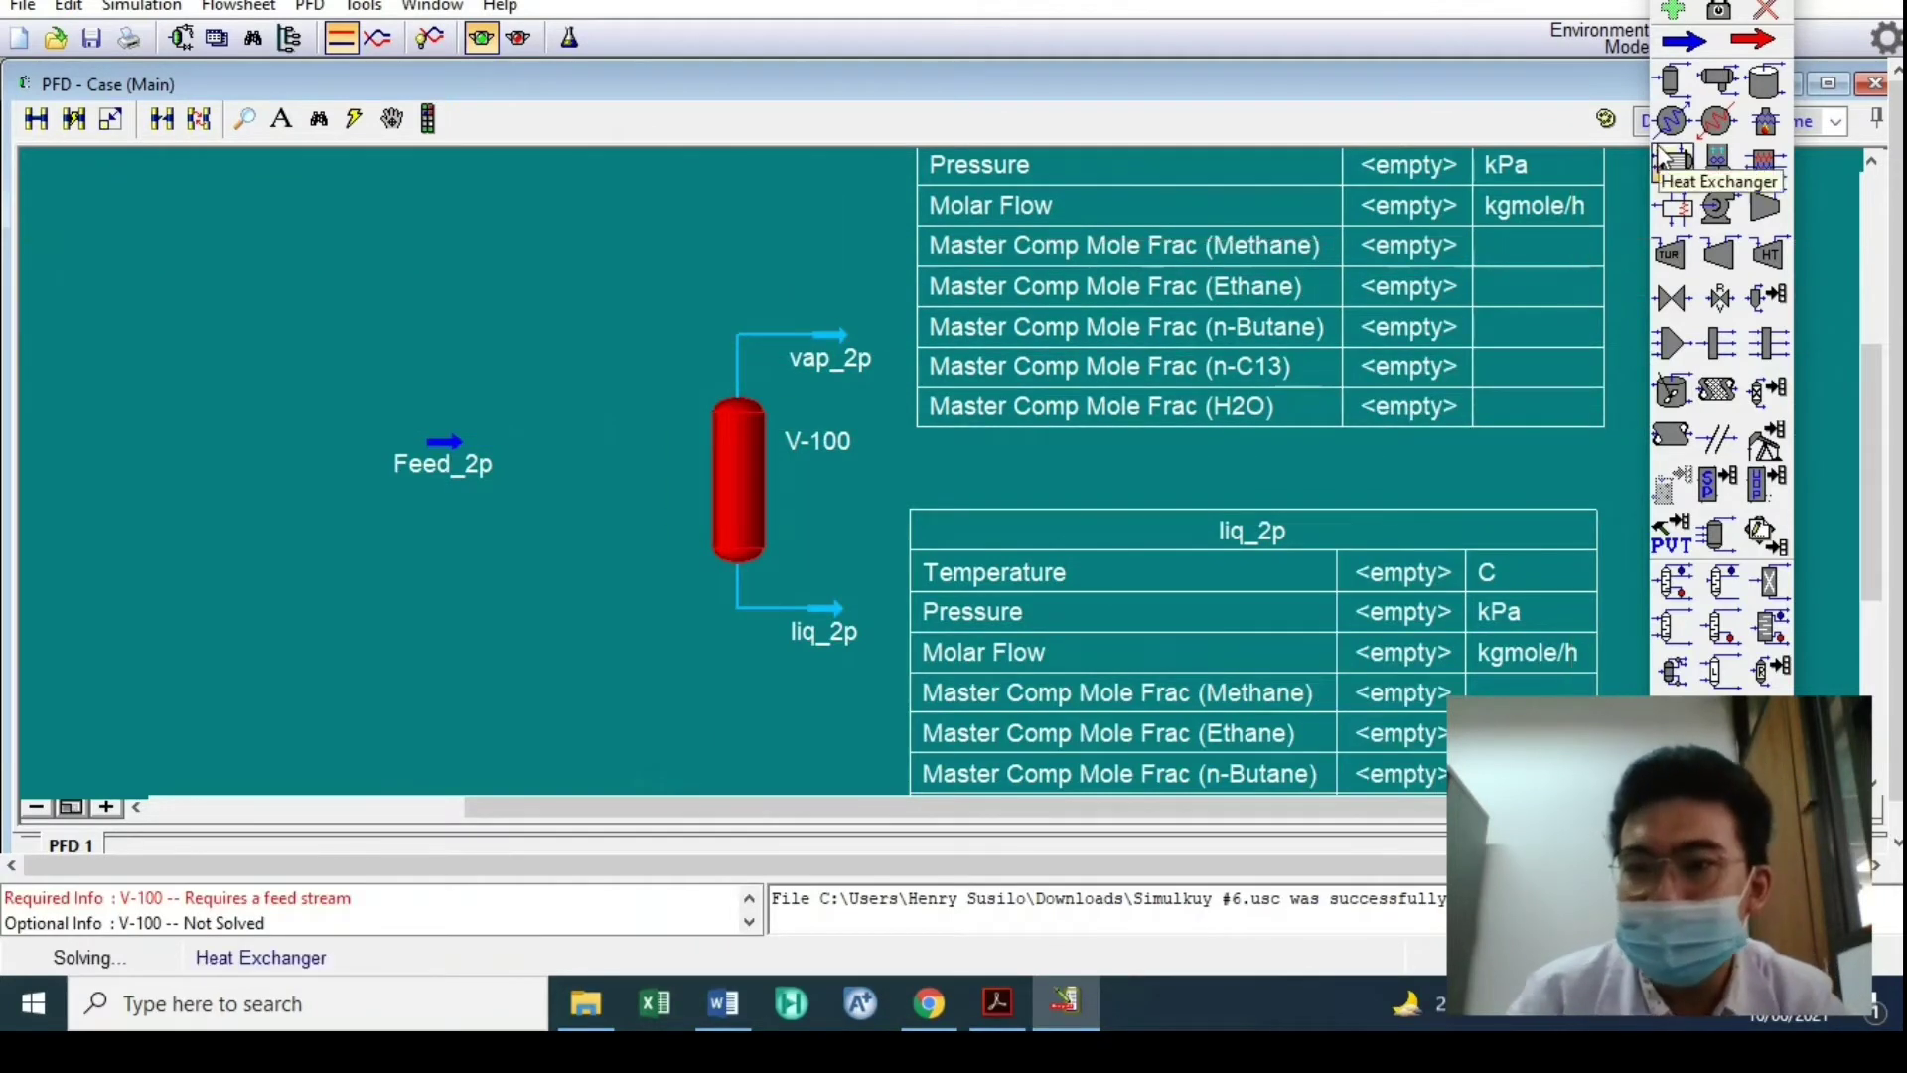
Place a cooler between Feed_2p and V-100, shifting Feed_2p farther away to make room
left_click(1672, 120)
left_click(499, 487)
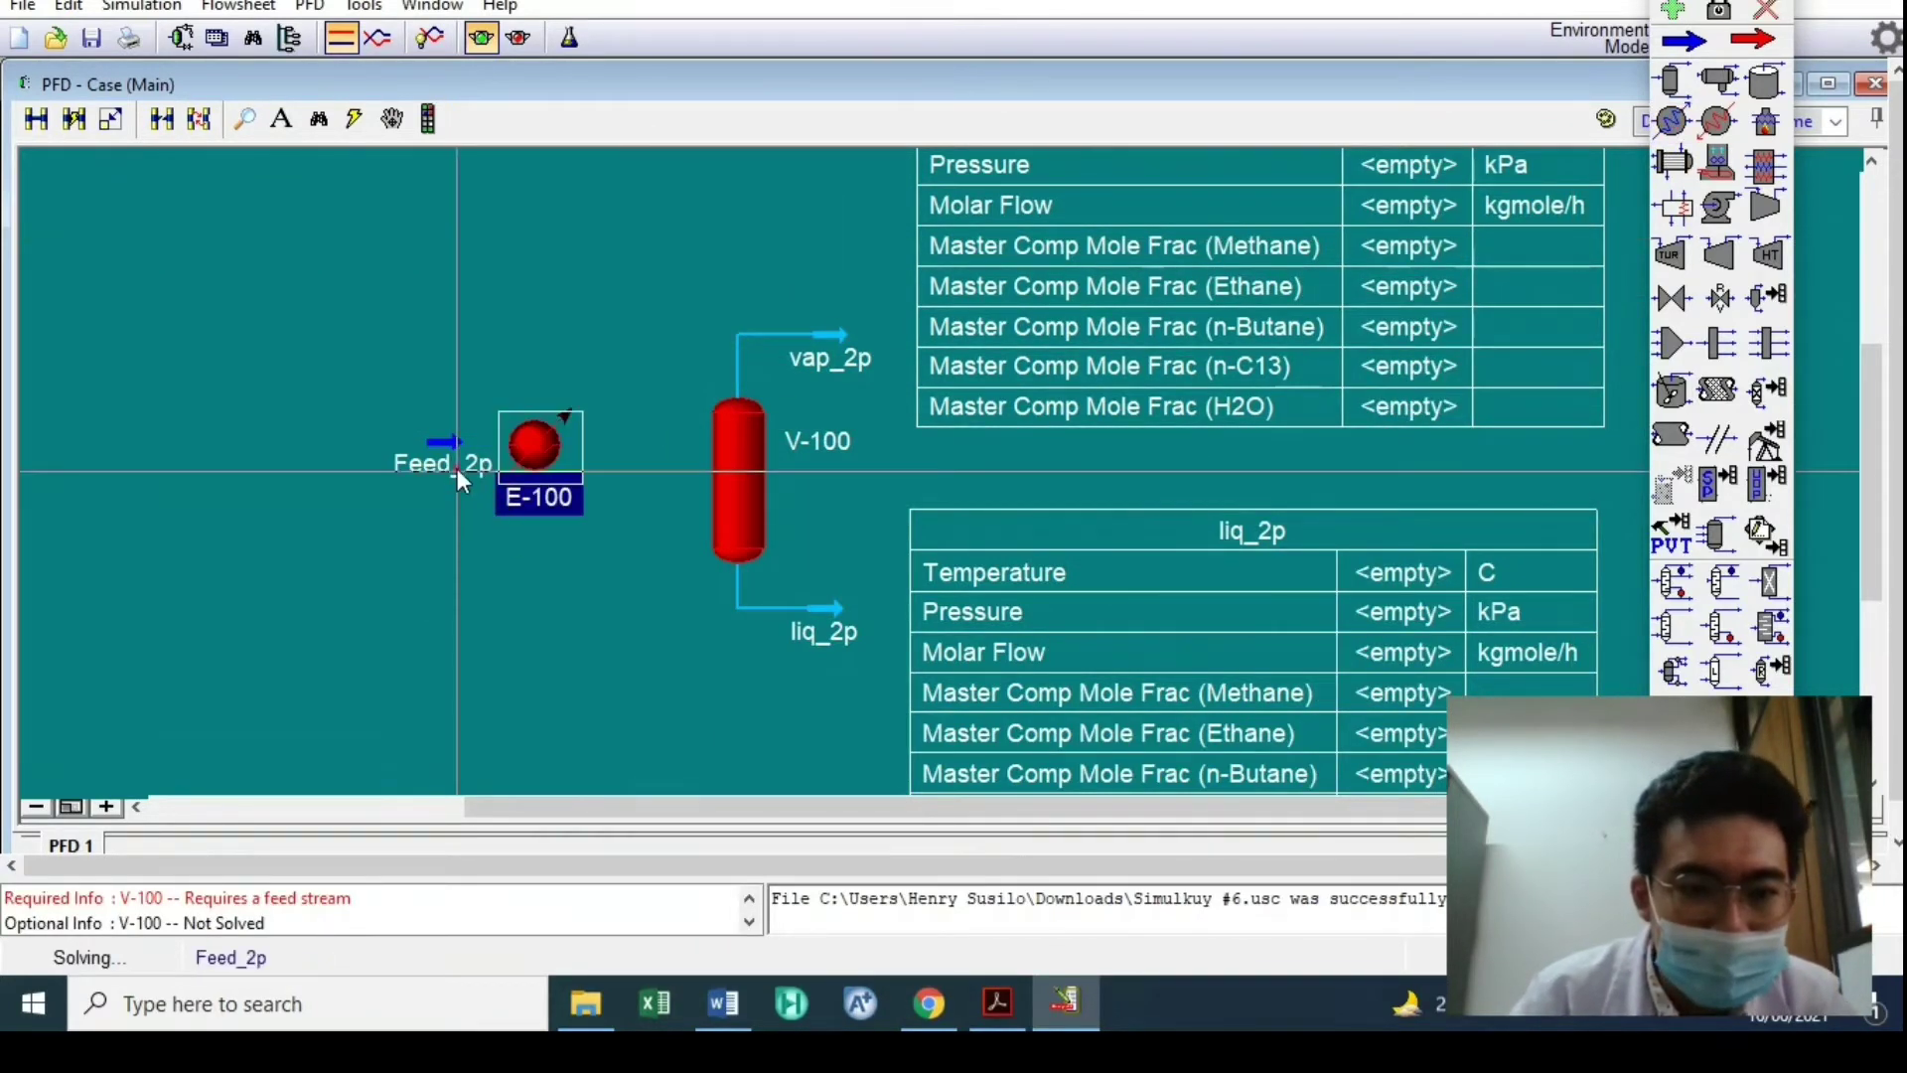
left_click_drag(457, 468, 213, 453)
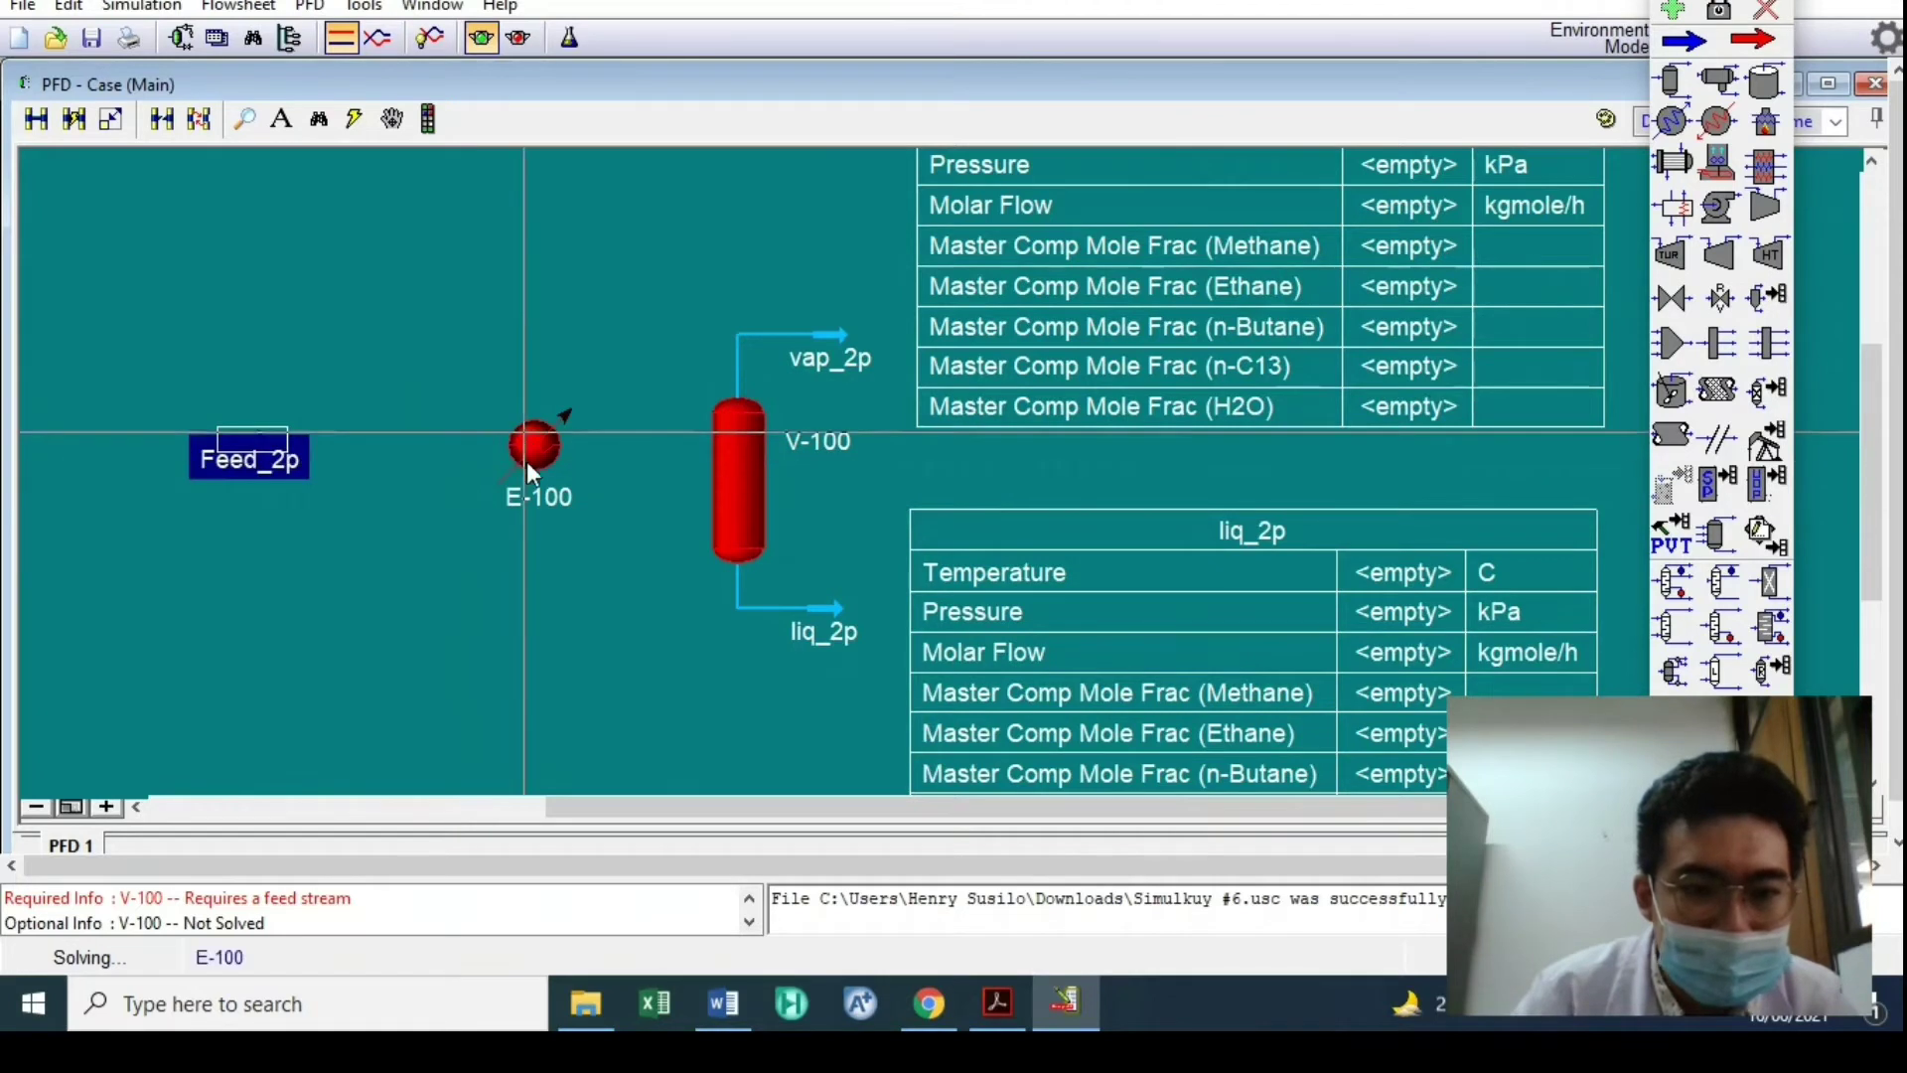
left_click_drag(526, 459, 473, 461)
Place a valve between the cooler and V-100, aligned with the cooler
left_click(1672, 298)
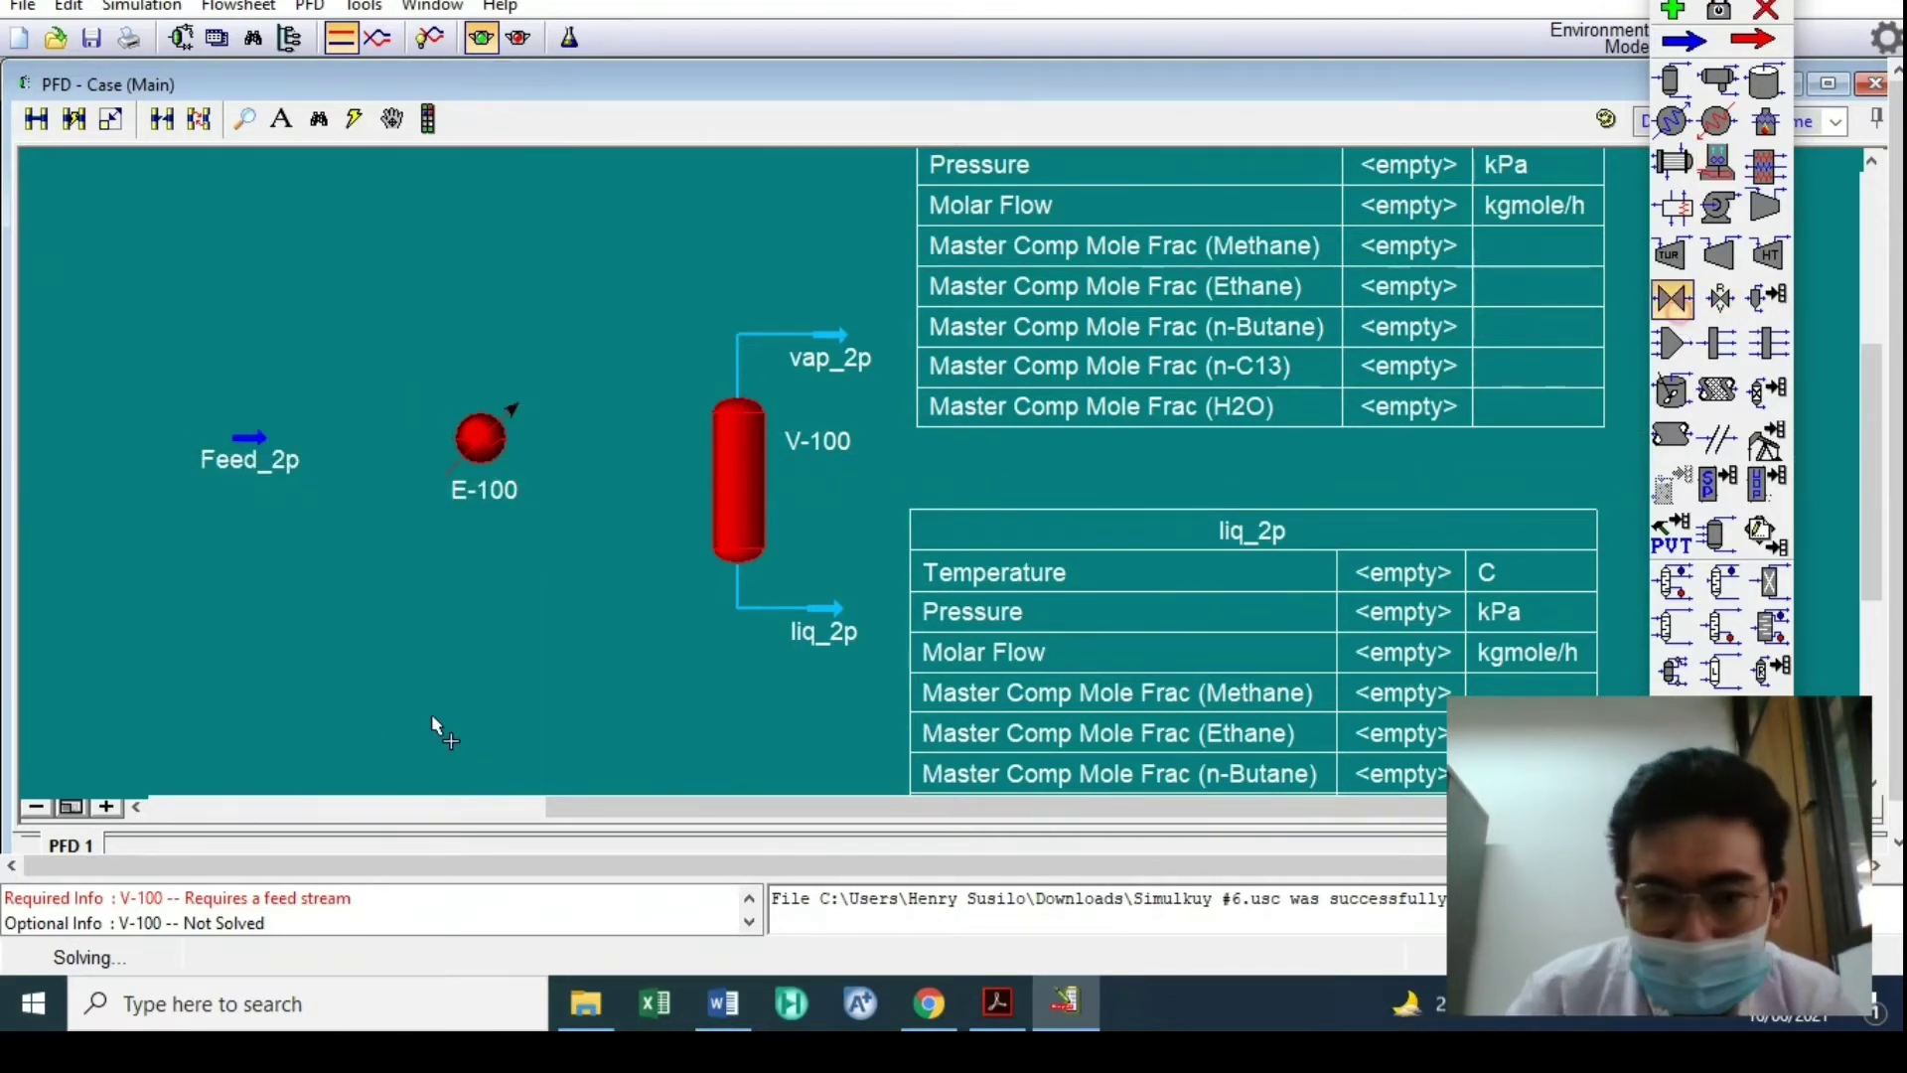
left_click(593, 494)
left_click_drag(629, 467, 619, 450)
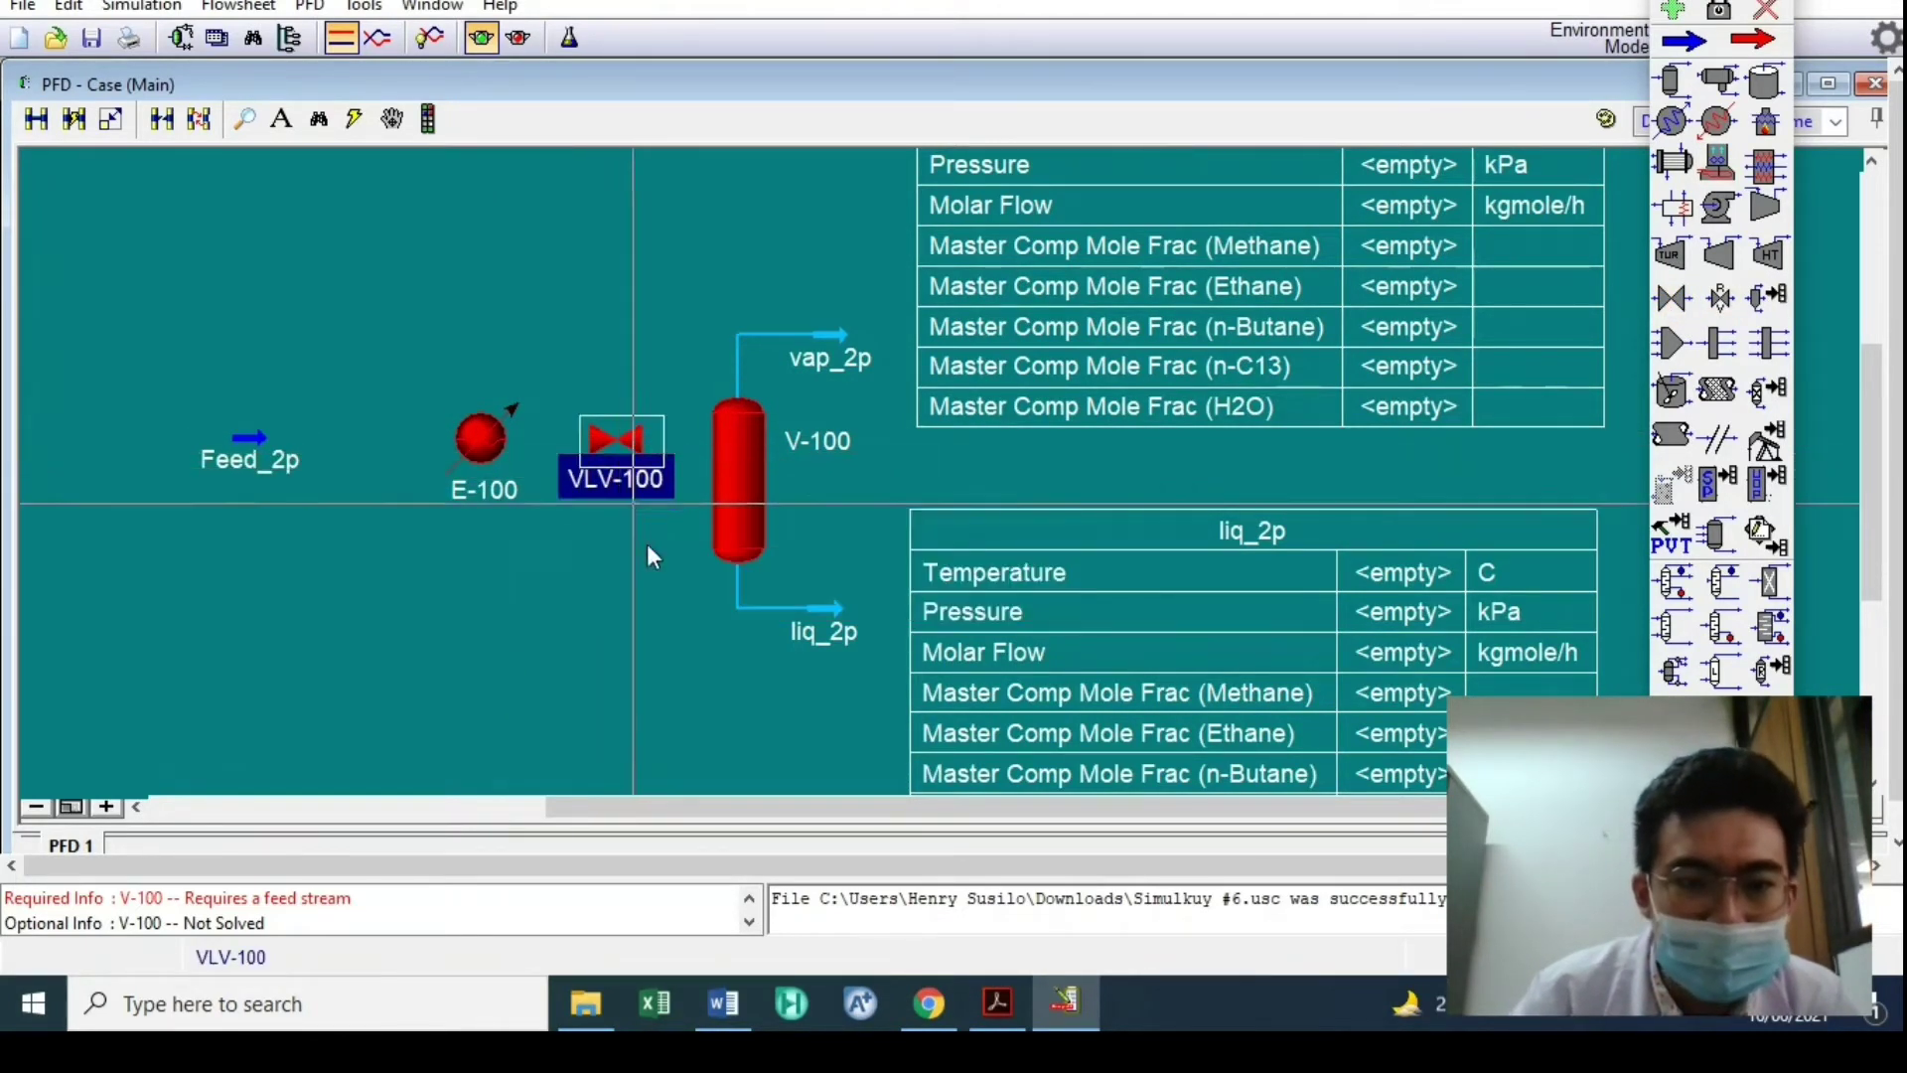
left_click(385, 437)
Connect cooler E-100 with Feed_2p as inlet, Feed_2p_cooled as outlet and Q-cooled as its energy stream
double_click(485, 457)
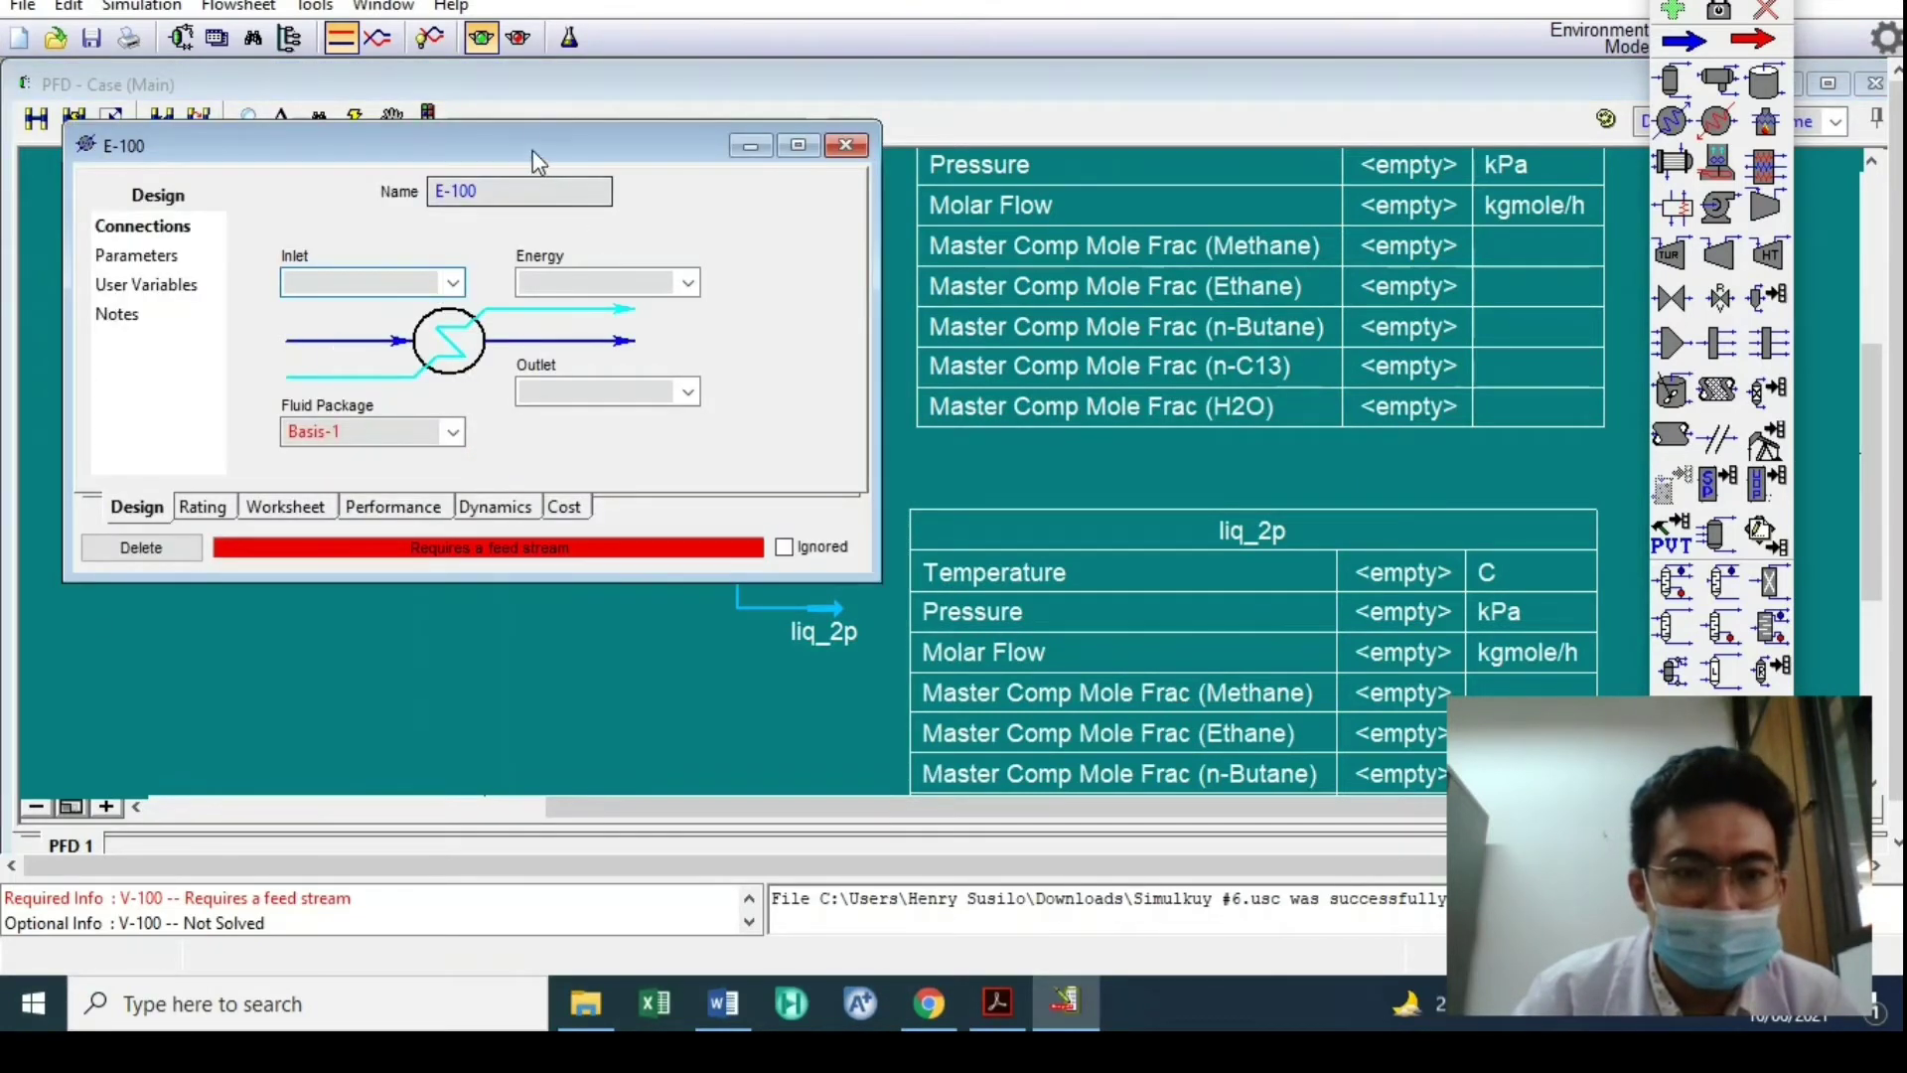
left_click_drag(533, 161, 1090, 103)
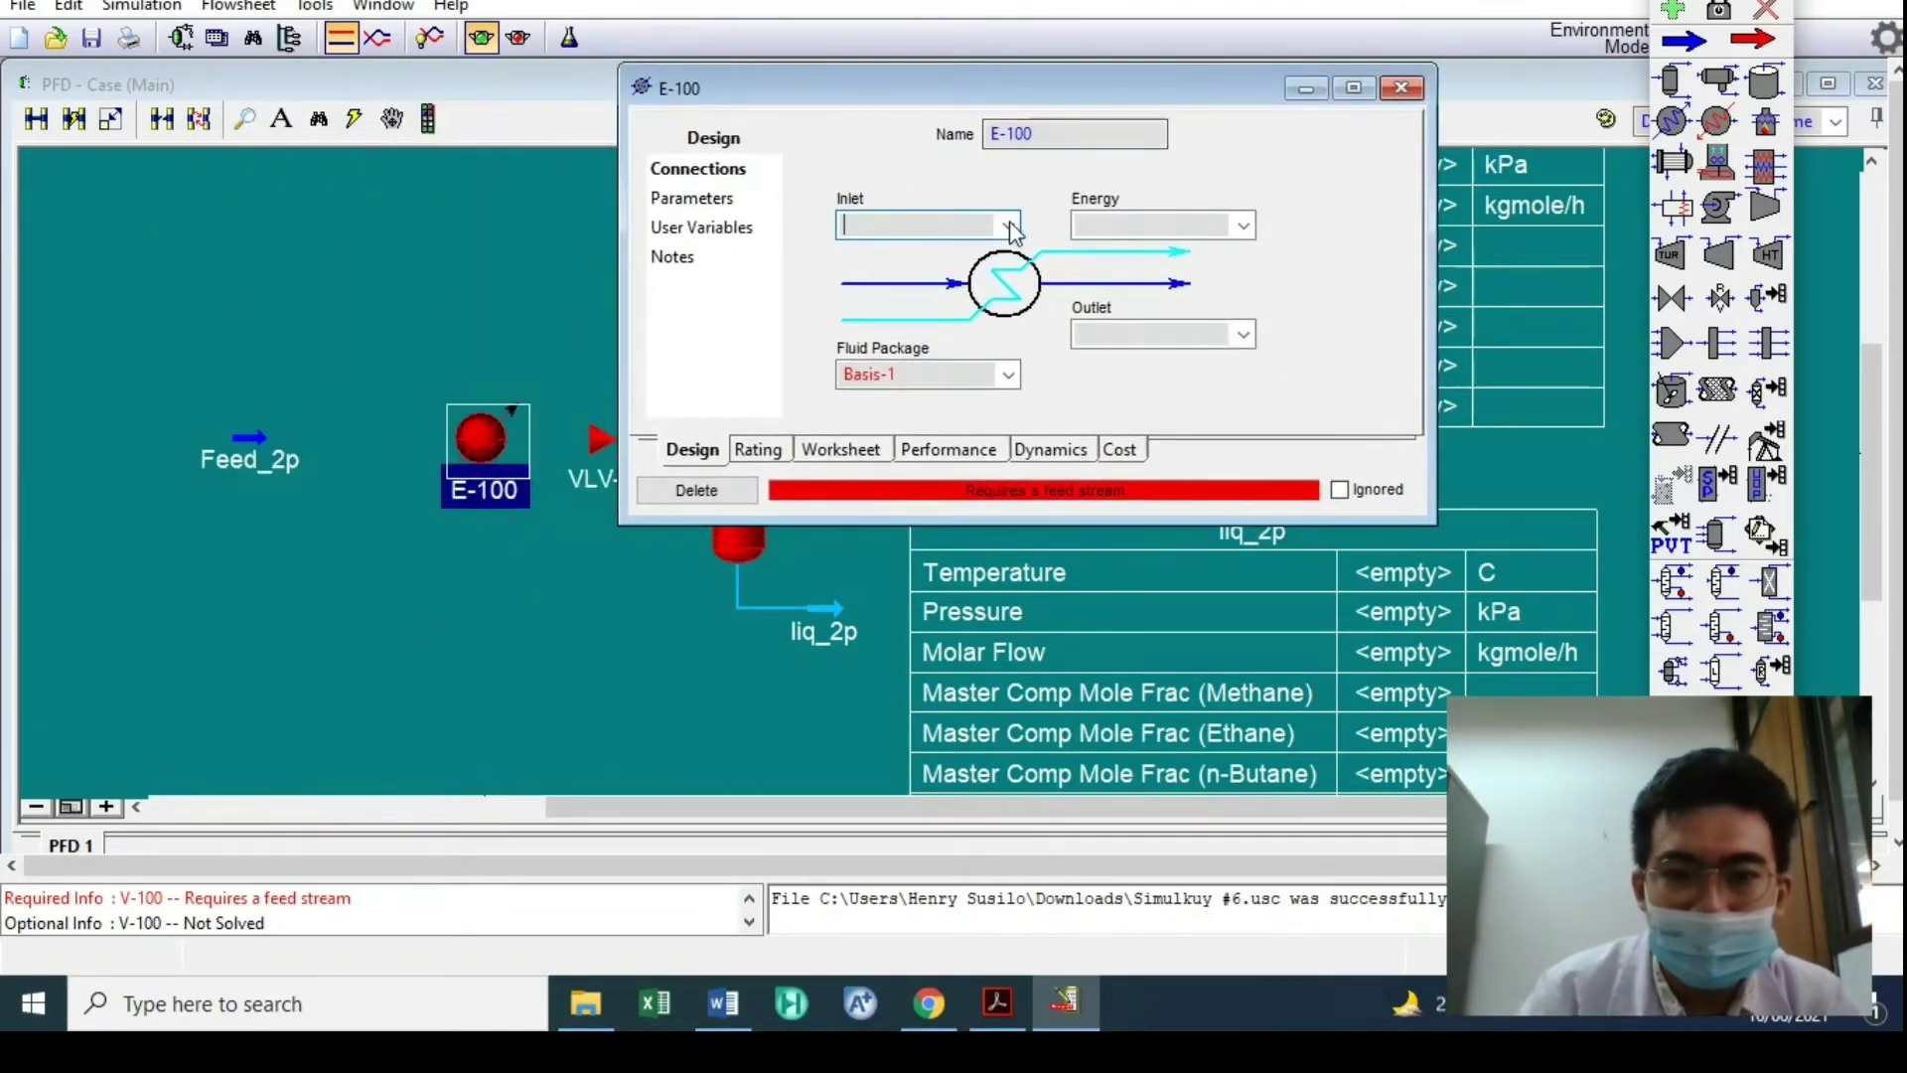
left_click(1009, 226)
left_click(939, 255)
left_click(1182, 335)
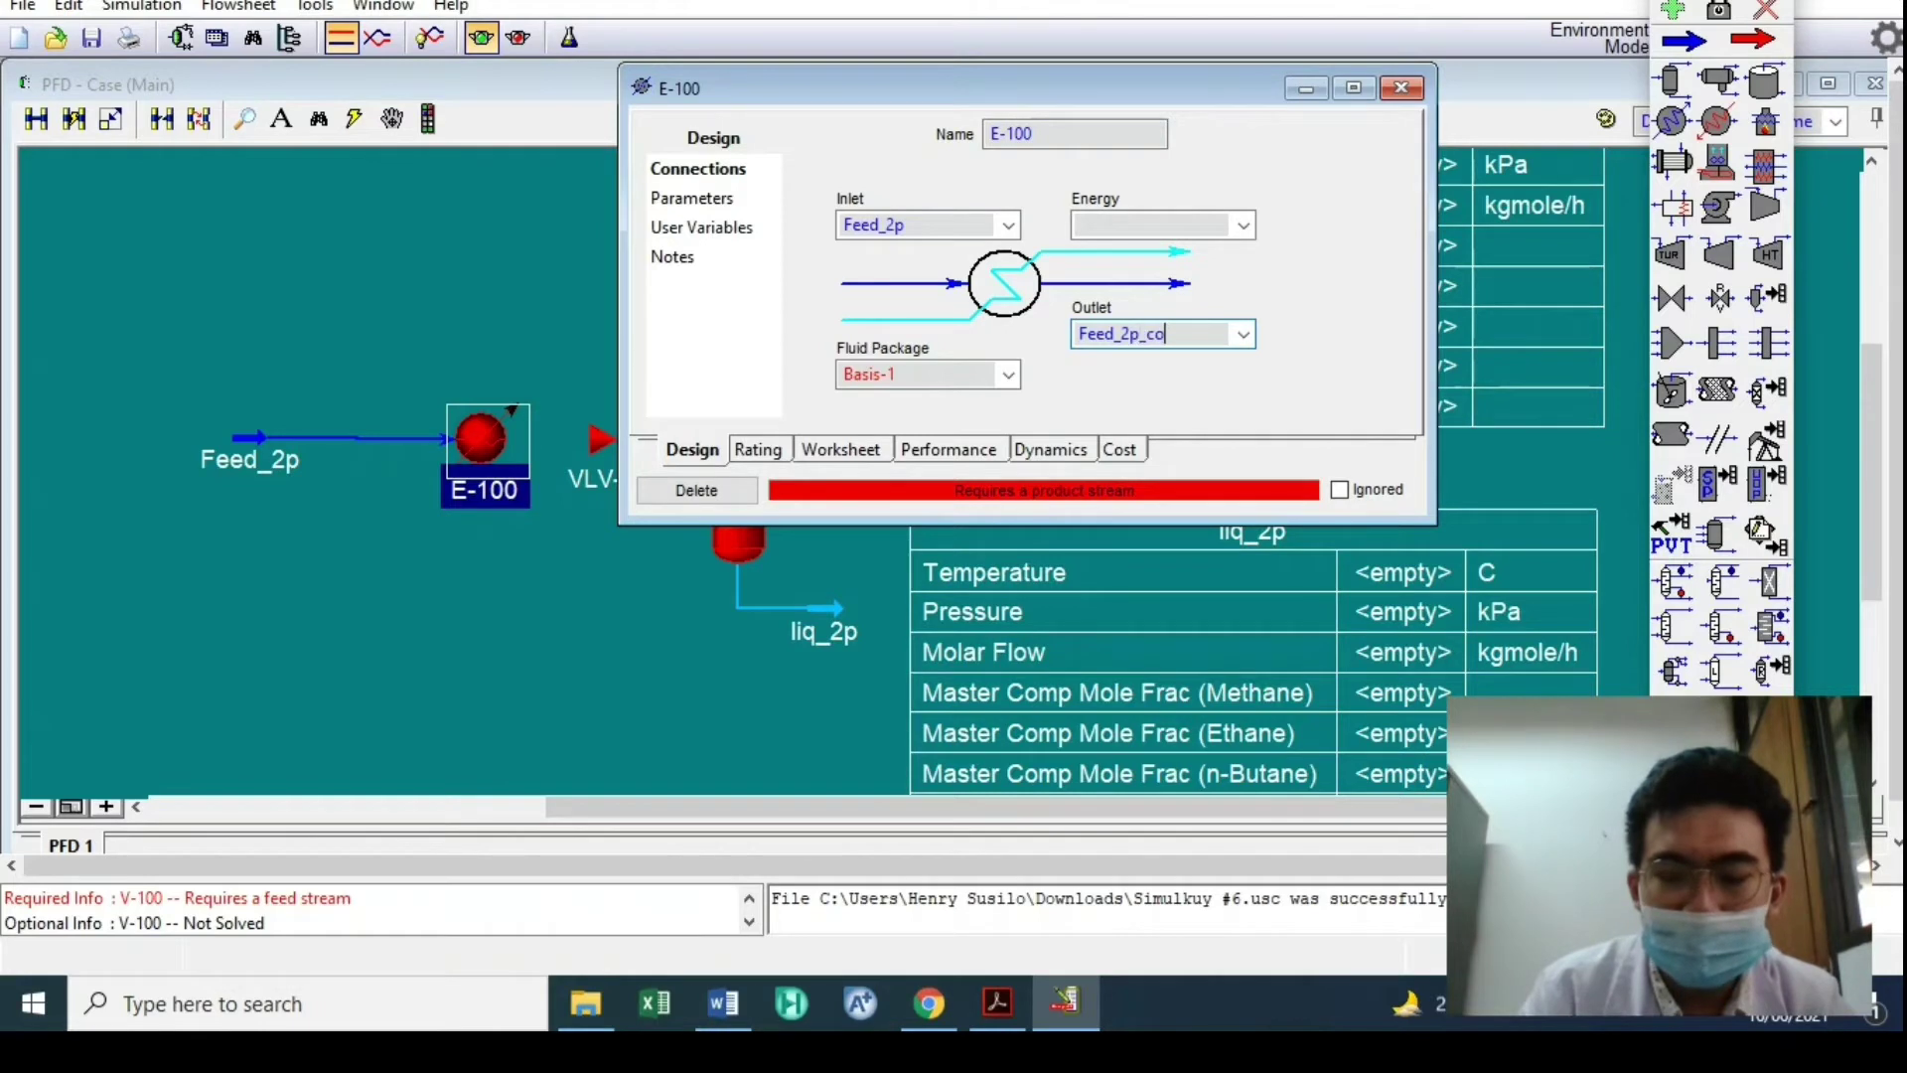
key("Return")
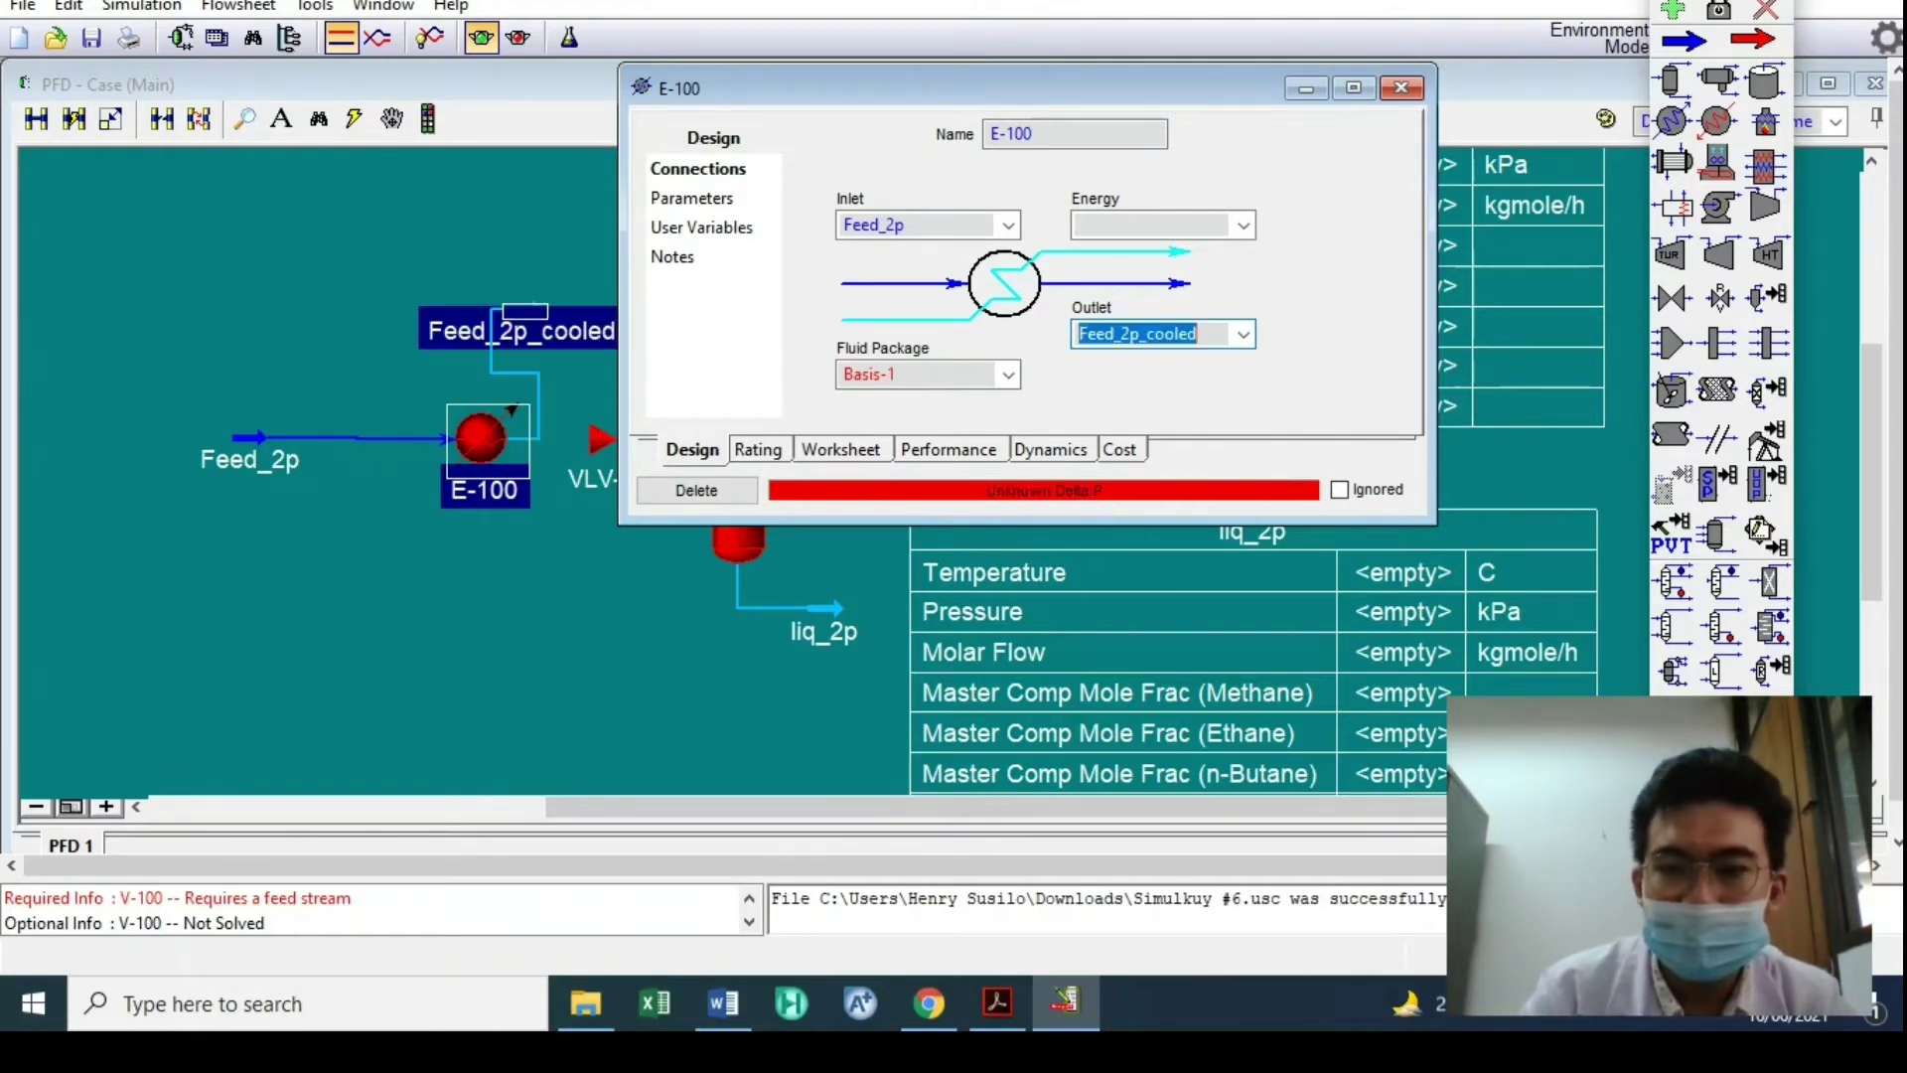
left_click(1187, 228)
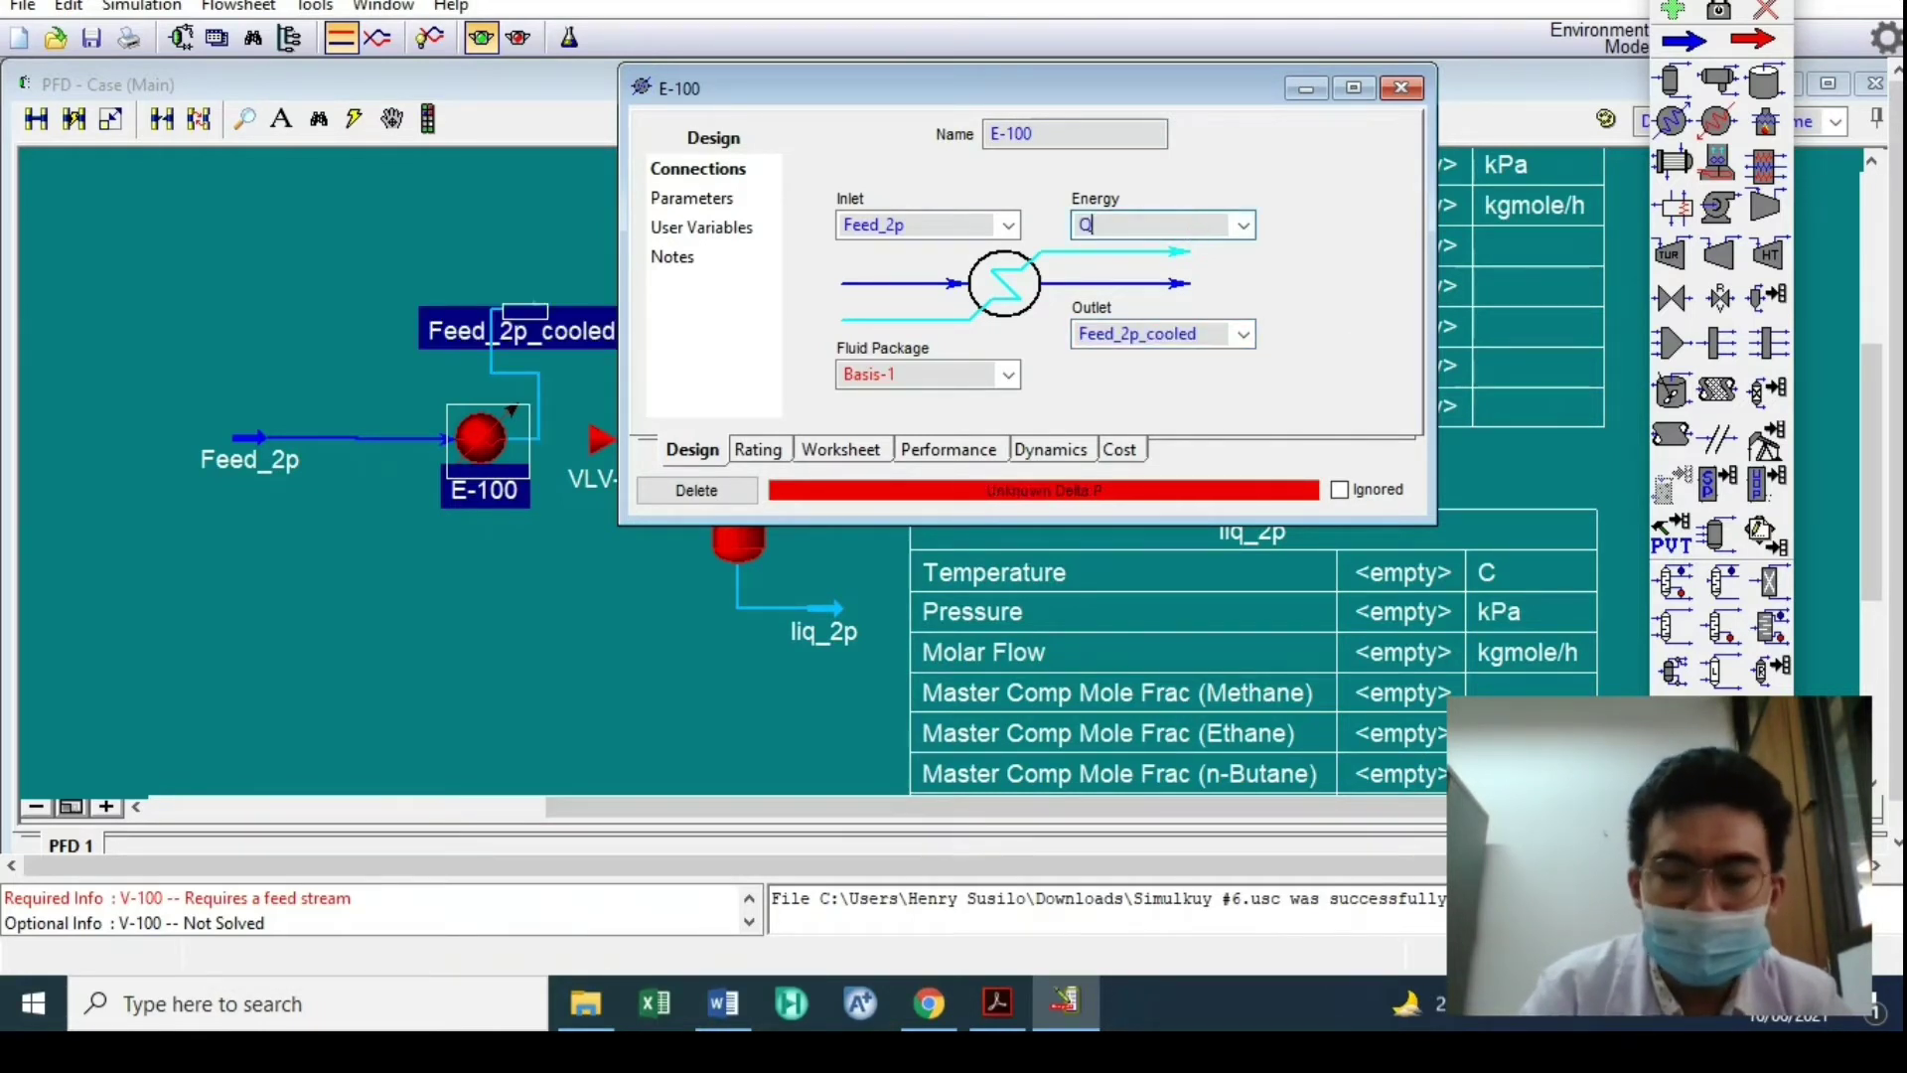
type("Q-cooled")
key("Return")
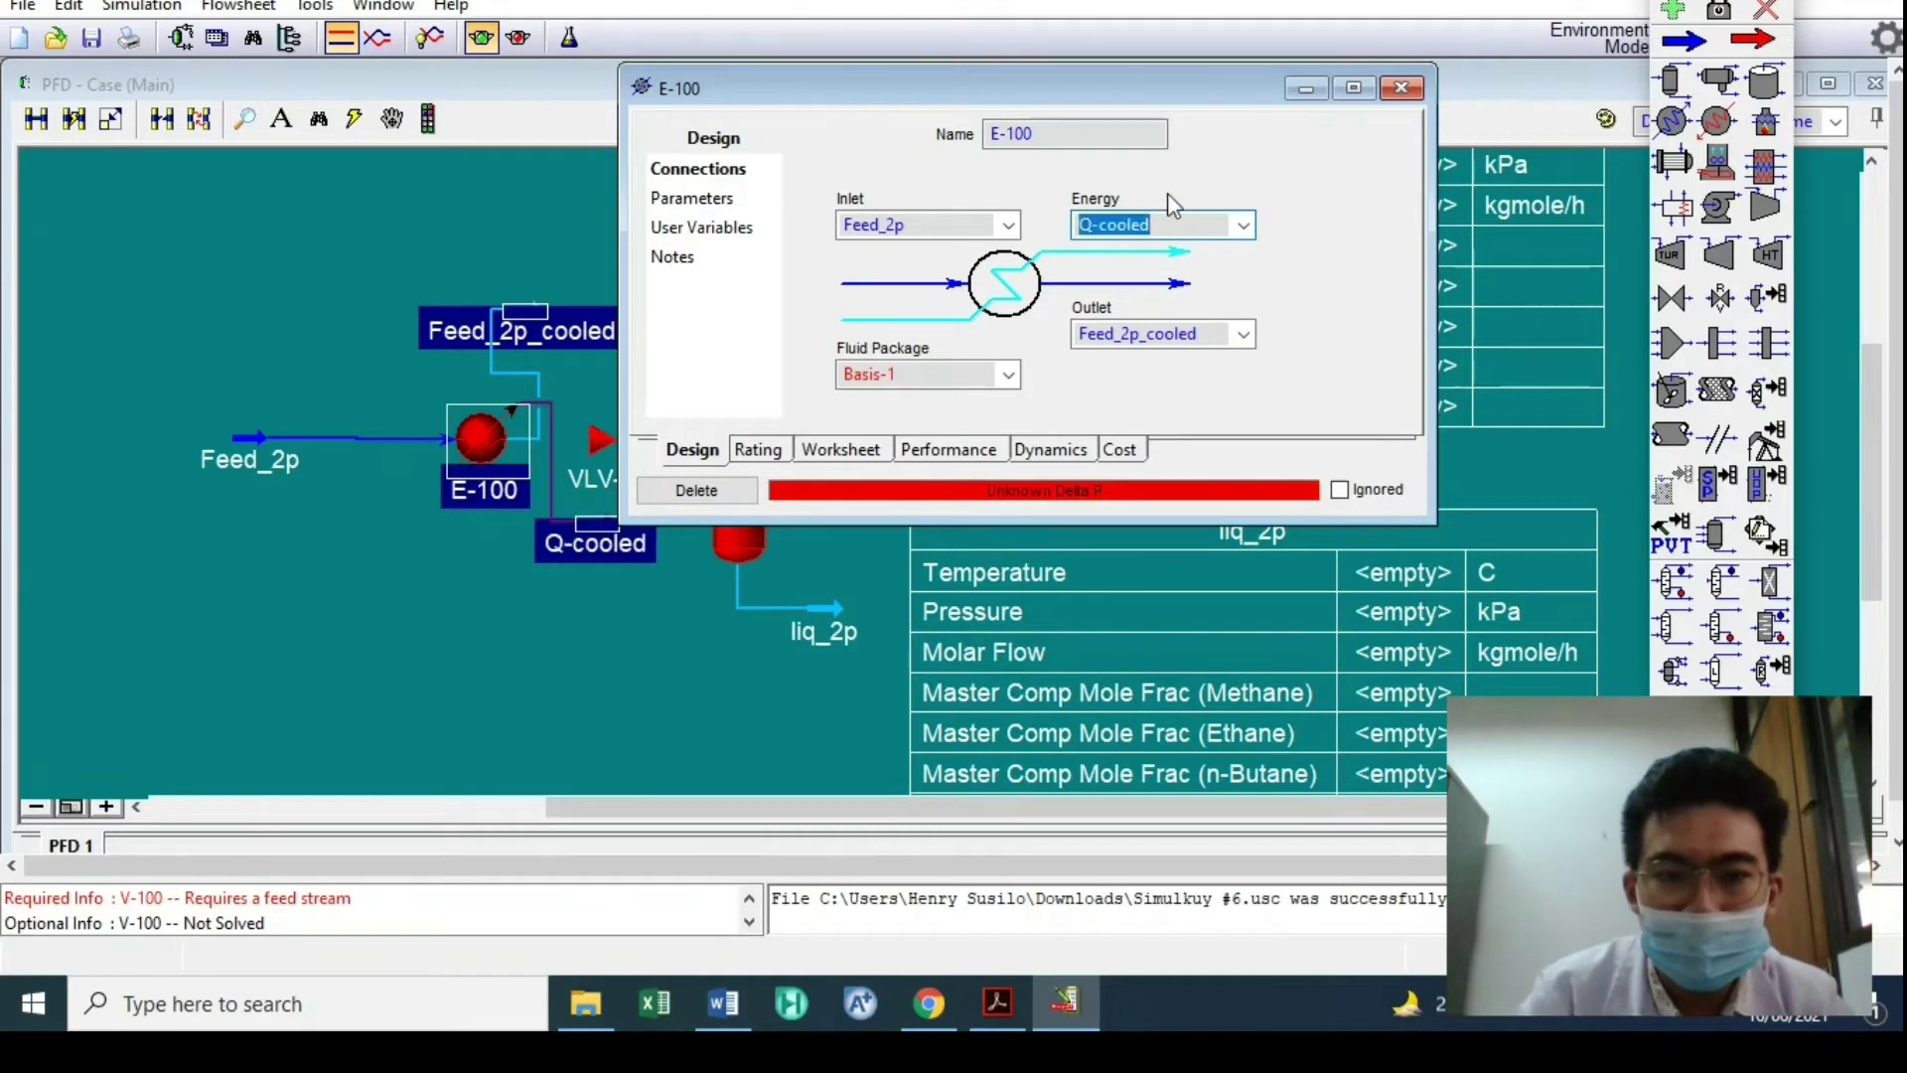
Set the pressure drop across cooler E-100 to 0 kPa and close its properties
left_click(695, 198)
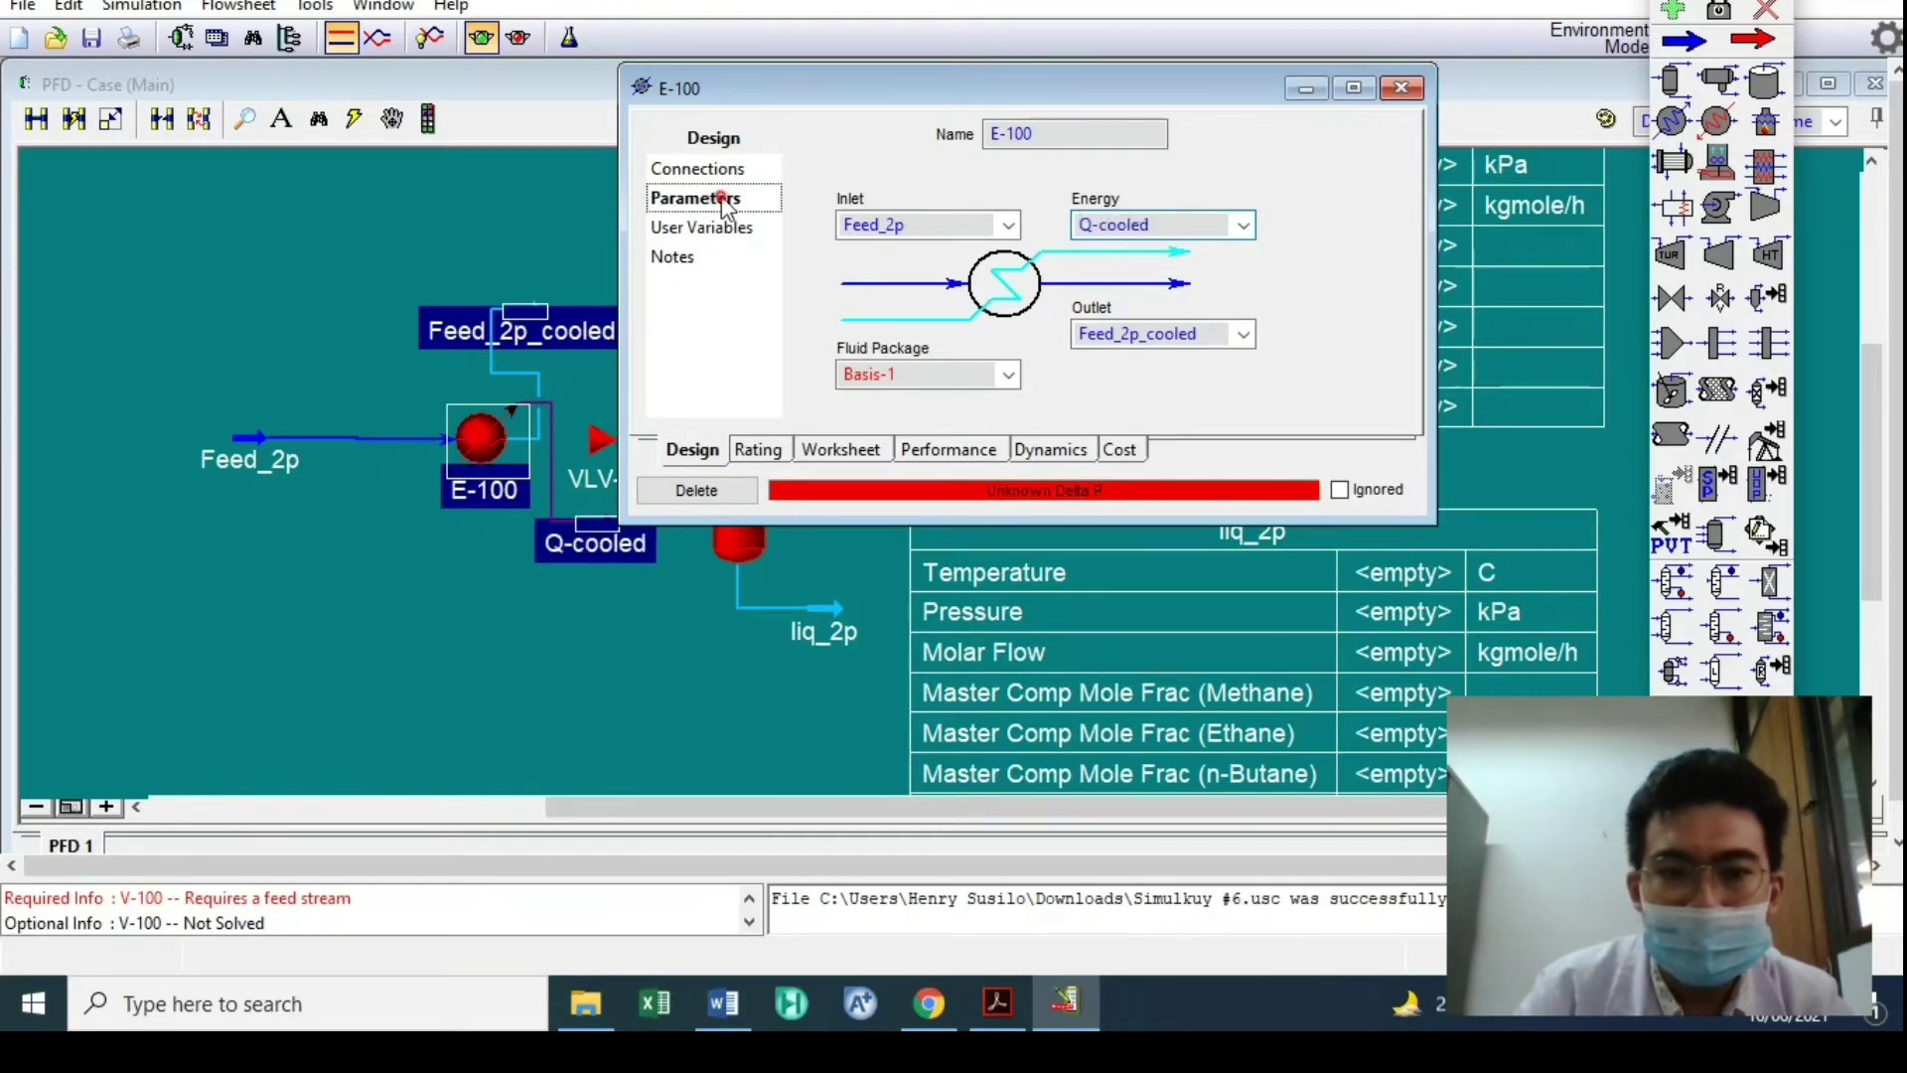
type("0")
key("Return")
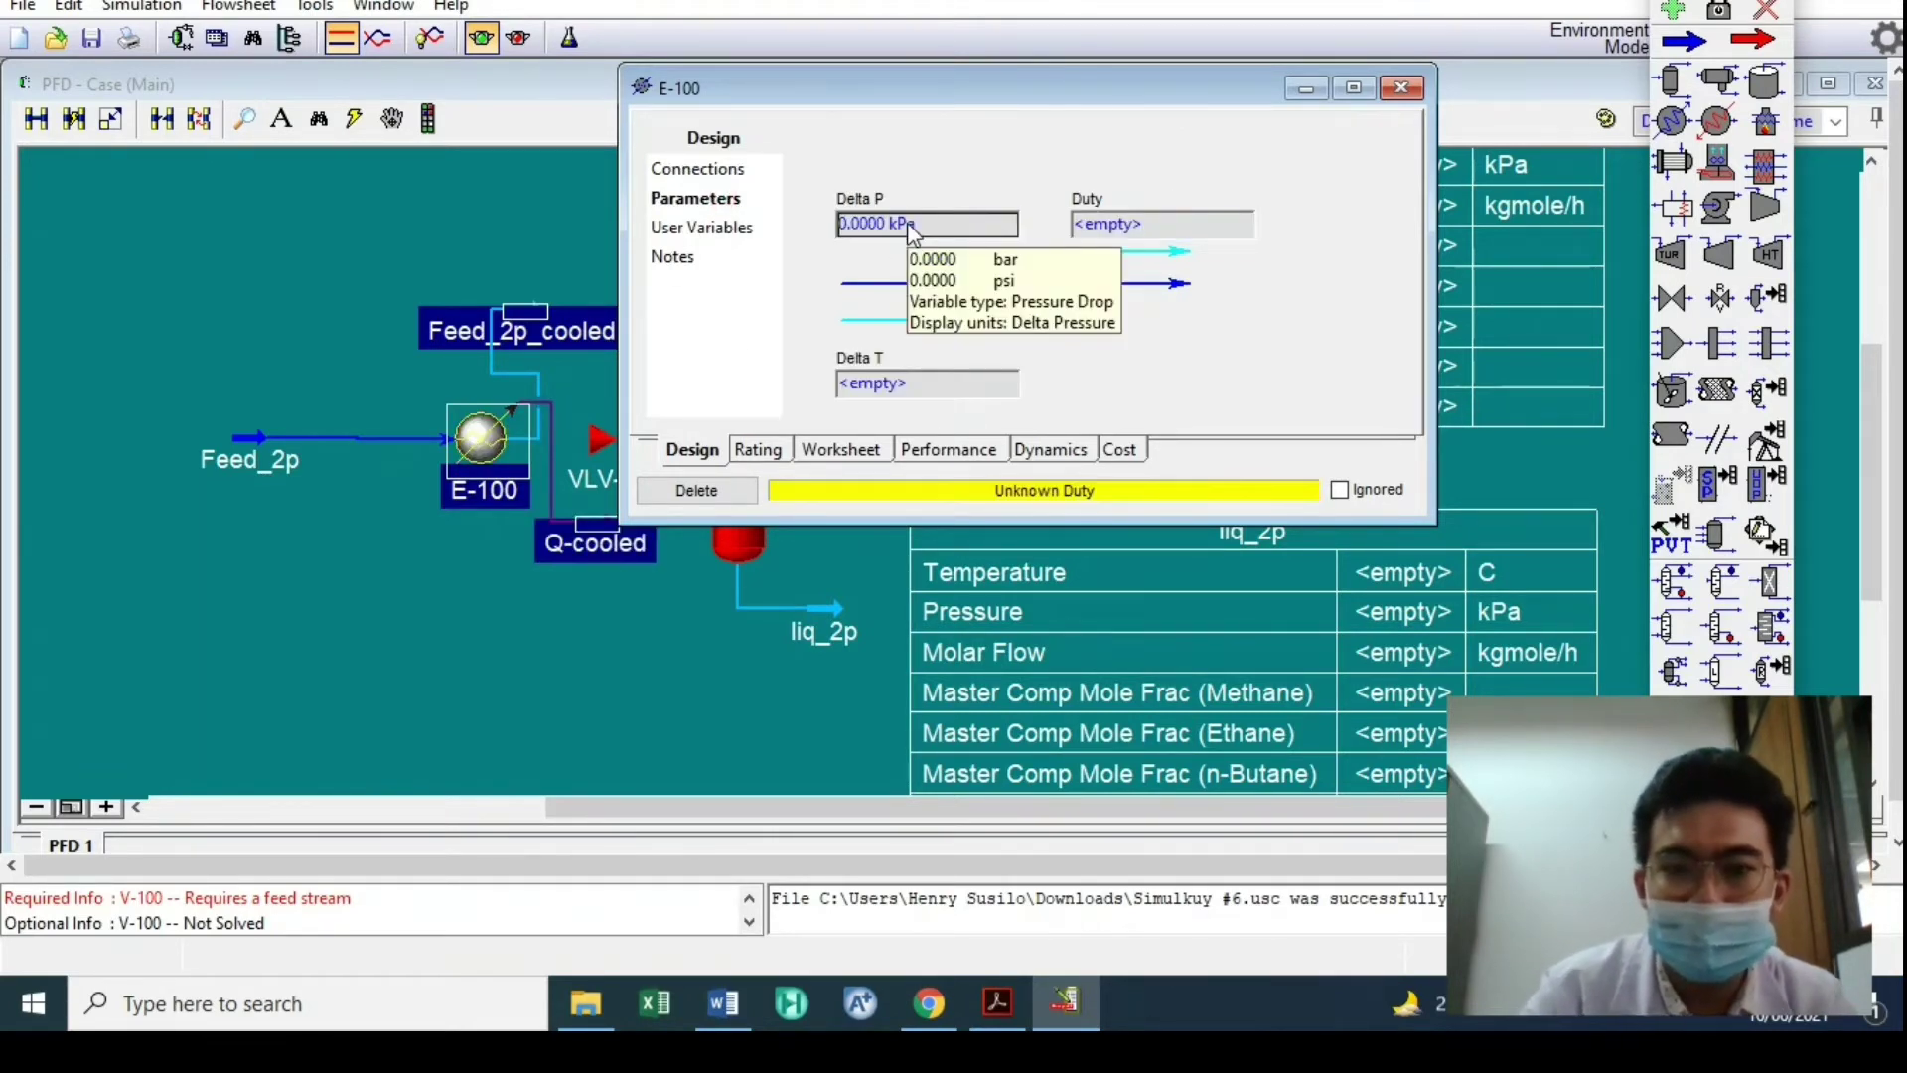
left_click(1404, 87)
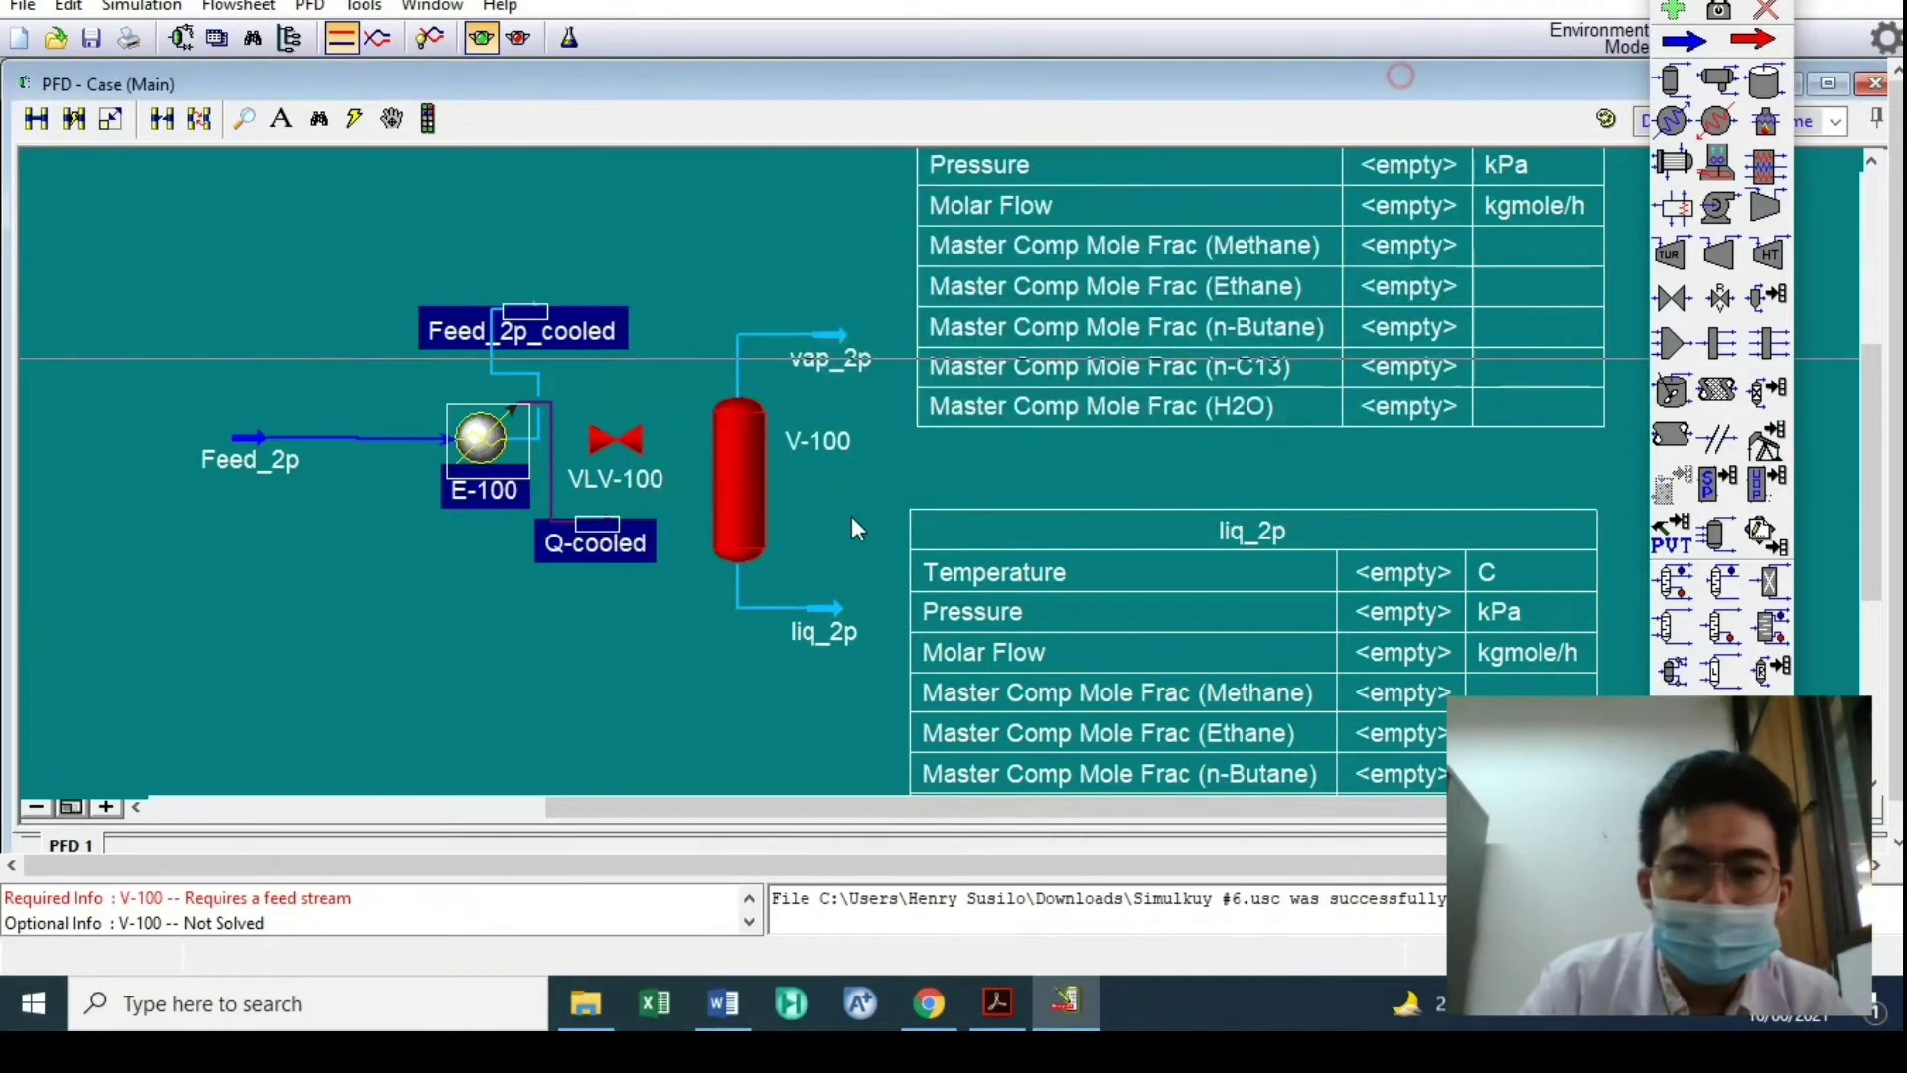
Connect valve VLV-100 with Feed_2p_cooled as its inlet and a new stream named Feed_2p_drop as its outlet
double_click(629, 443)
left_click(449, 410)
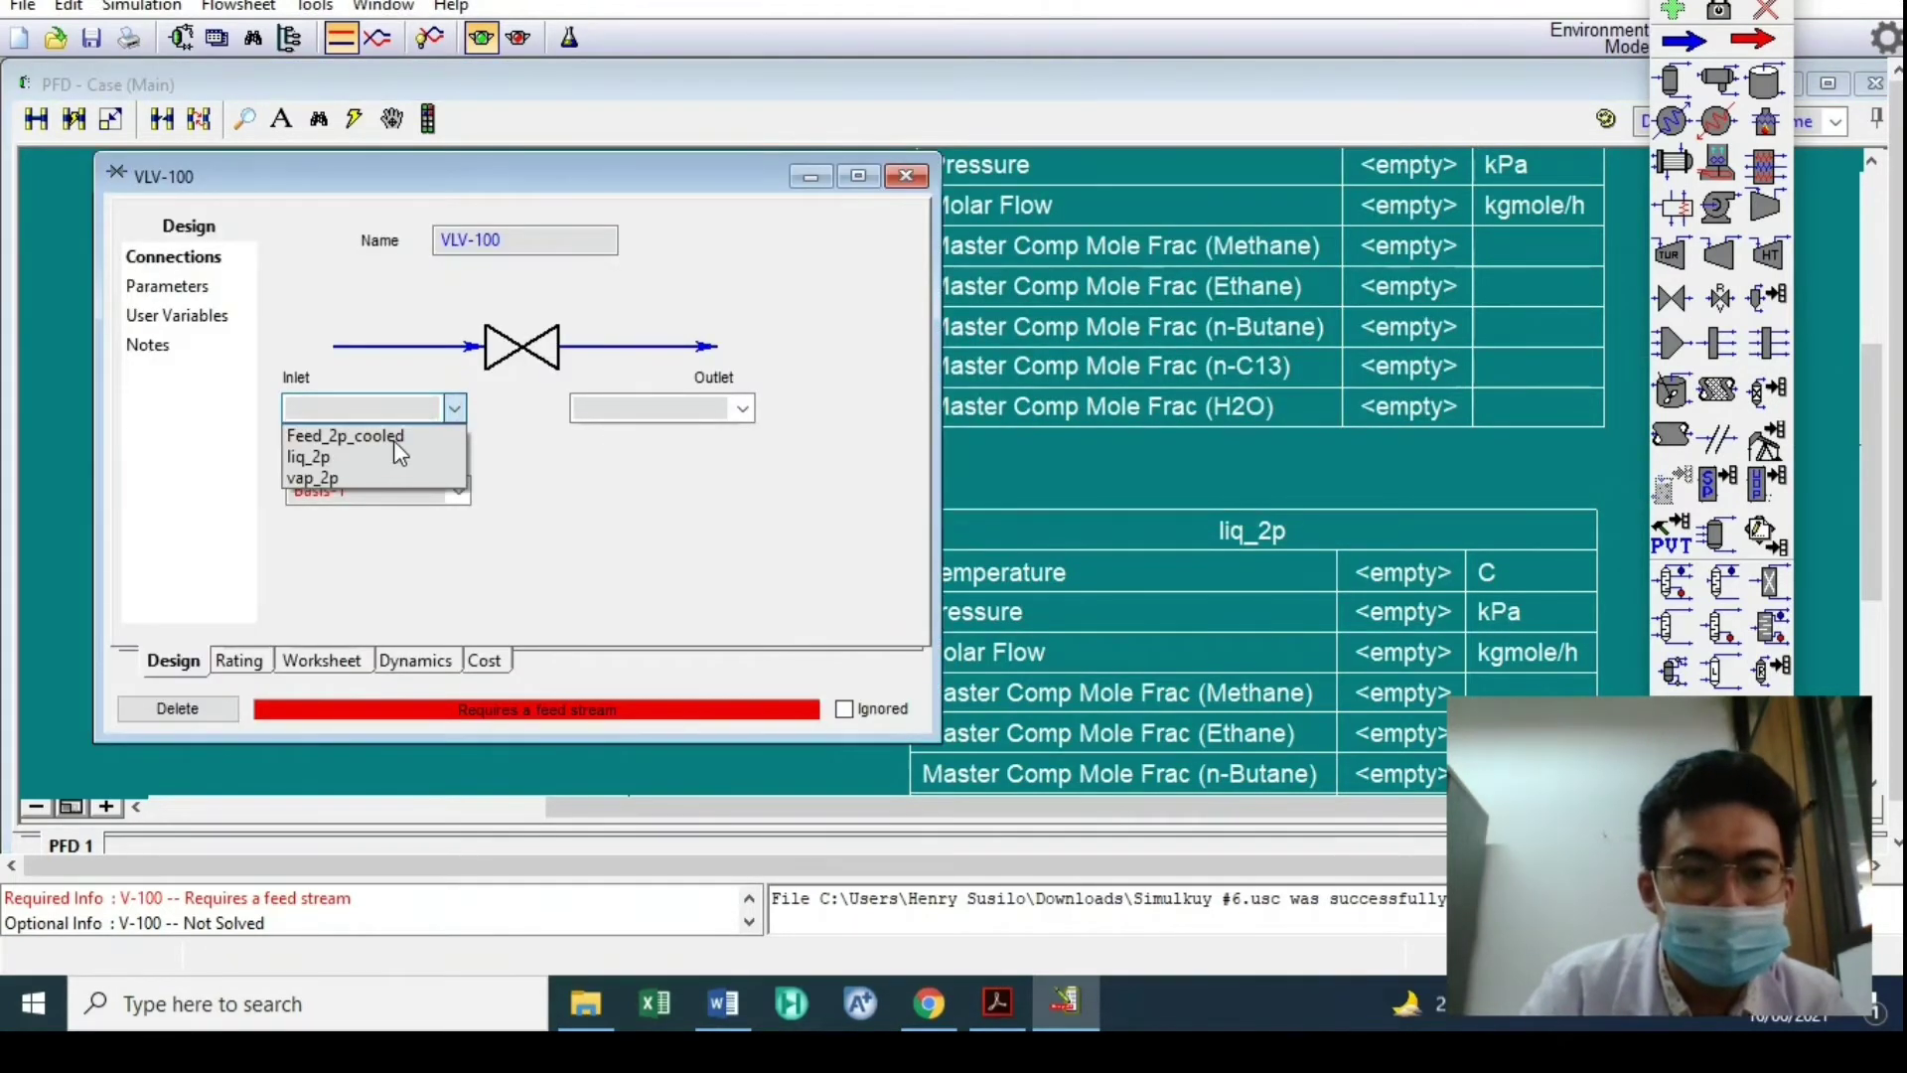
left_click(400, 434)
left_click(666, 408)
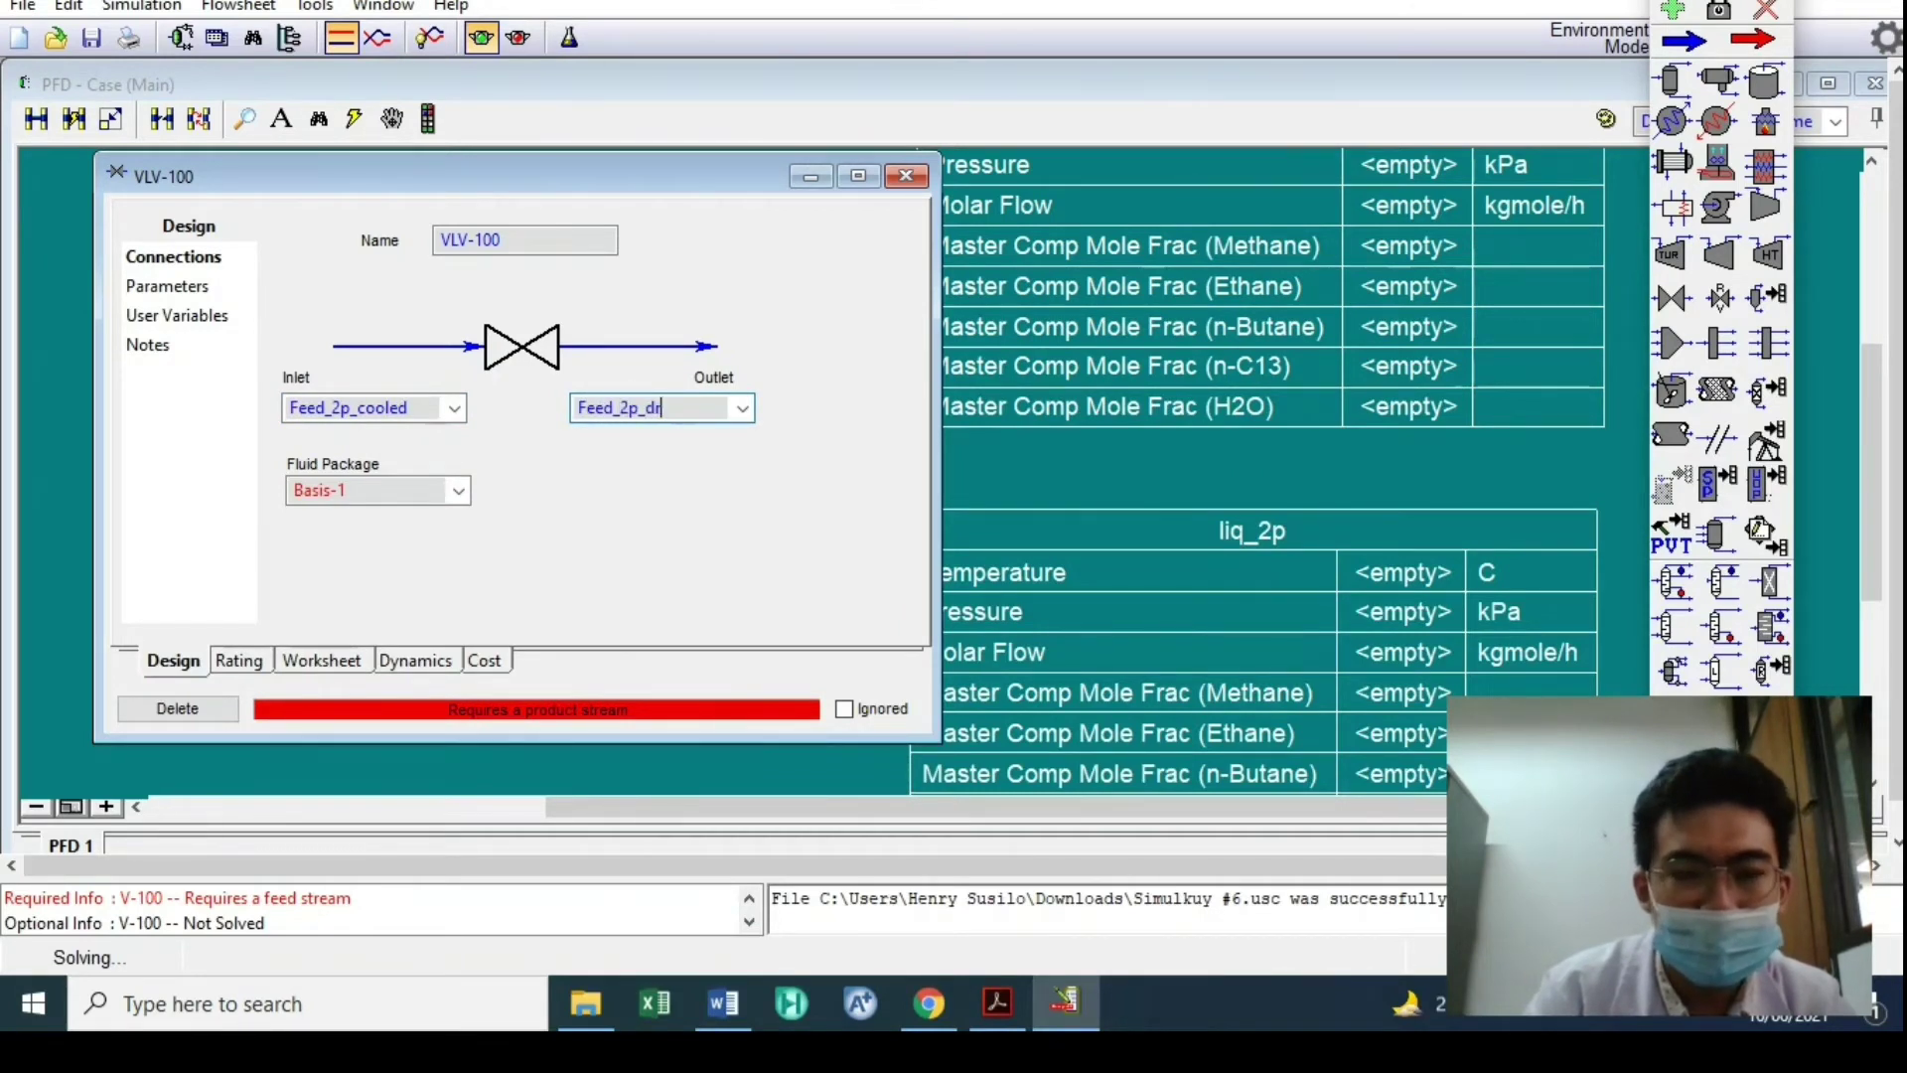
key("Return")
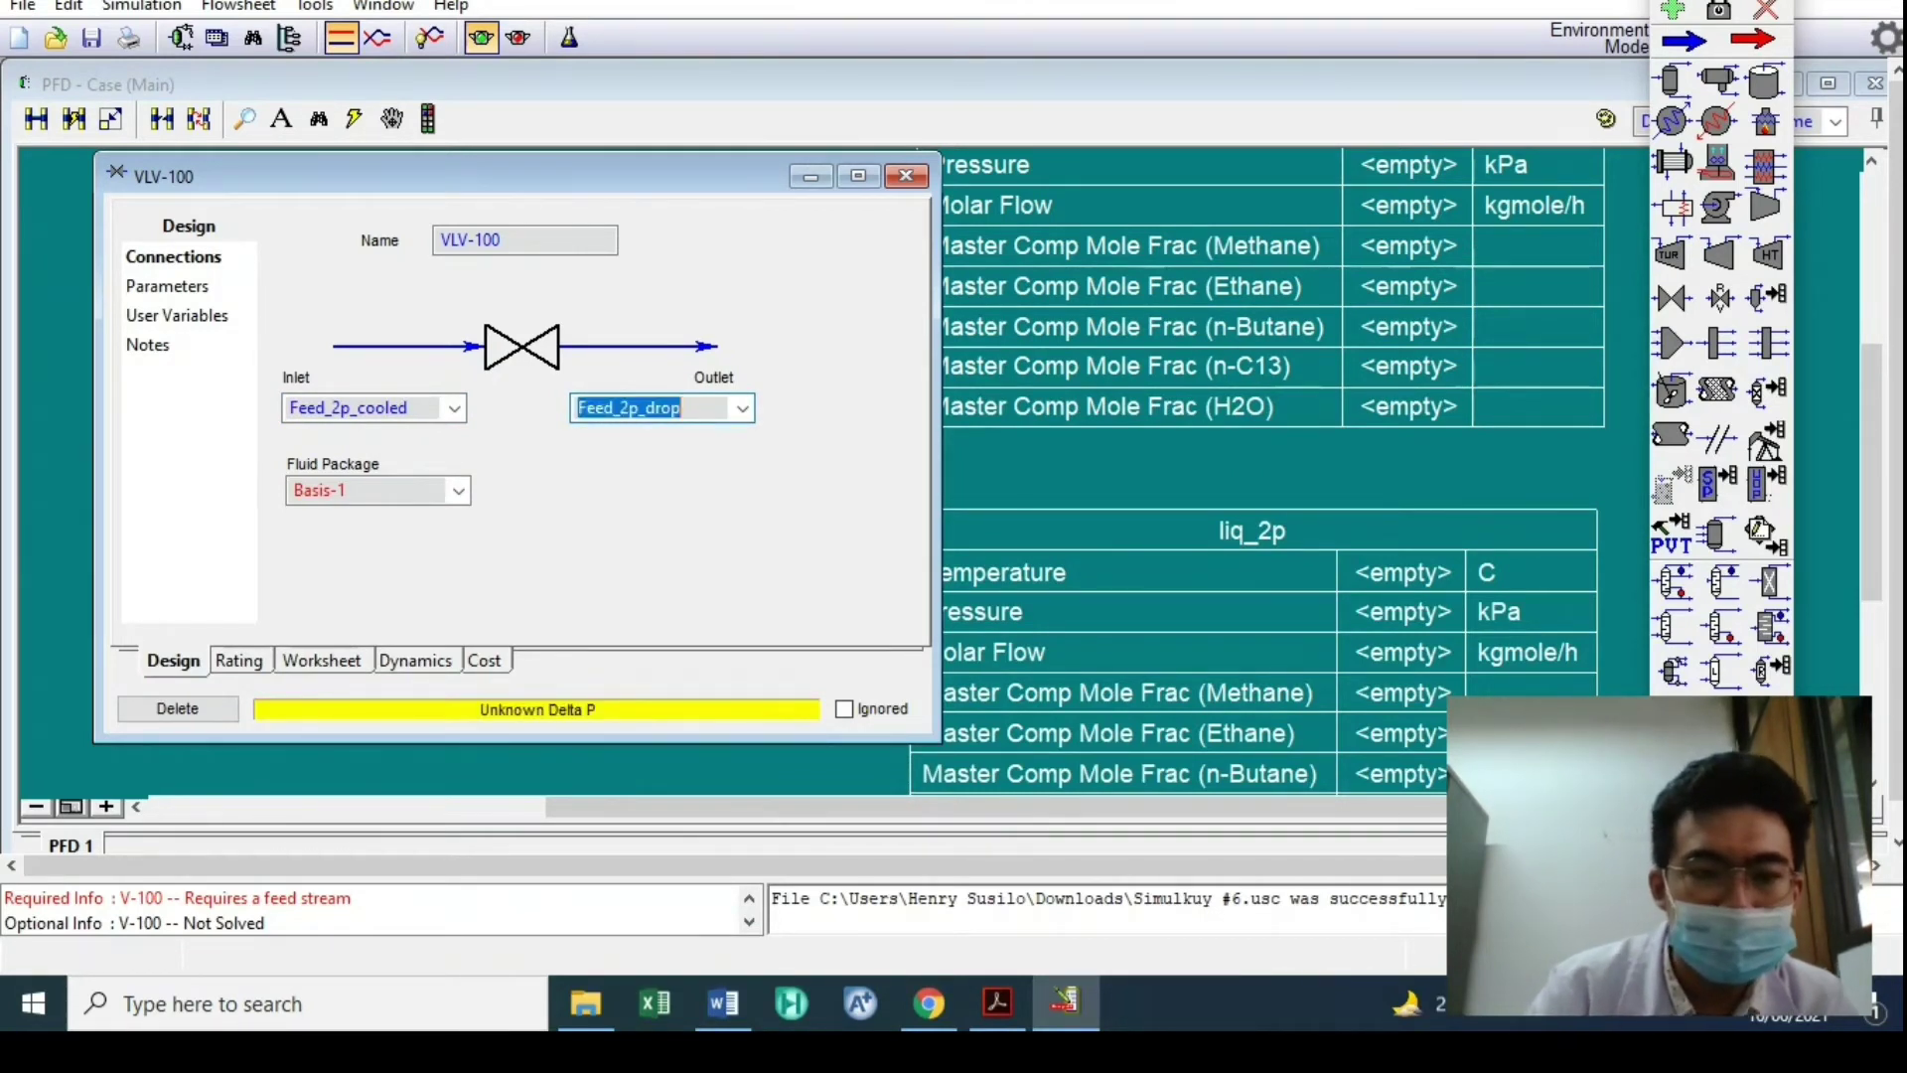
left_click(906, 176)
Move cooler E-100 farther from the valve and connect Feed_2p_drop as the inlet of separator V-100
left_click_drag(468, 473, 391, 457)
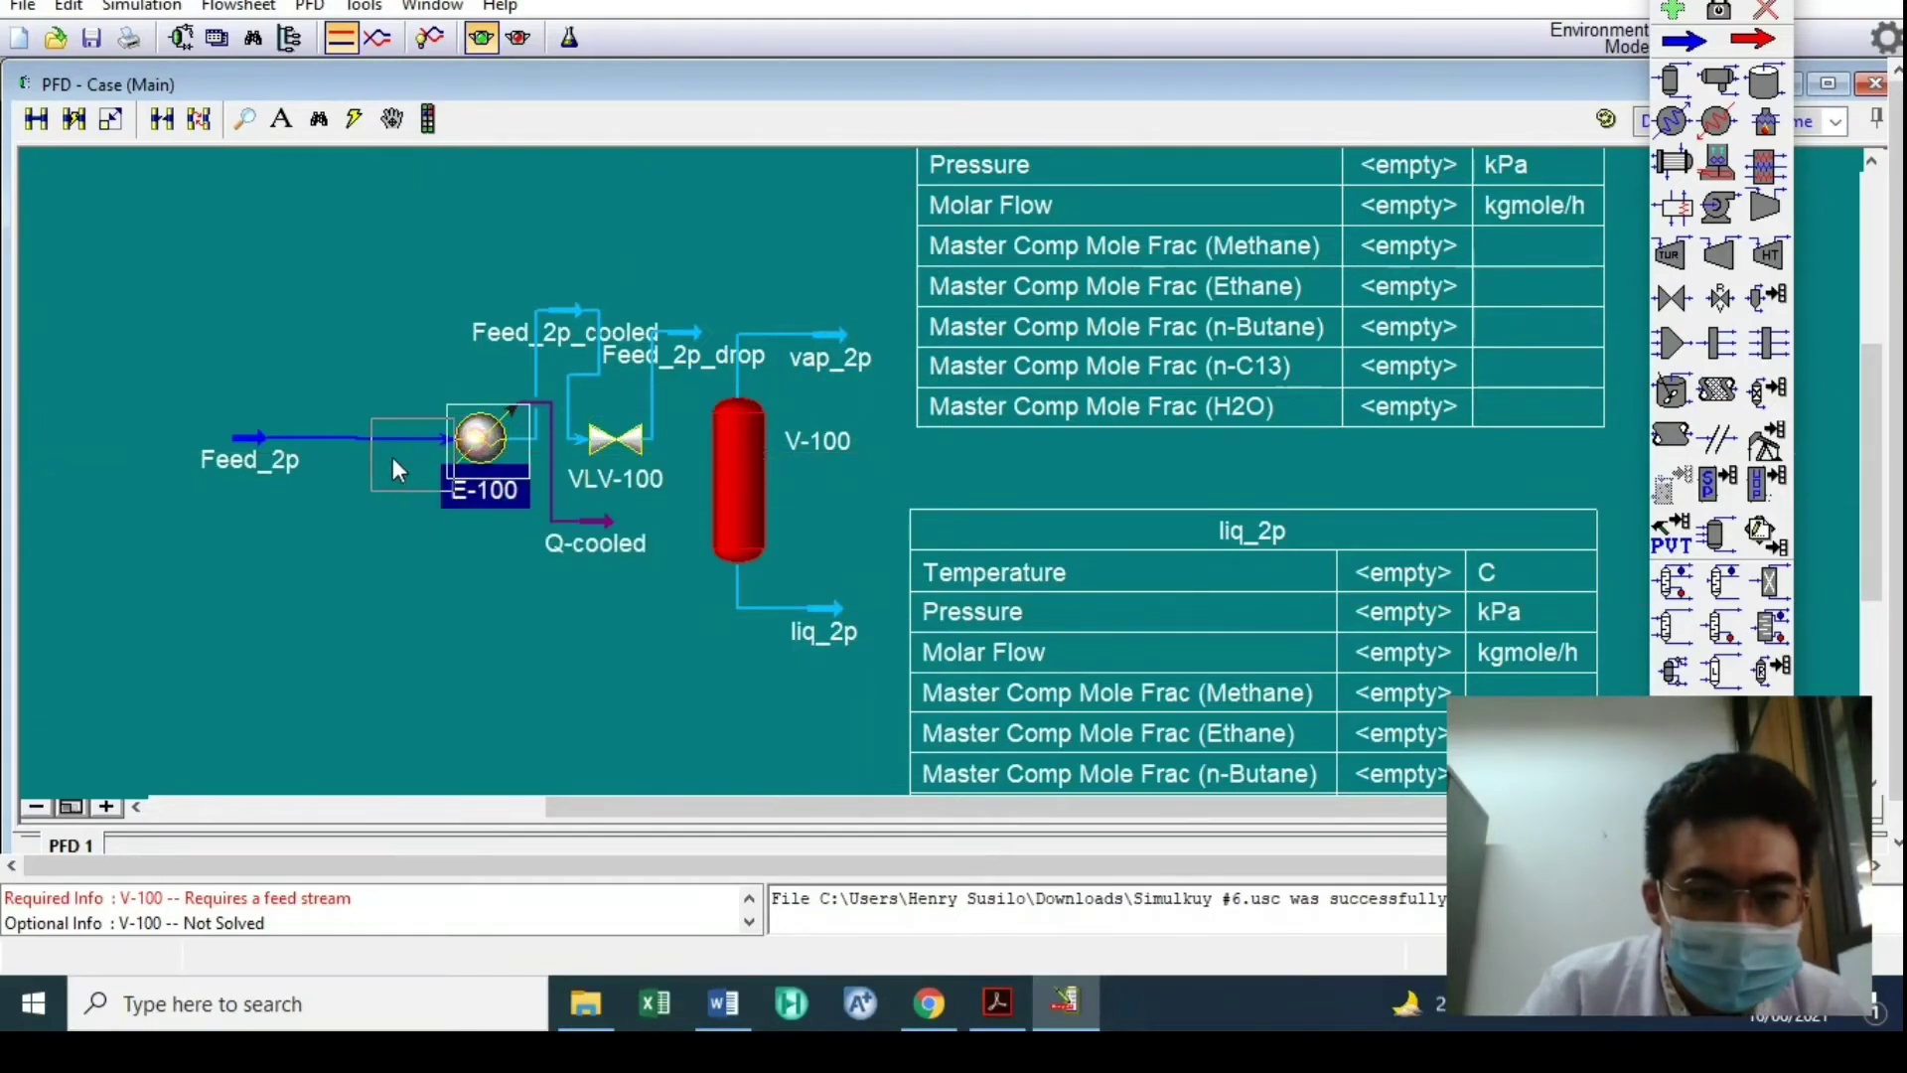
double_click(723, 475)
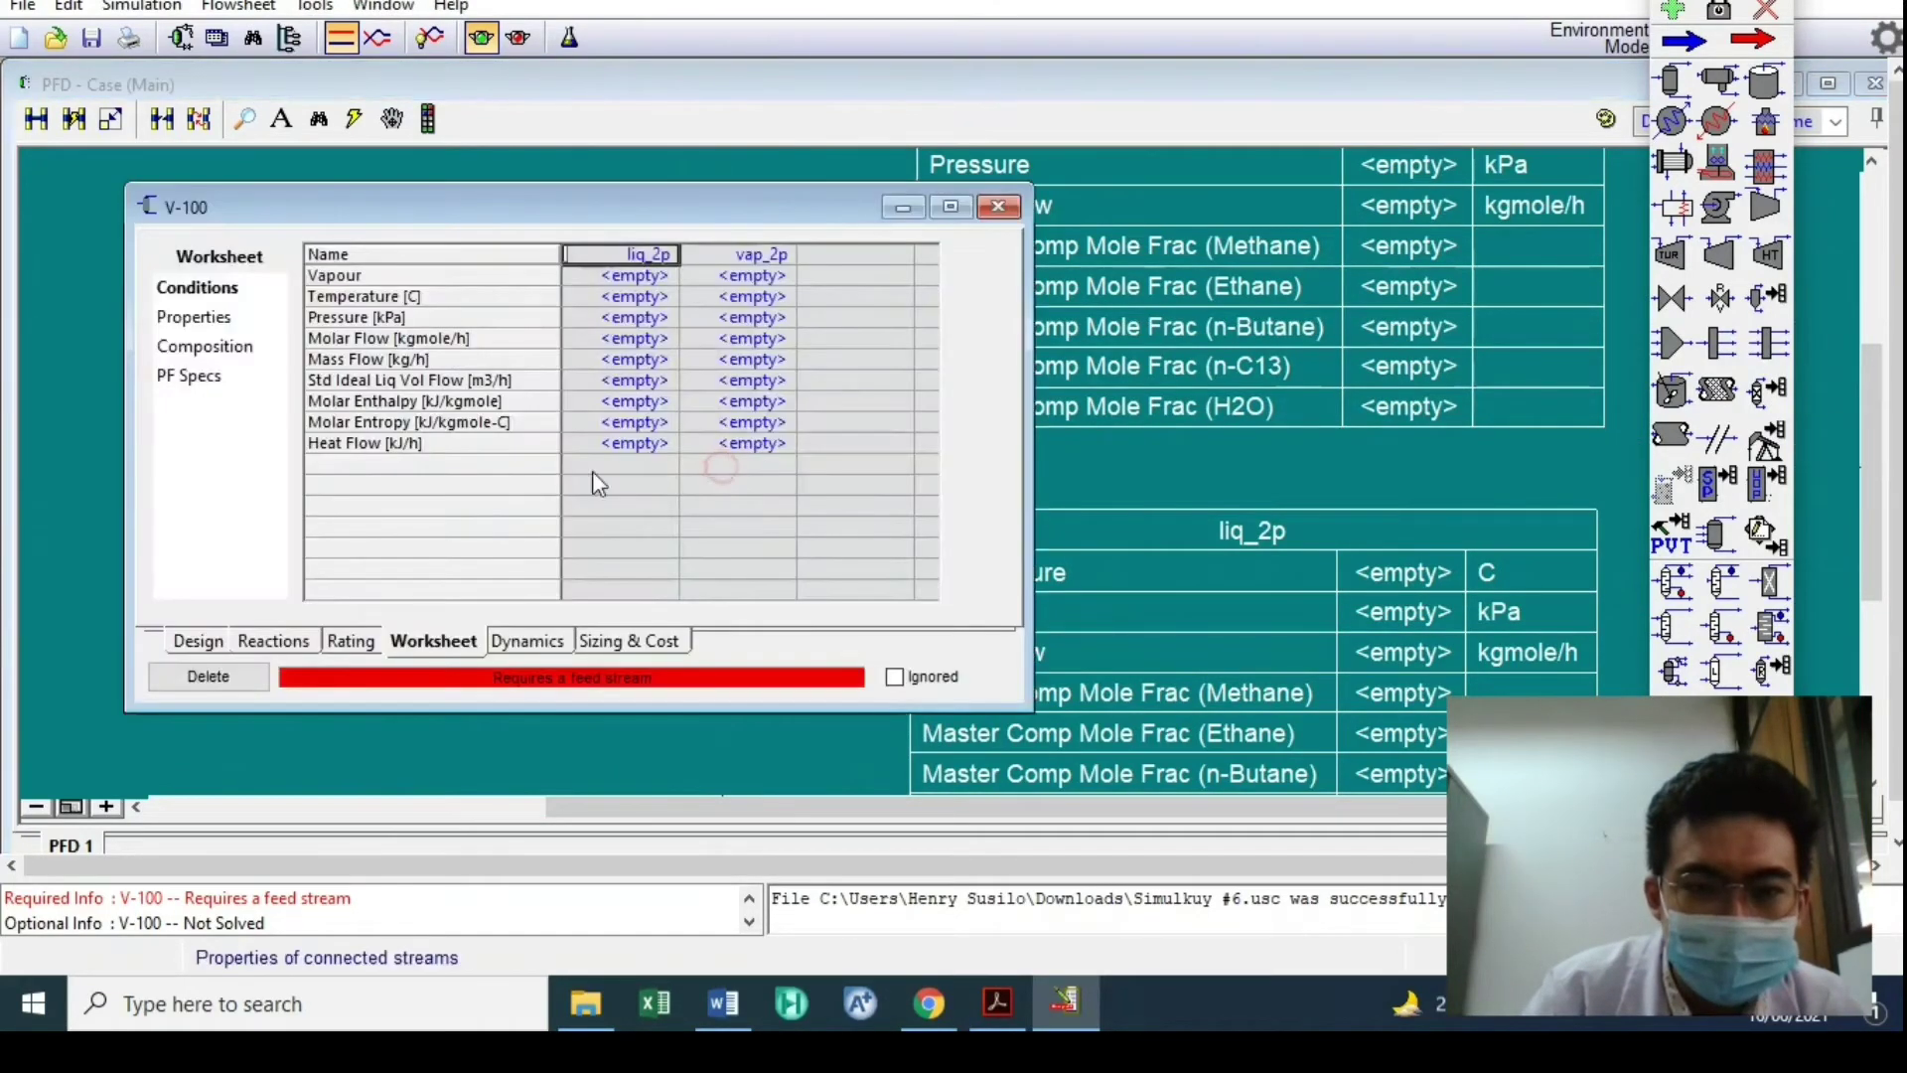
left_click(191, 644)
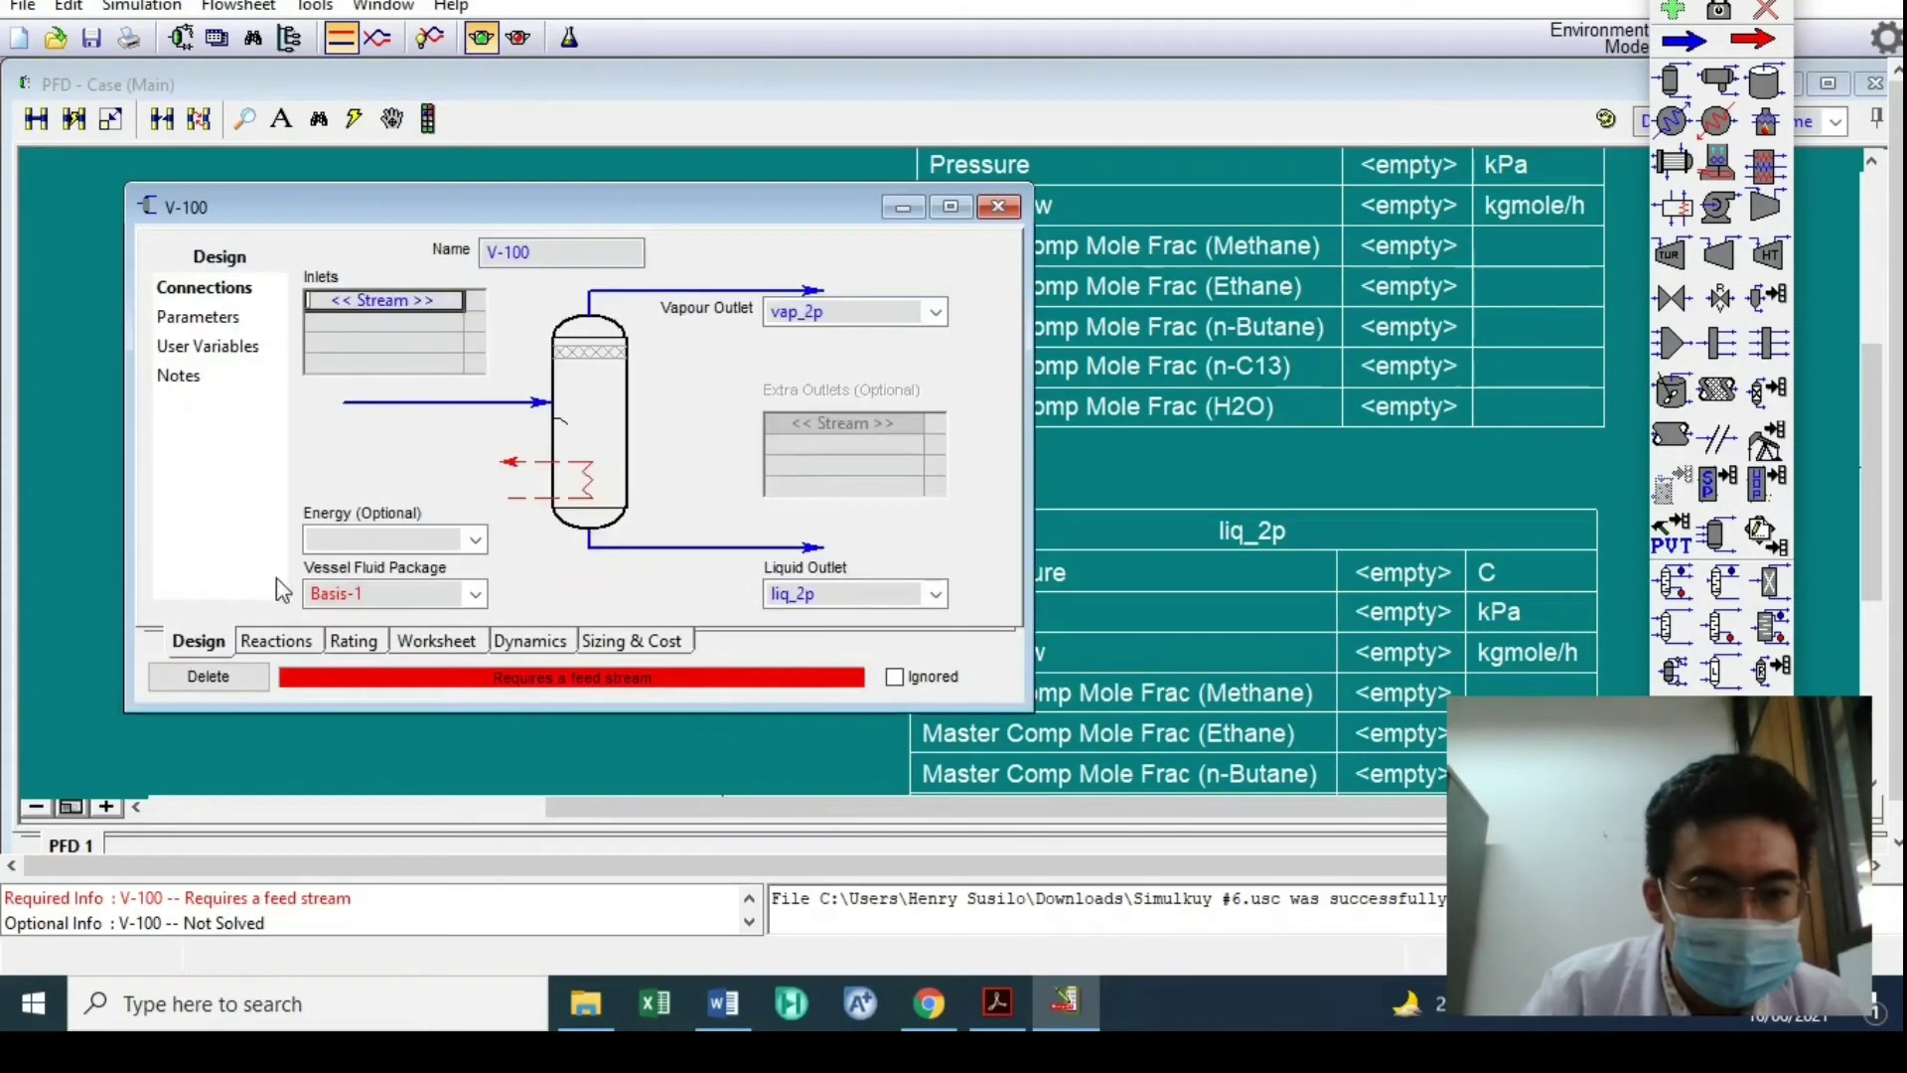
left_click(449, 308)
left_click(431, 324)
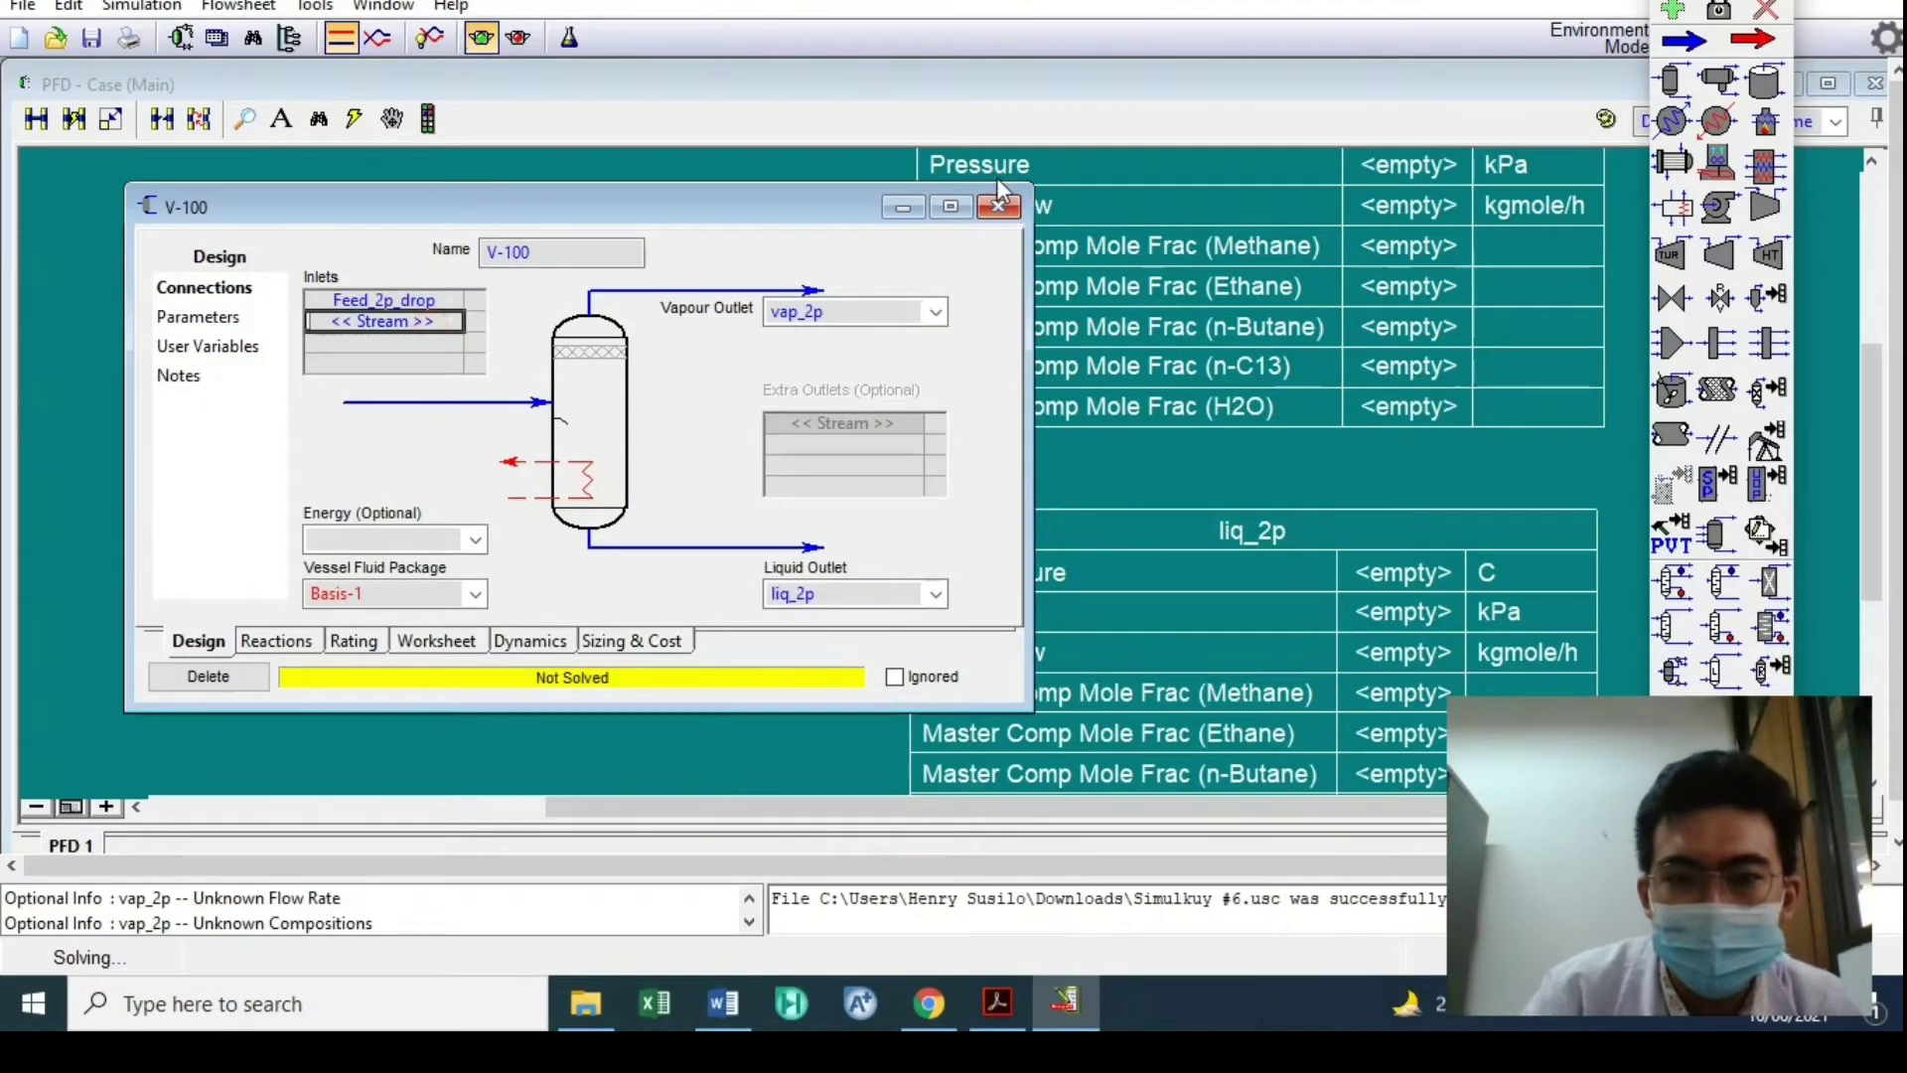
left_click(998, 207)
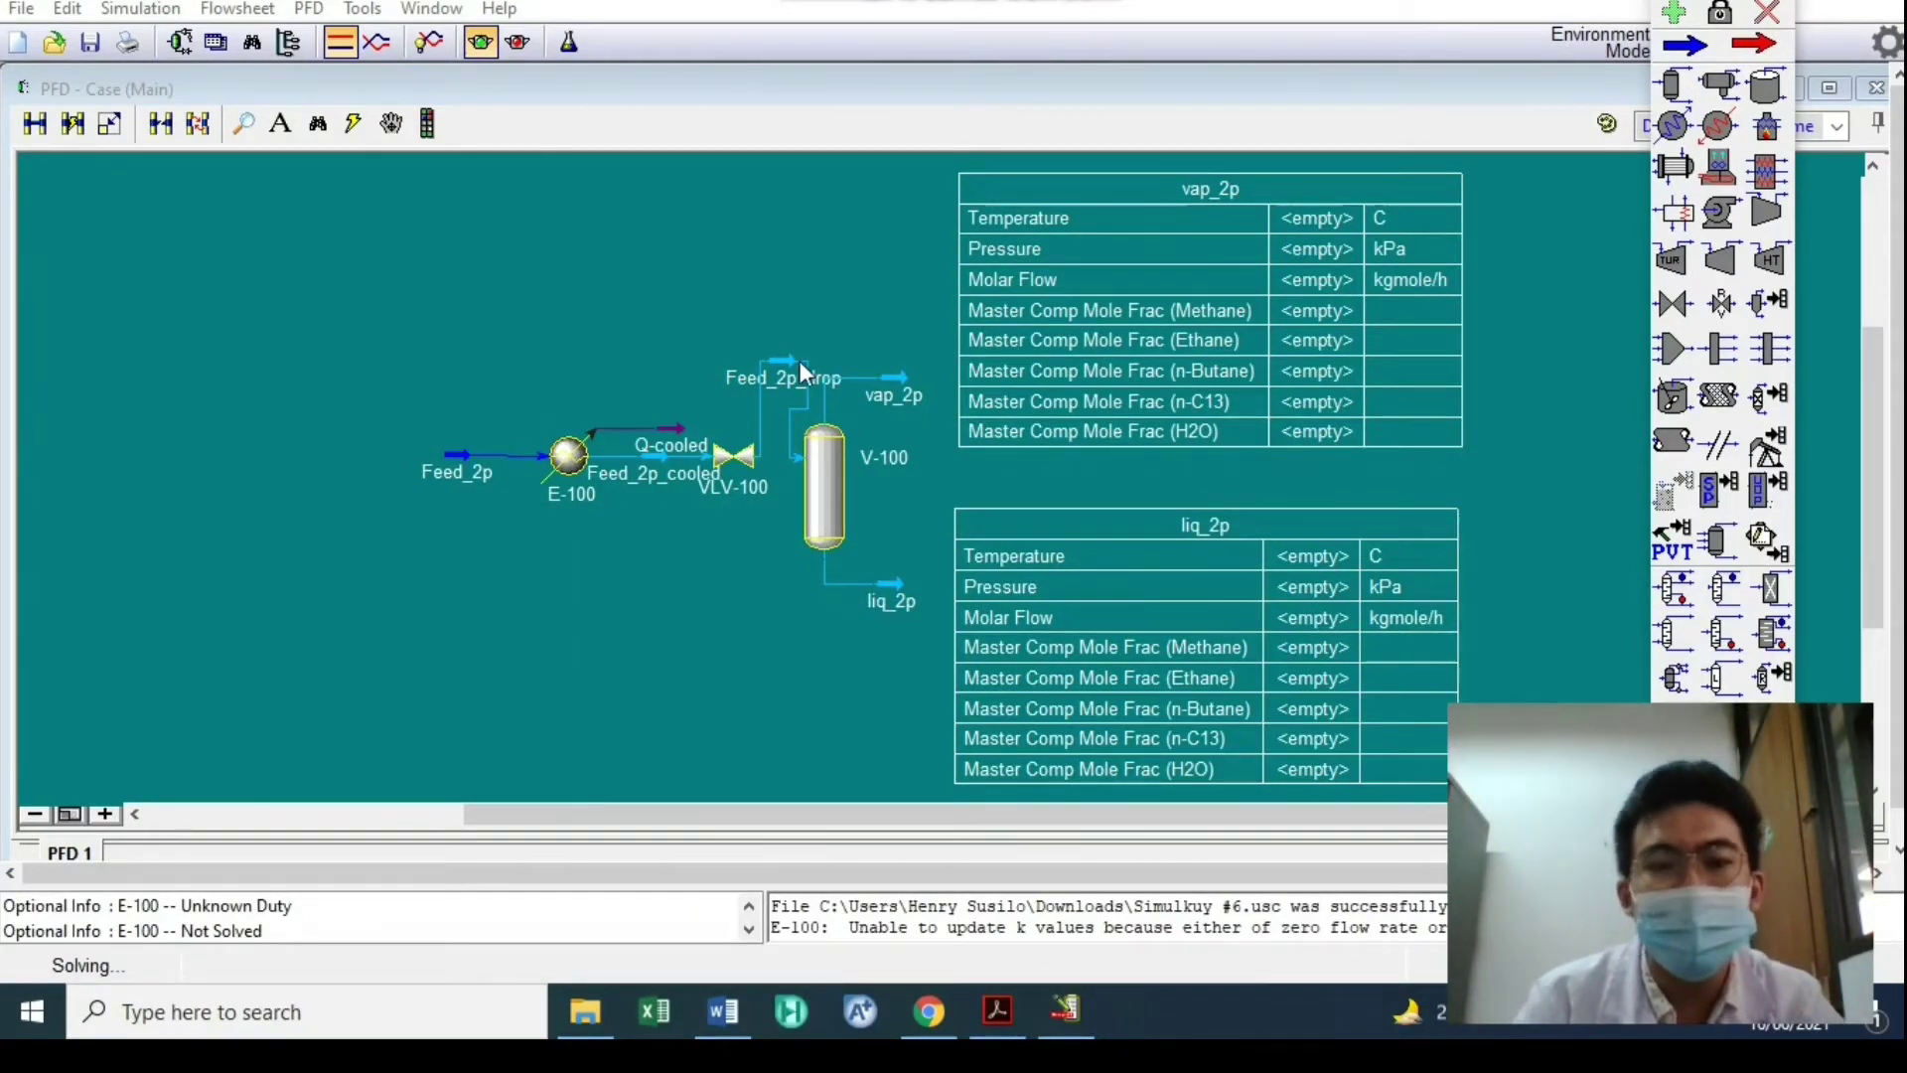
Set the temperature of the cooler outlet stream Feed_2p_cooled to 50 °C in the E-100 worksheet
double_click(574, 459)
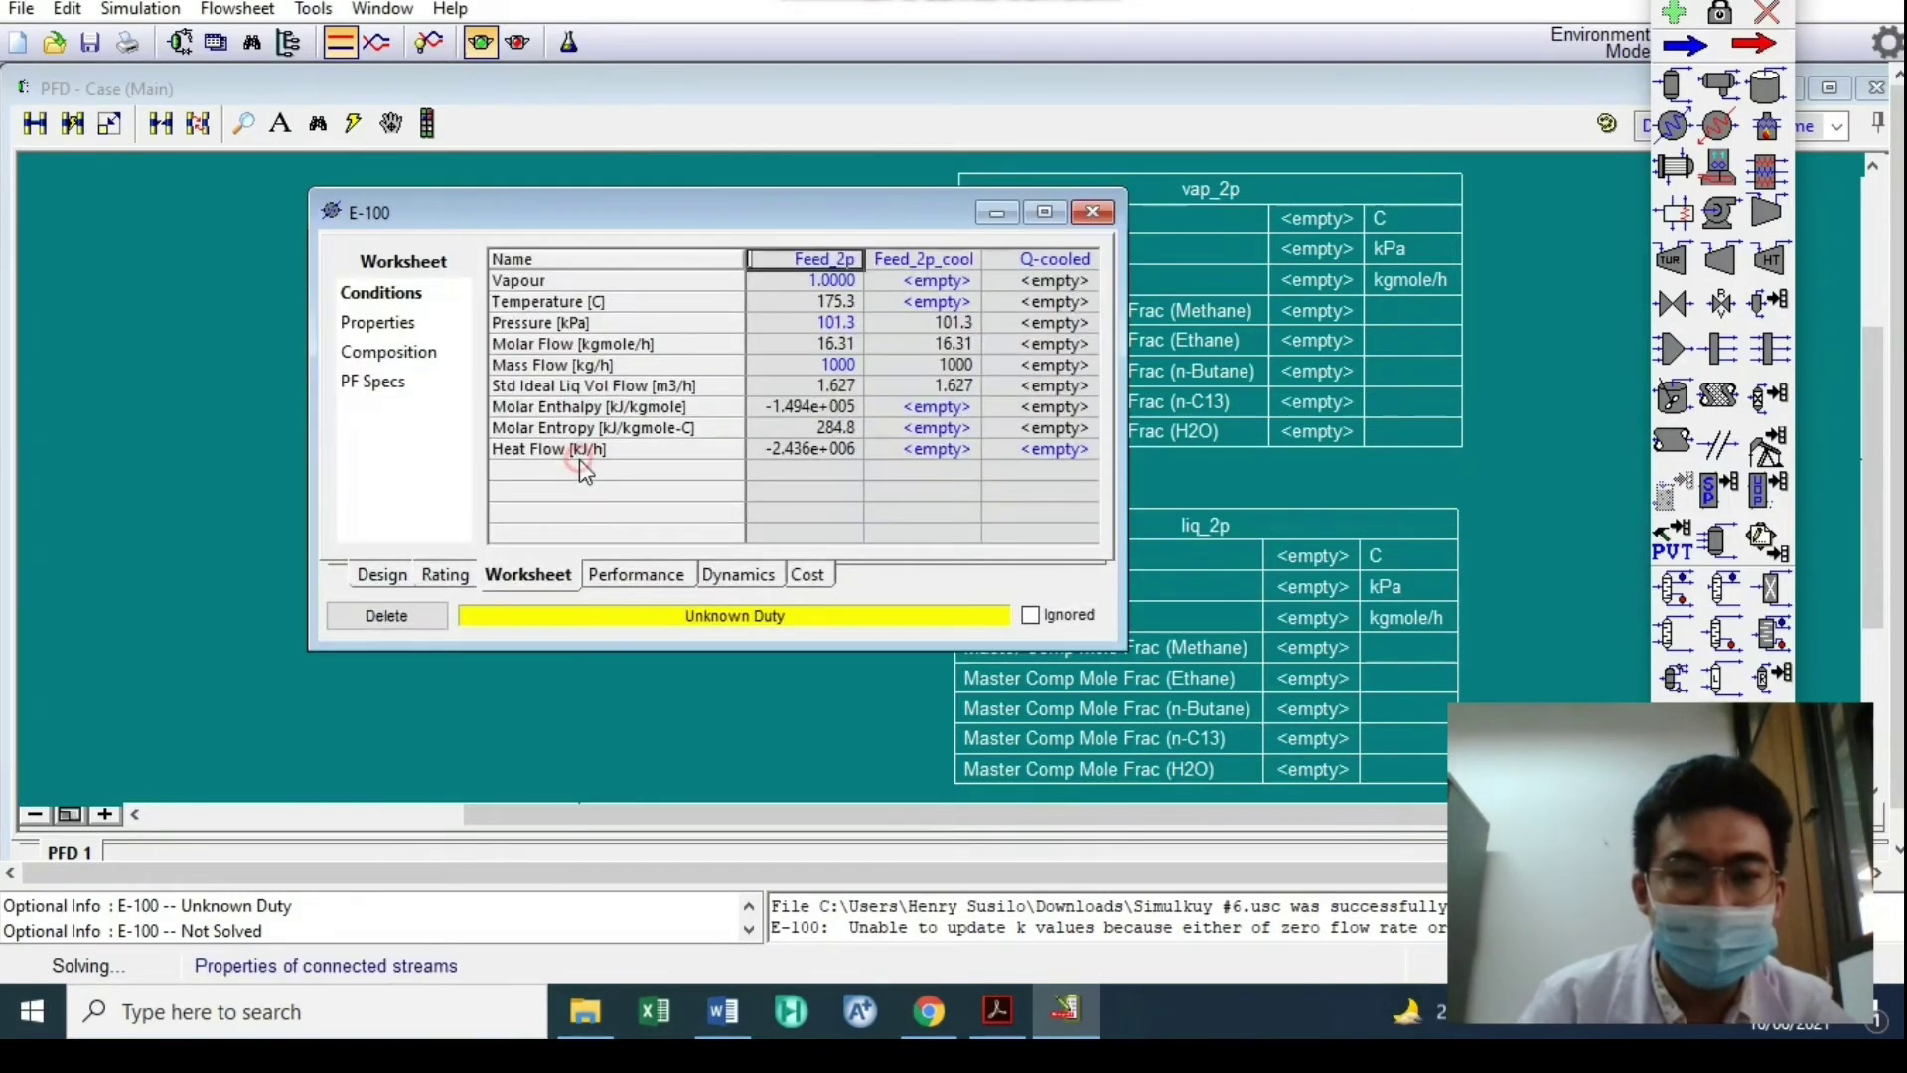
left_click(905, 306)
type("50")
key("Return")
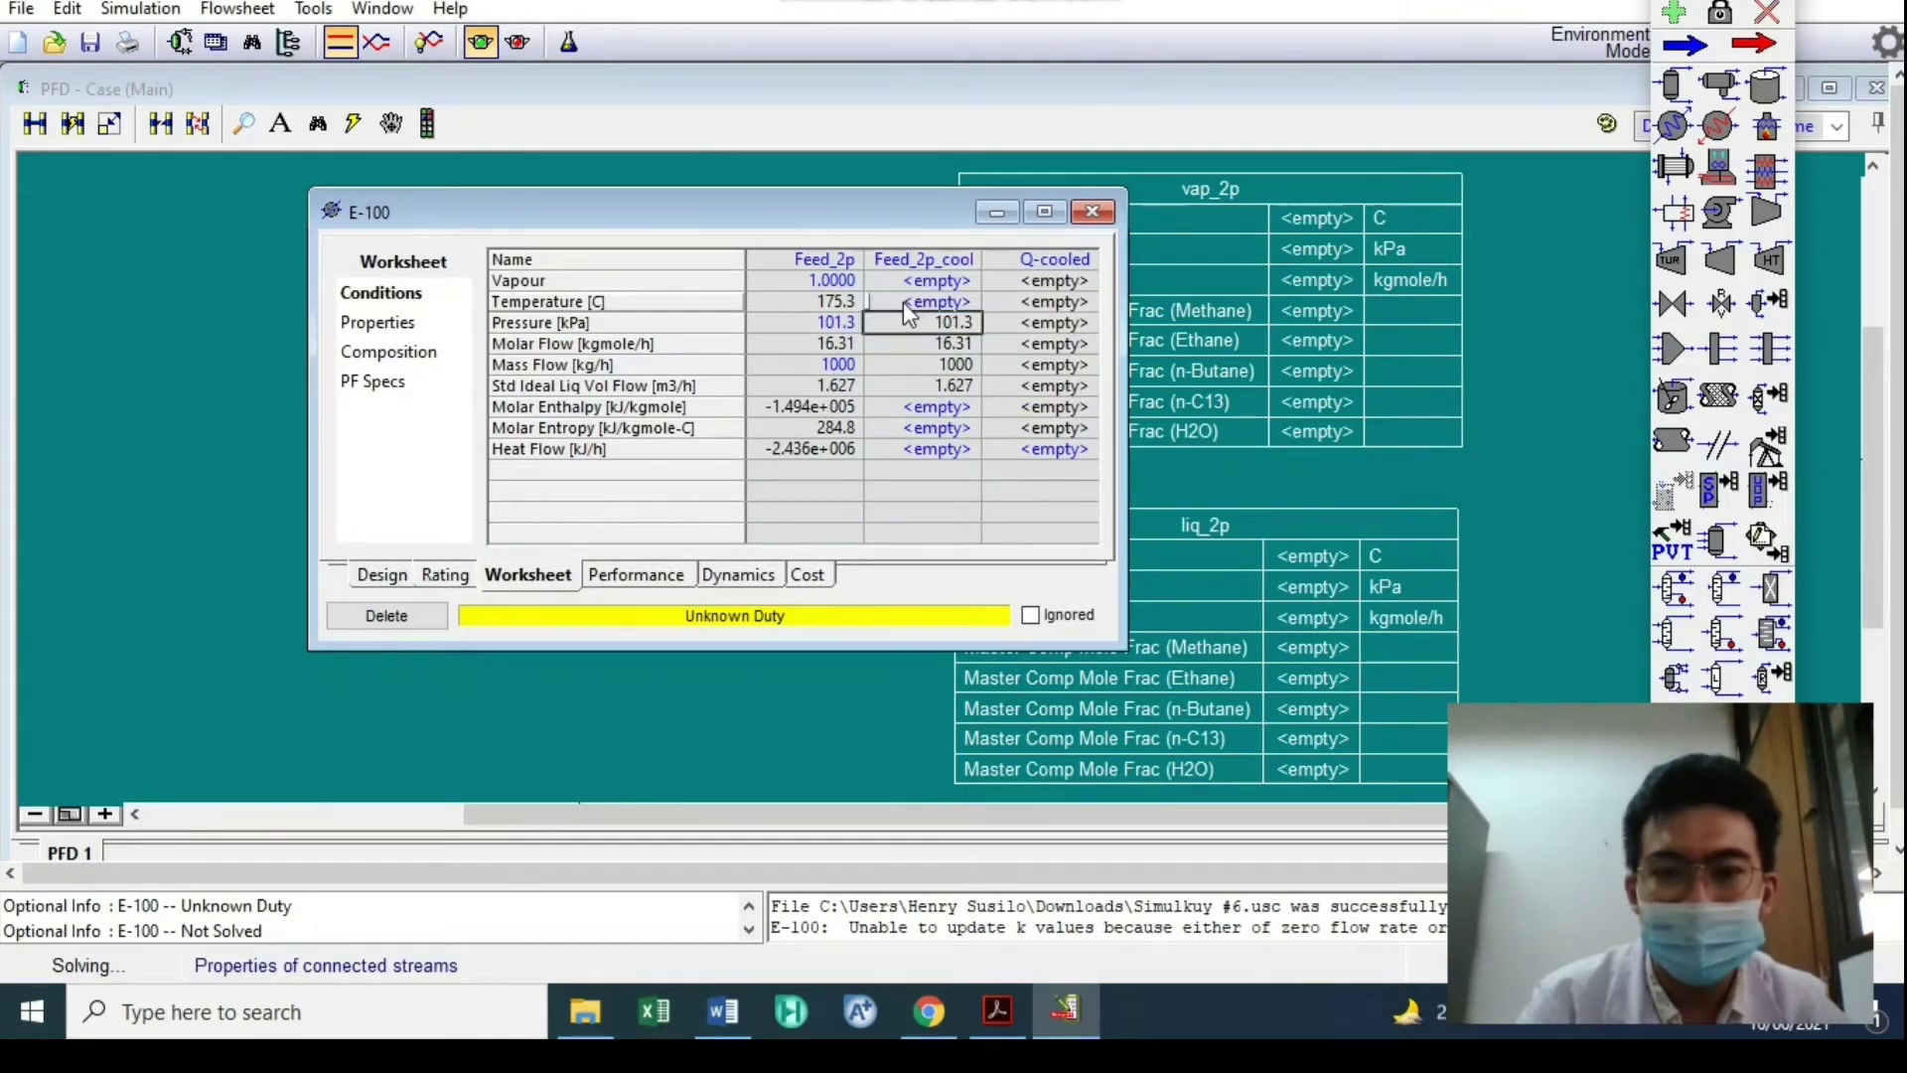
left_click(1103, 215)
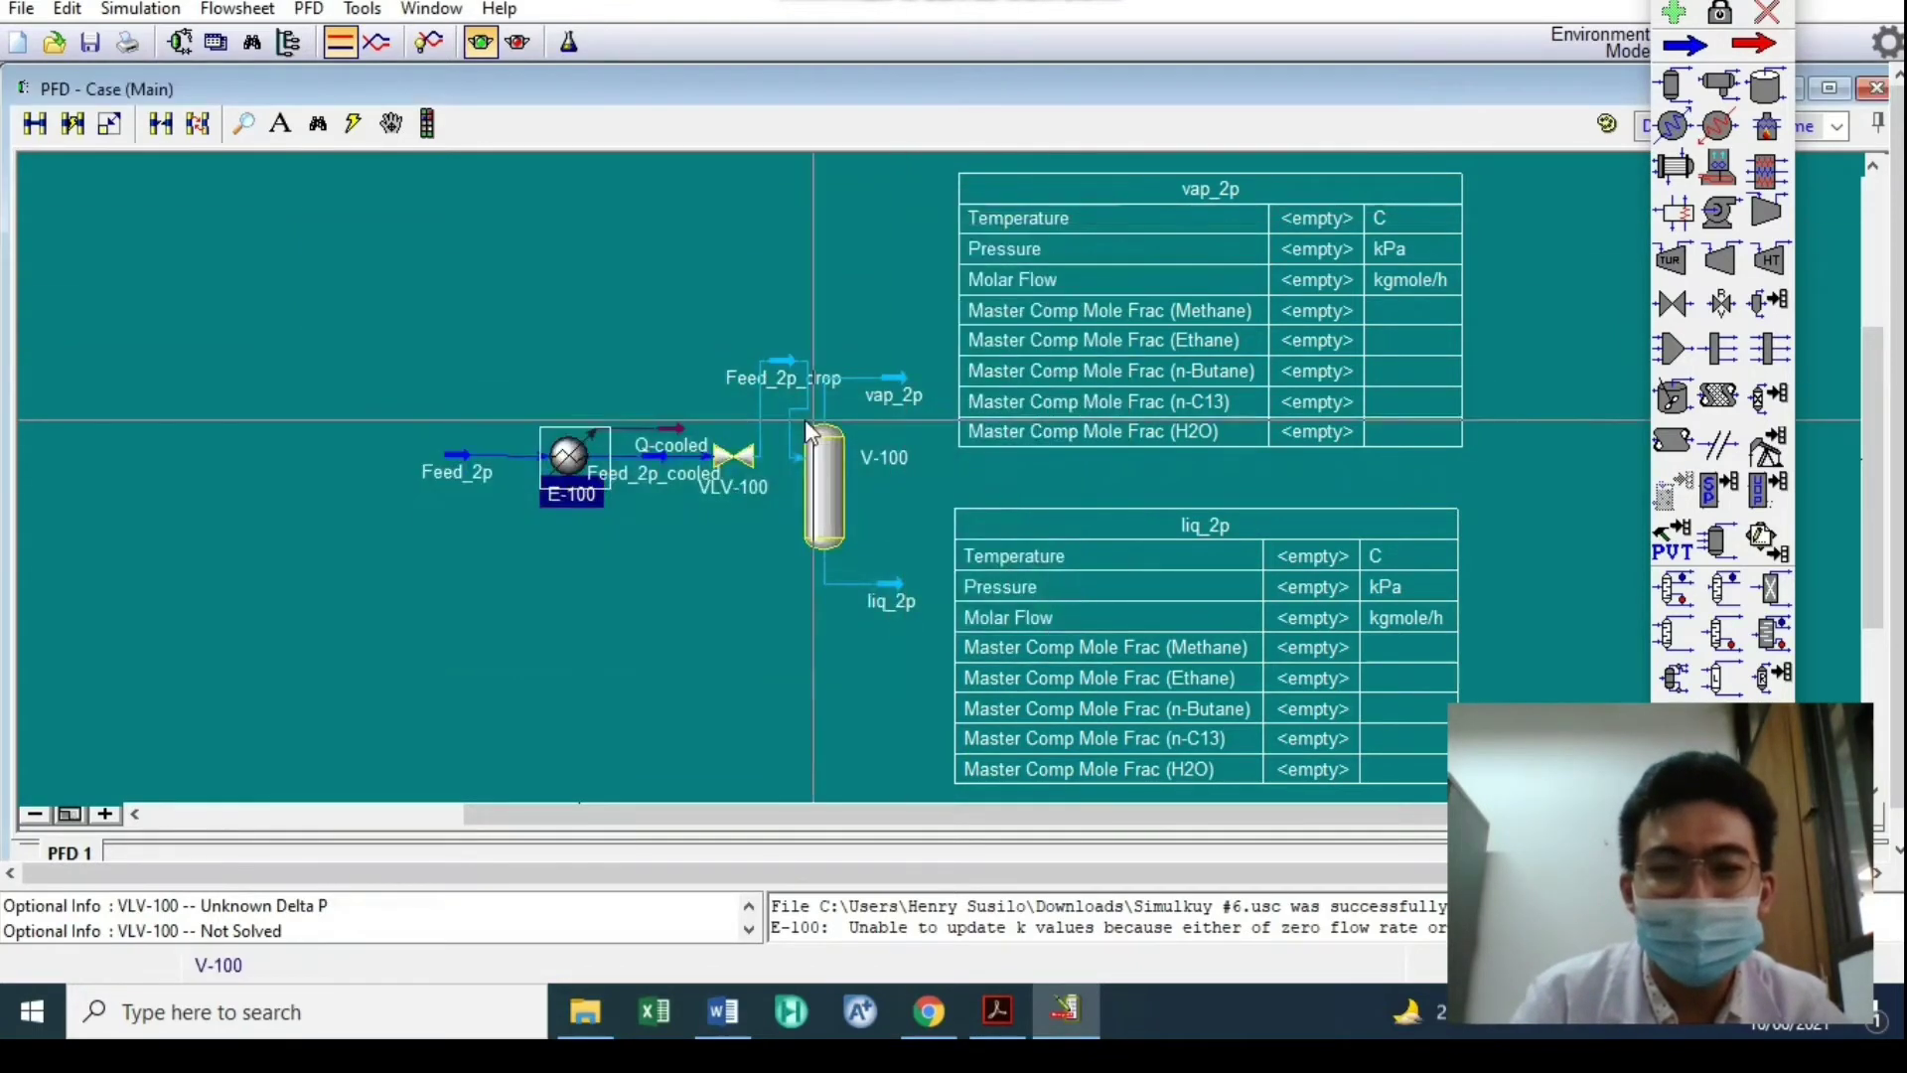
Set the pressure of the valve outlet stream Feed_2p_drop to 50 kPa in the VLV-100 worksheet conditions
double_click(740, 459)
left_click(456, 383)
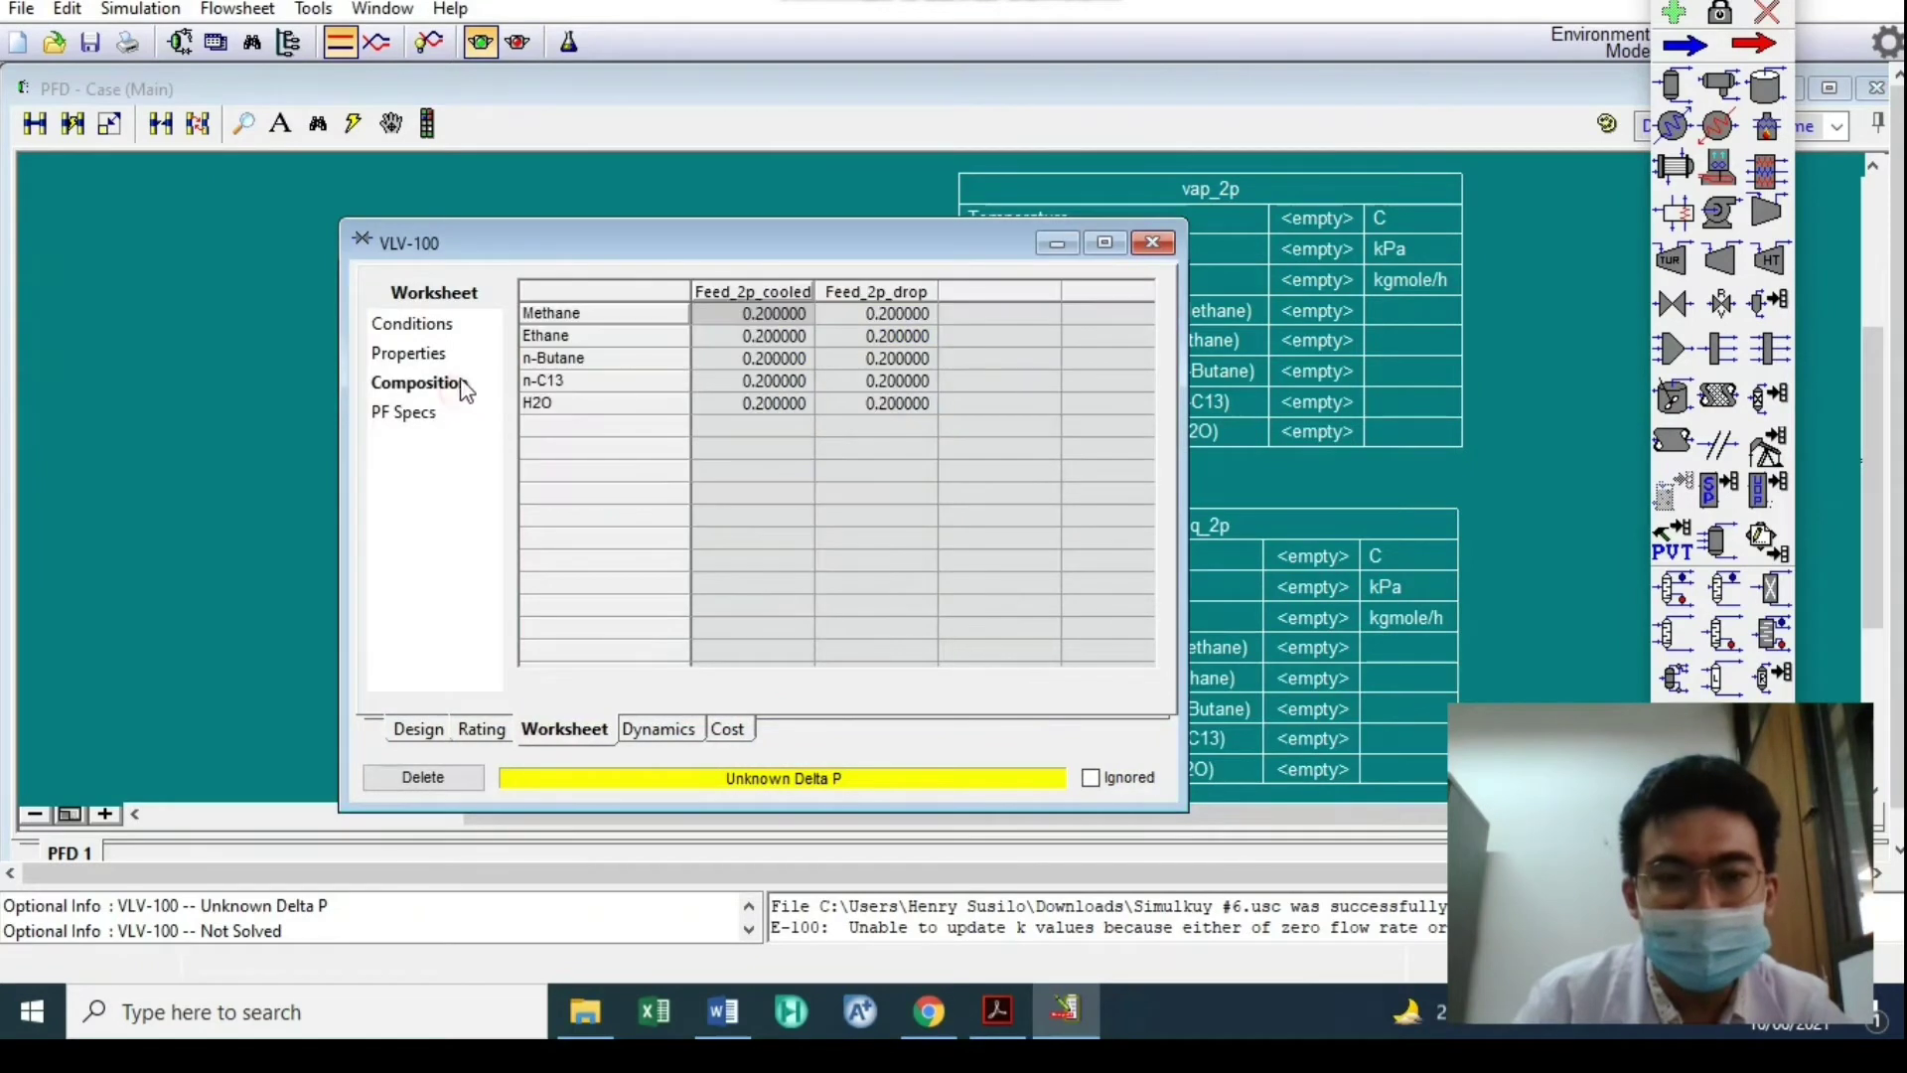
left_click(417, 353)
left_click(411, 324)
left_click(972, 344)
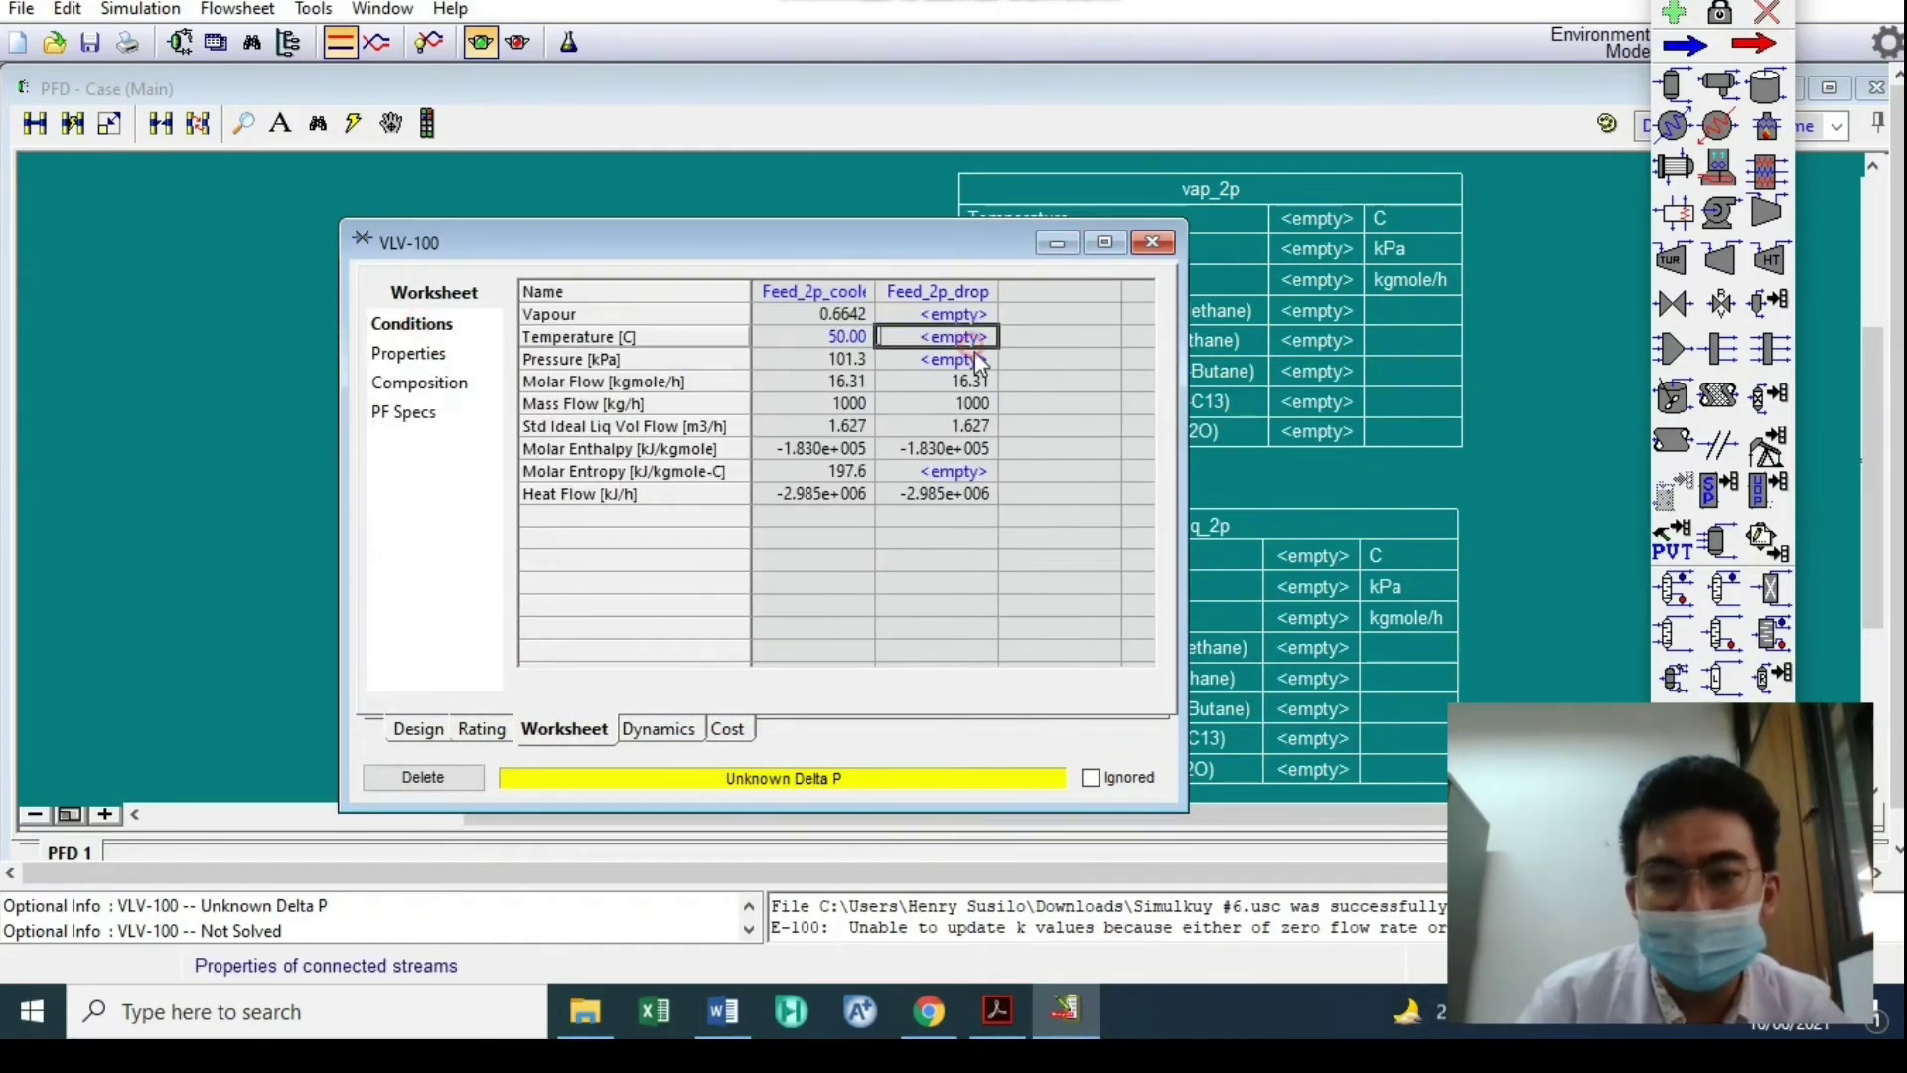
left_click(974, 354)
type("50")
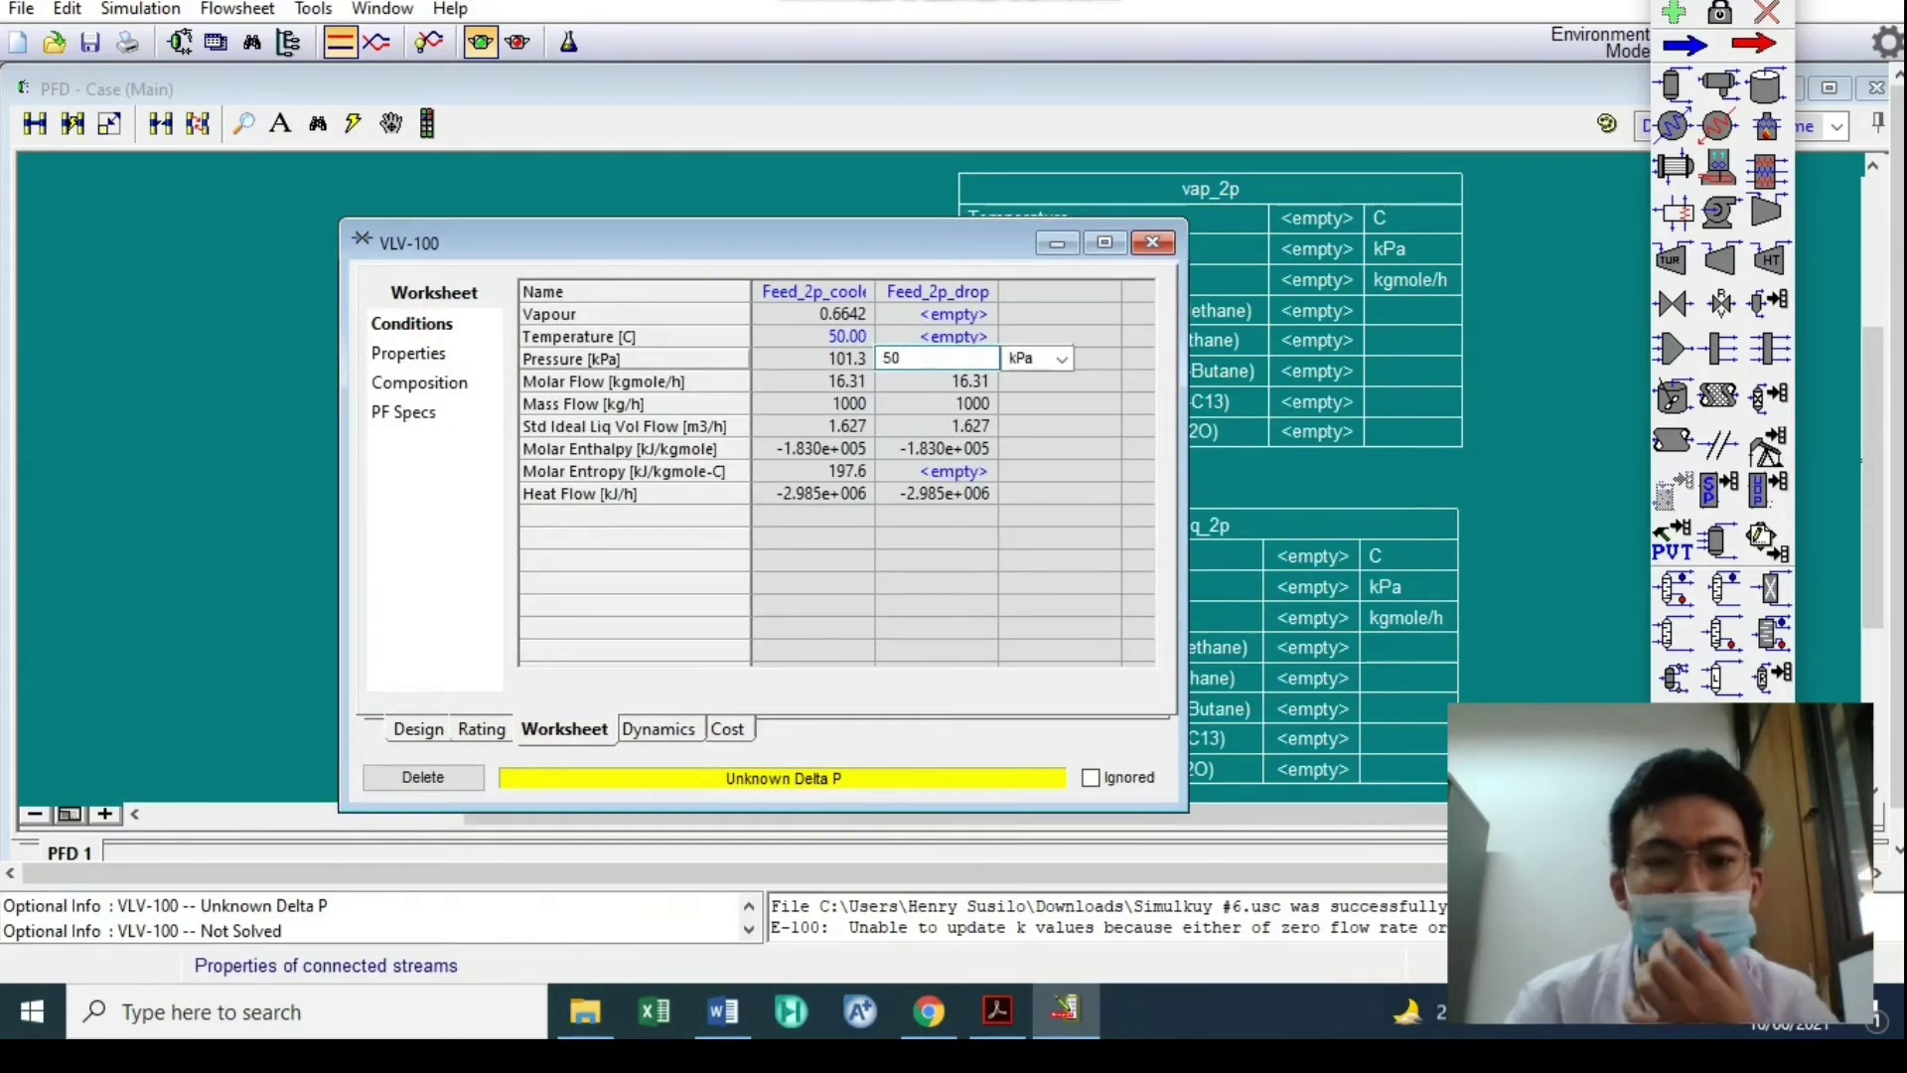
key("Return")
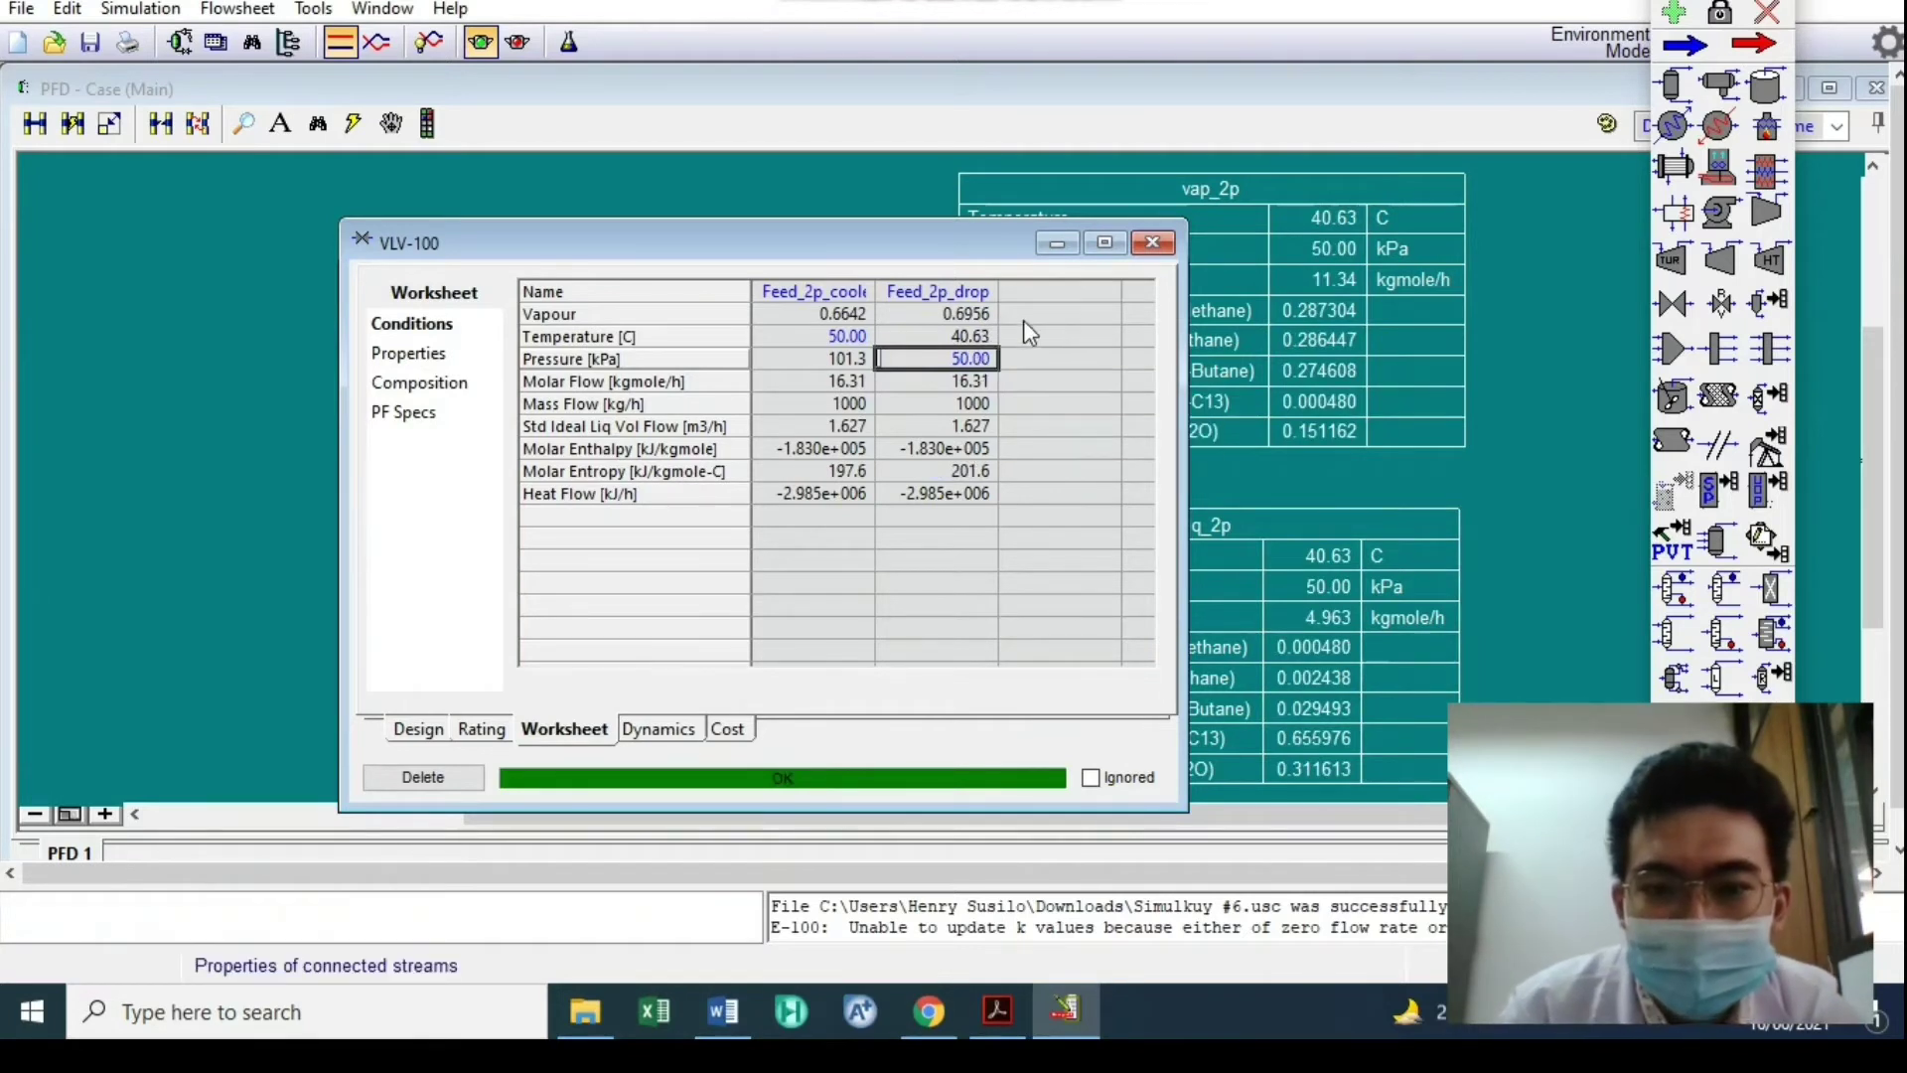
left_click(1151, 242)
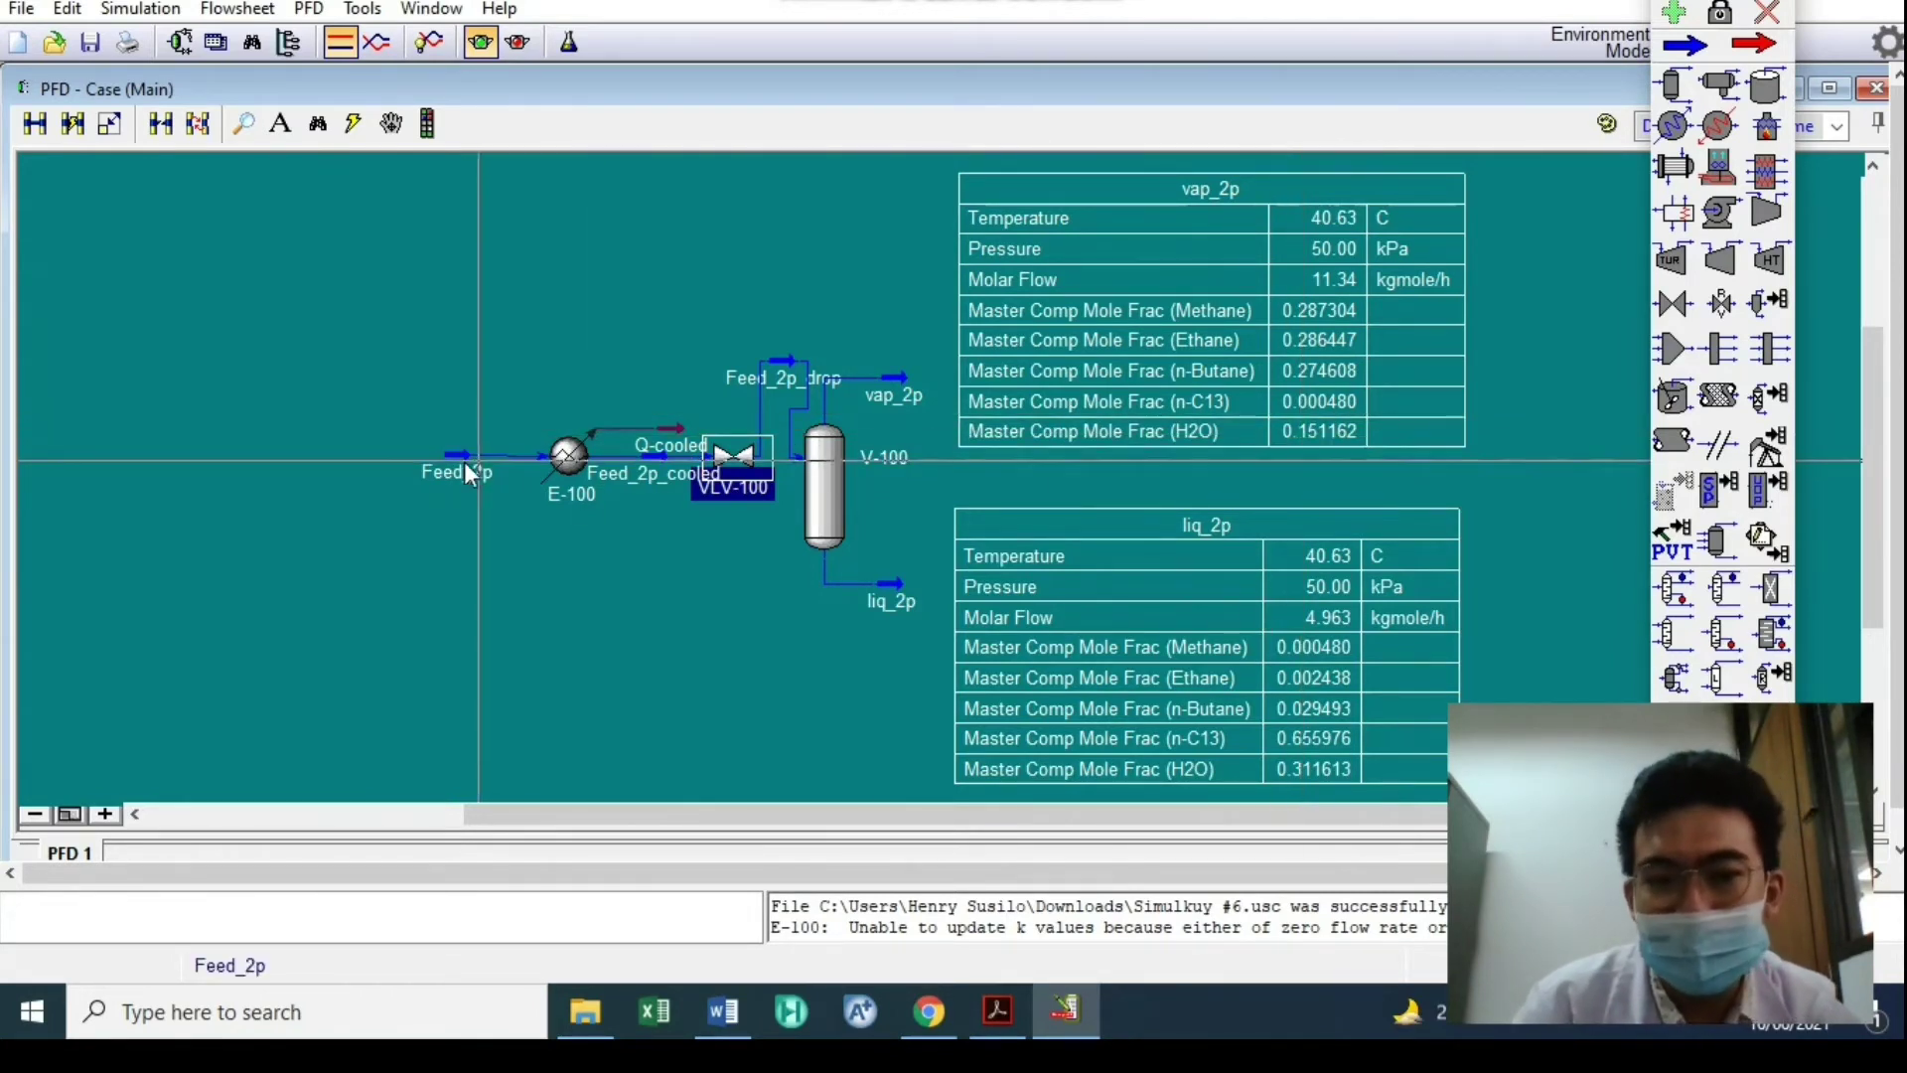
Size separator V-100 as a vertical cylinder with Quick Size and specify that it has a boot
mouse_move(459, 462)
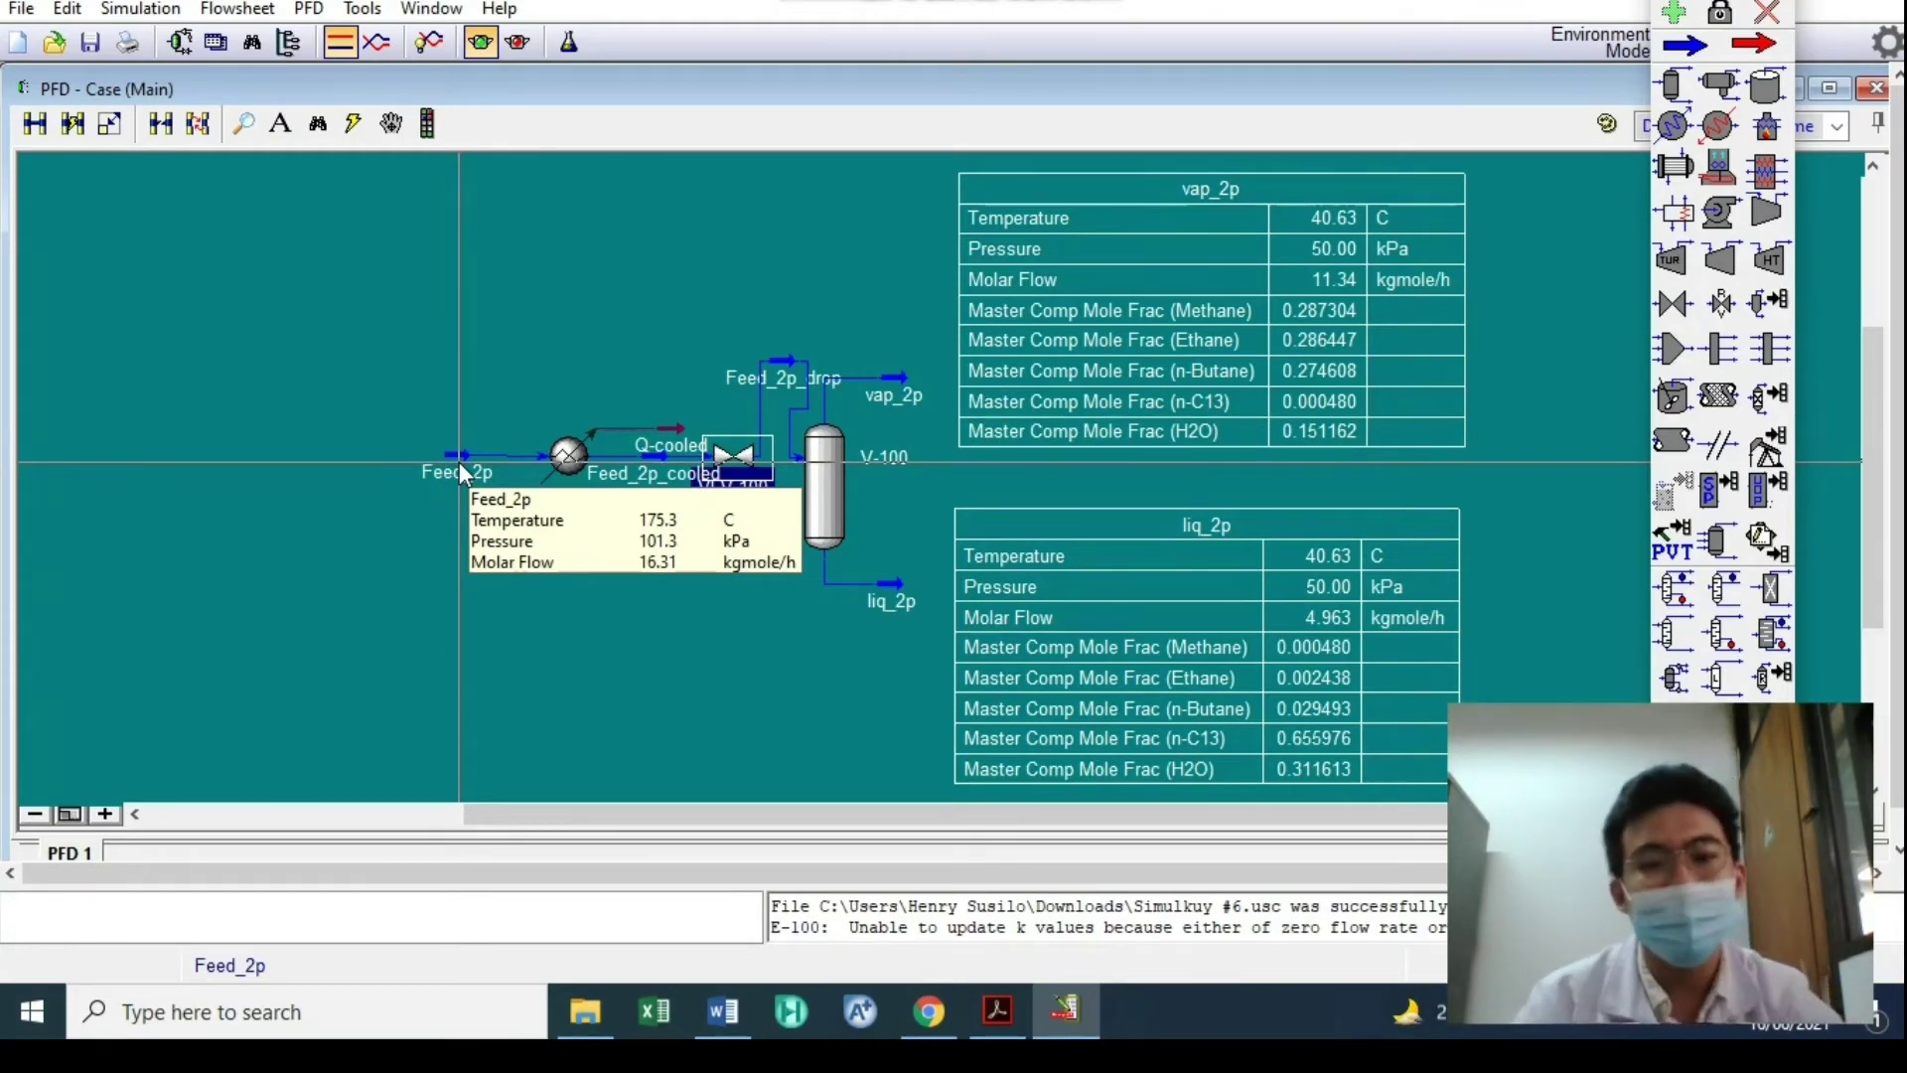
mouse_move(845, 481)
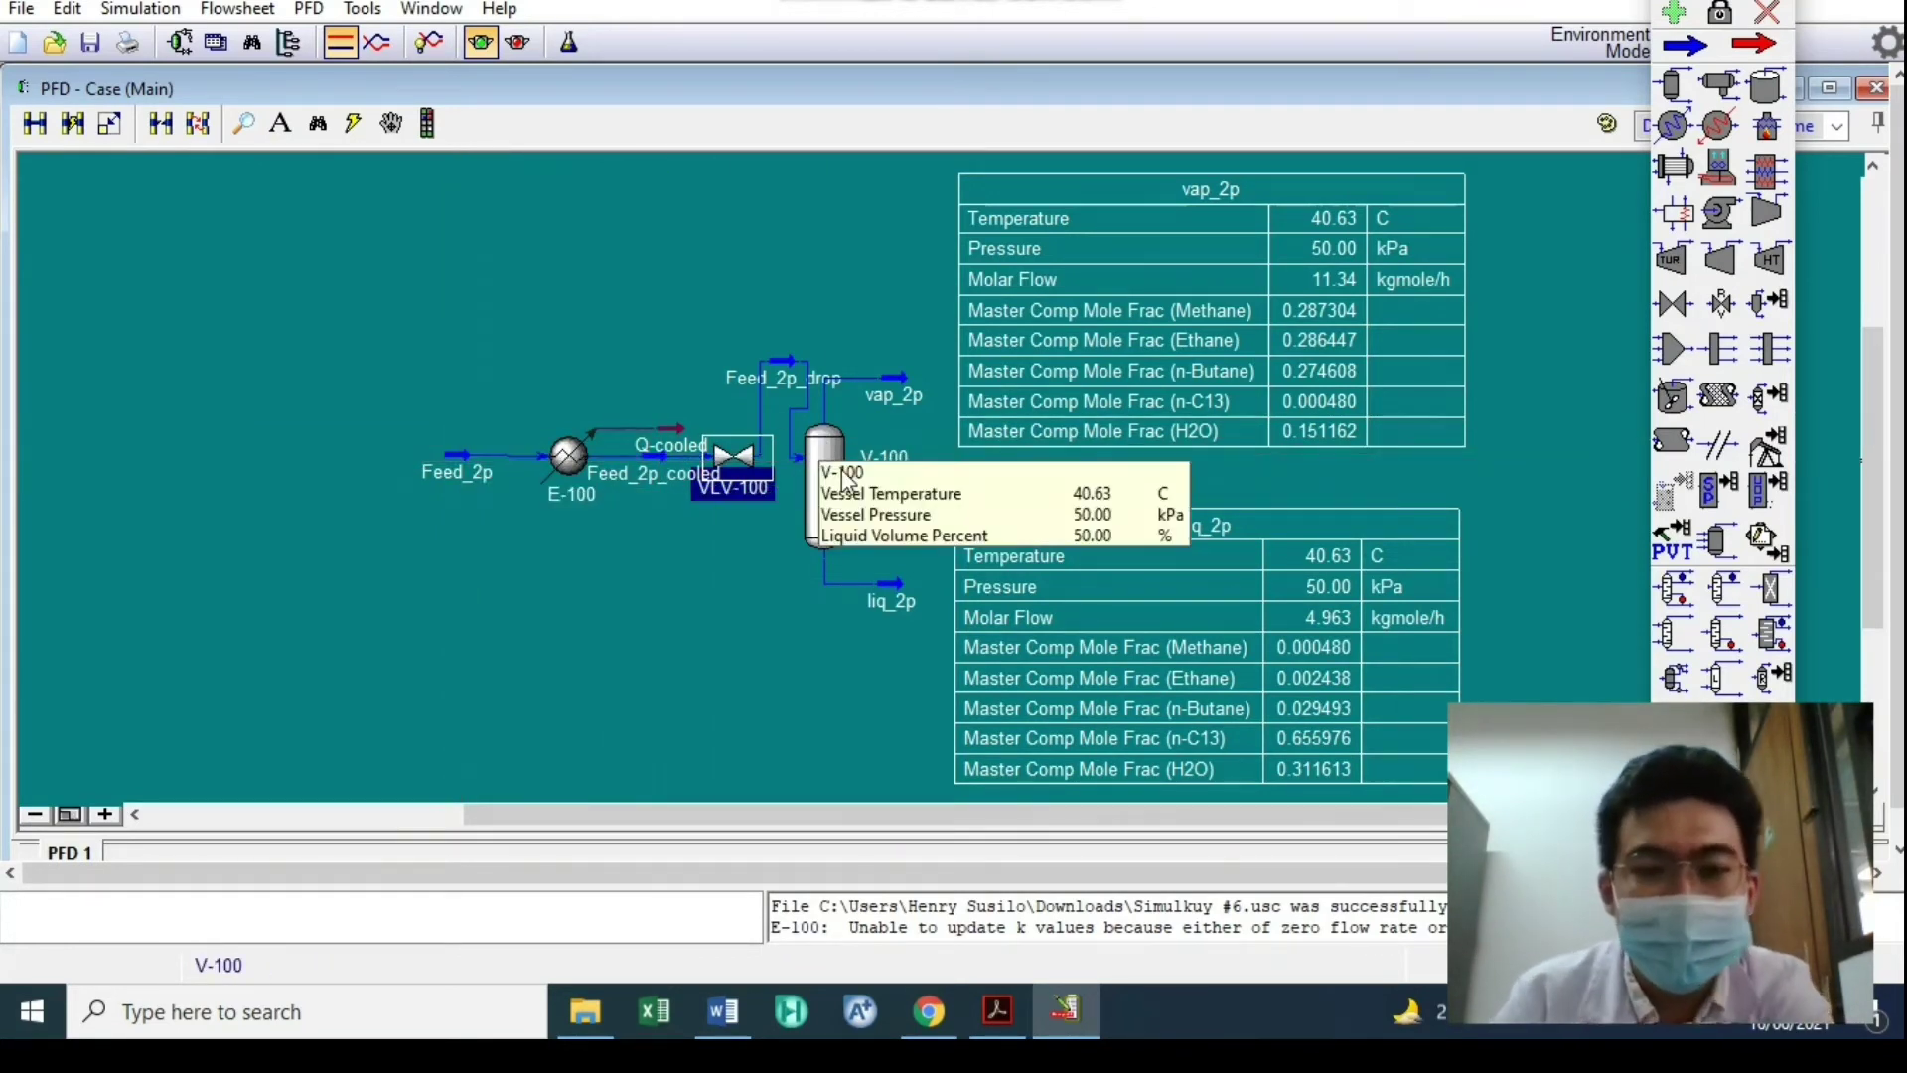
double_click(832, 483)
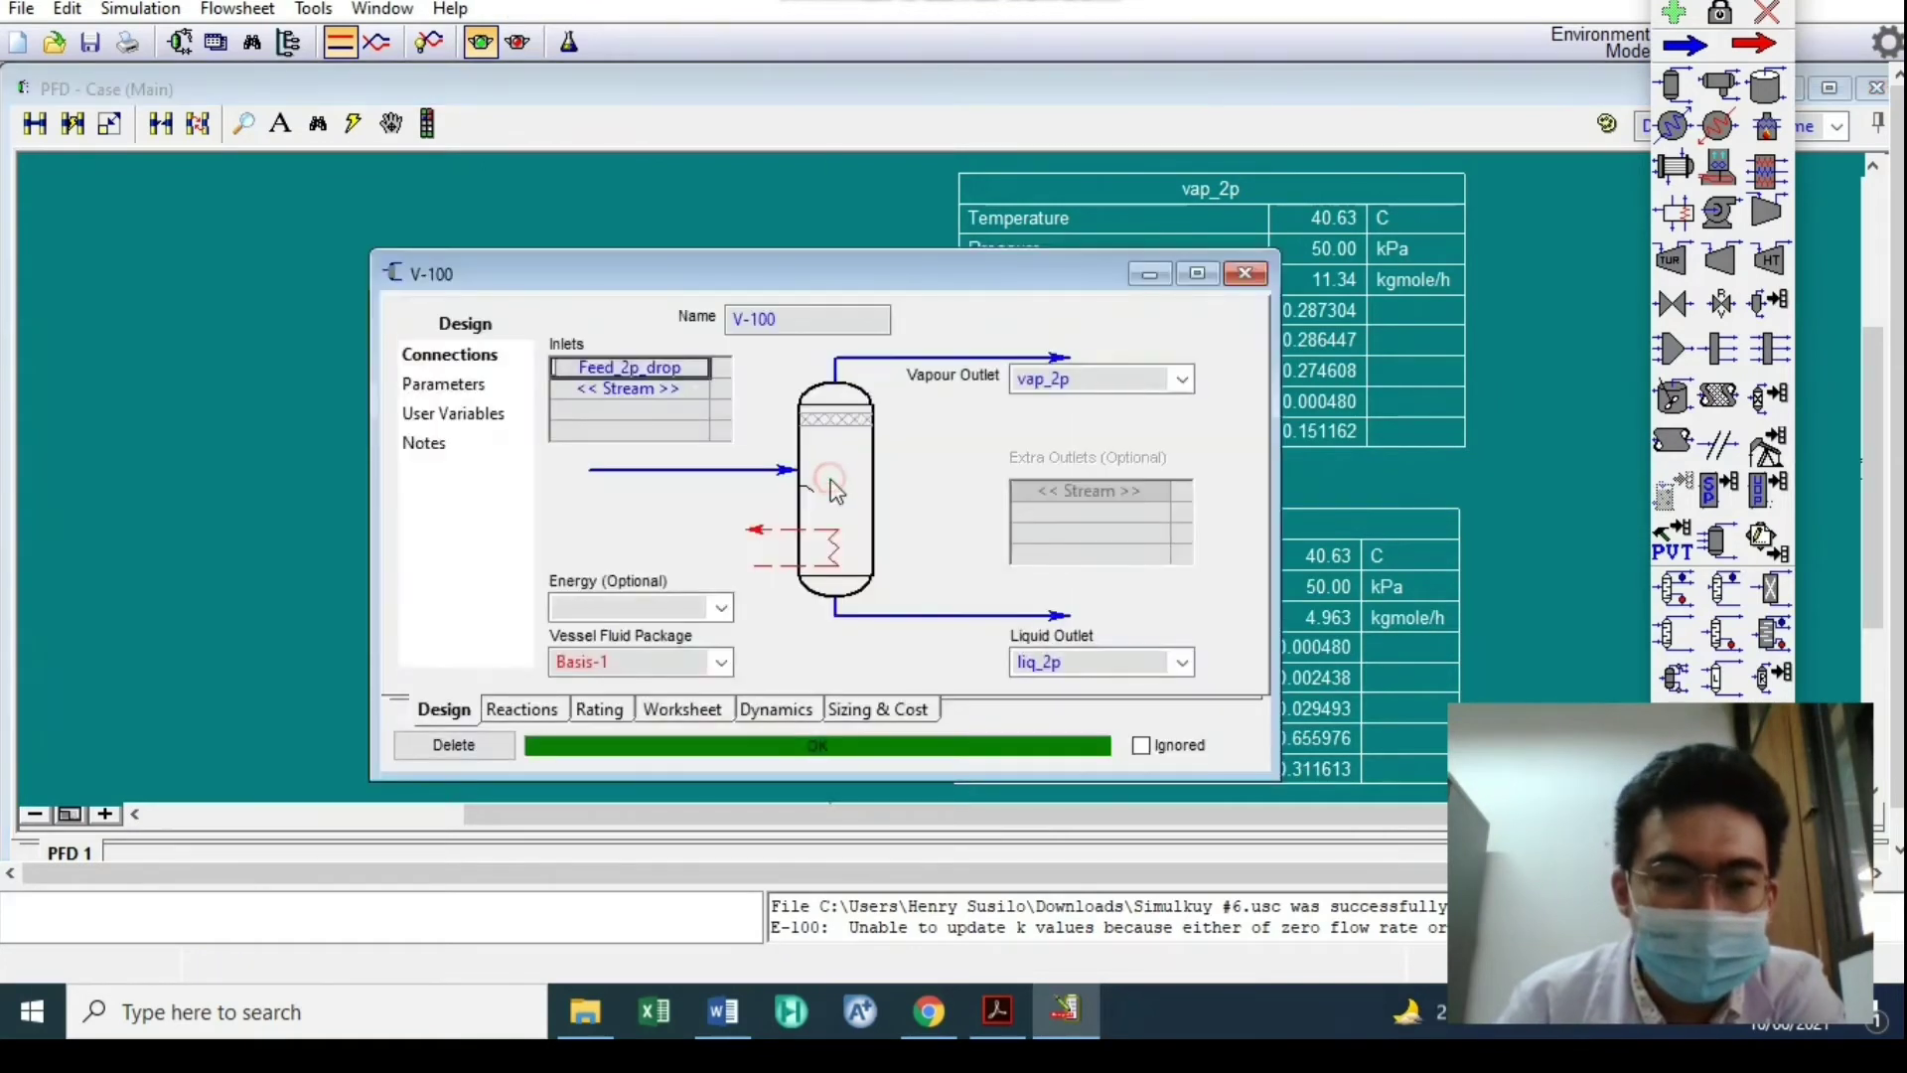
left_click(628, 709)
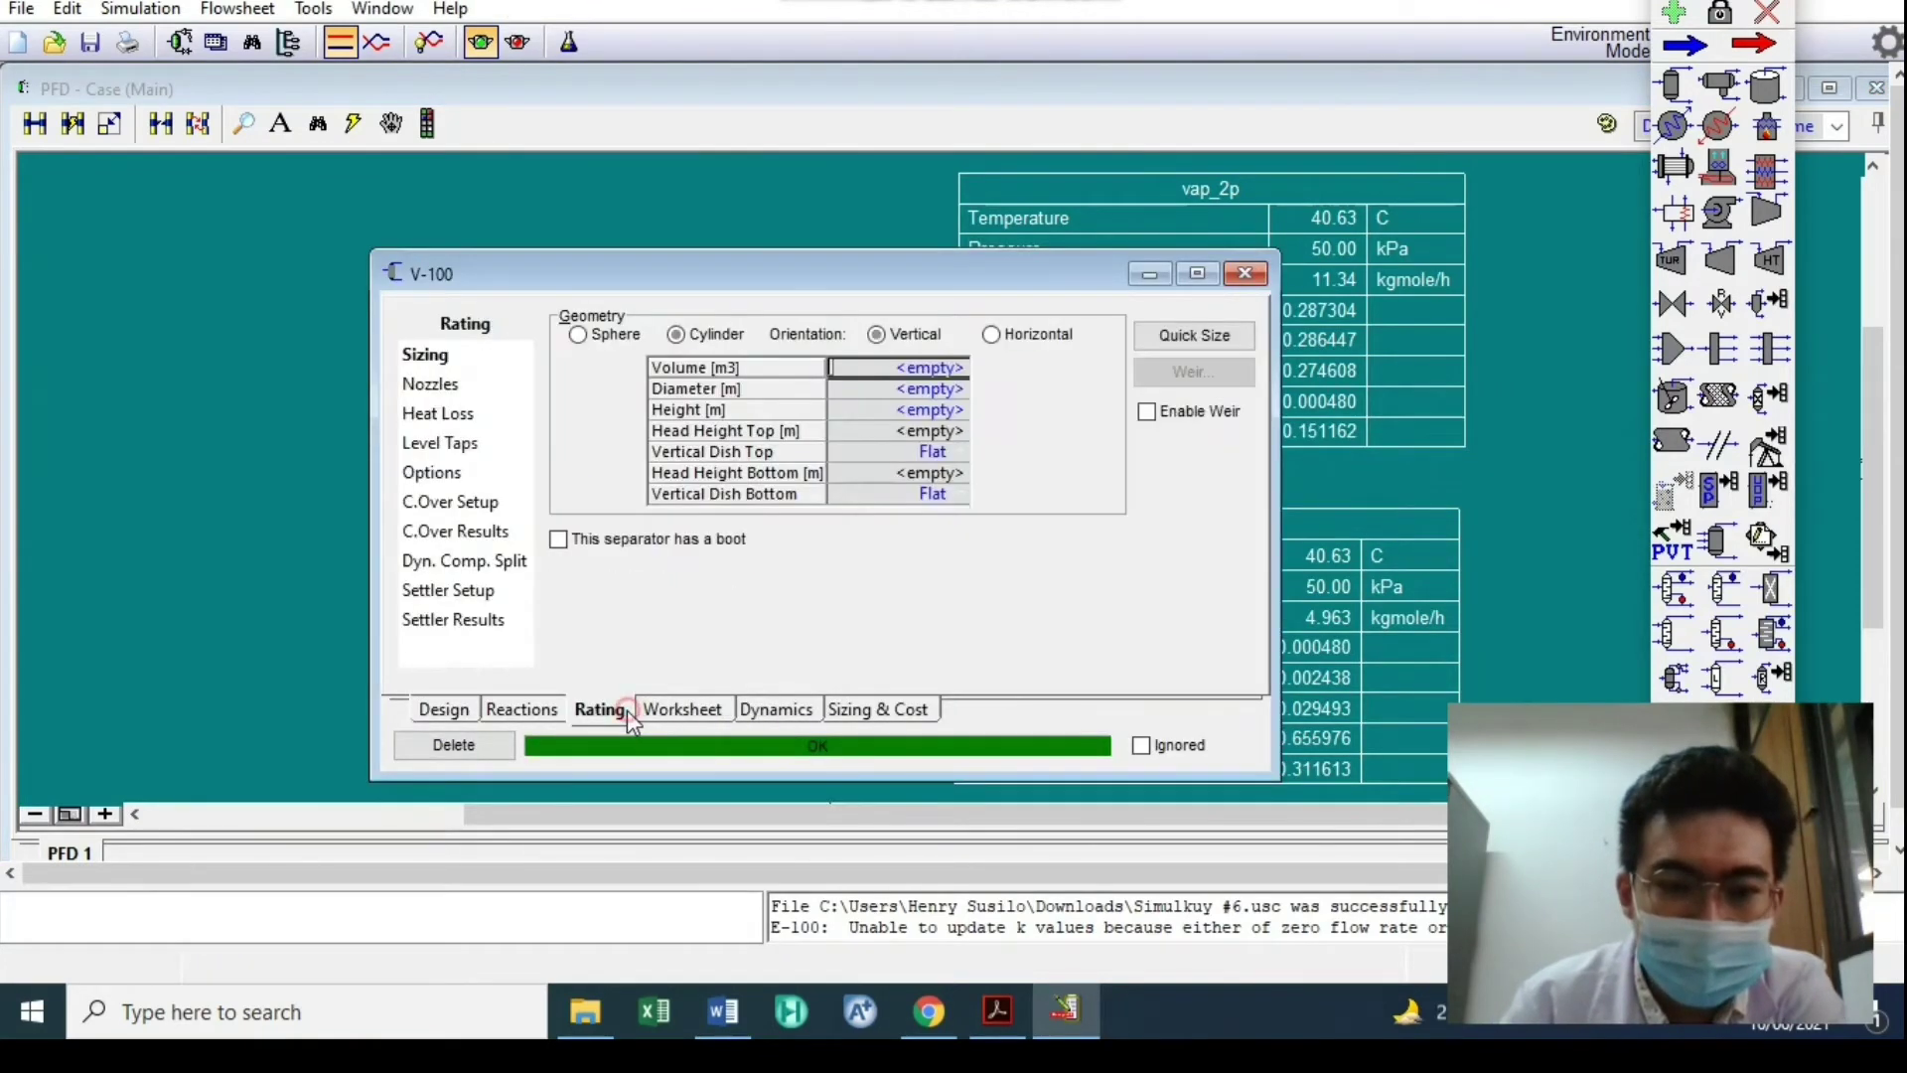
left_click(1158, 340)
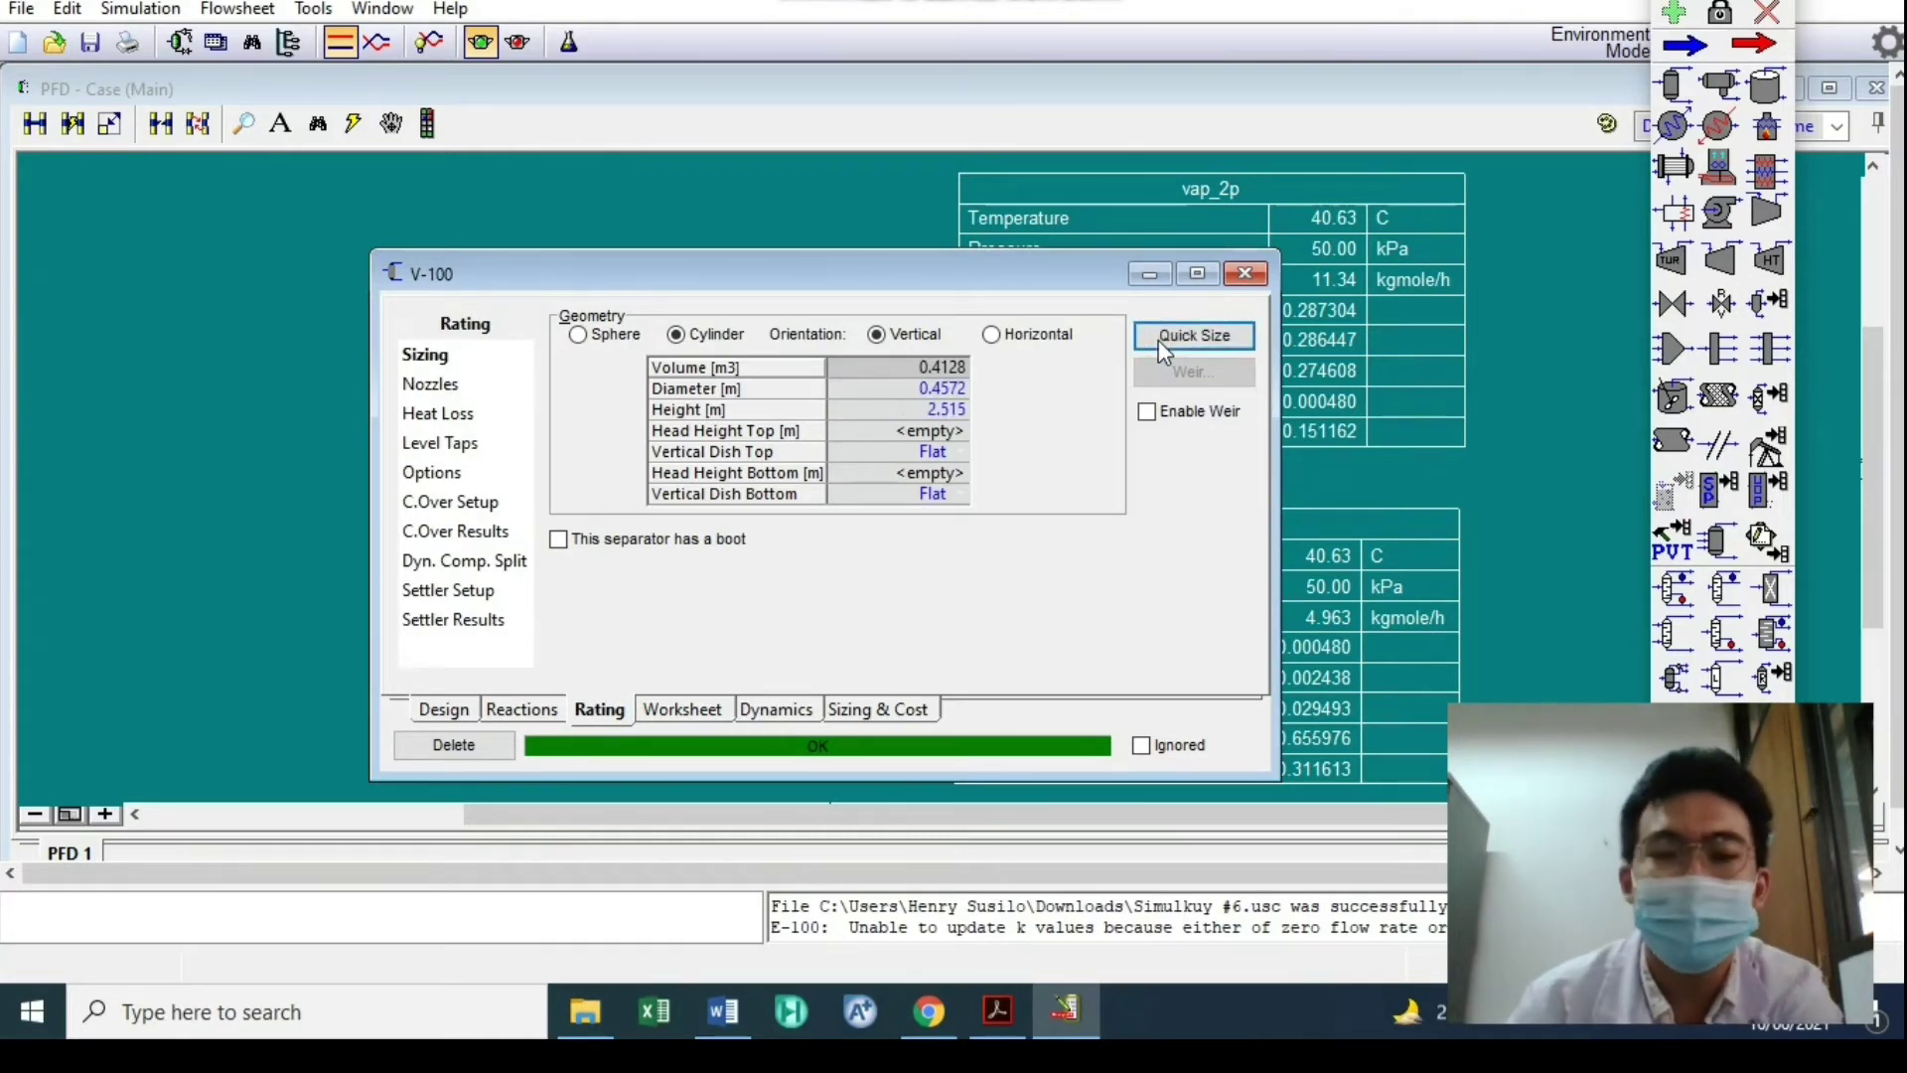
left_click(741, 539)
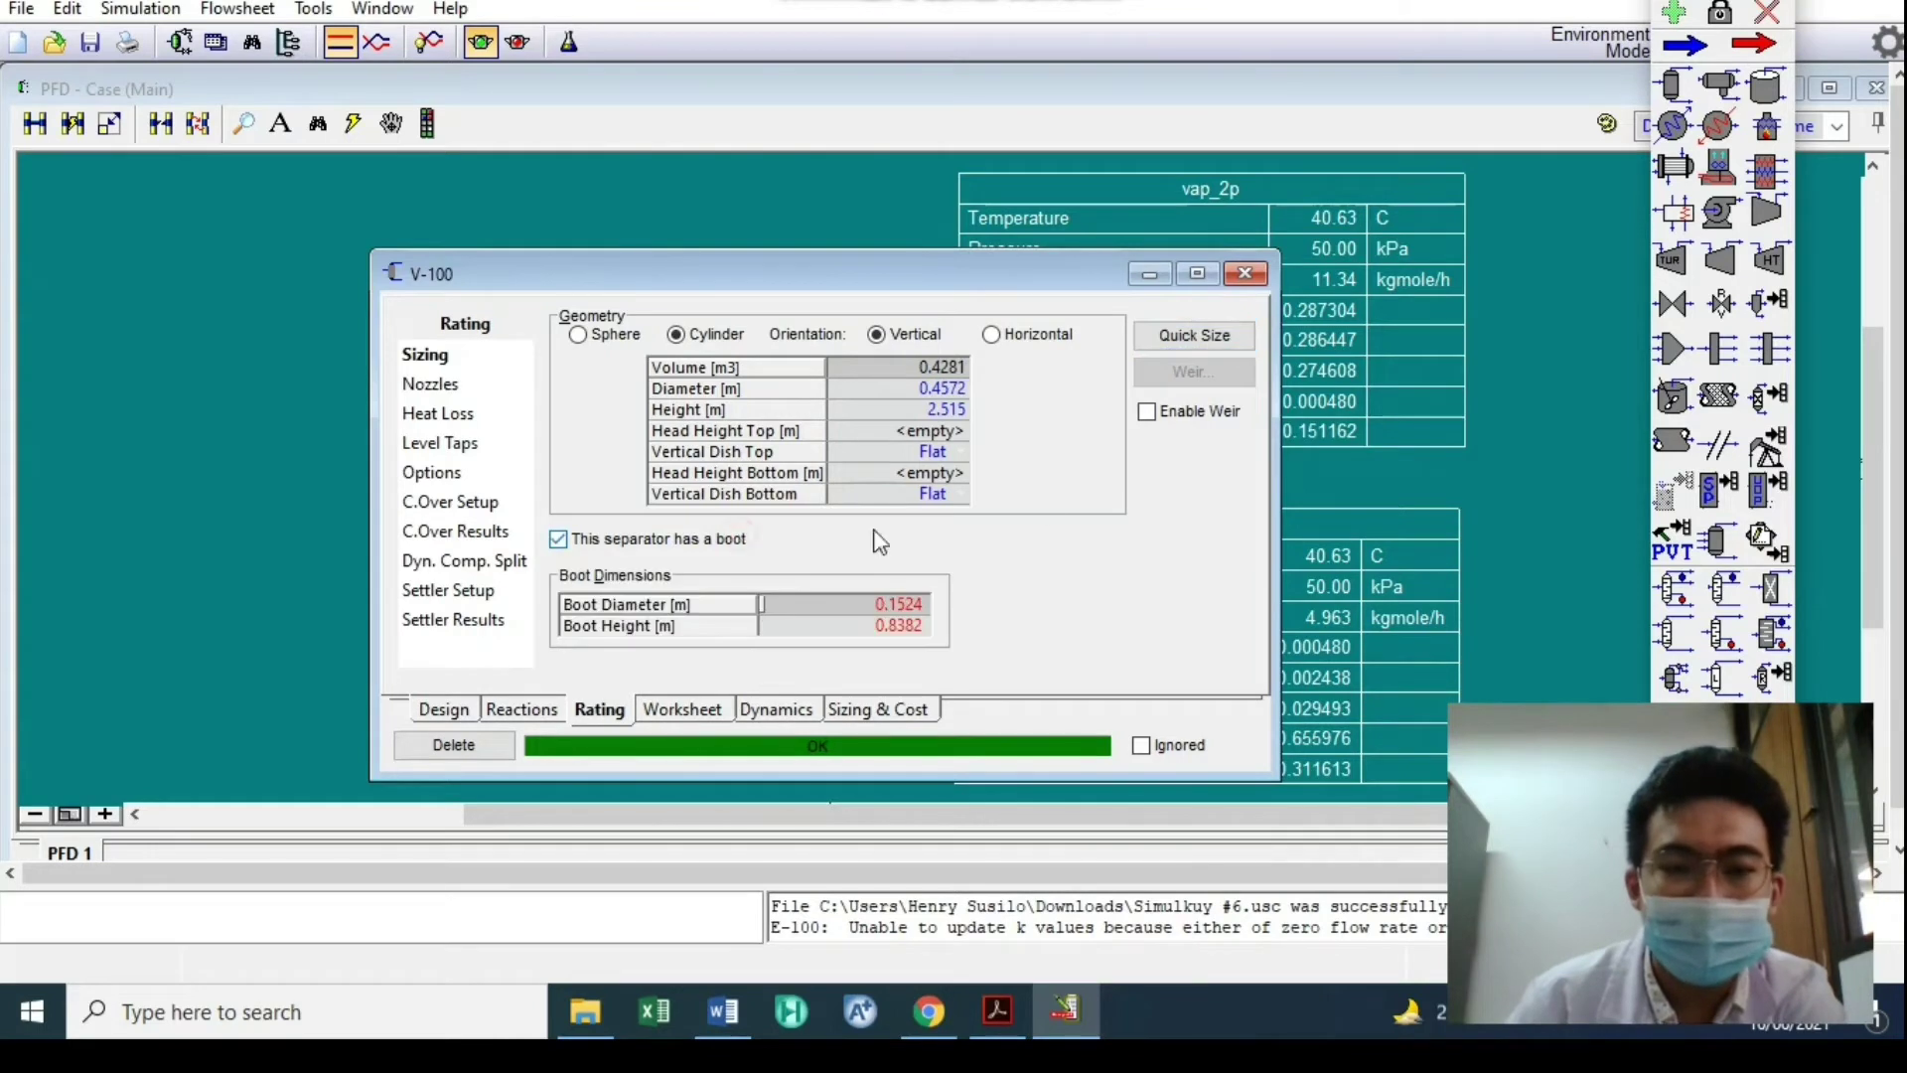
left_click(1178, 328)
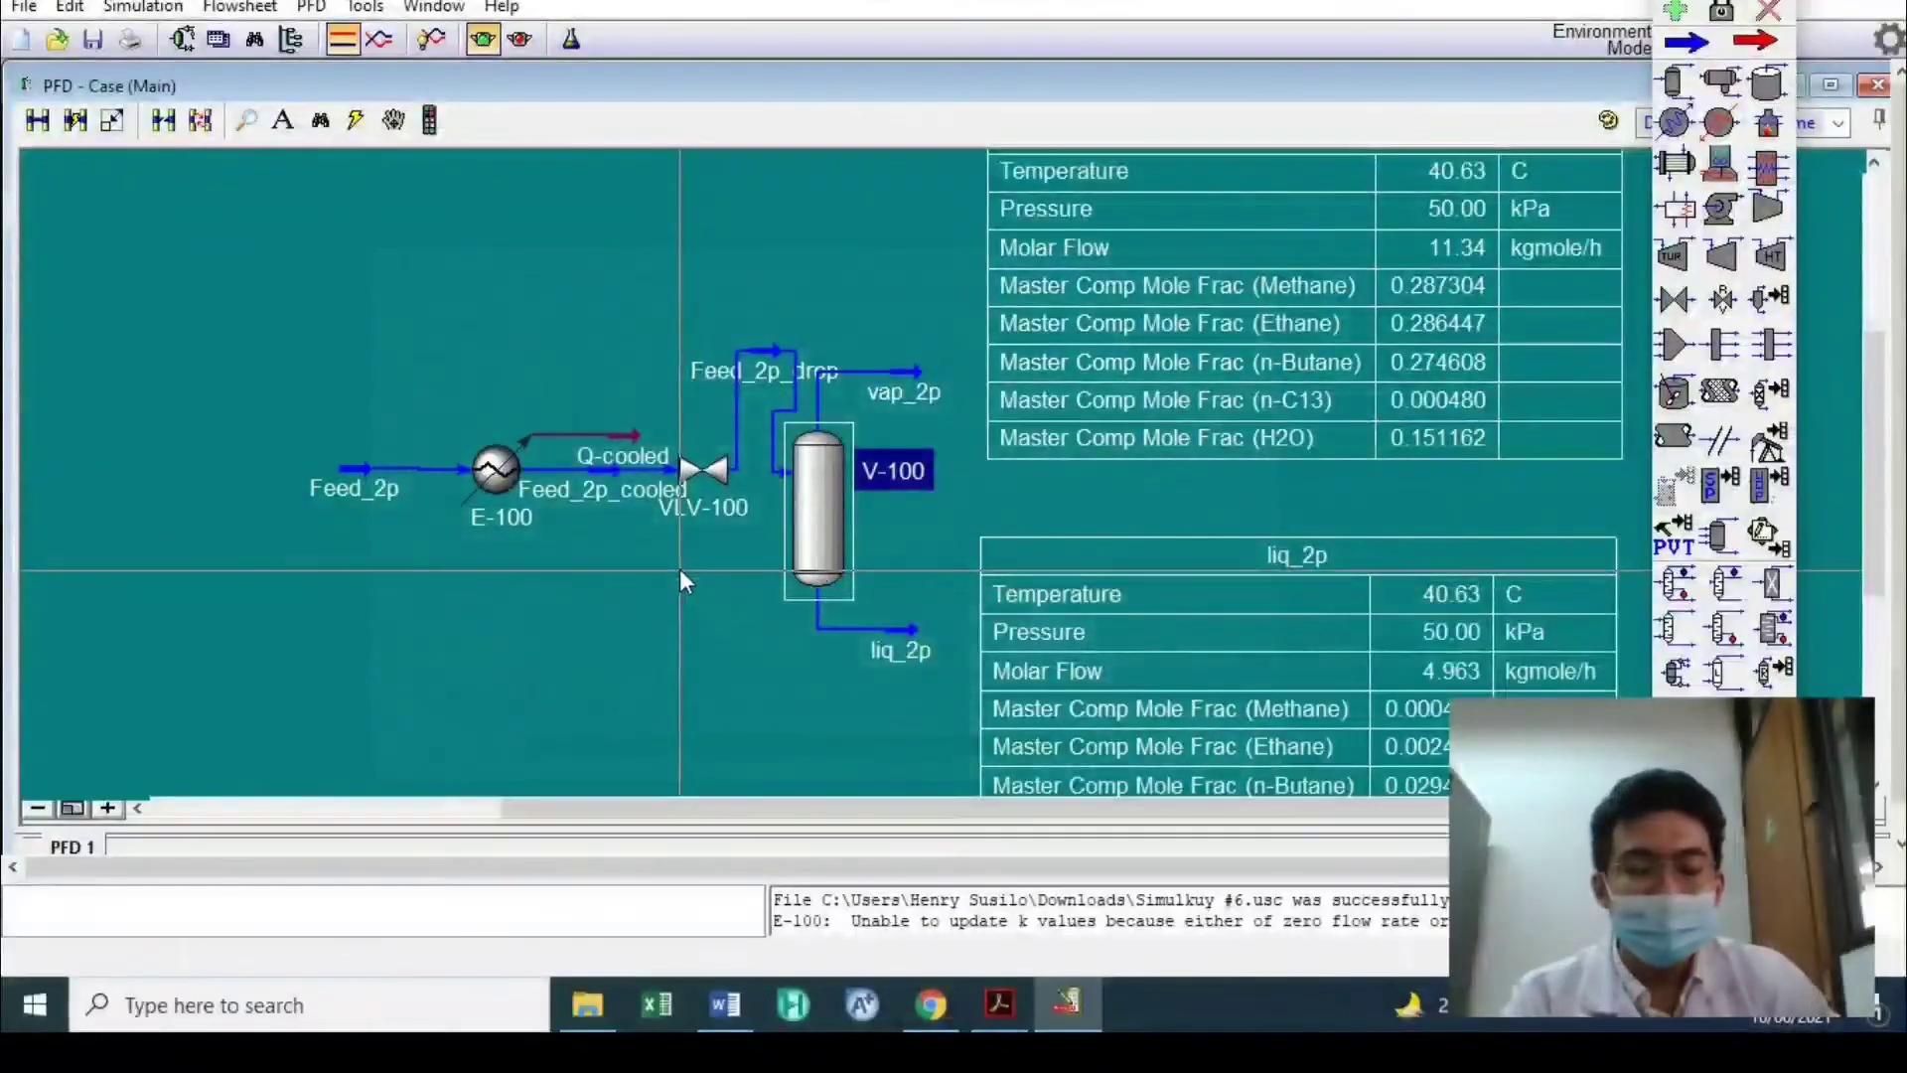
scroll(681, 574, "down", 1)
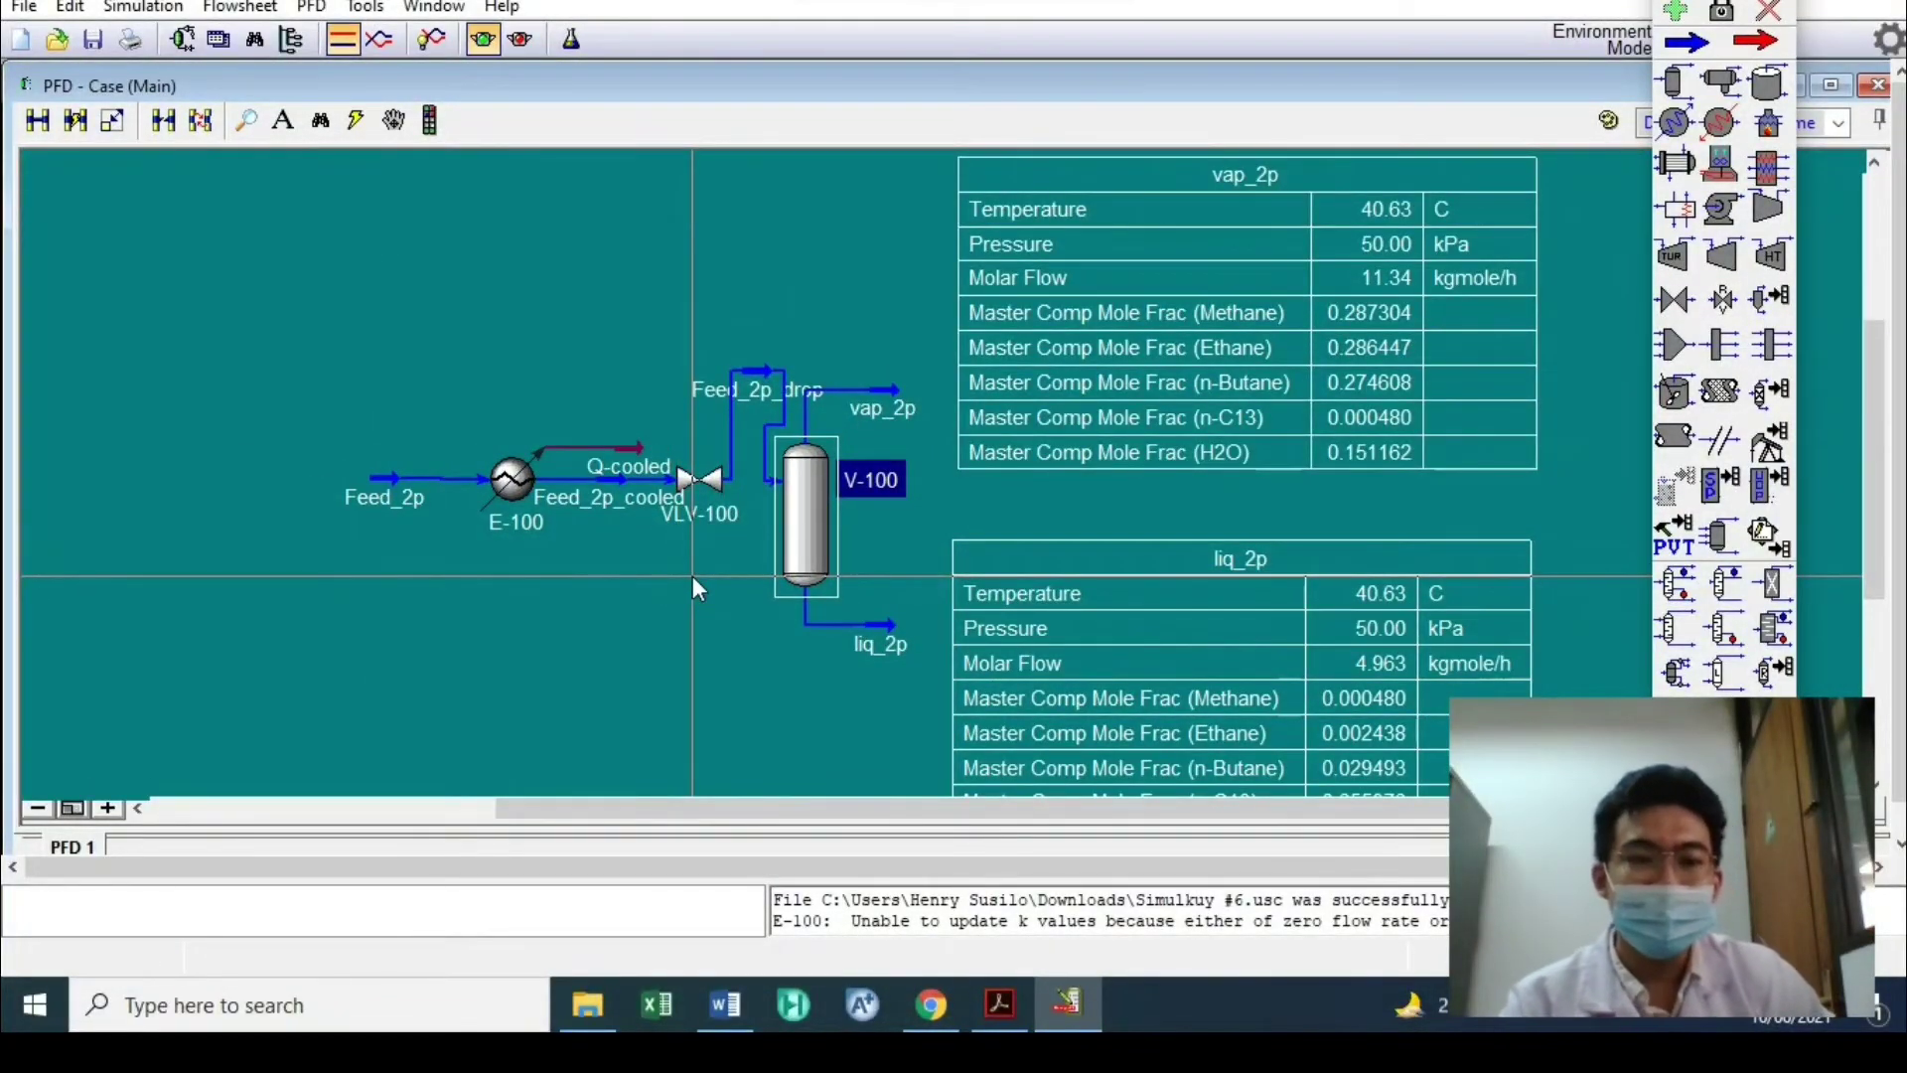
mouse_move(813, 546)
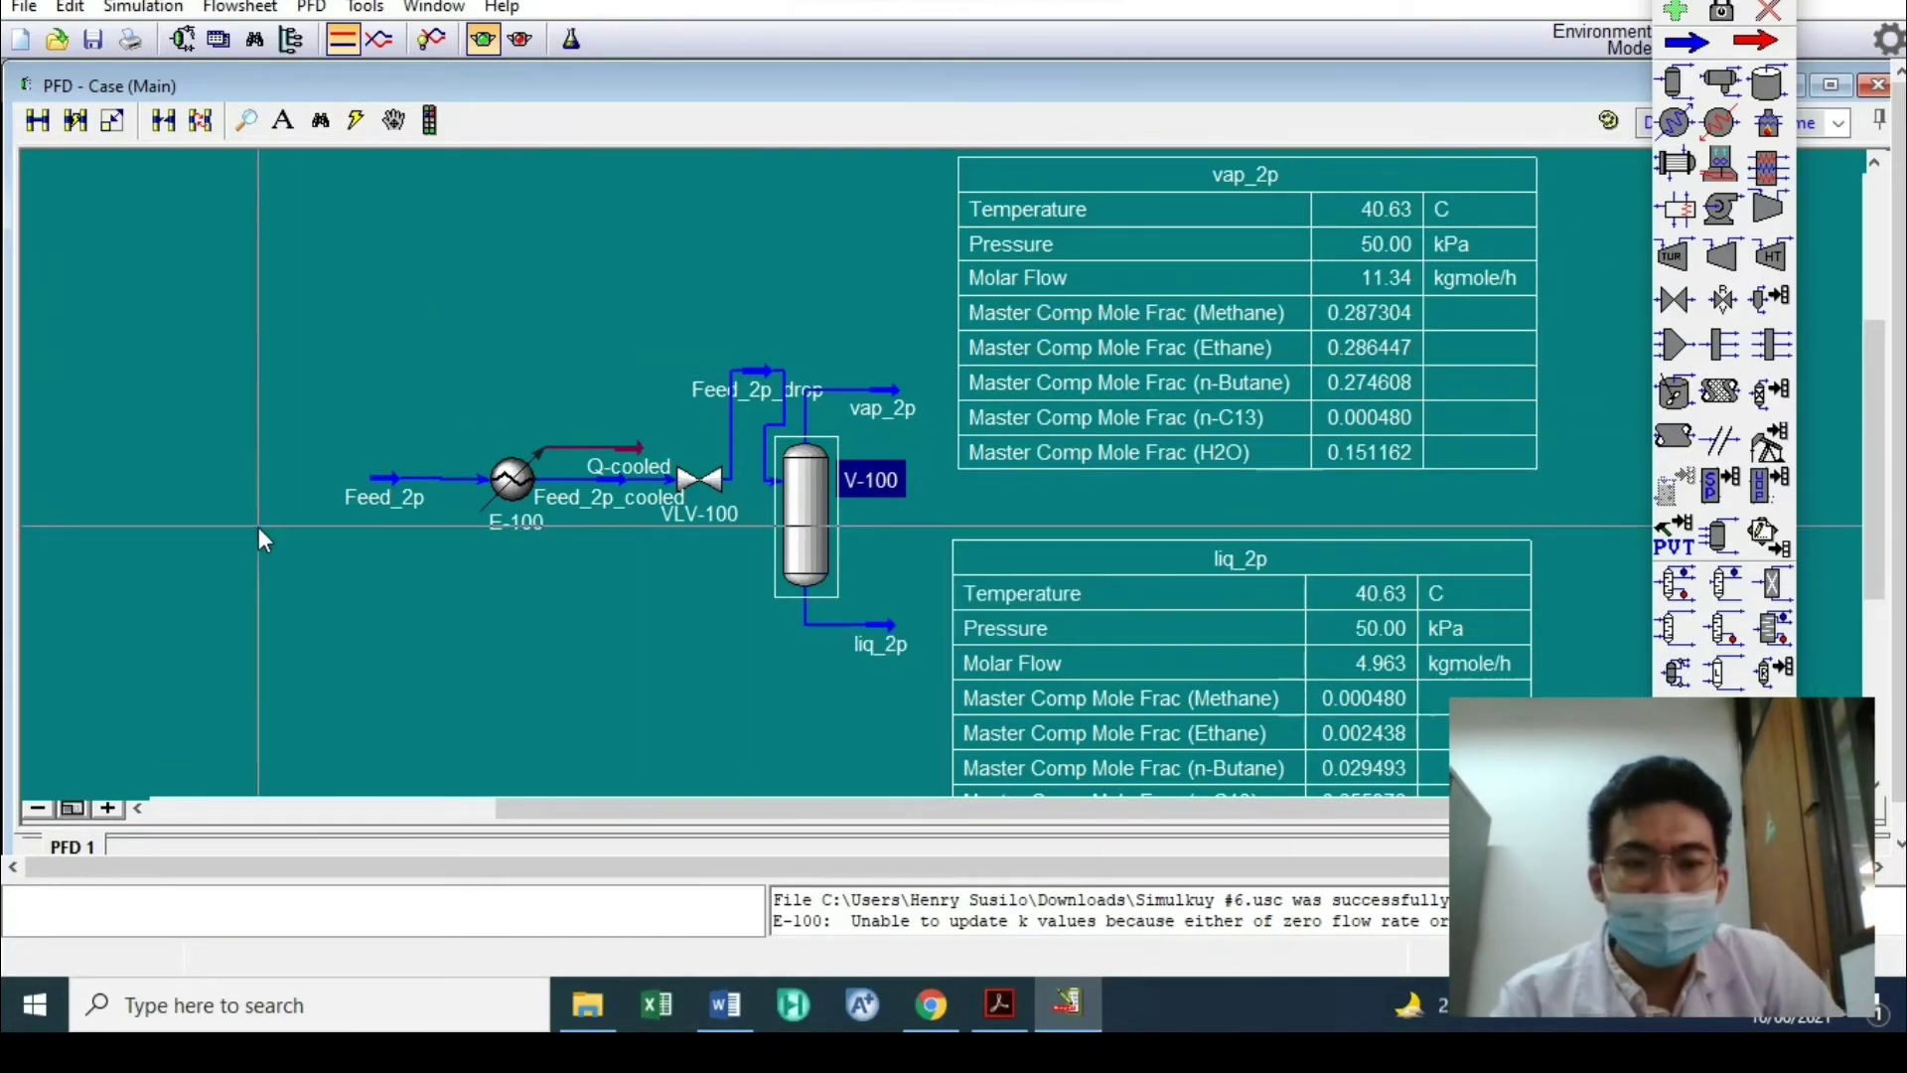
mouse_move(504, 520)
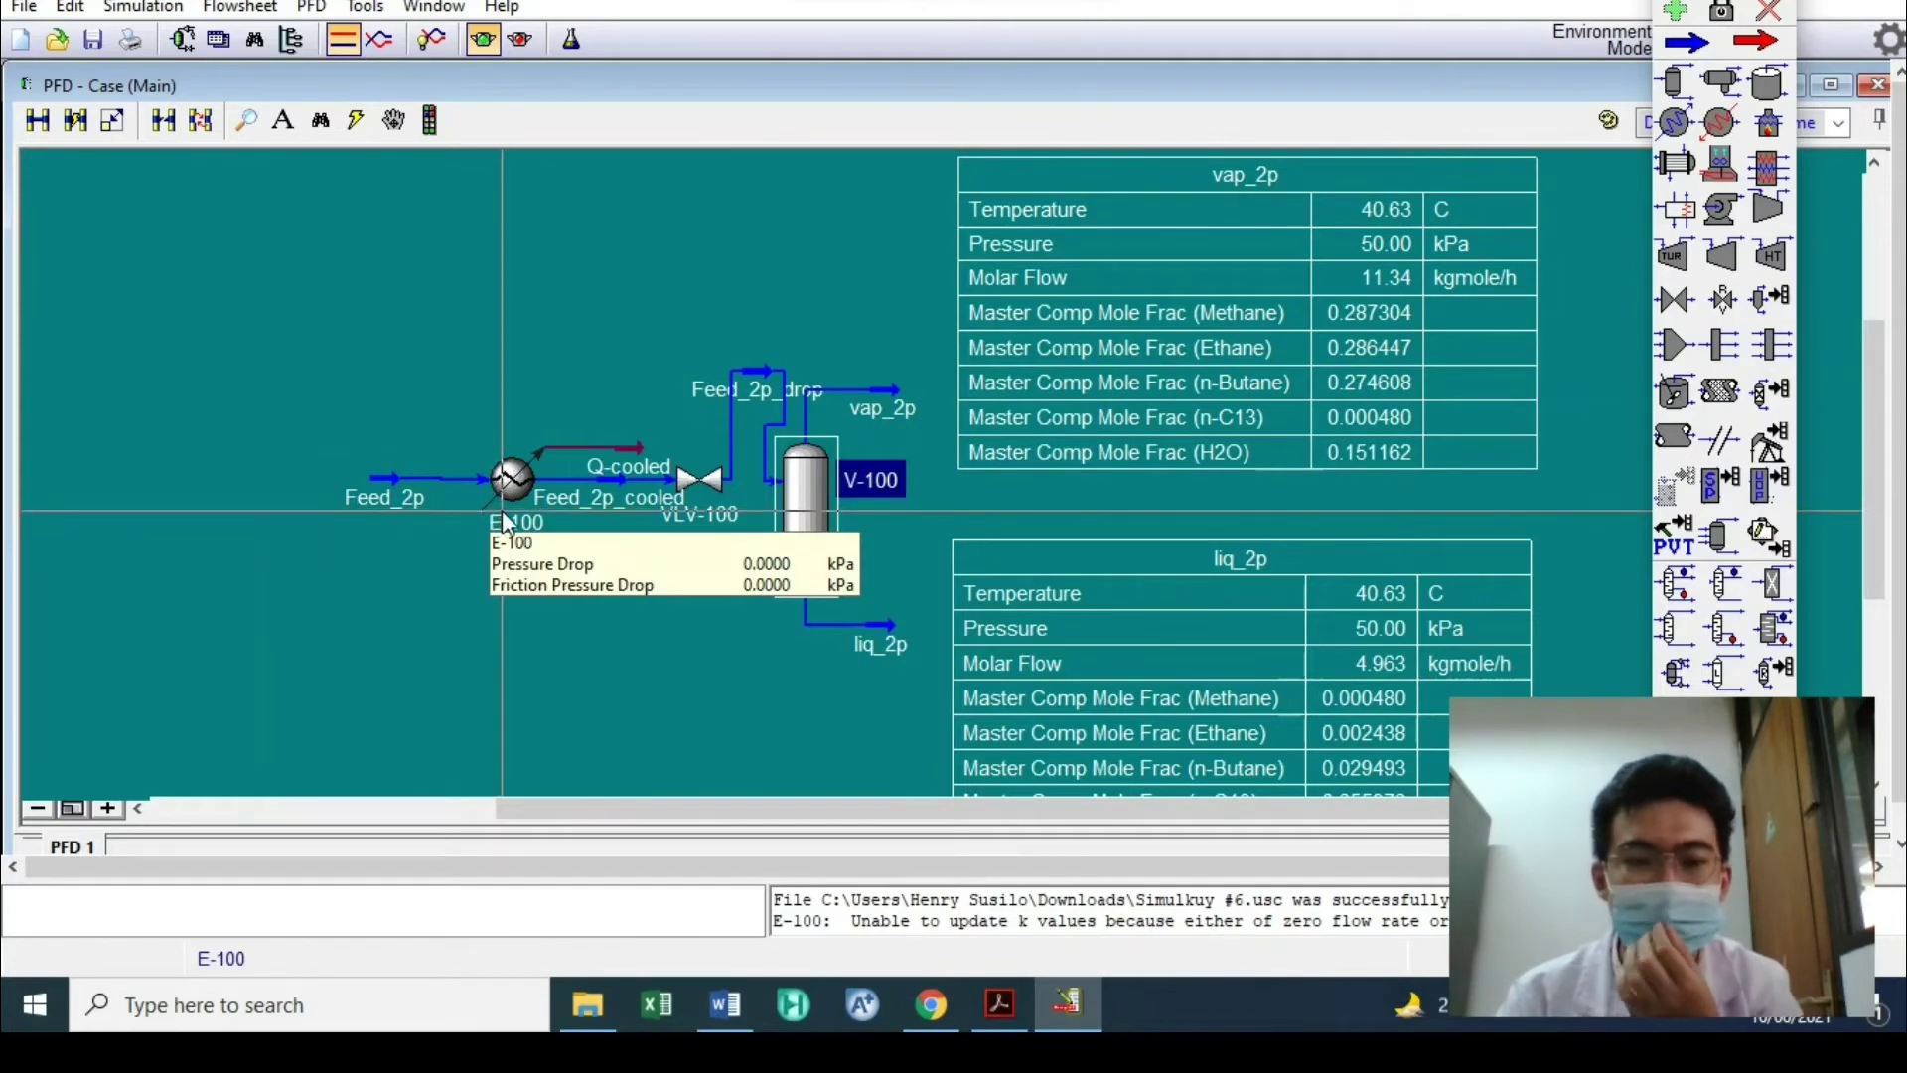
Place a three-phase separator on the flowsheet beyond the vap_2p and liq_2p tables and open its properties
mouse_move(701, 481)
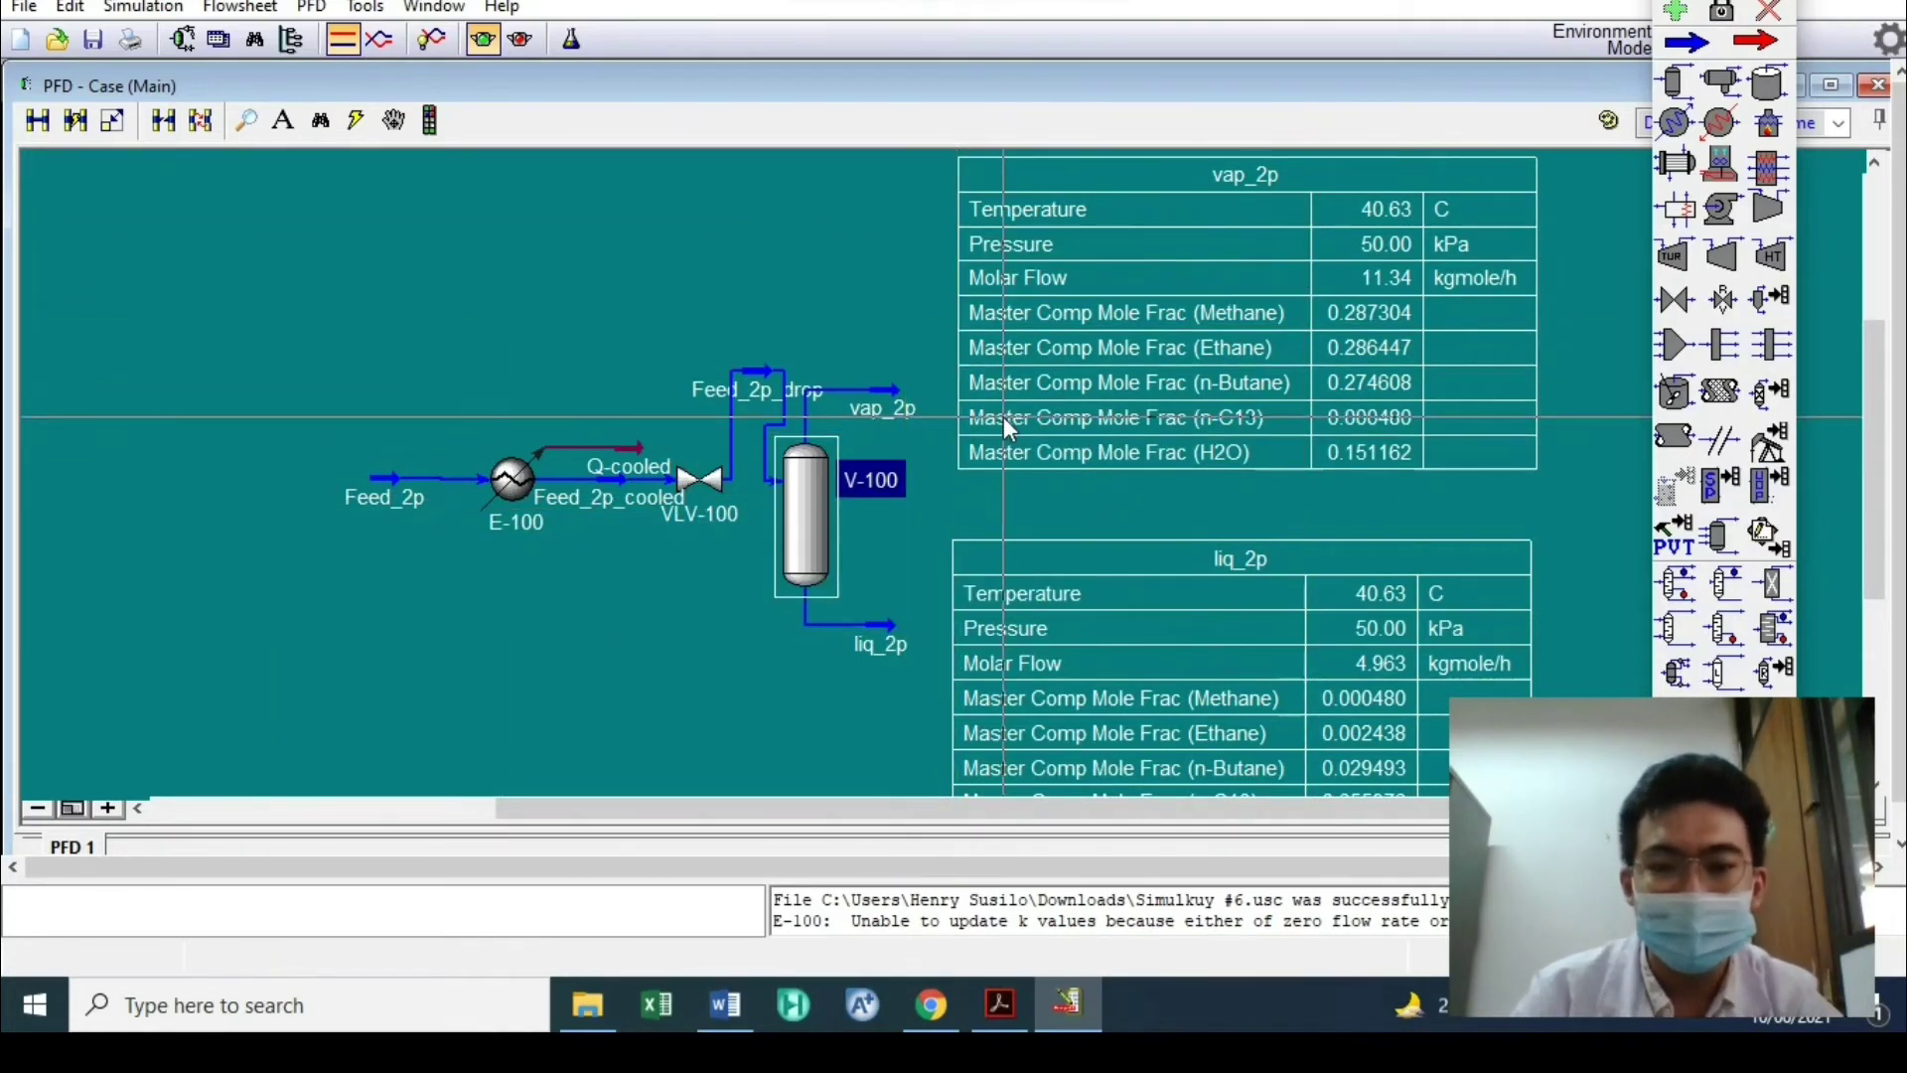
scroll(1002, 416, "down", 1)
left_click_drag(903, 801, 1061, 801)
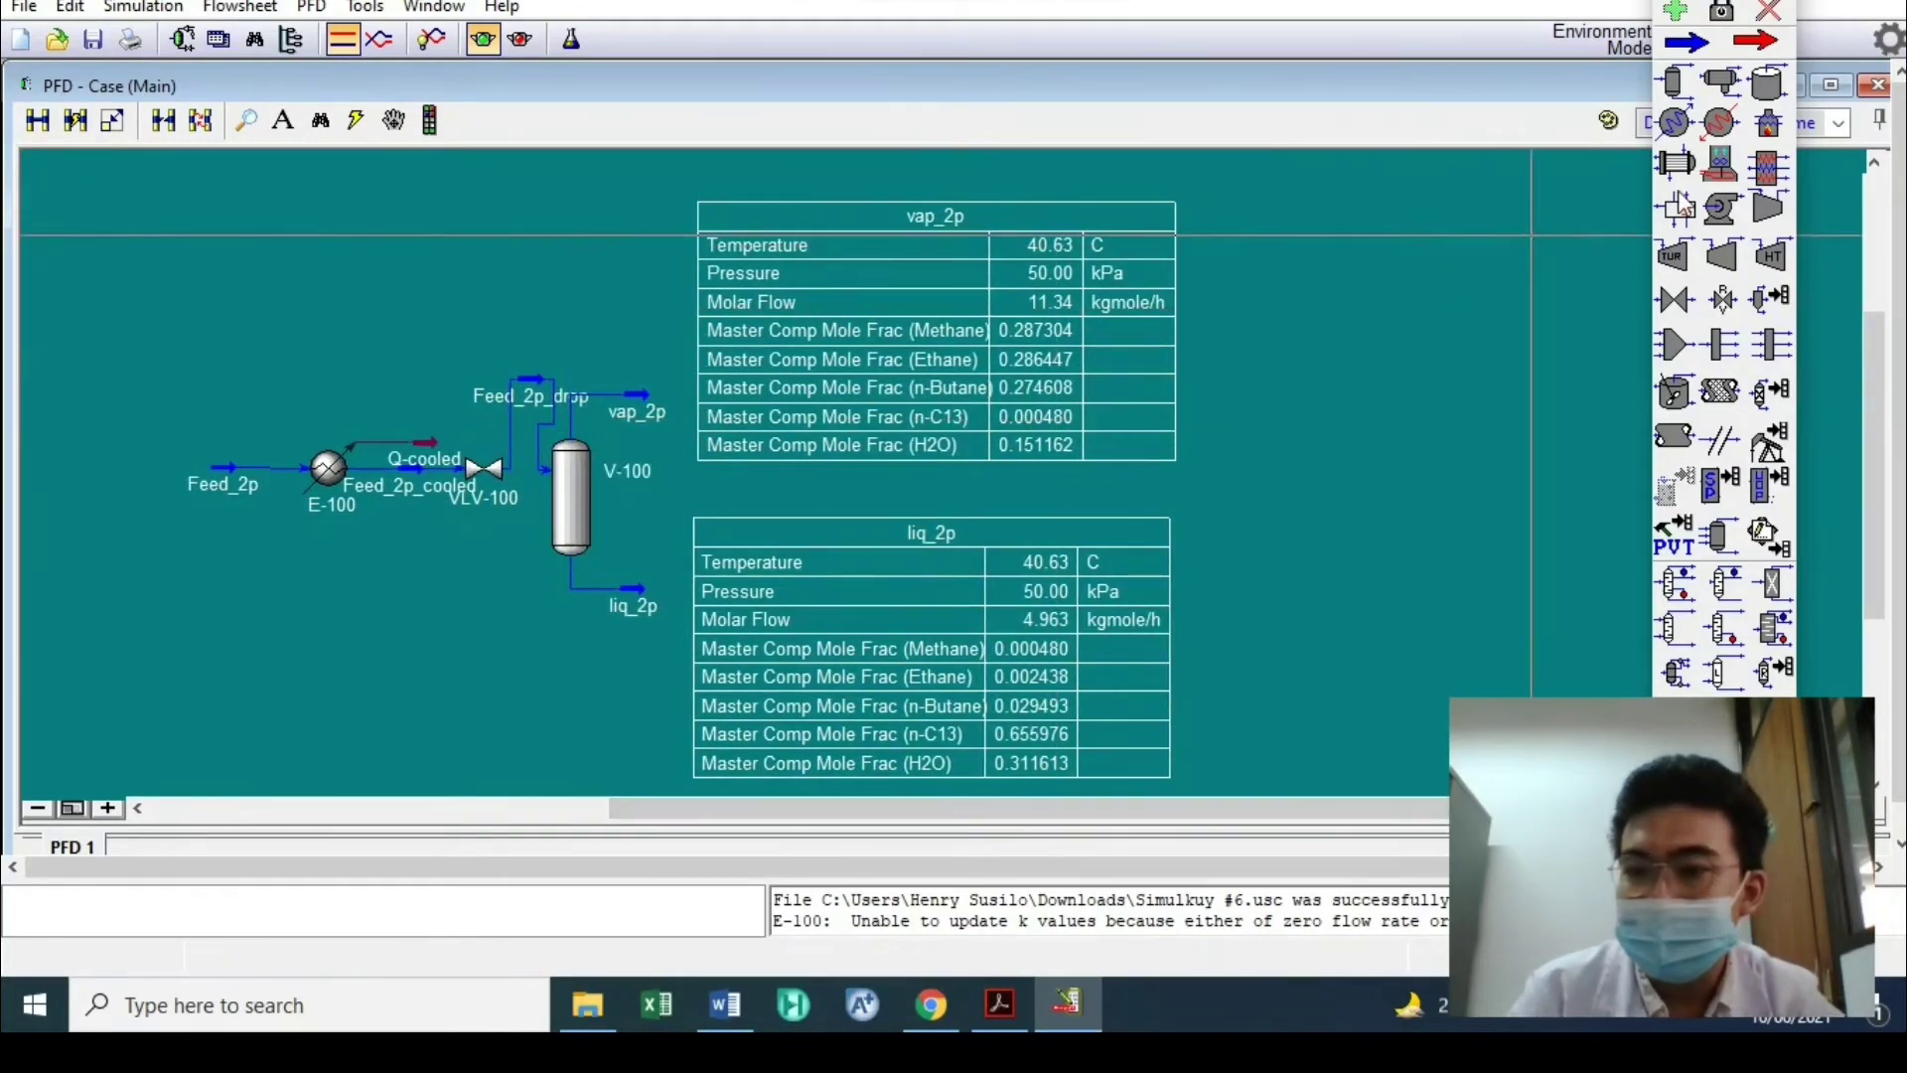
left_click_drag(1736, 89, 1361, 525)
double_click(1407, 492)
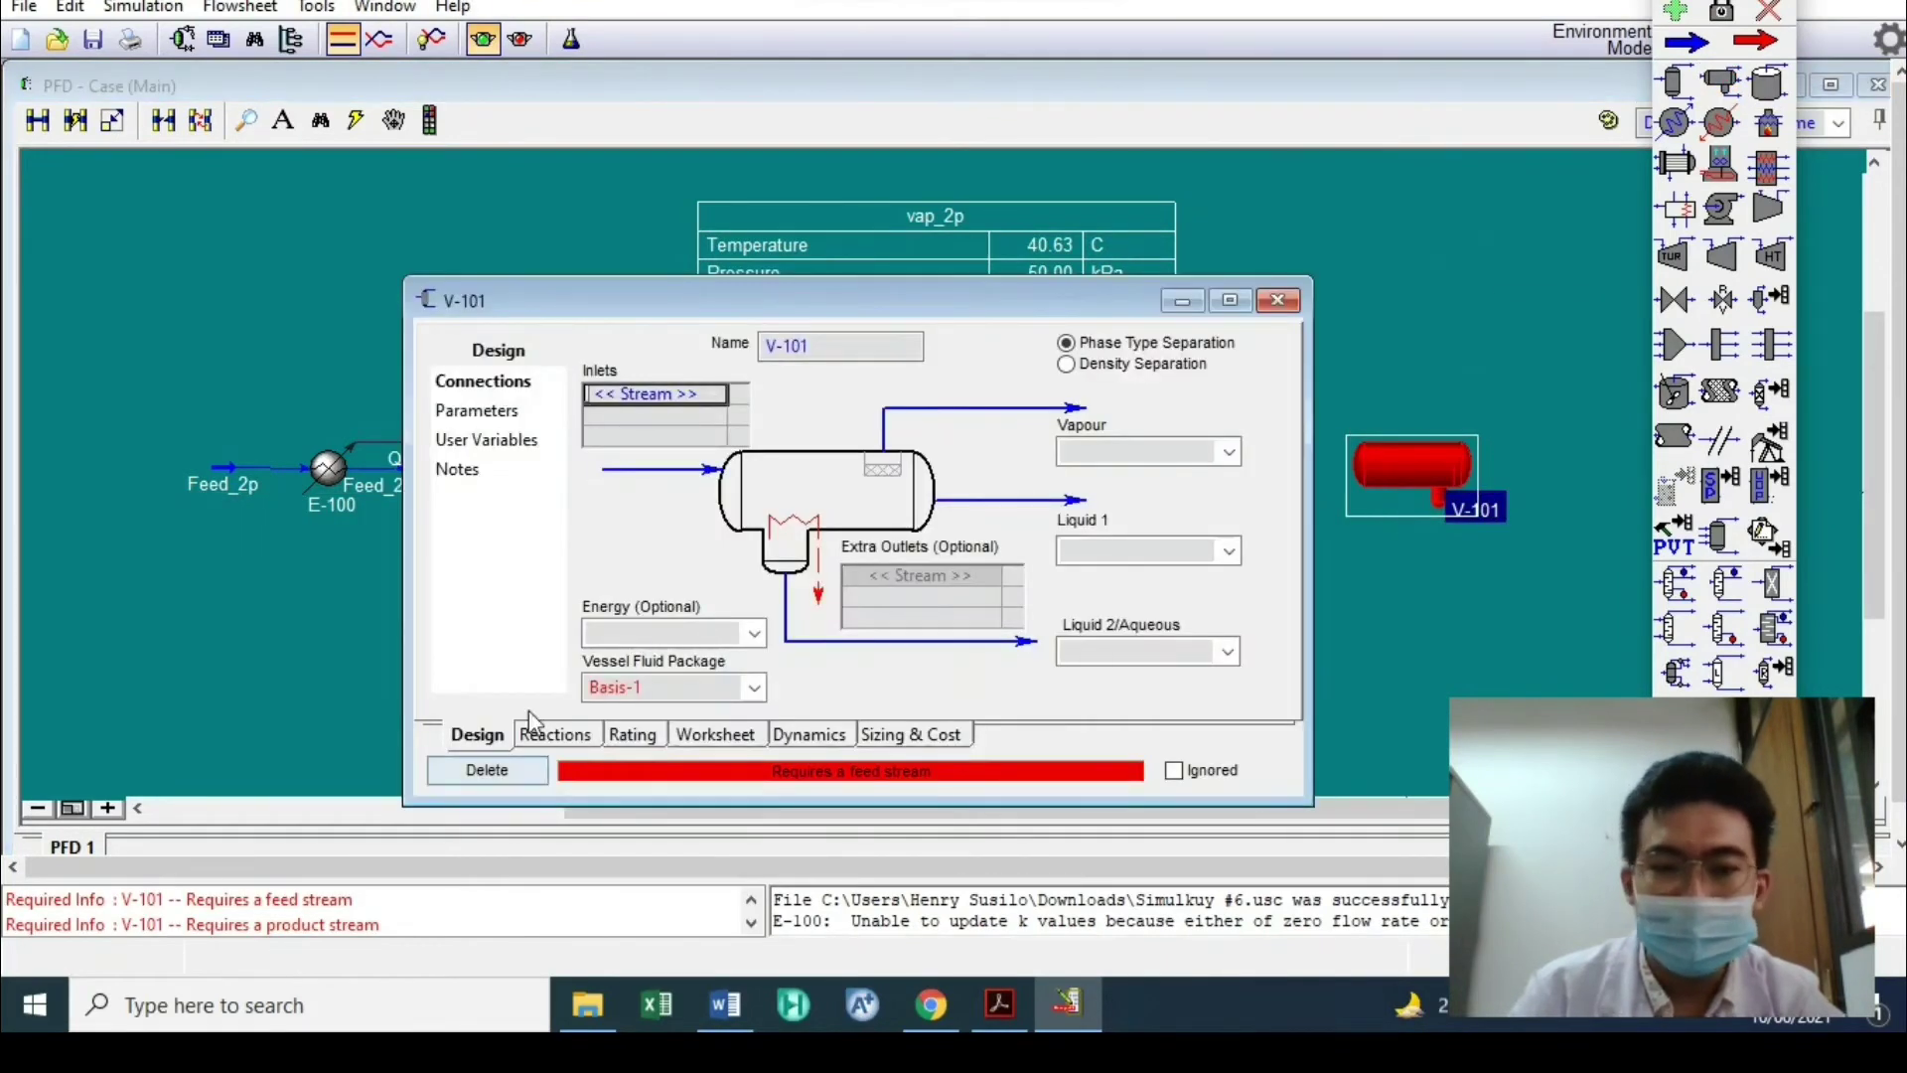
Try the Tank and Single Outlet Vessel types in the parameters of V-101 and restore 3 Phase Sep
left_click(476, 412)
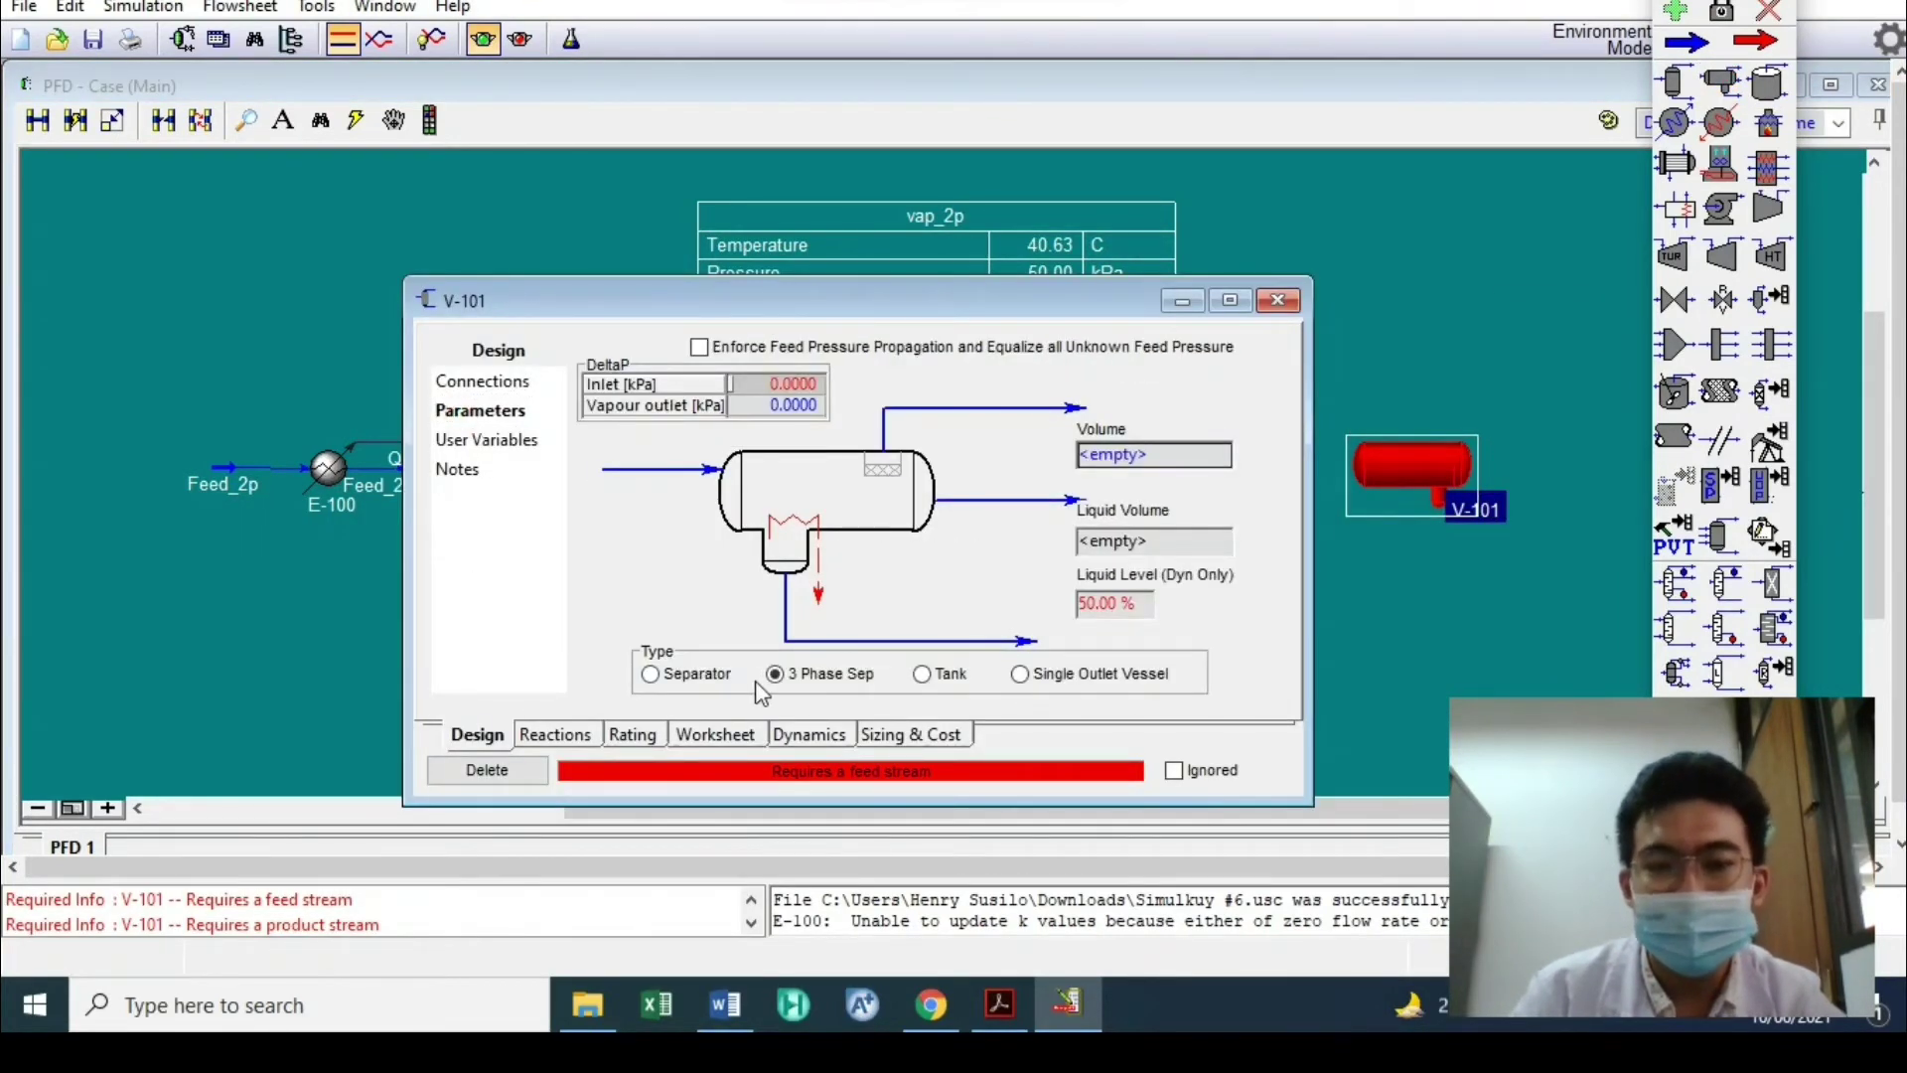
left_click(695, 683)
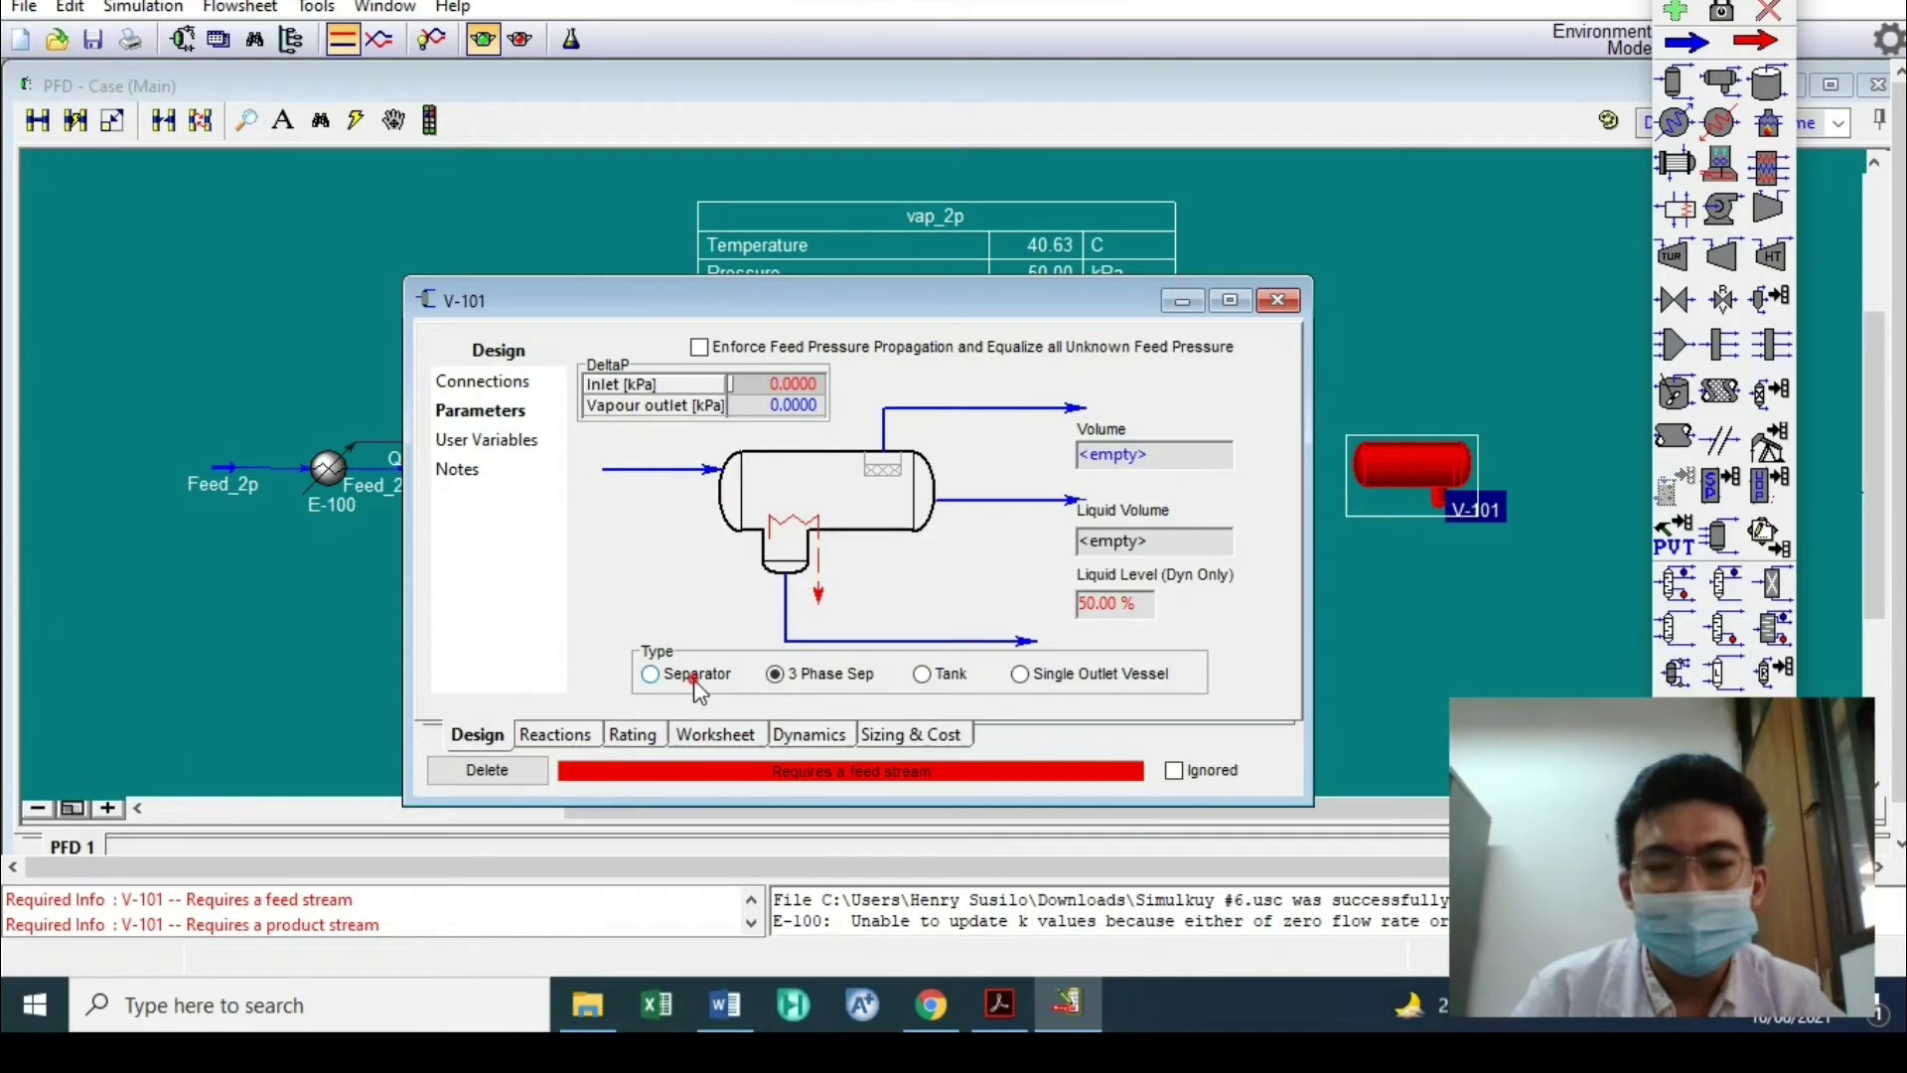
left_click(775, 675)
left_click(924, 675)
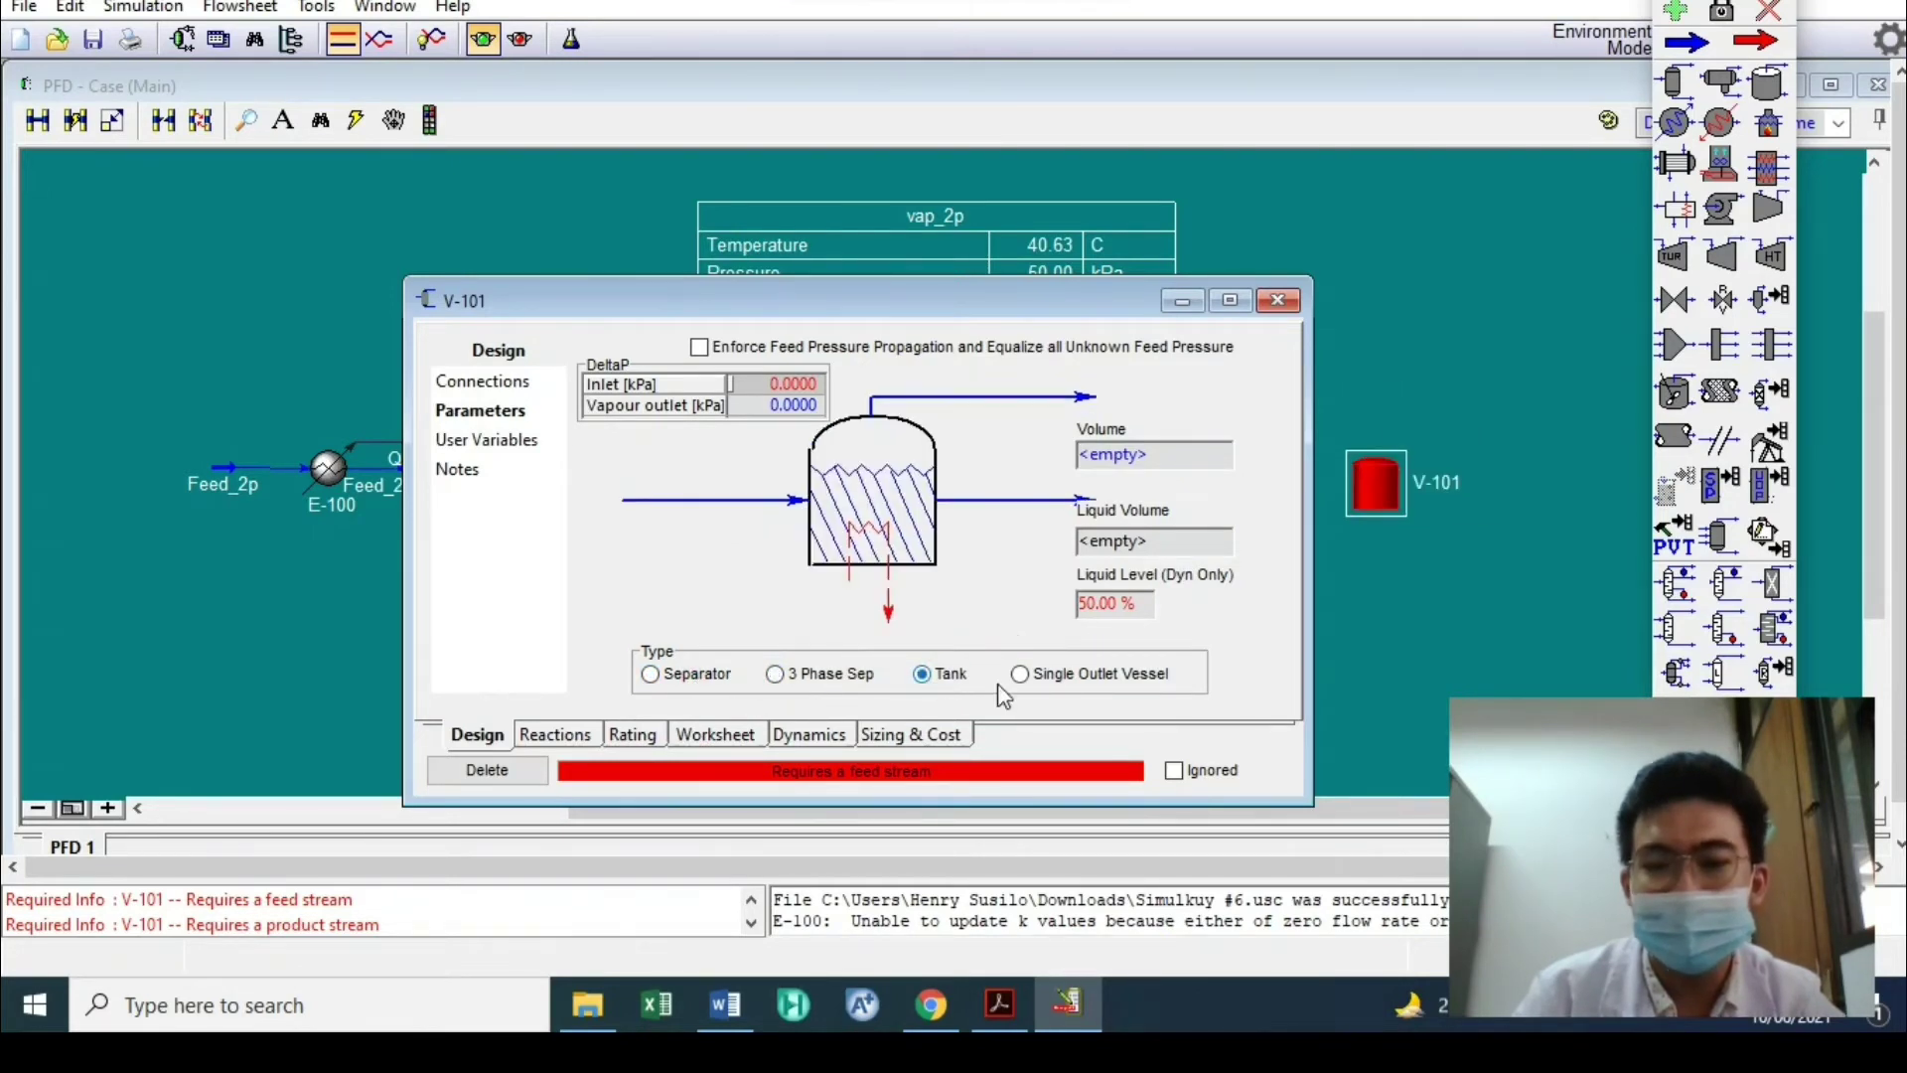
left_click(1064, 674)
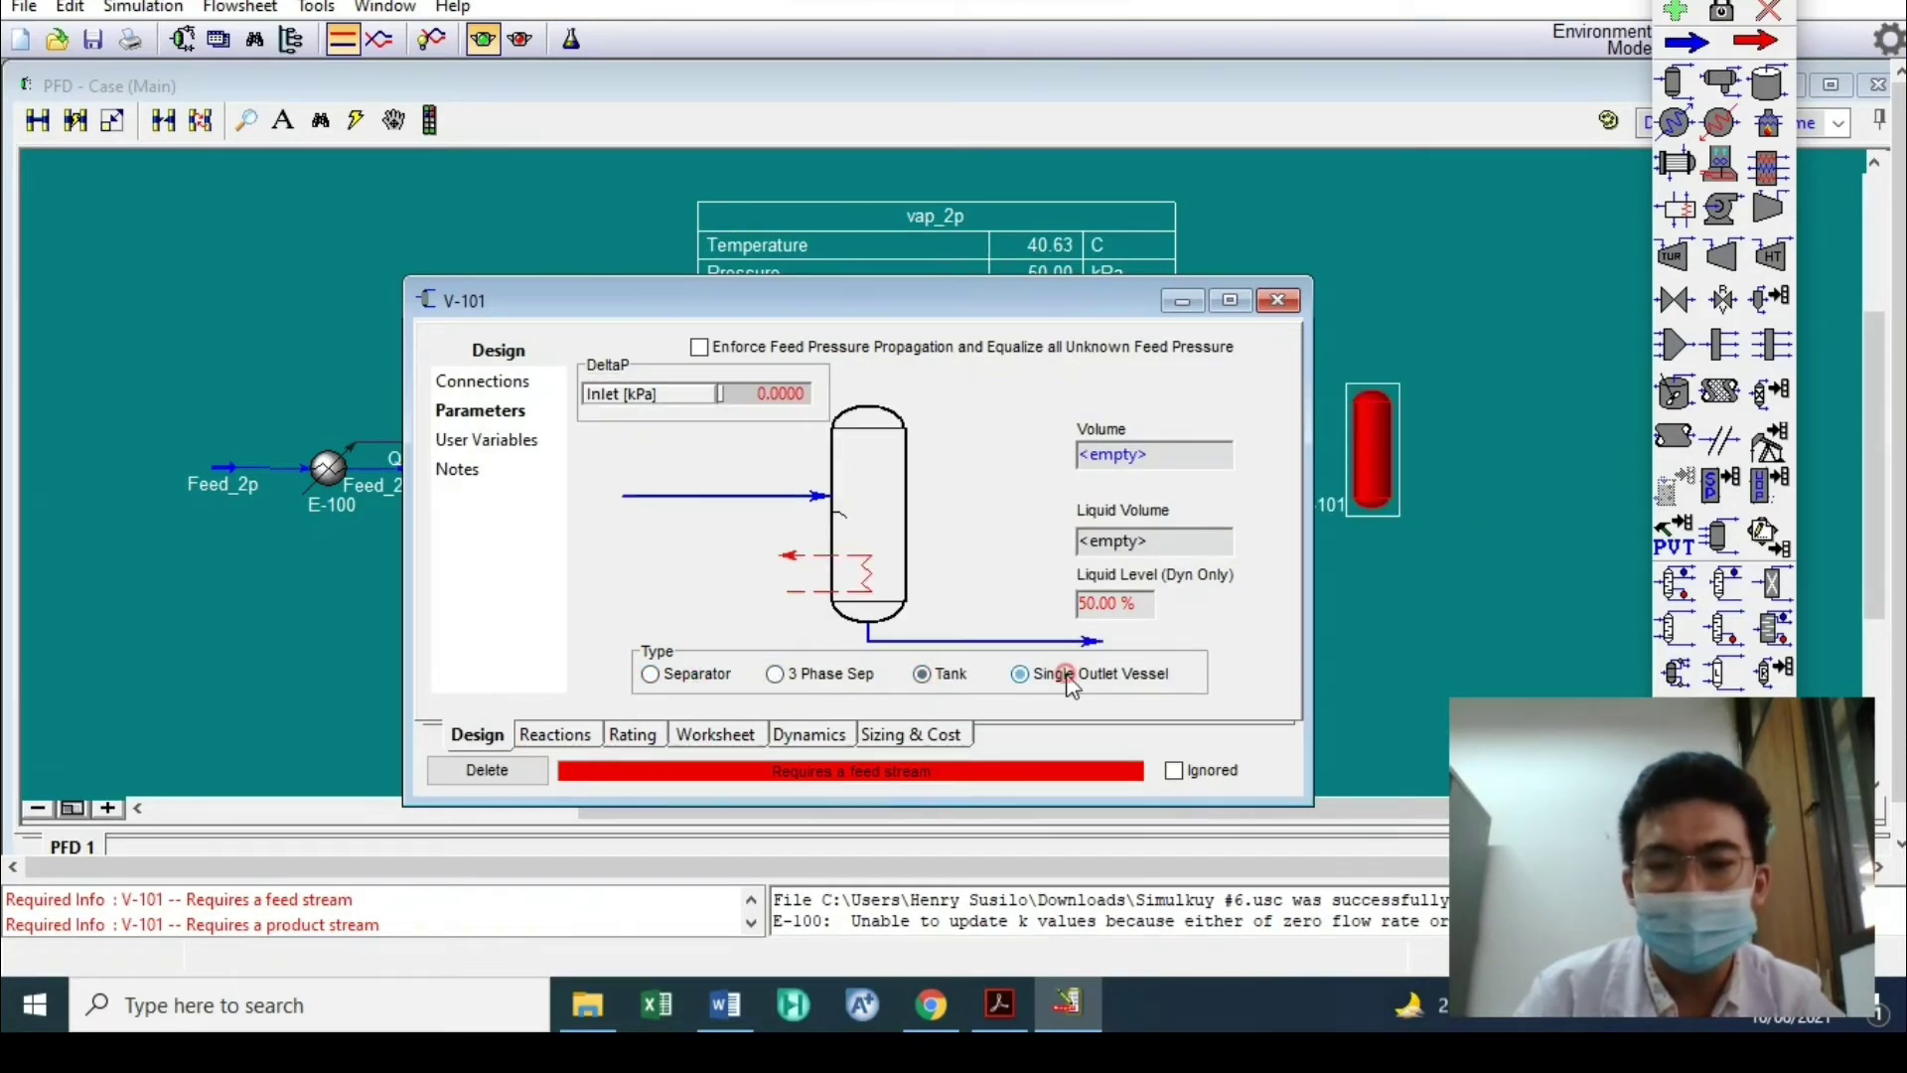
left_click(840, 682)
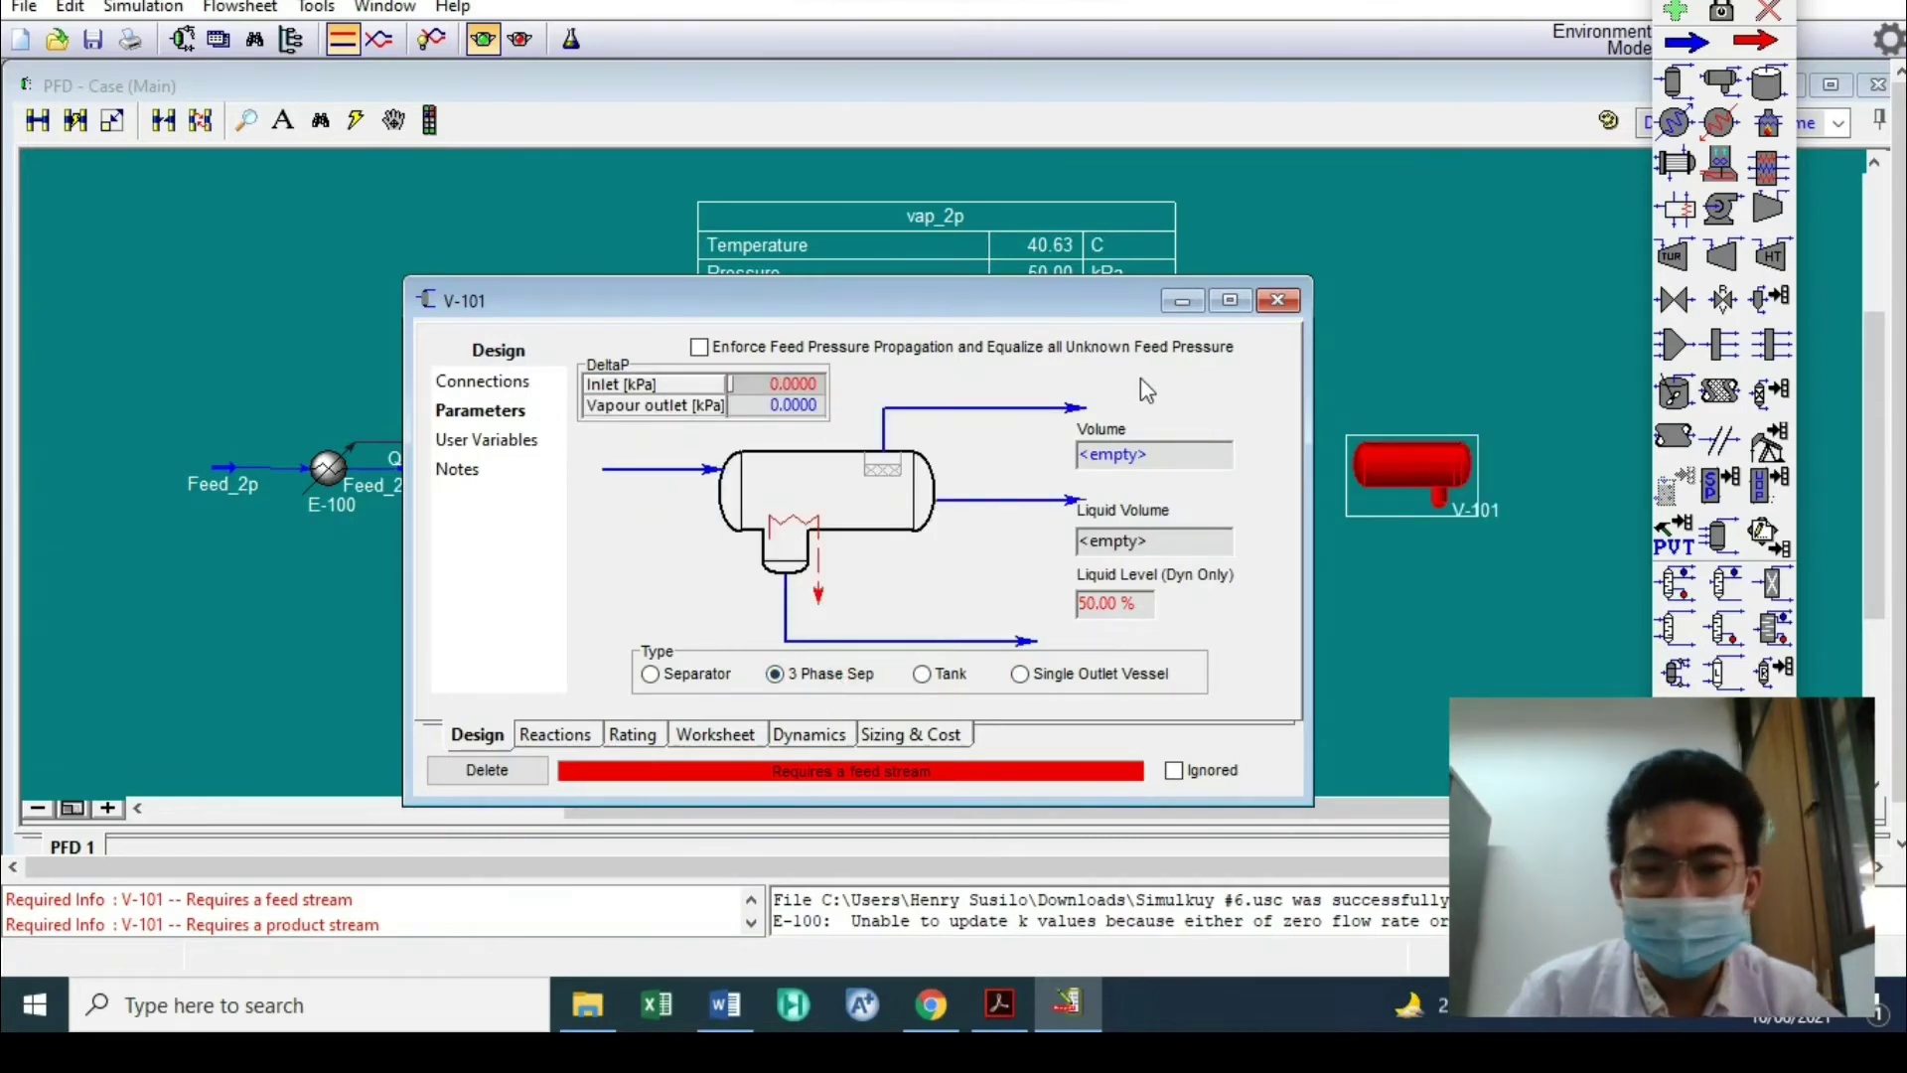
left_click(1293, 304)
Shift separator V-101 slightly farther from the stream tables and create Feed_3p as its inlet stream
left_click_drag(1442, 447, 1468, 453)
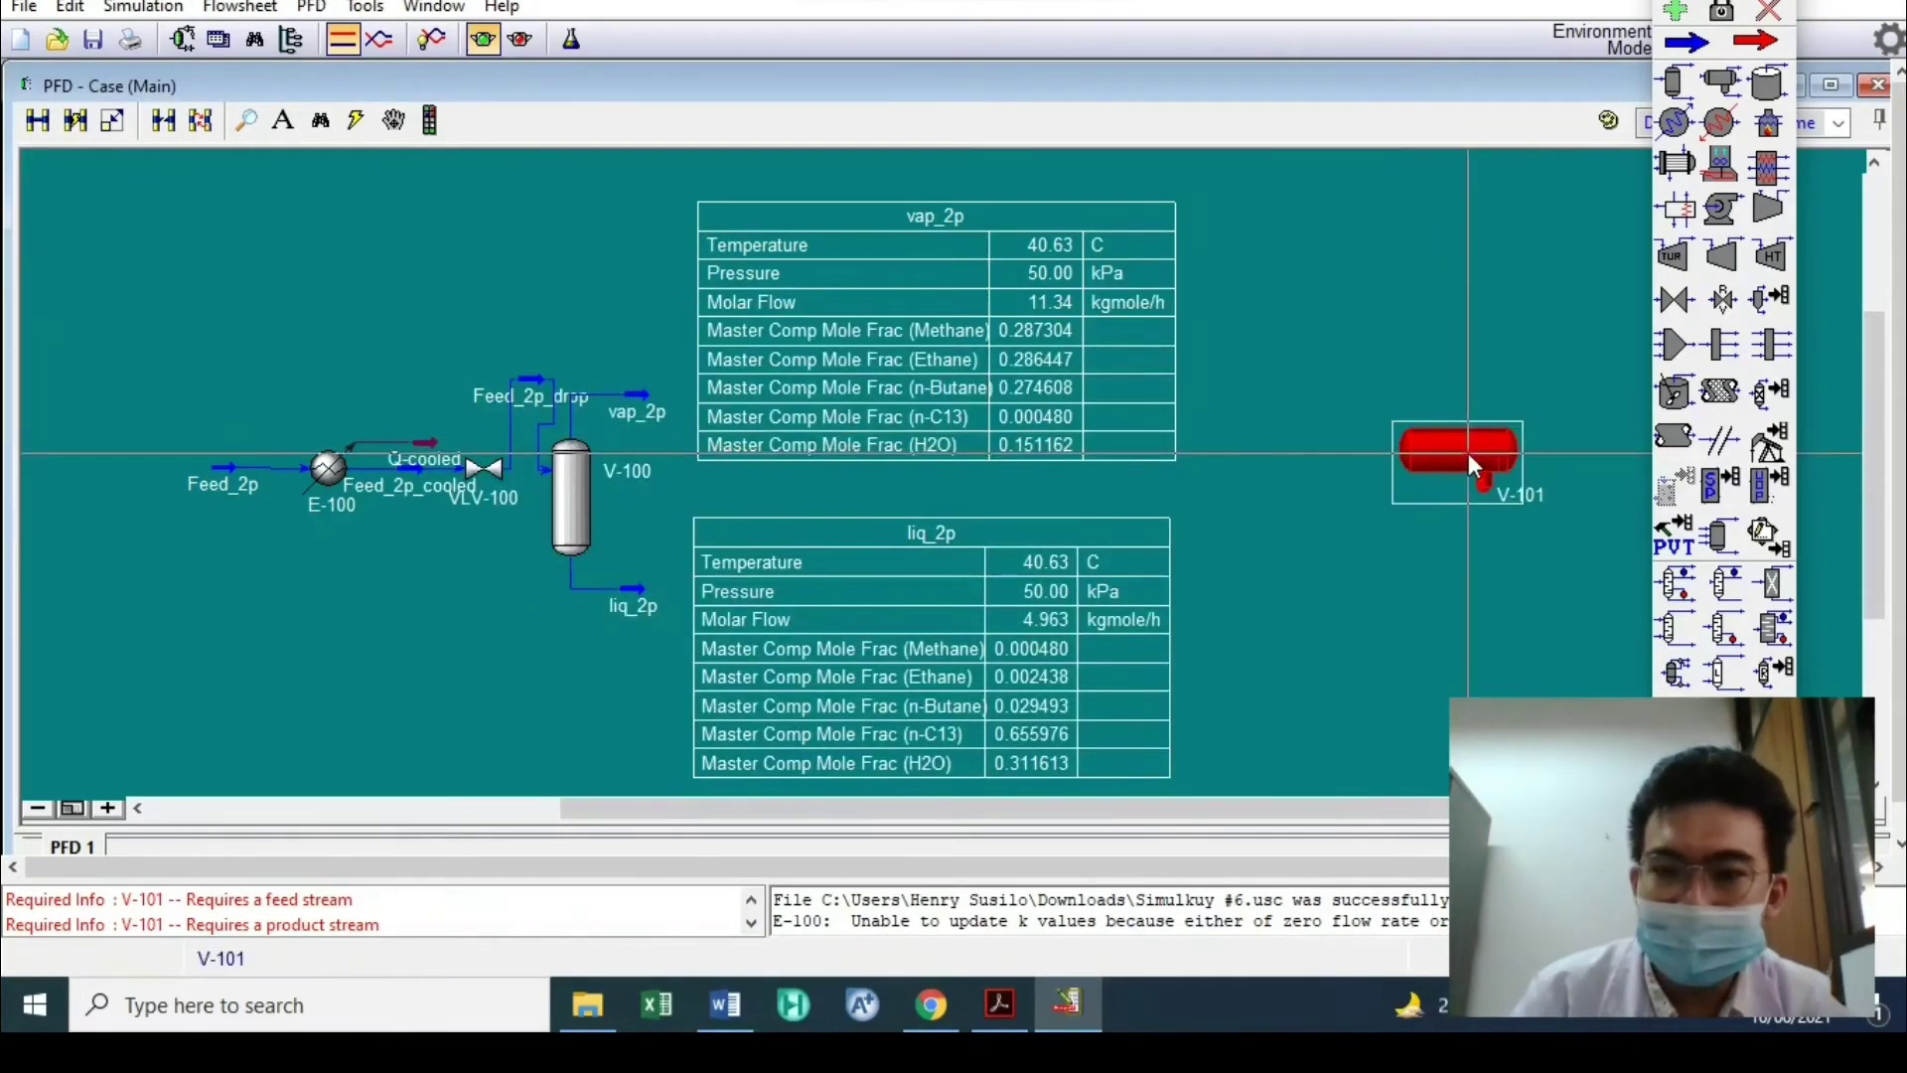
double_click(1468, 453)
type("f")
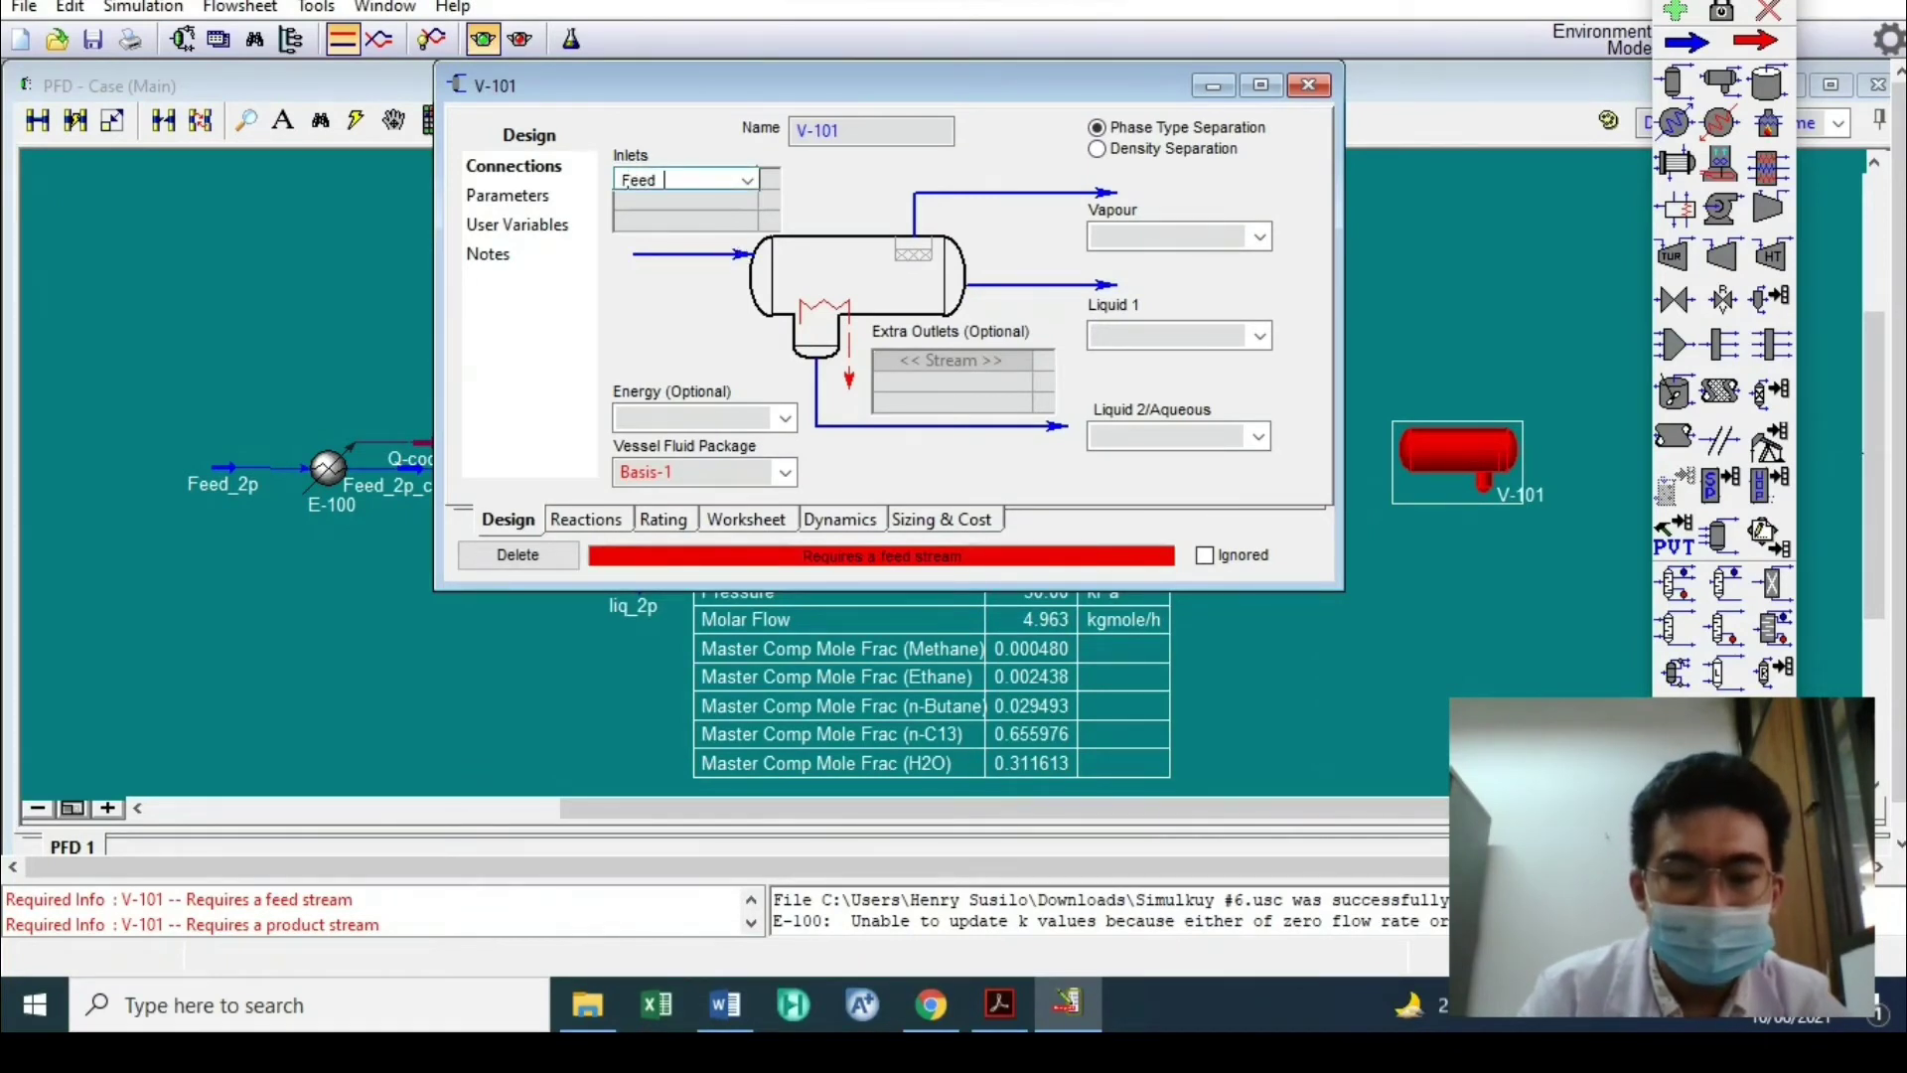
type("eed_3p")
key("Return")
Create the outlet streams of V-101: vap_3p for vapour, liq1_3p for Liquid 1 and liq2_3p for Liquid 2/Aqueous
left_click(1163, 231)
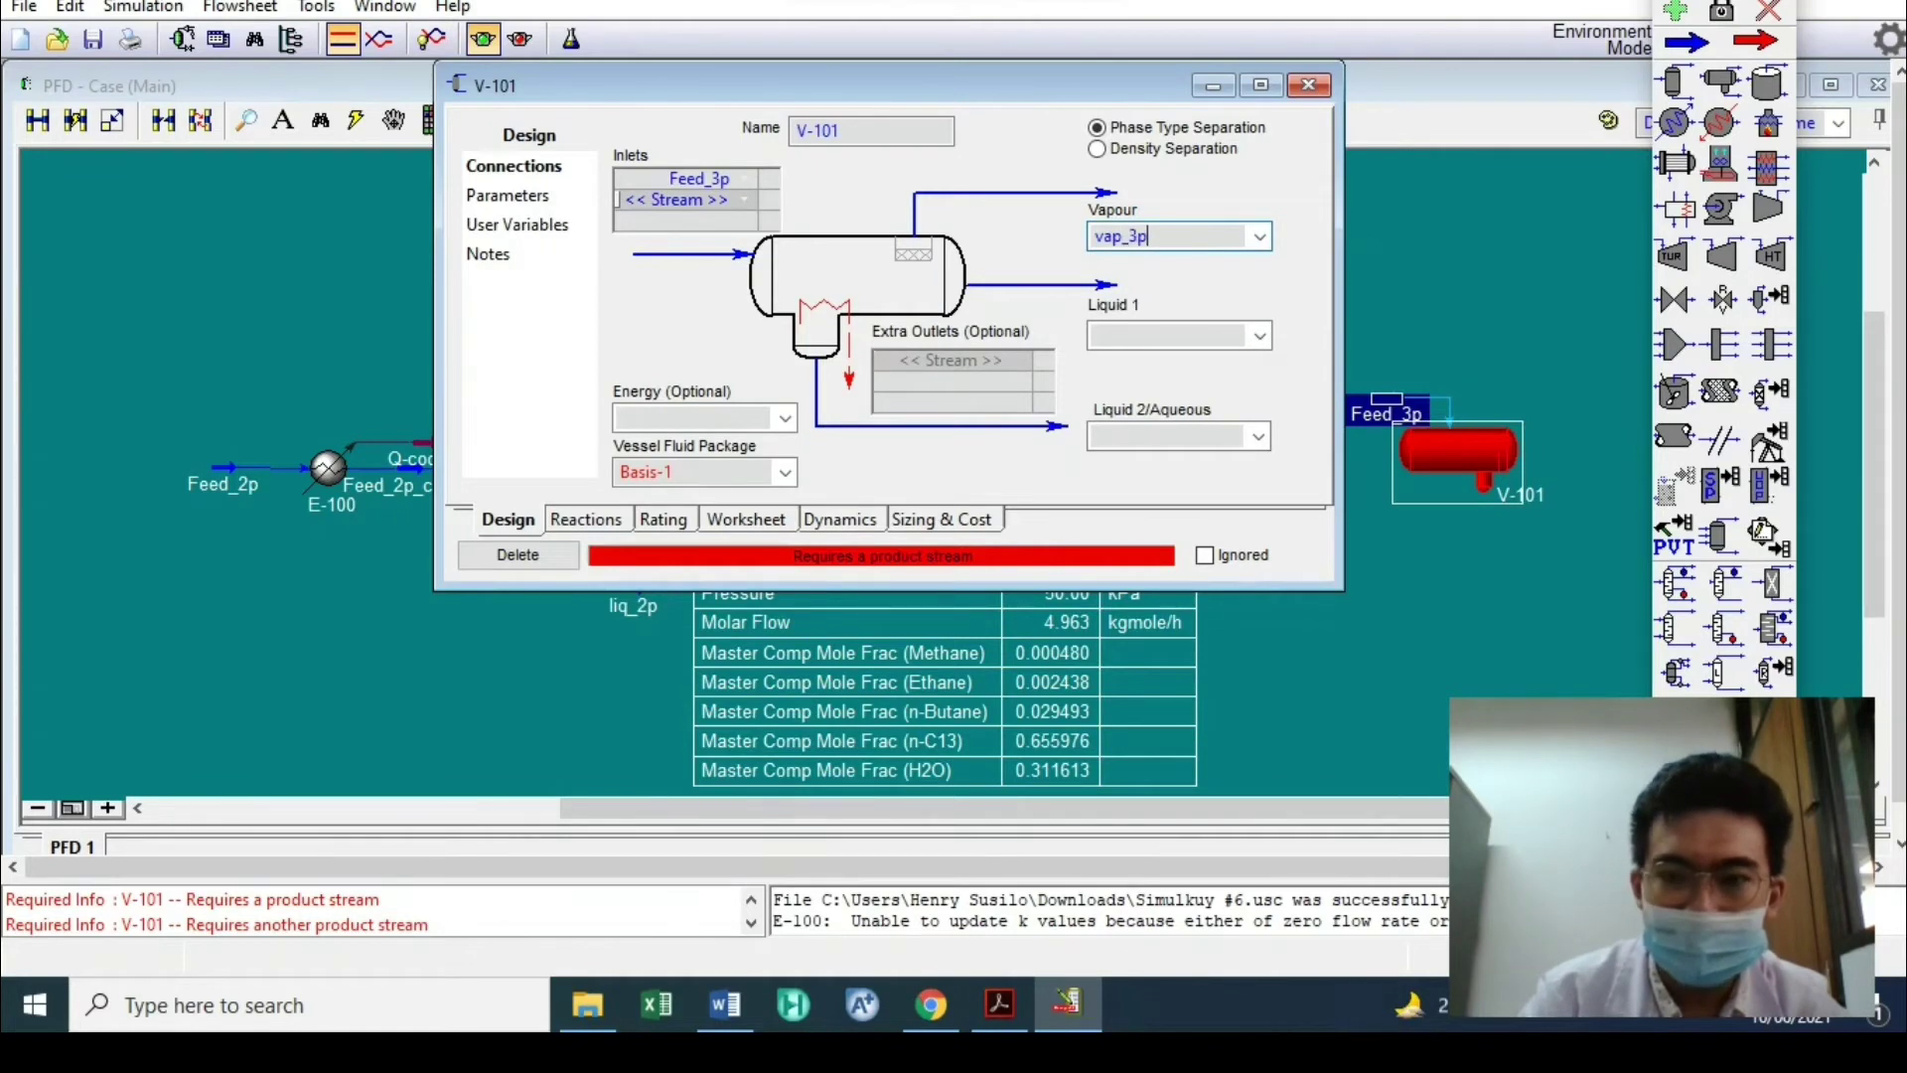
key("Return")
key("Tab")
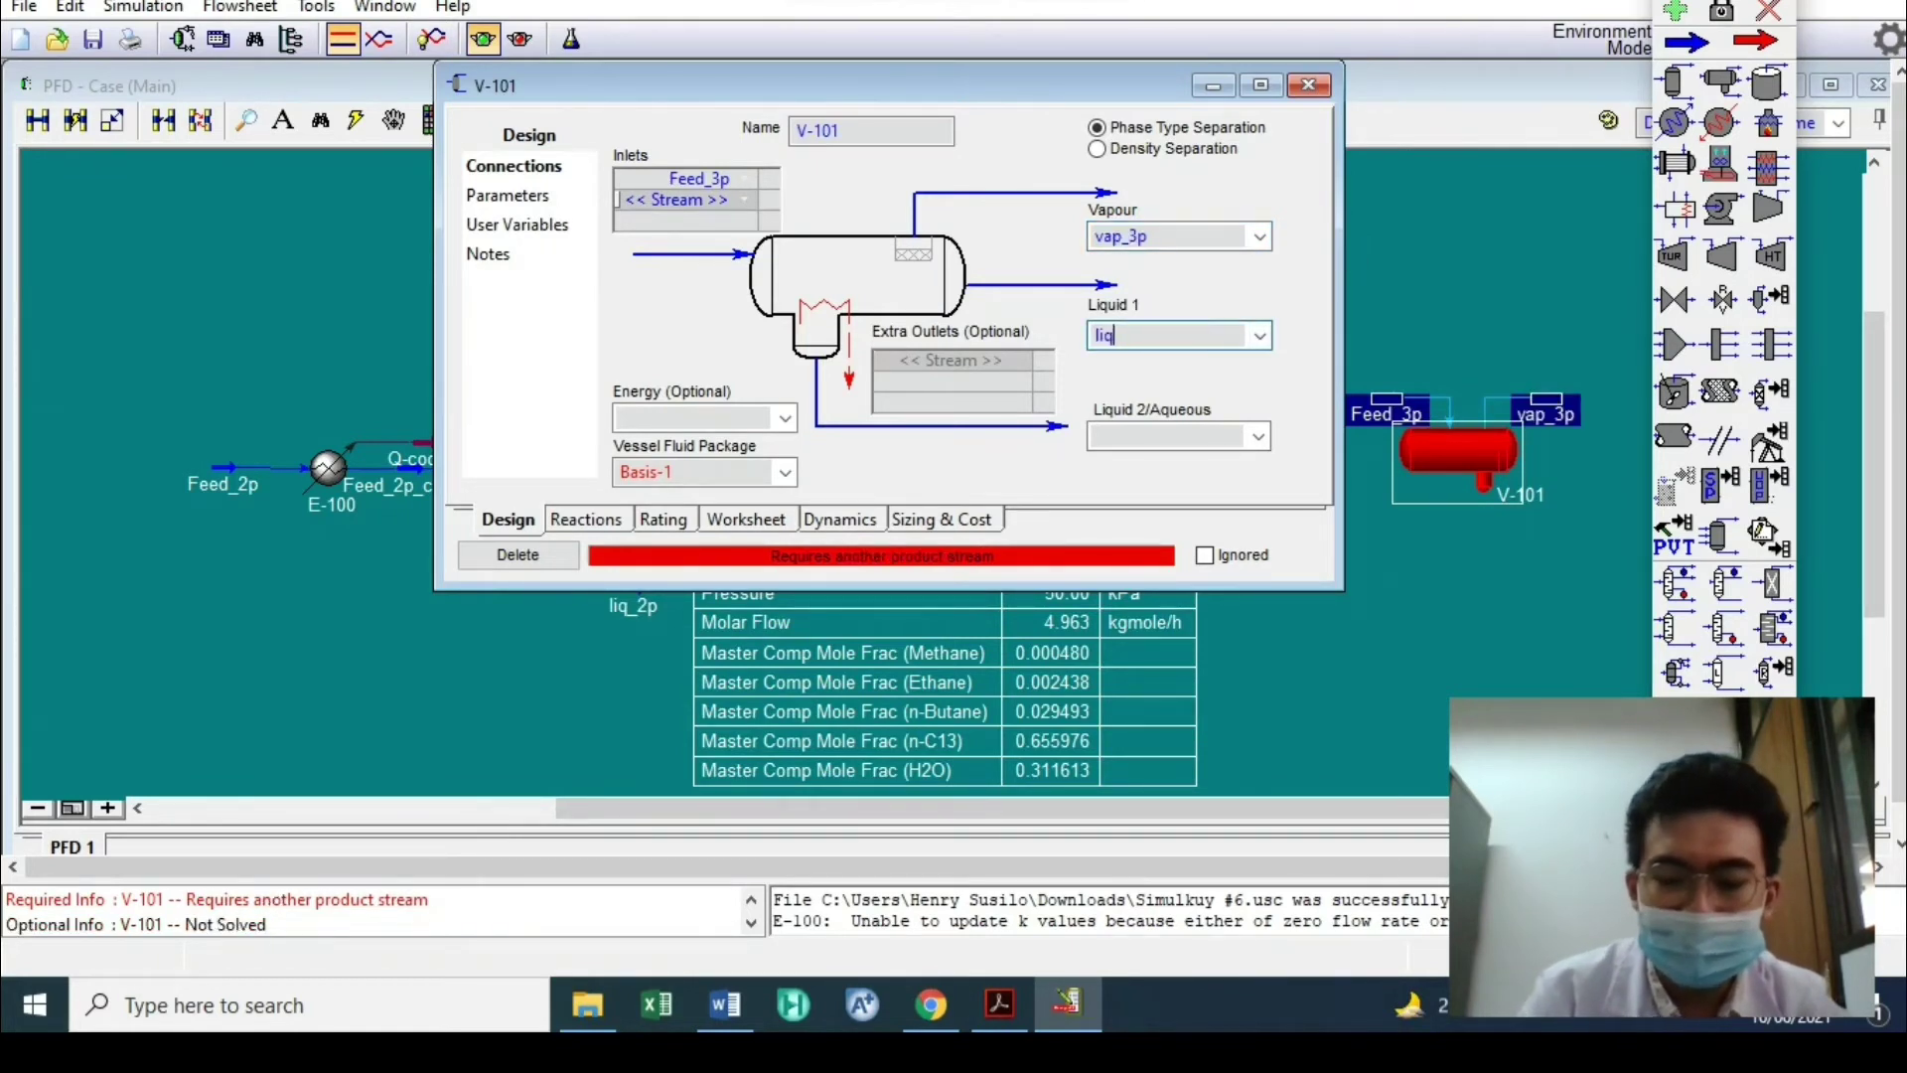
type("liq1_3p")
key("Return")
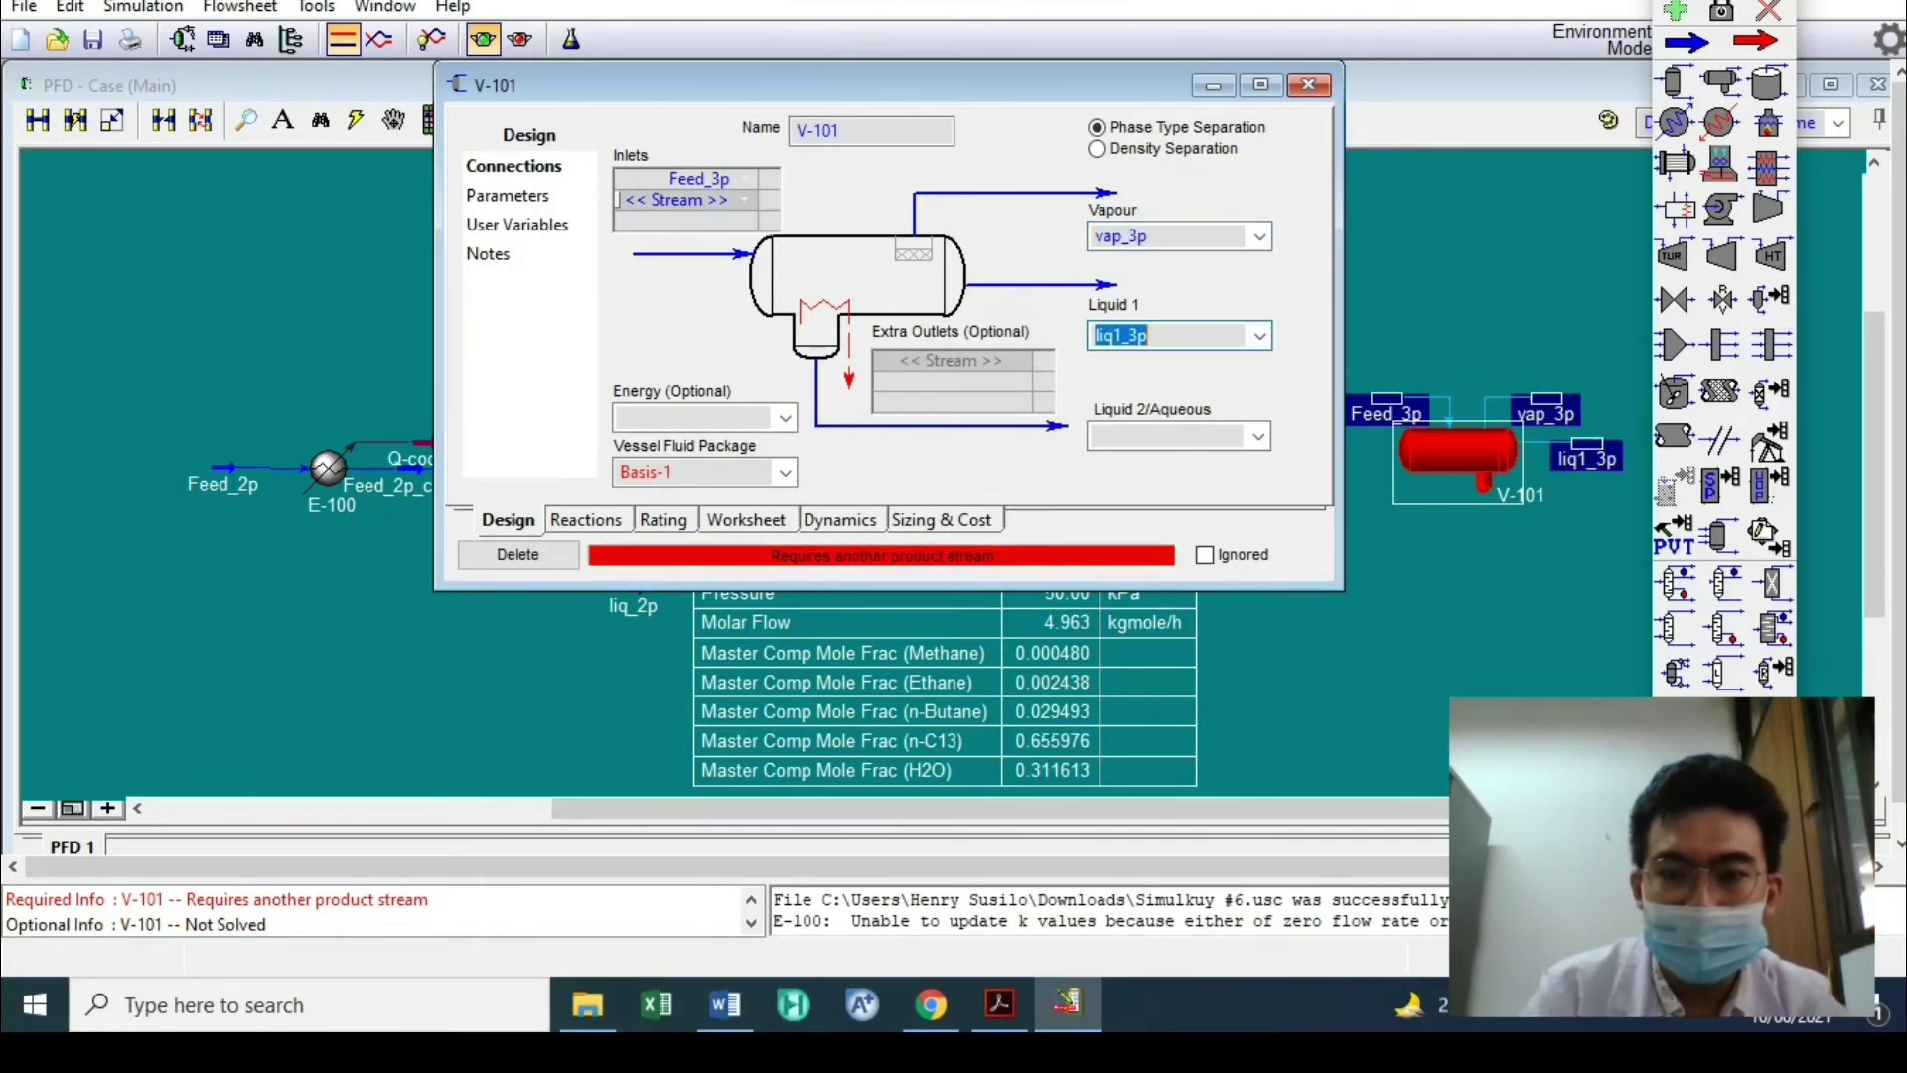
left_click(1223, 434)
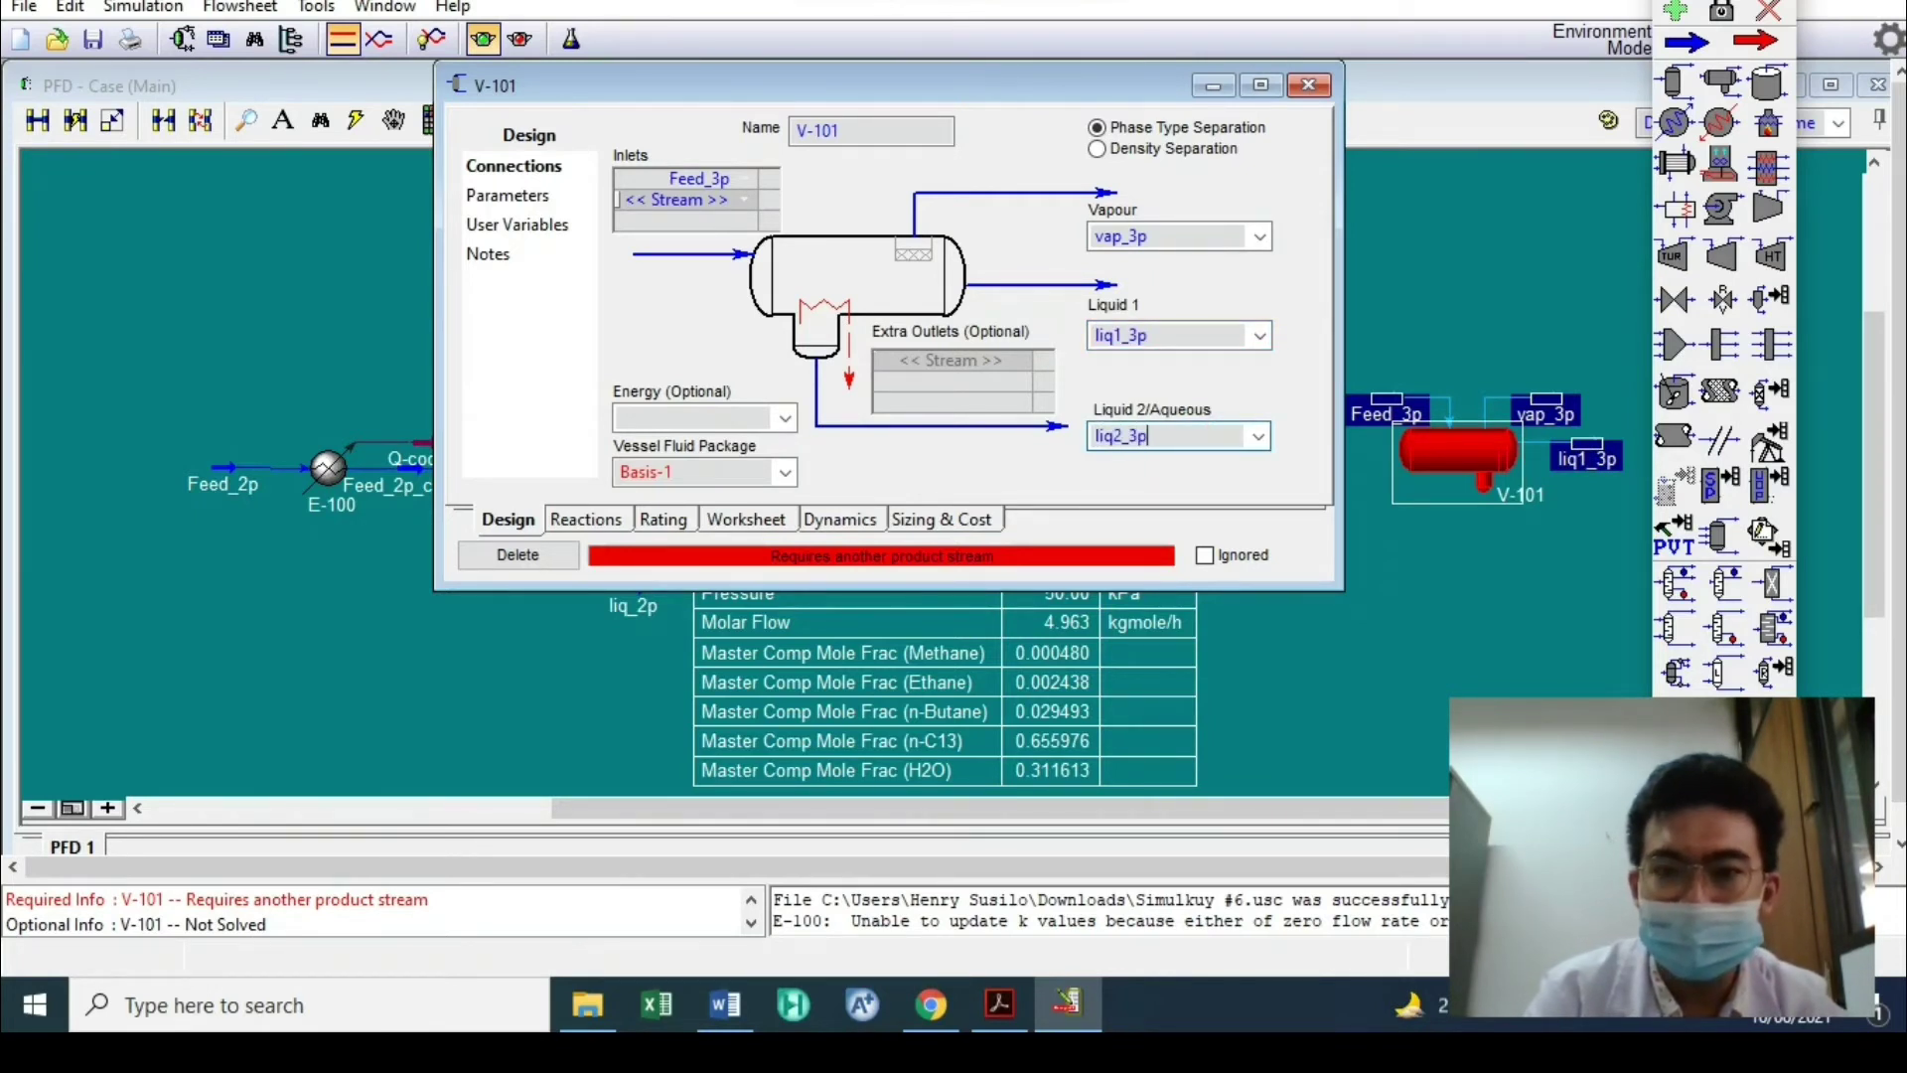
type("liq2_3p")
key("Return")
left_click(1458, 618)
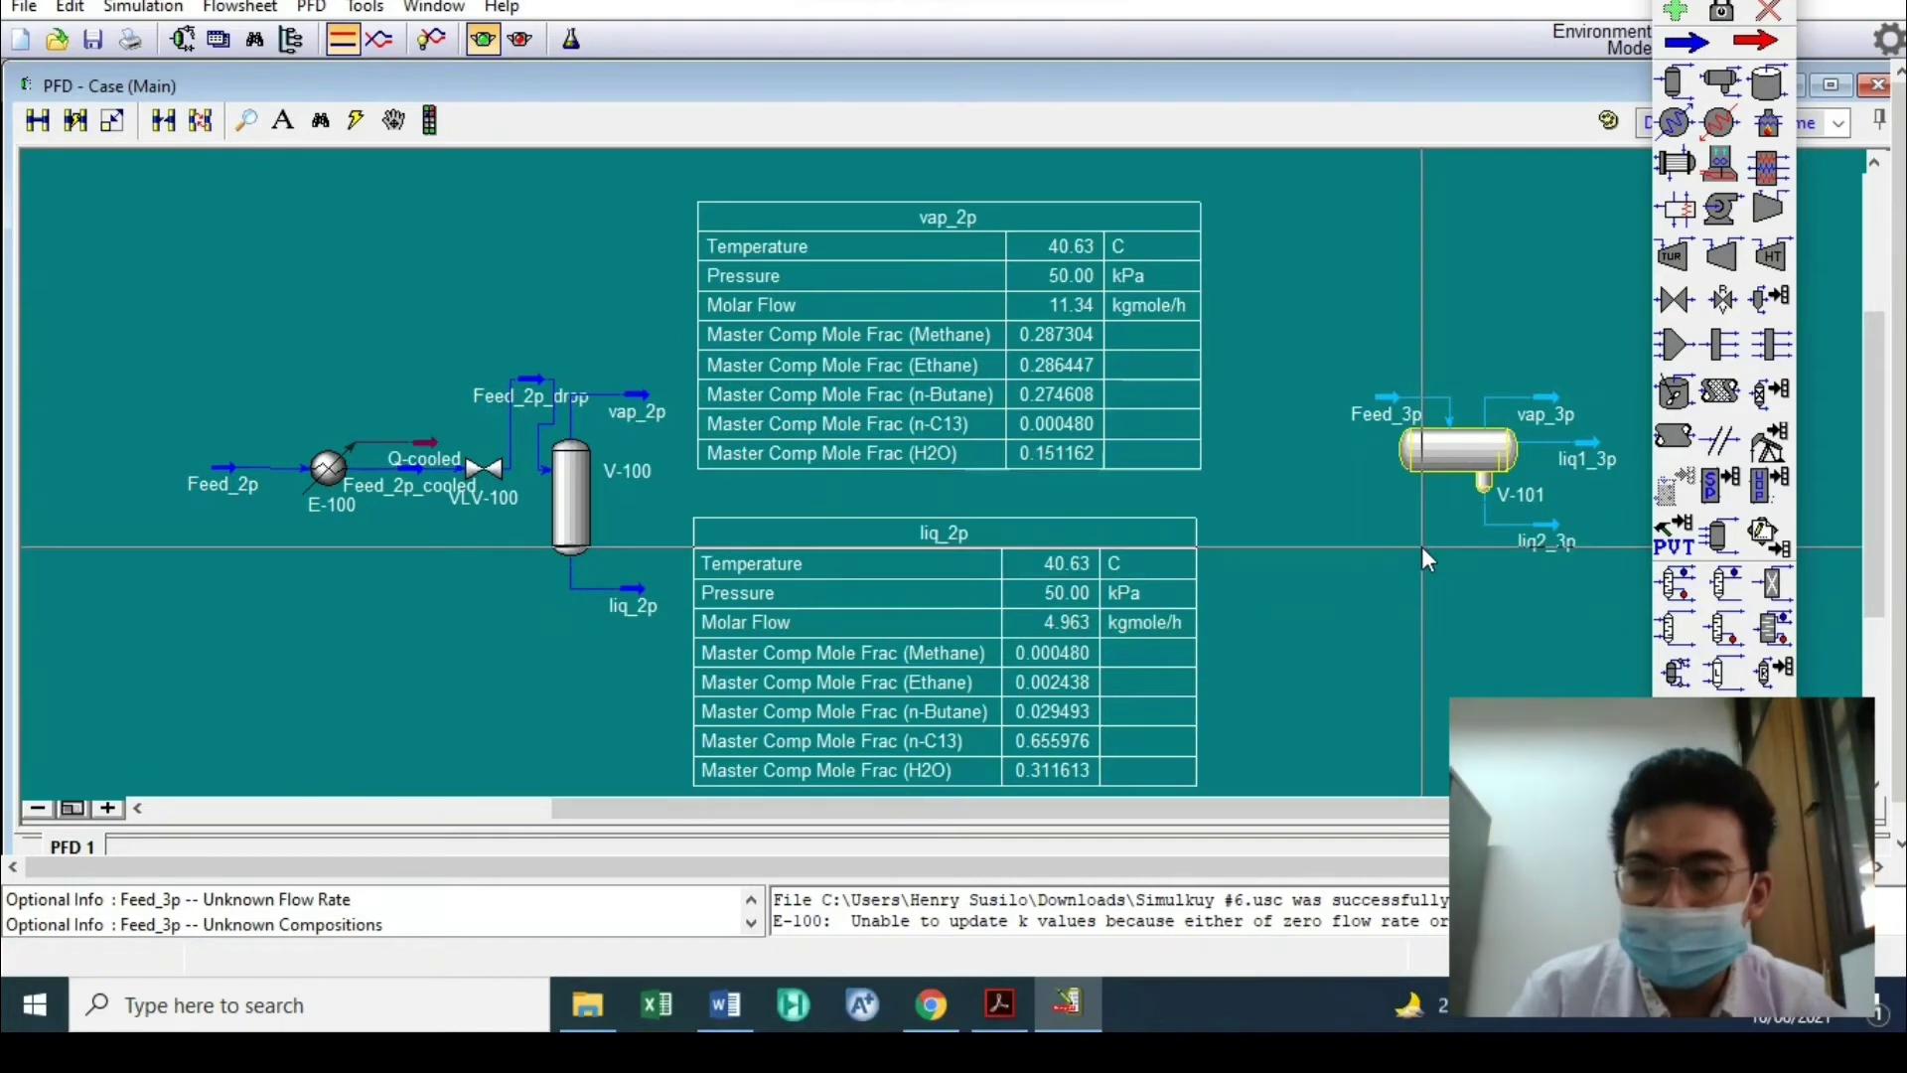
Move separator V-101 with its connected streams farther away from the two-phase stream tables
scroll(1421, 546, "down", 2)
left_click_drag(769, 807, 1017, 806)
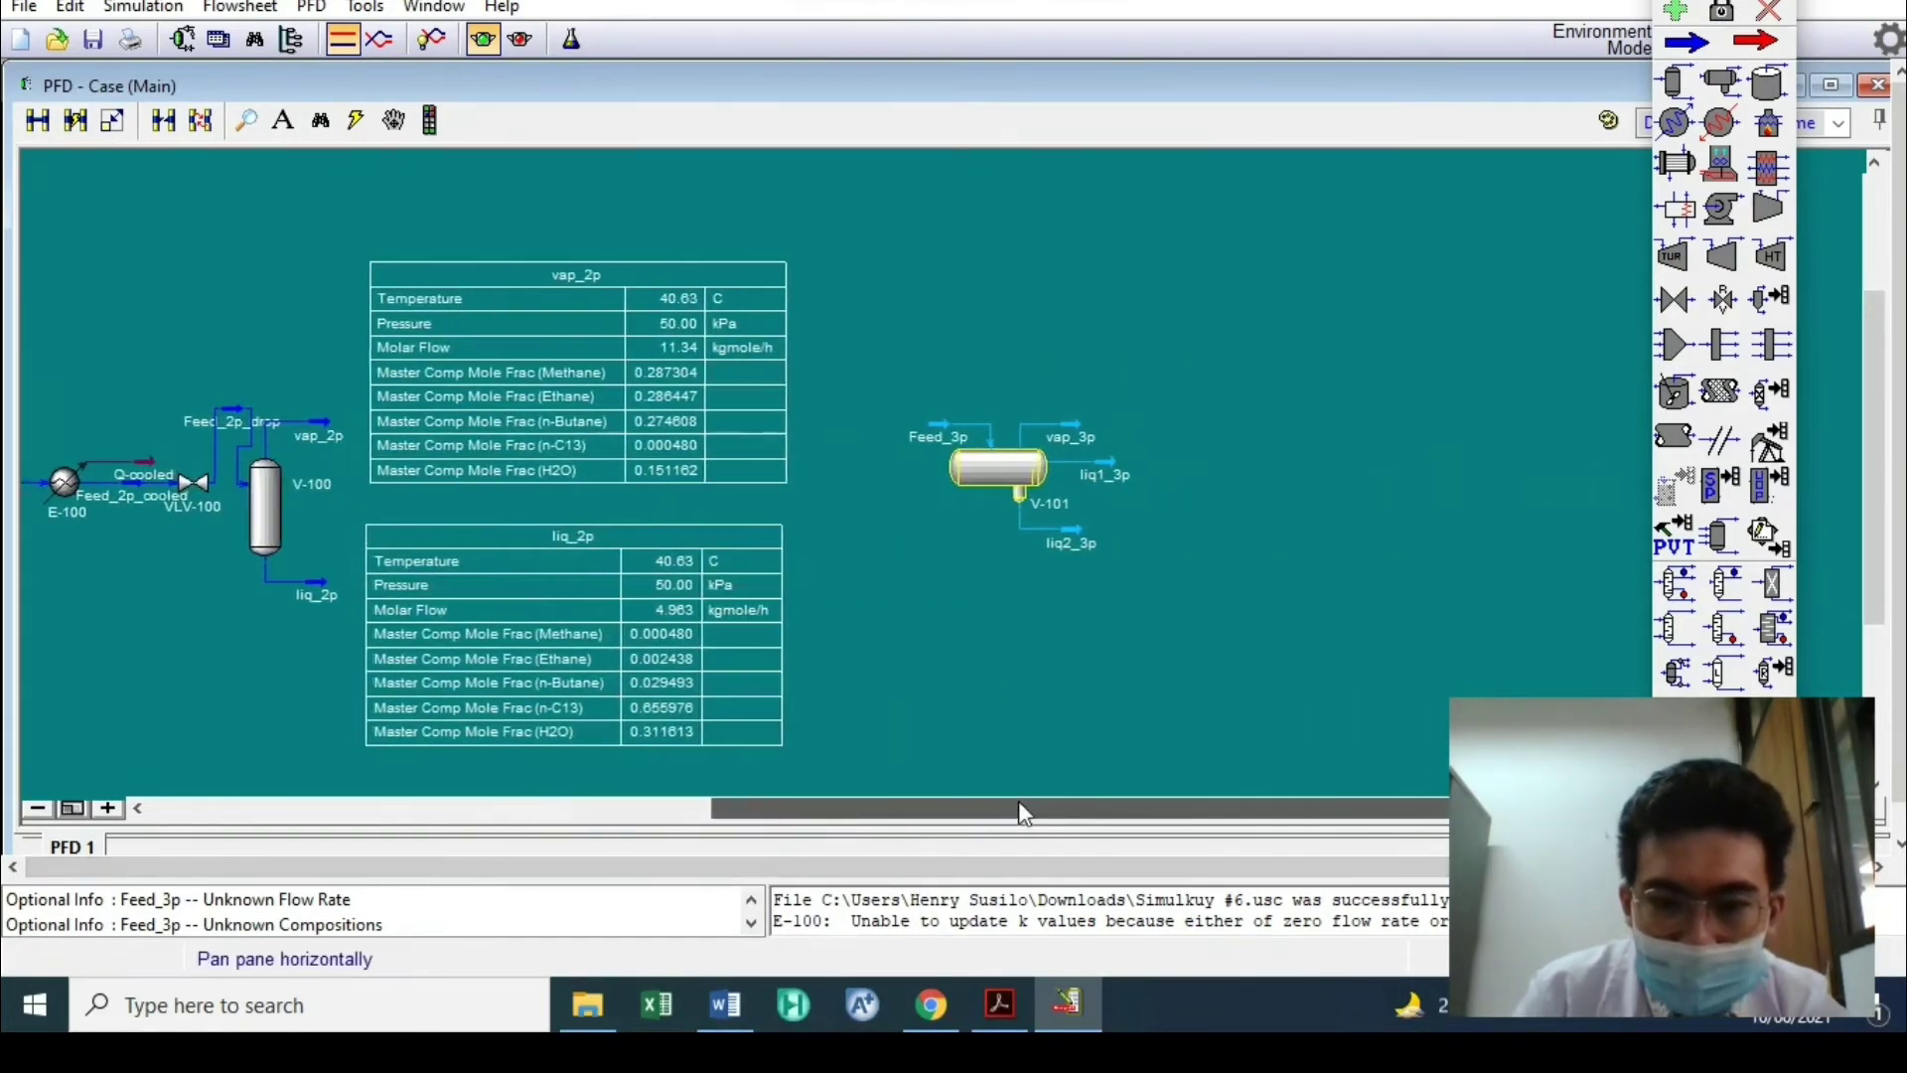
left_click_drag(997, 475, 1177, 468)
Set the composition of Feed_3p to mole fractions of 0.2 each for Methane, Ethane, n-Butane, n-C13 and H2O
double_click(1120, 433)
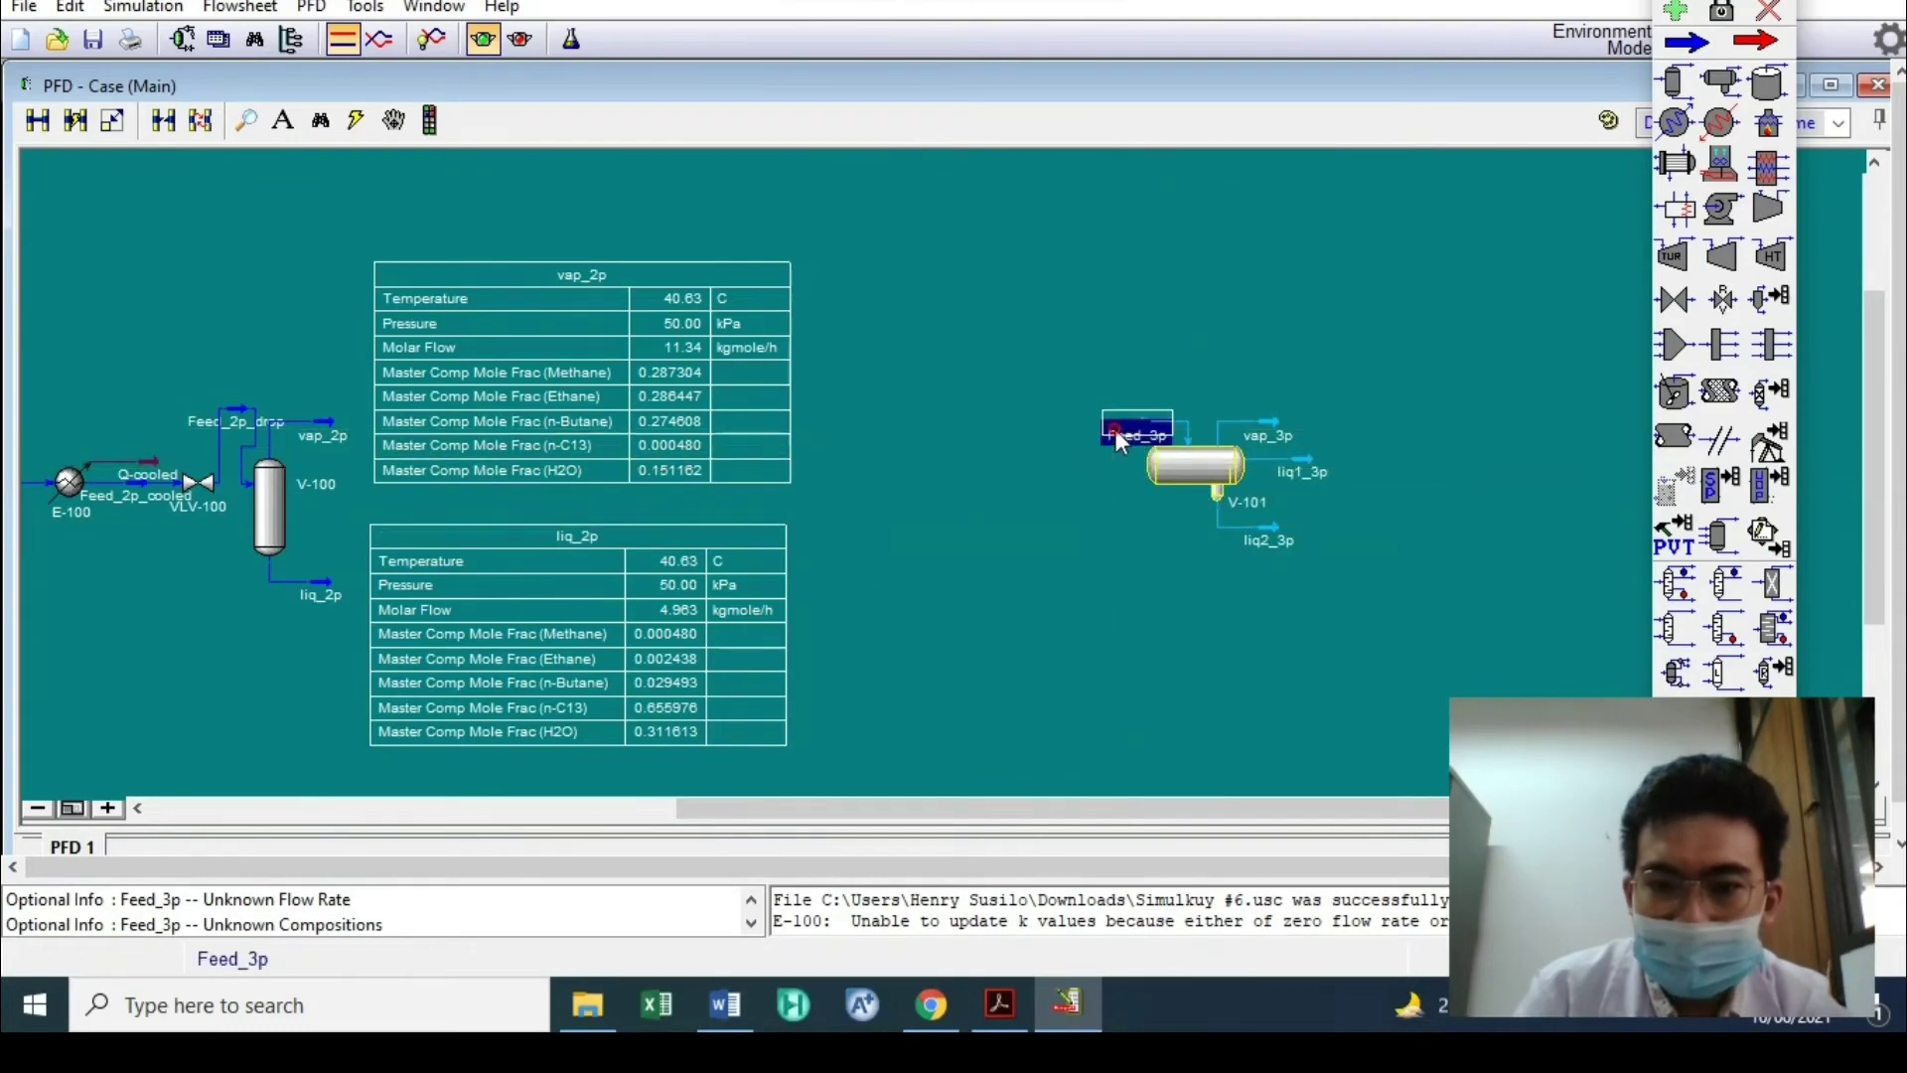
left_click(563, 239)
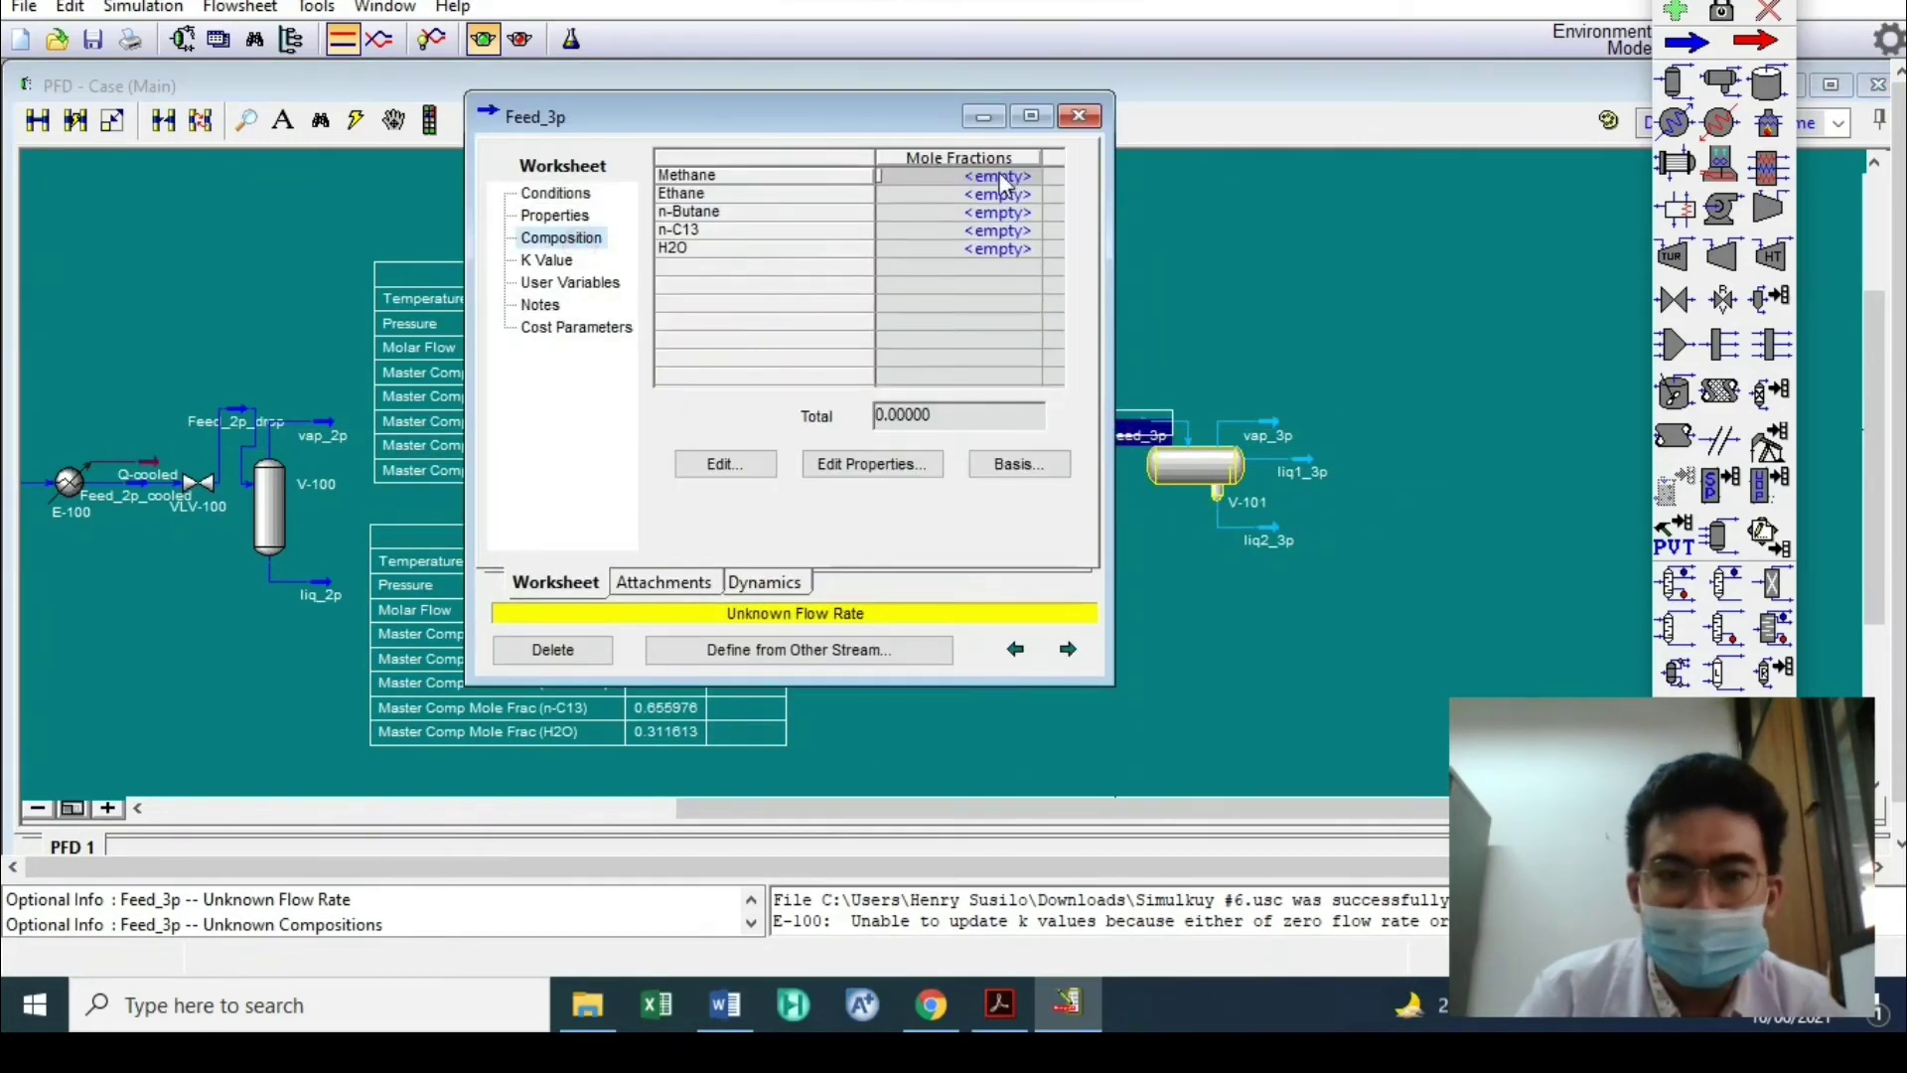
left_click(1001, 176)
type("0.2")
key("Return")
type("0.2")
key("Return")
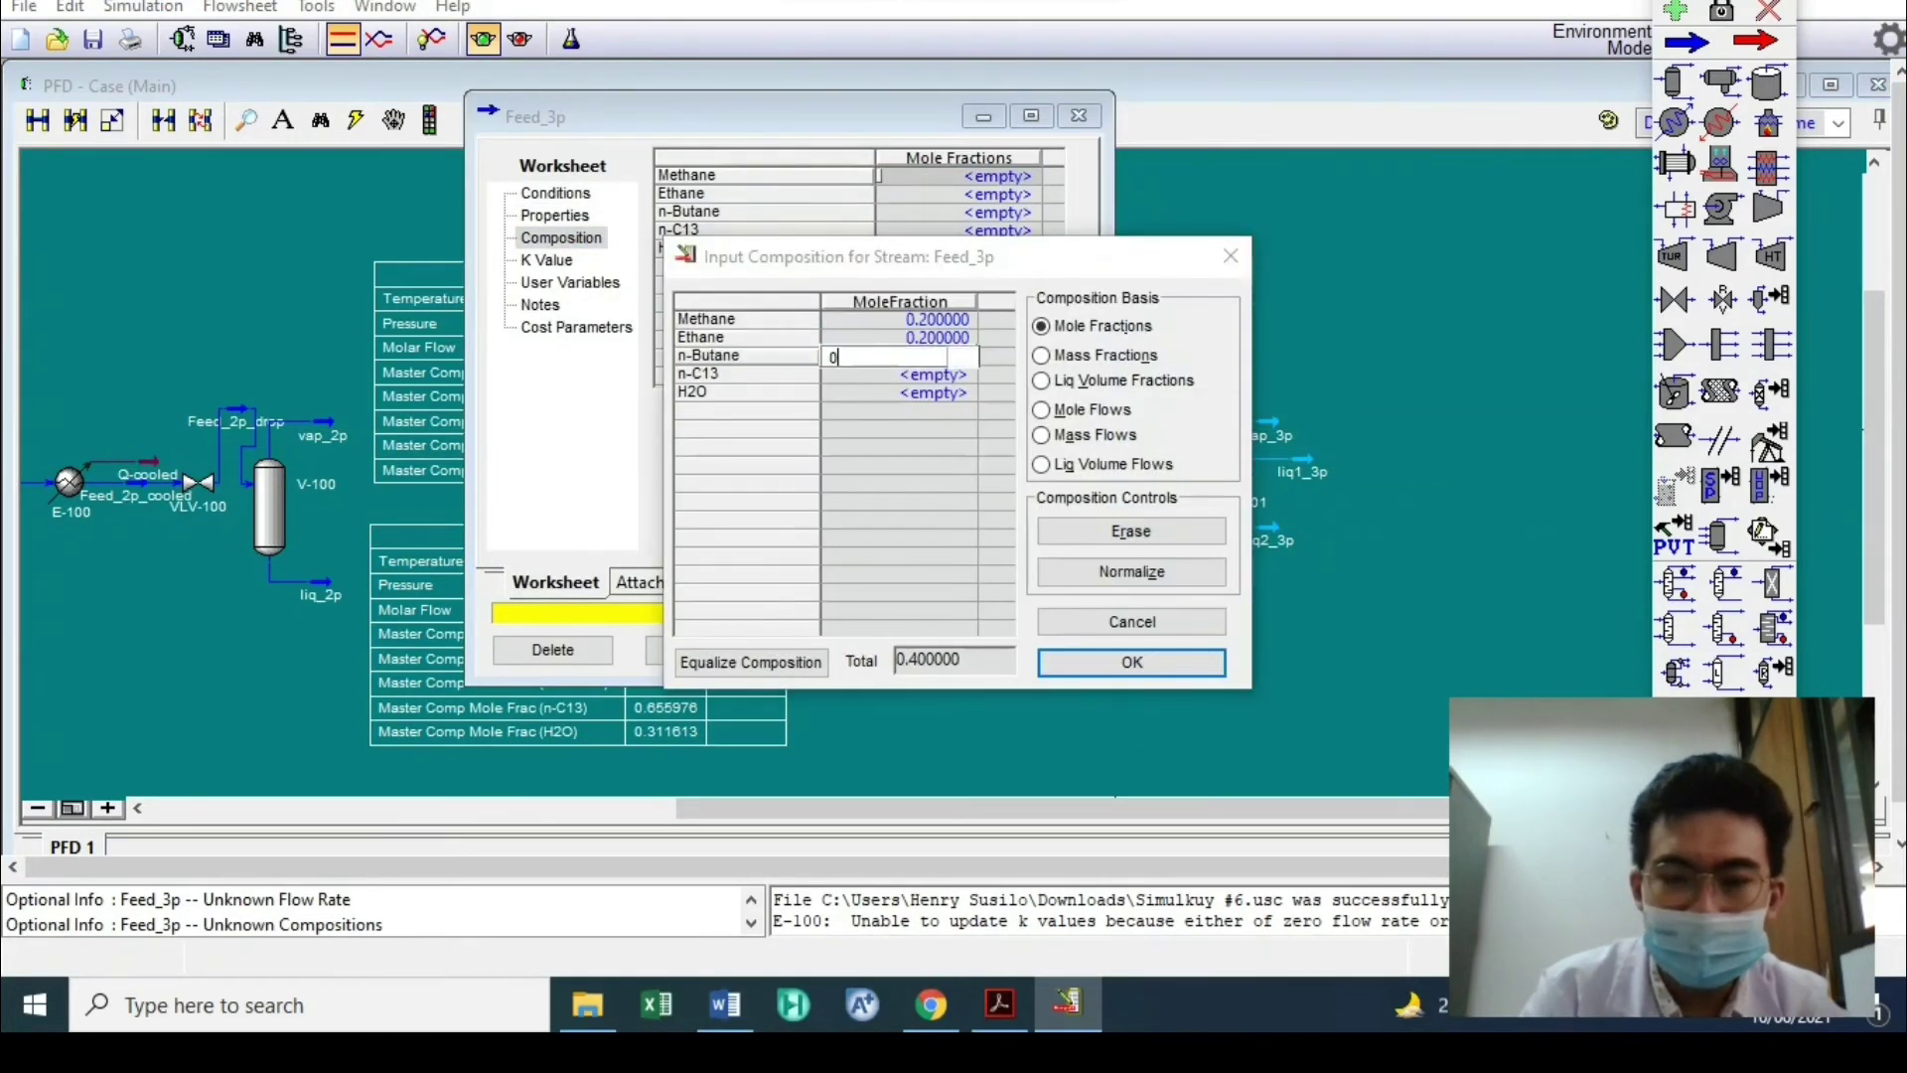
type("0.2")
key("Return")
type("0.2")
key("Return")
type("0.2")
key("Return")
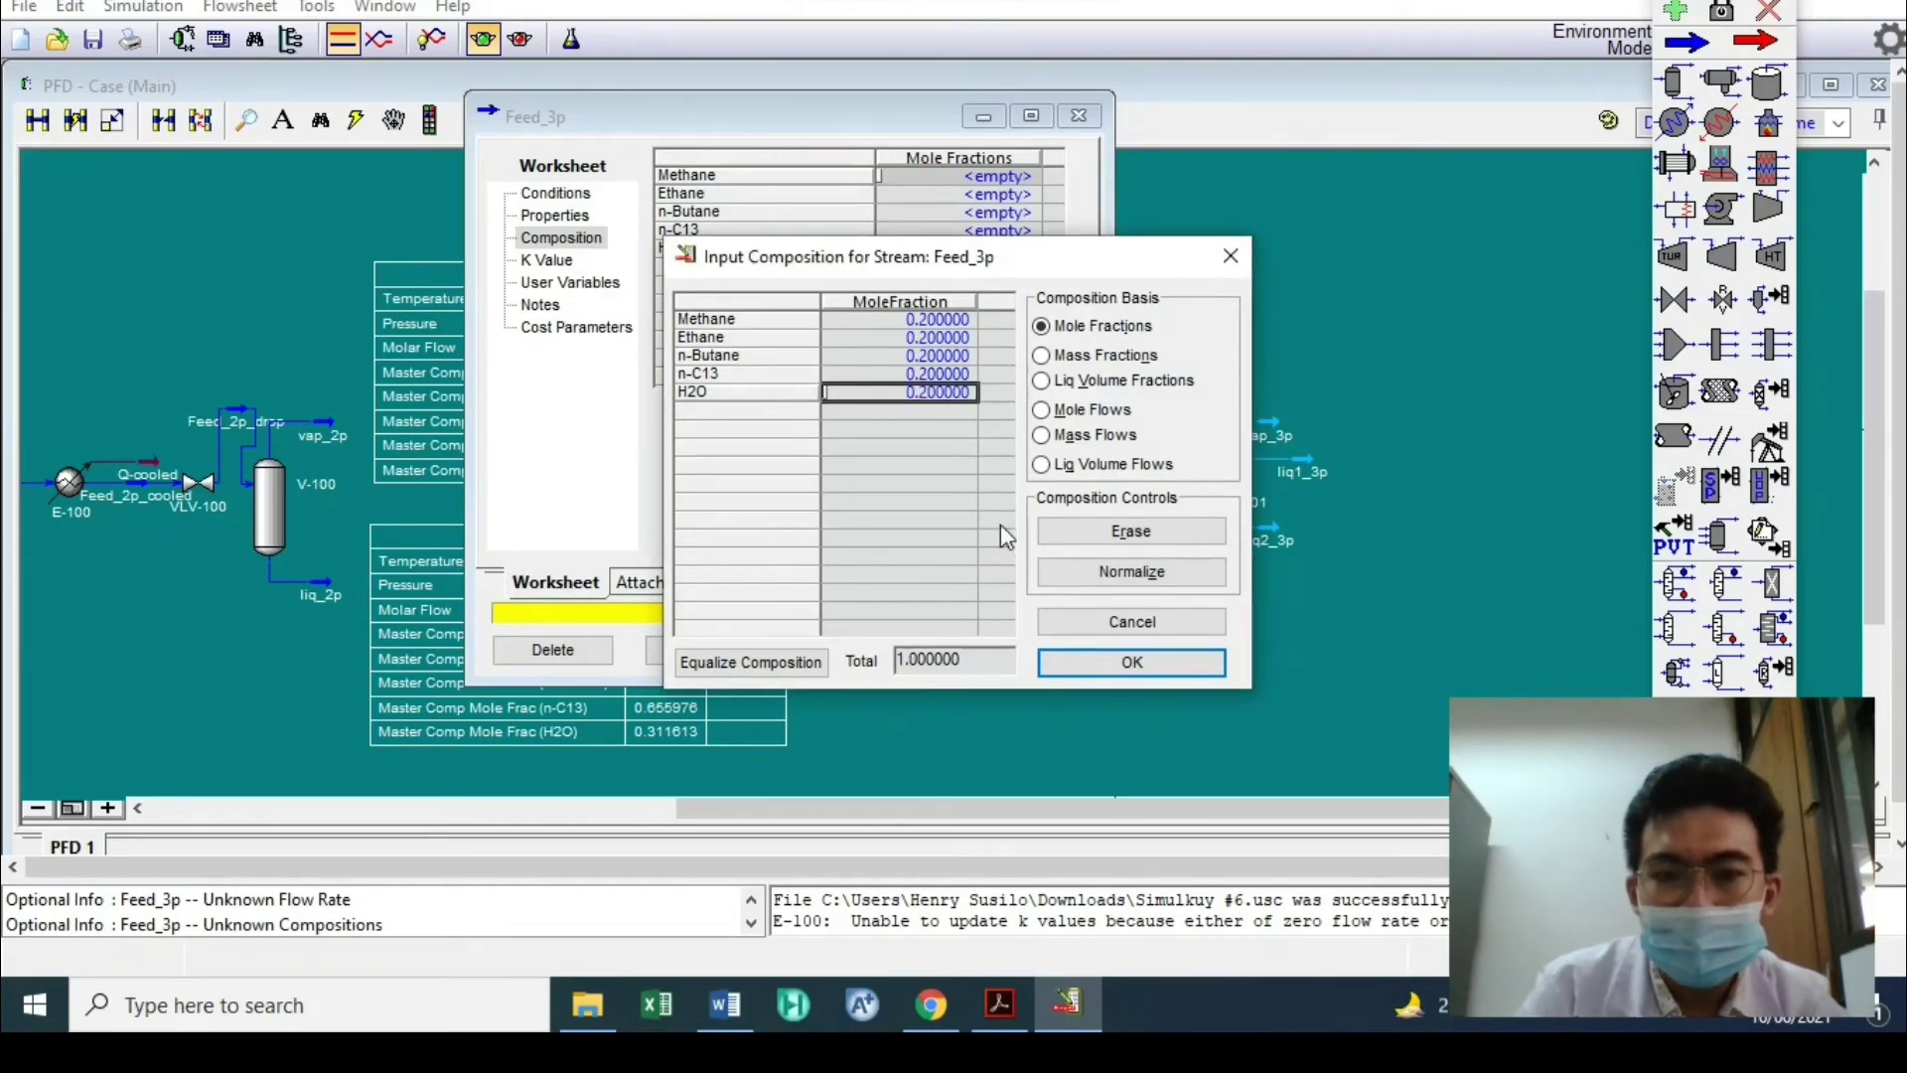
left_click(1097, 665)
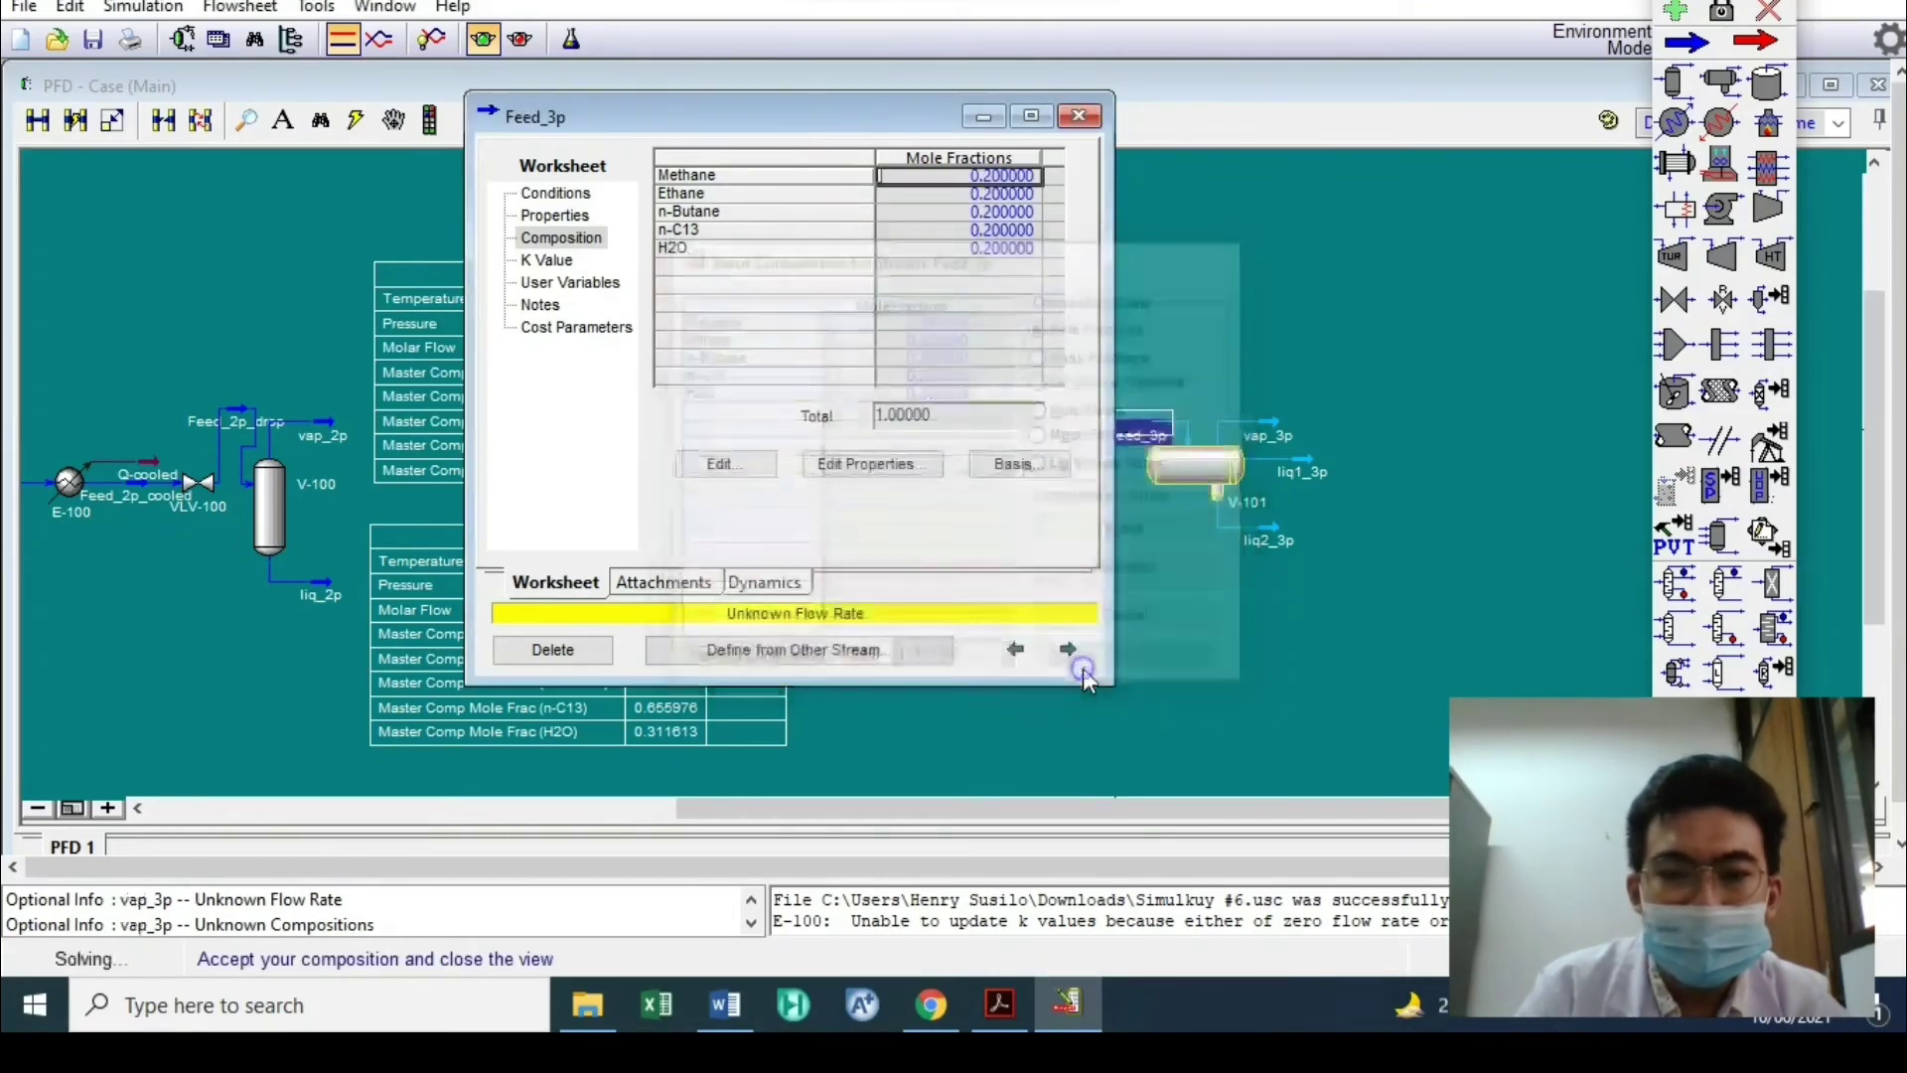
Specify the conditions of Feed_3p as vapour fraction 1, pressure 1 atm and mass flow 1000 kg/h
left_click(554, 194)
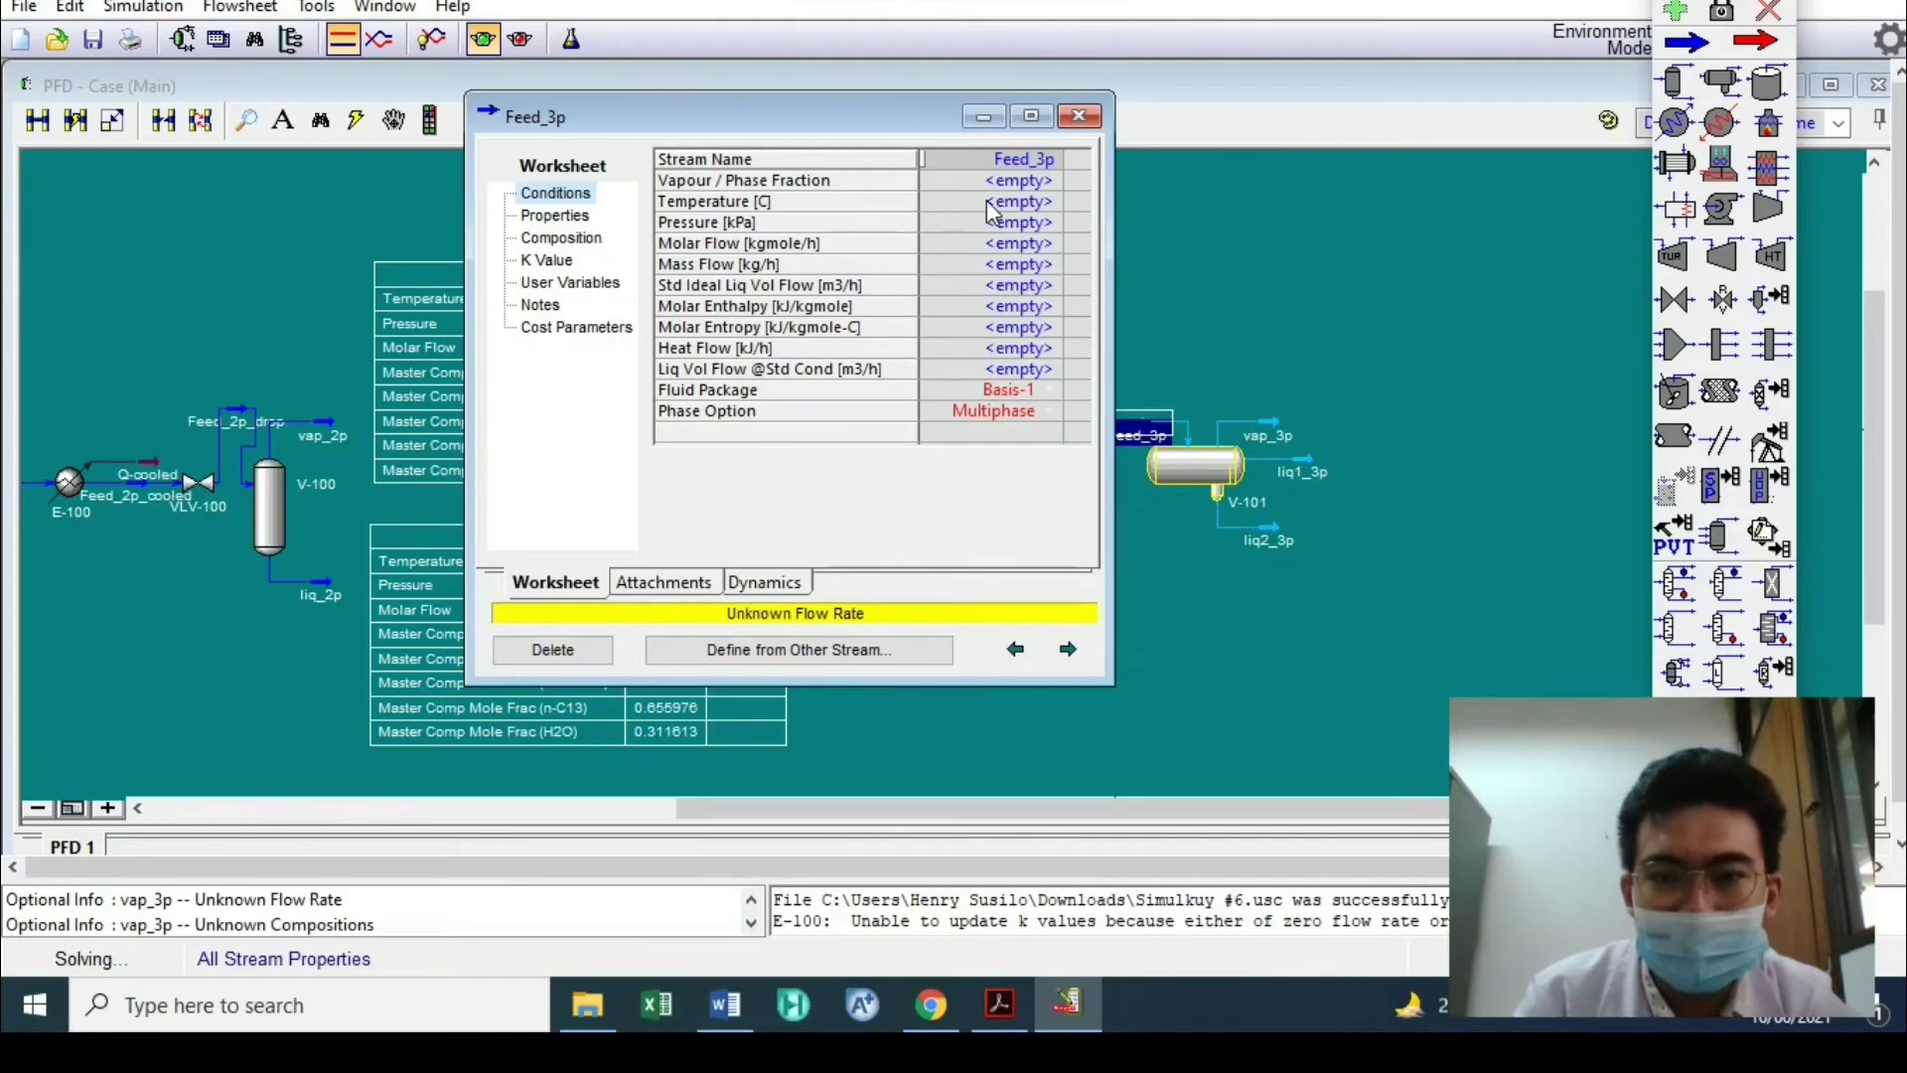
left_click(997, 1005)
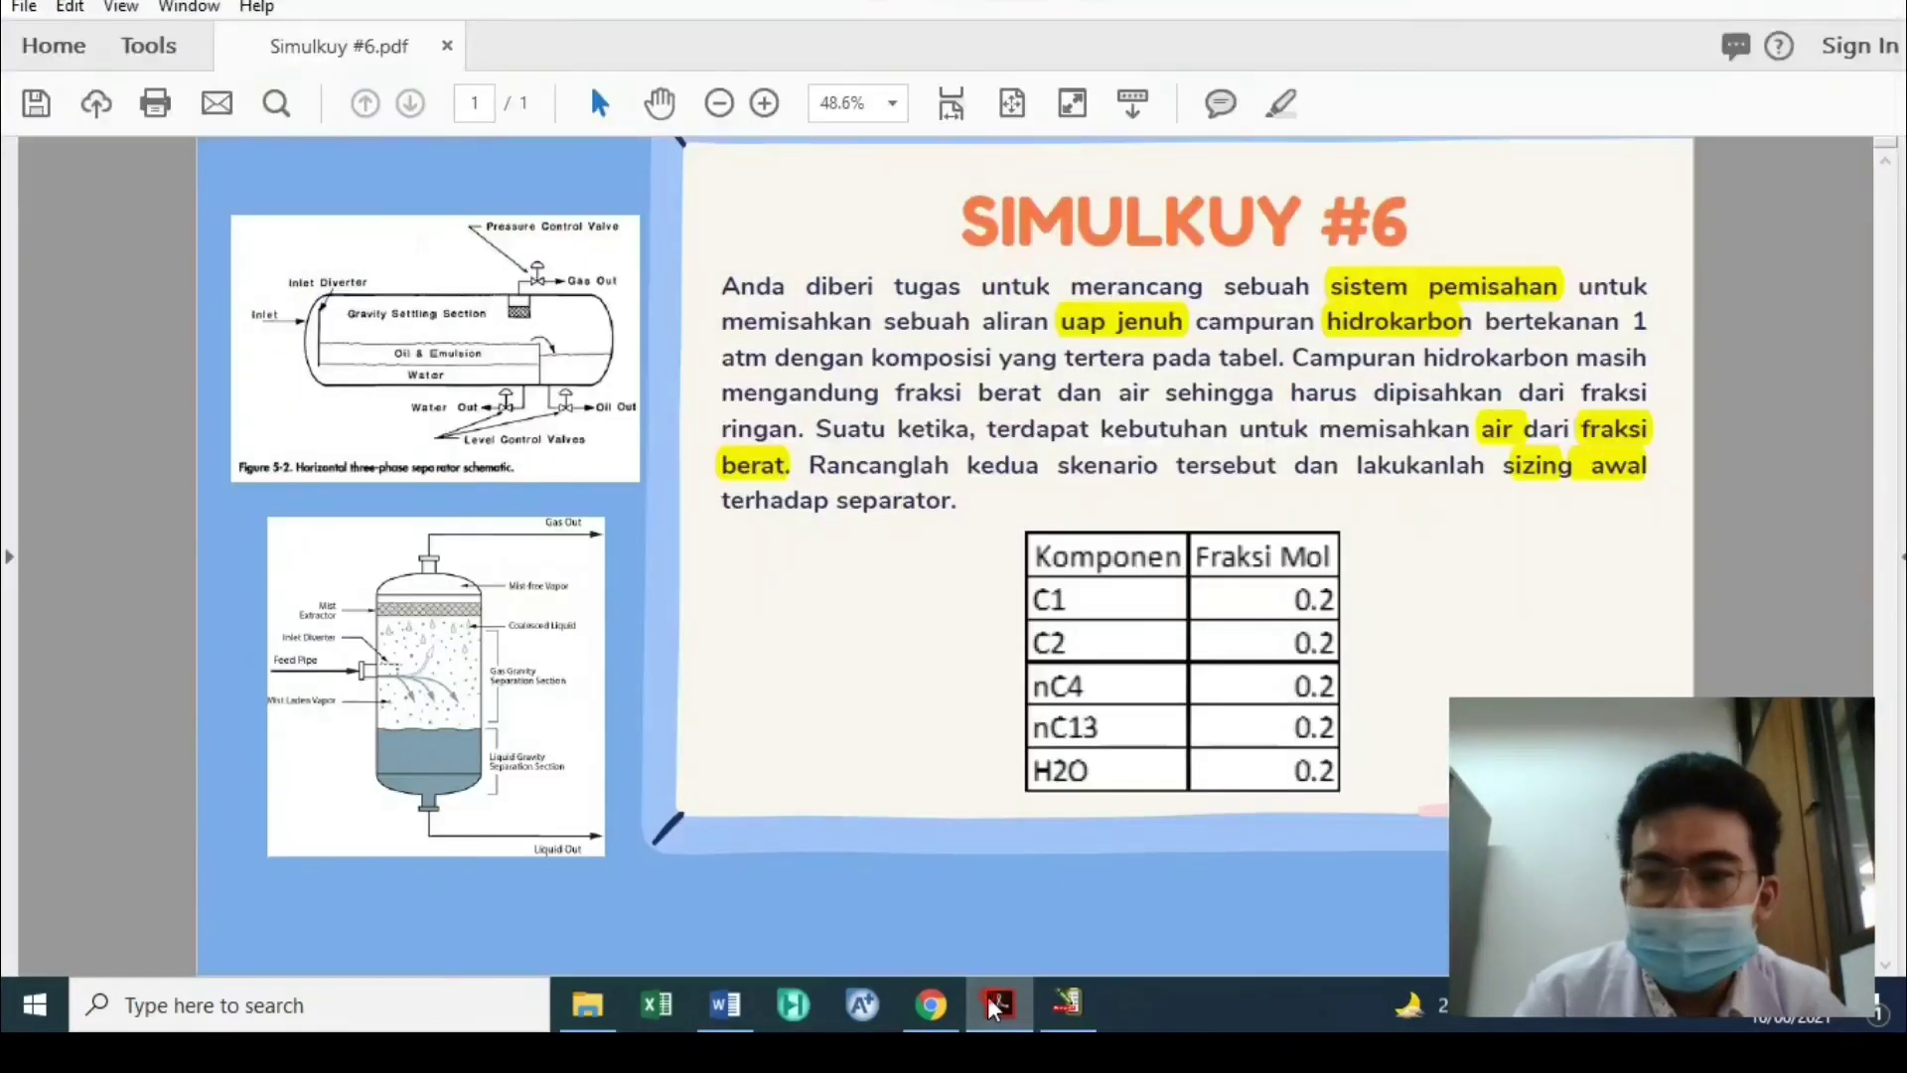
left_click(998, 1005)
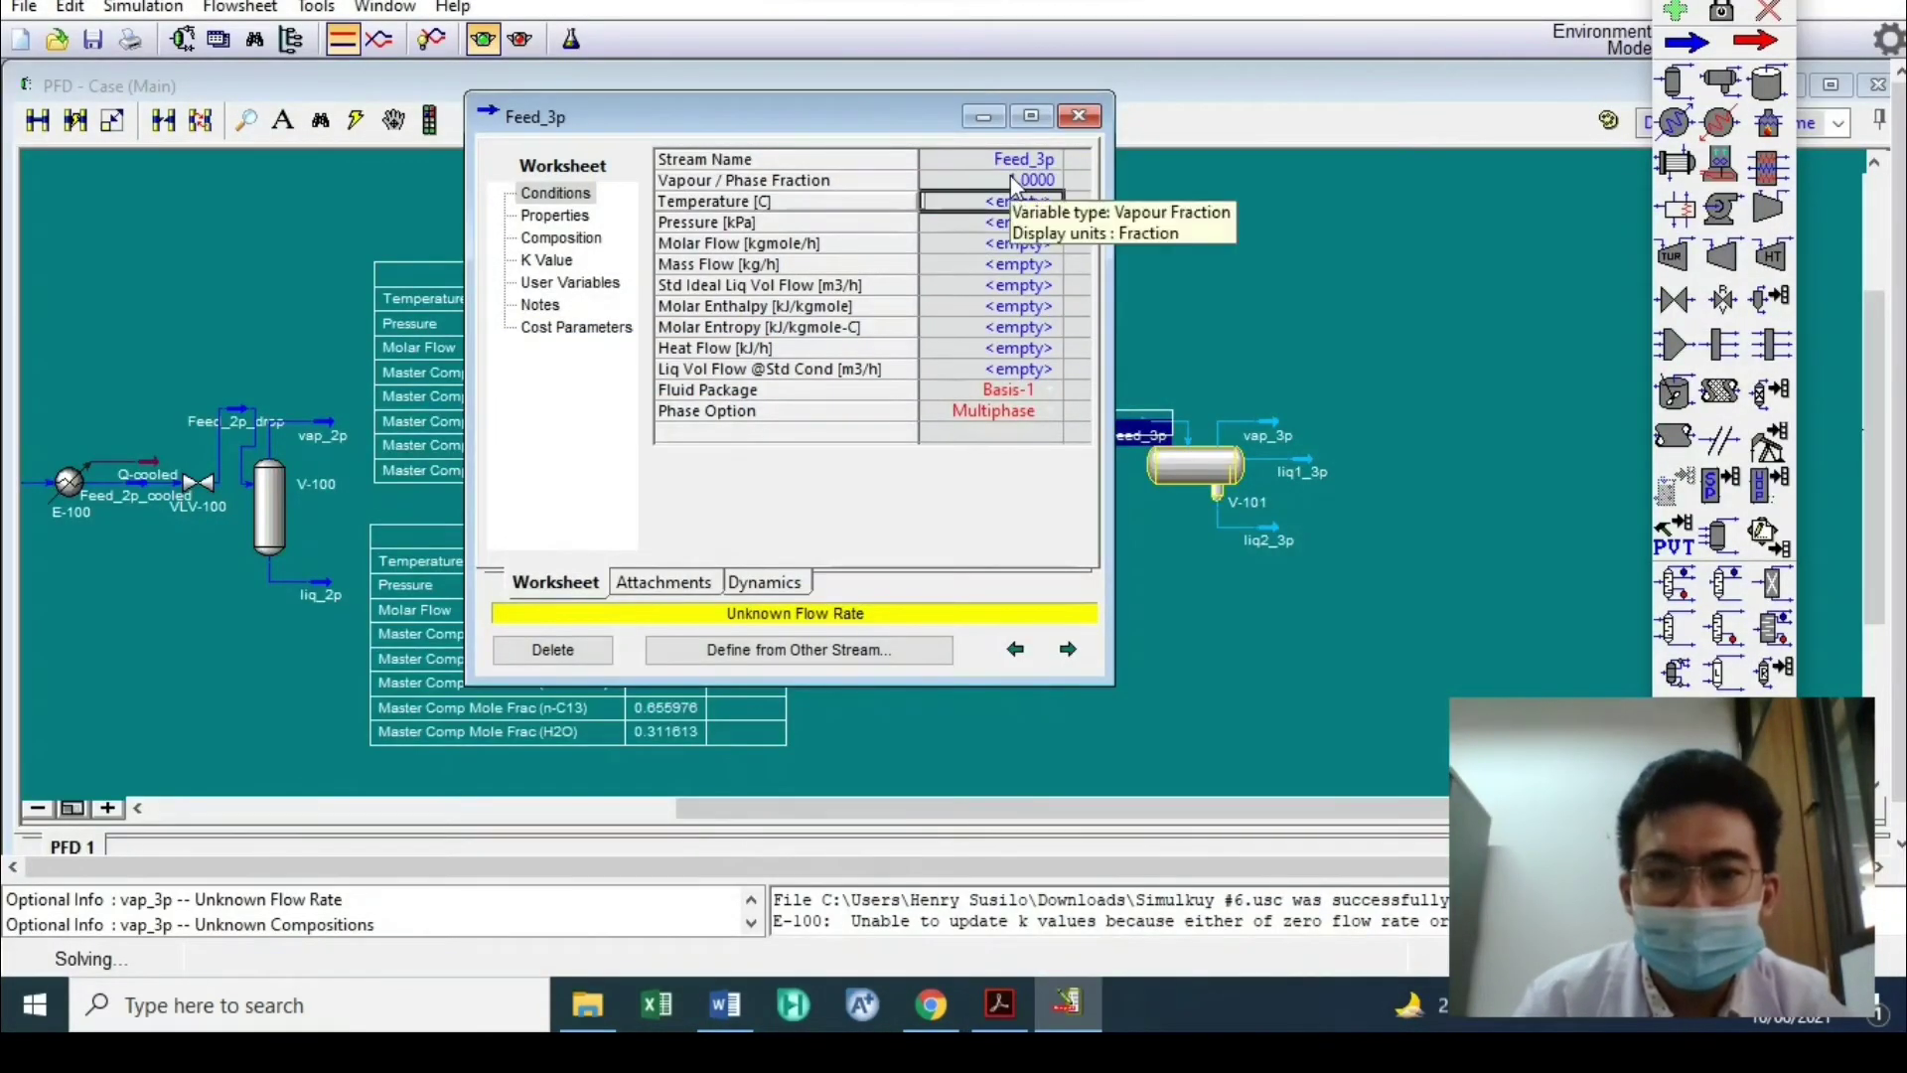
left_click(1008, 222)
type("1")
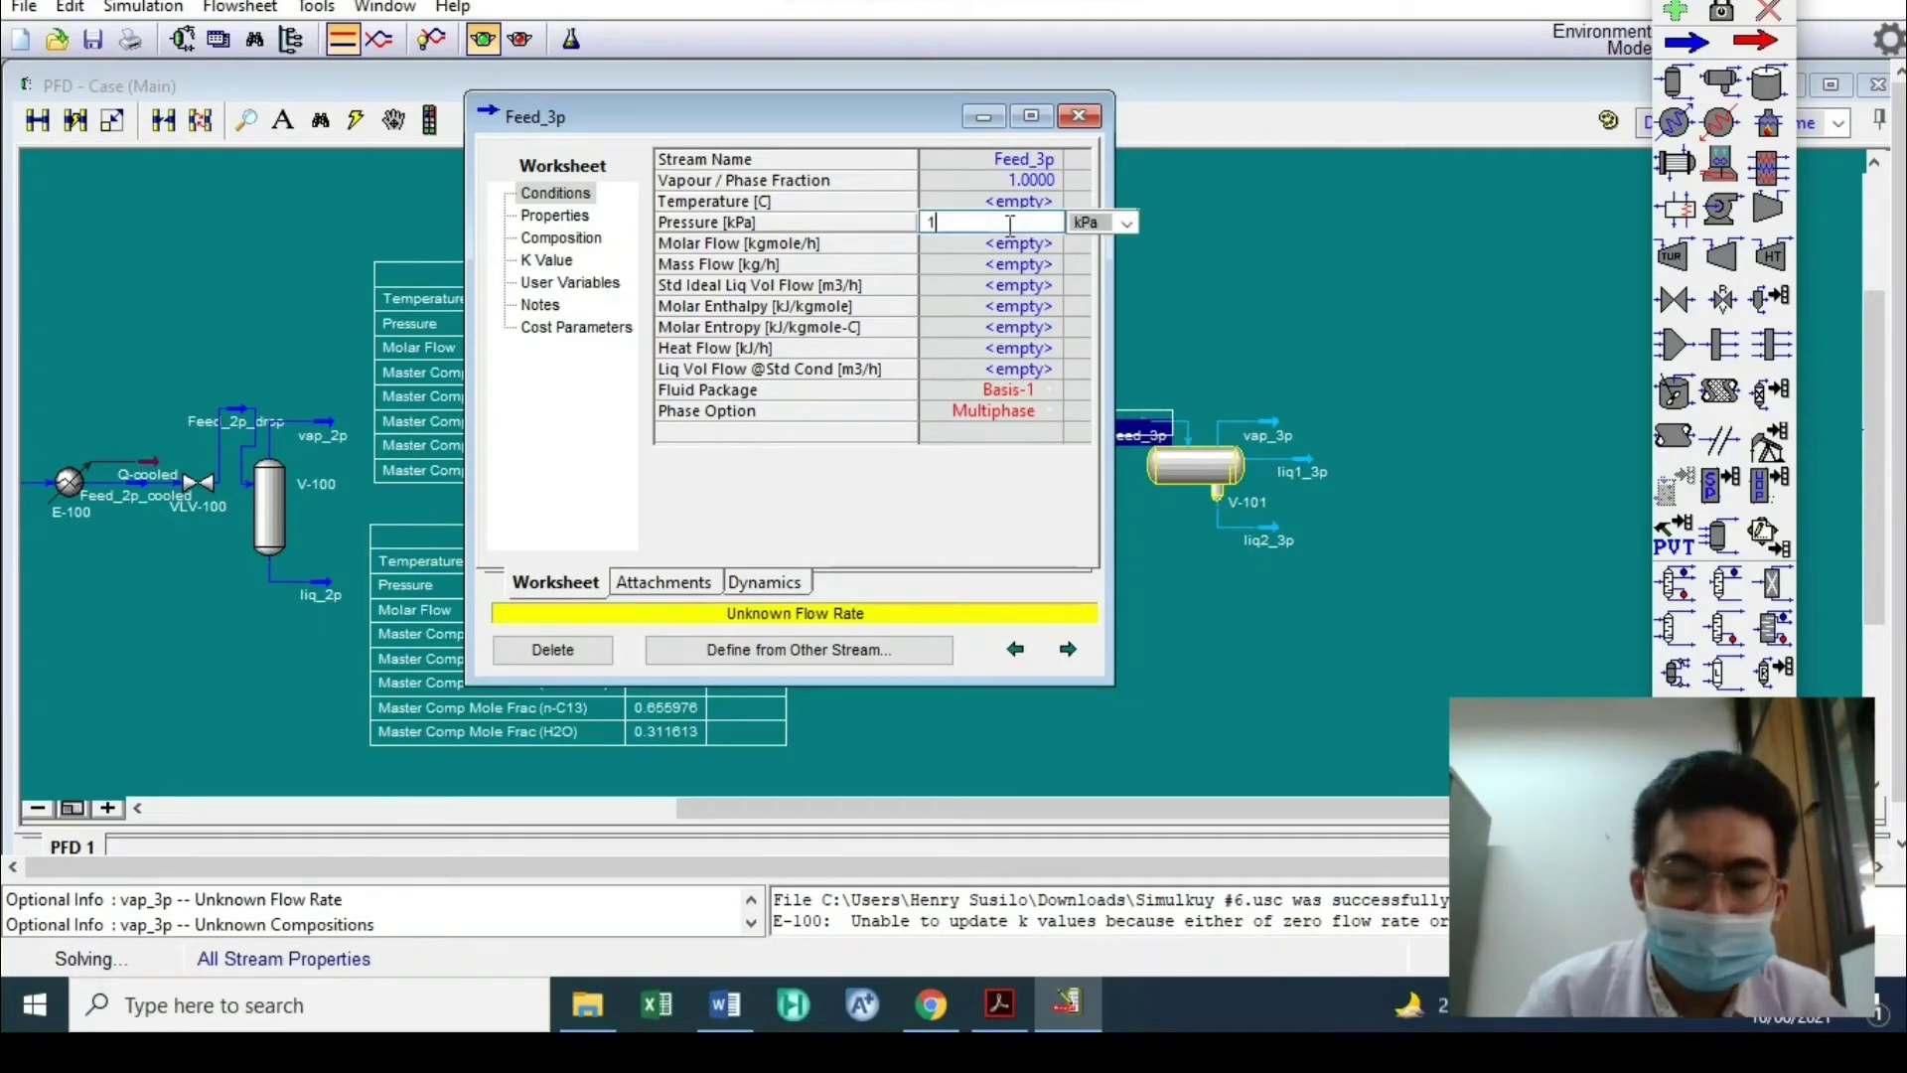
left_click(1126, 225)
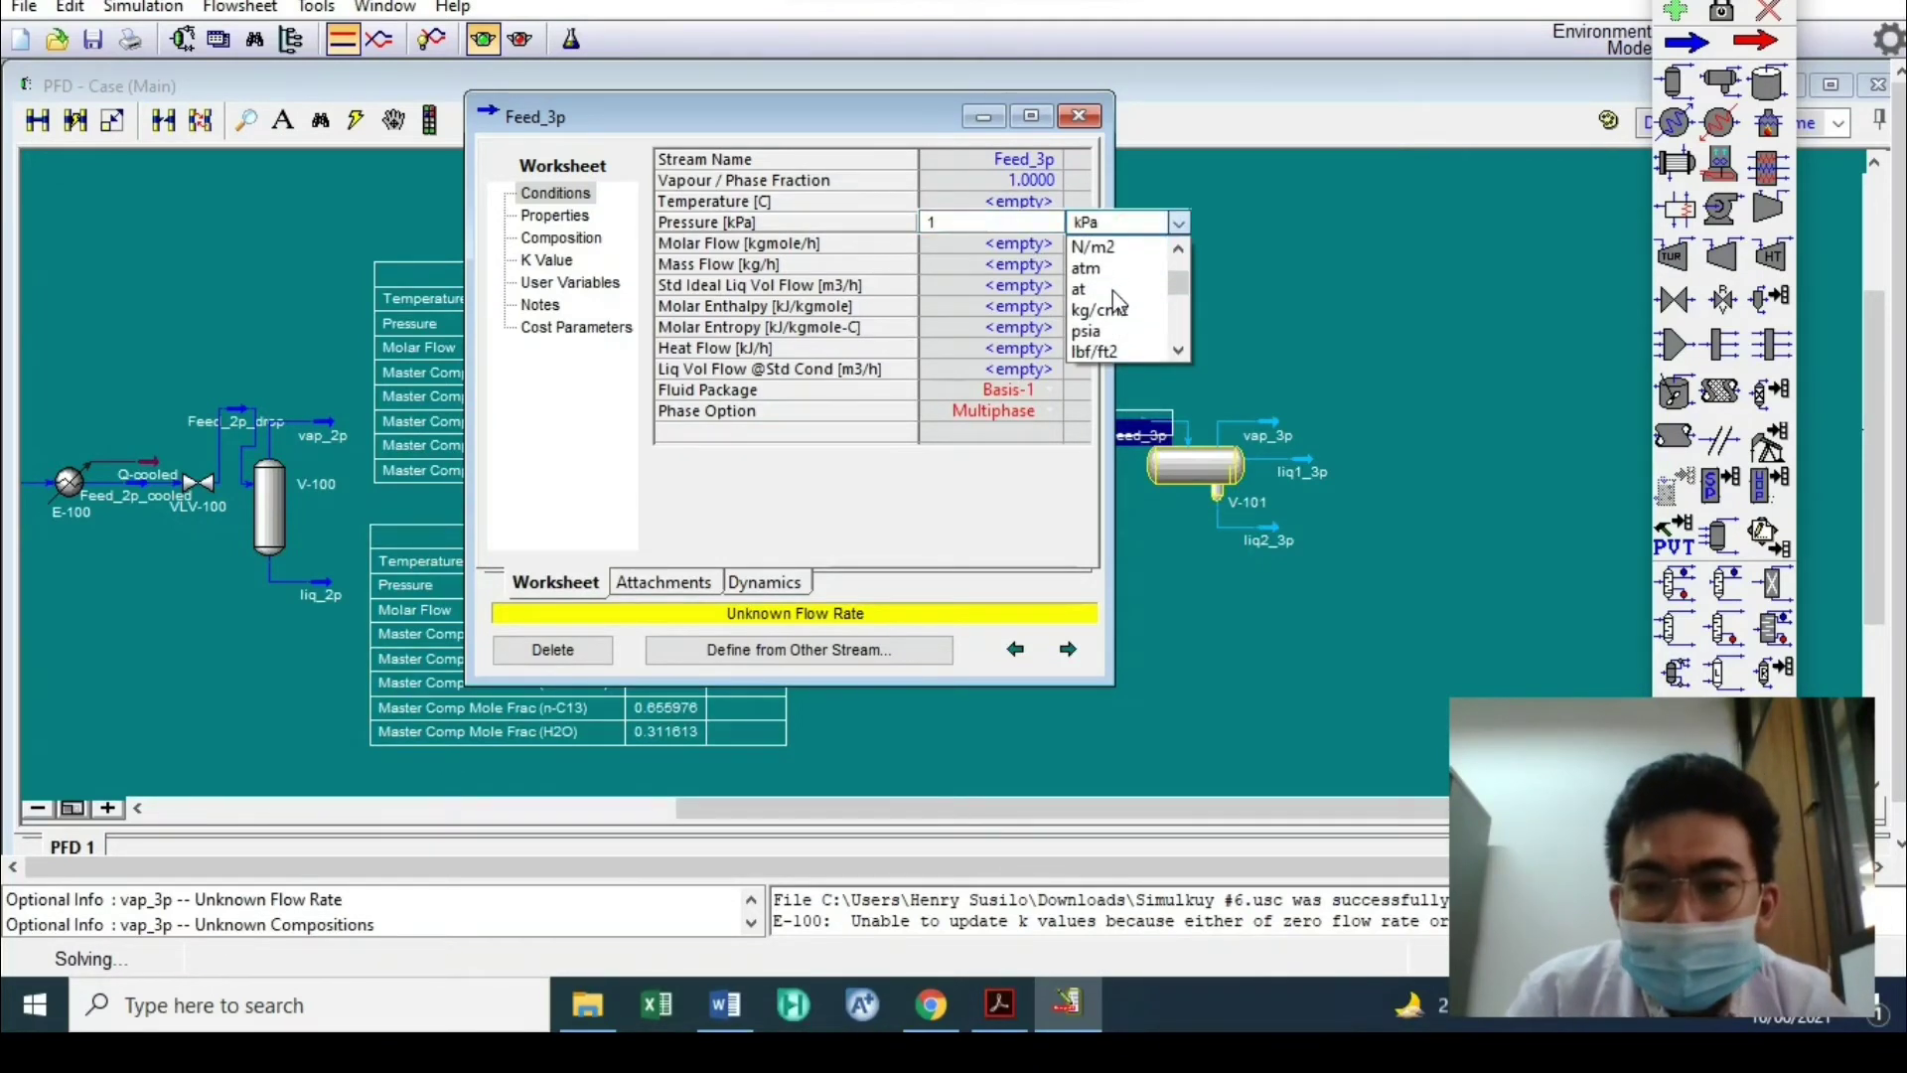
left_click(1110, 268)
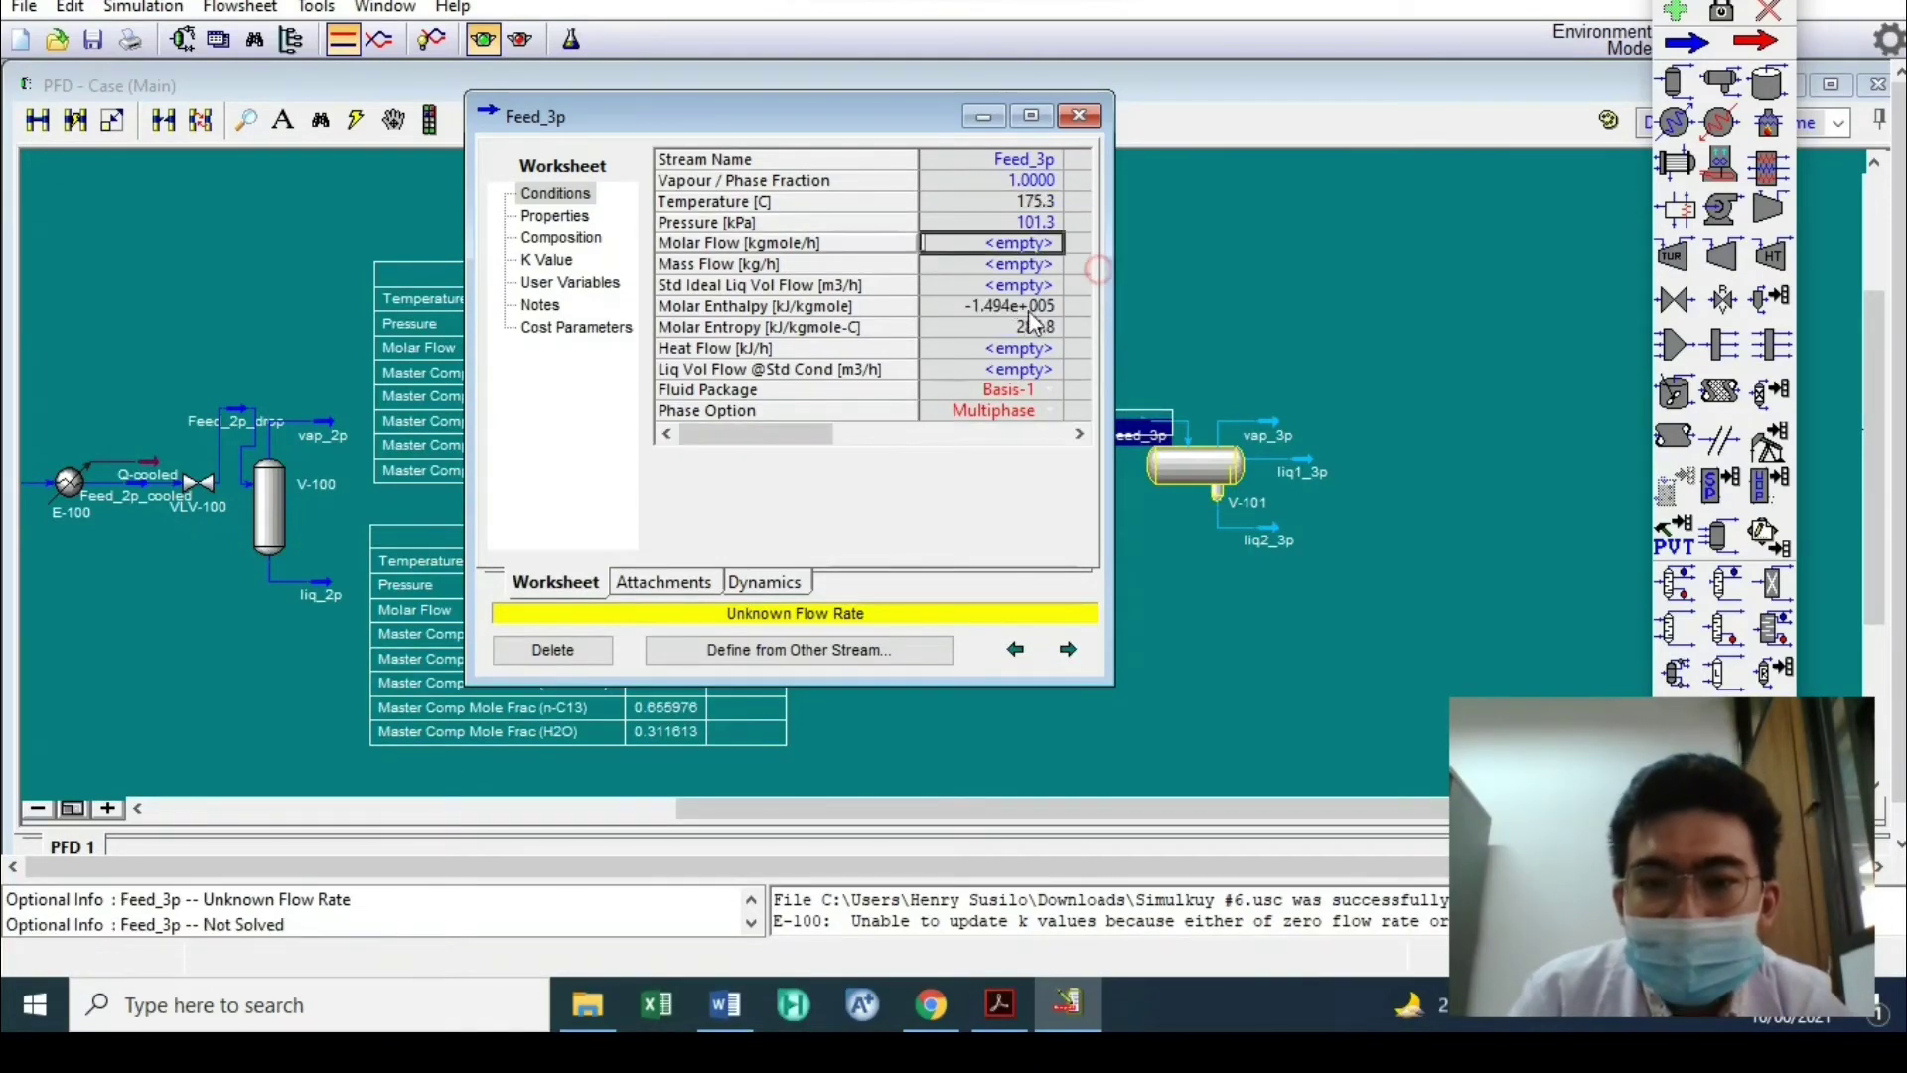
left_click(995, 264)
type("1000")
key("Return")
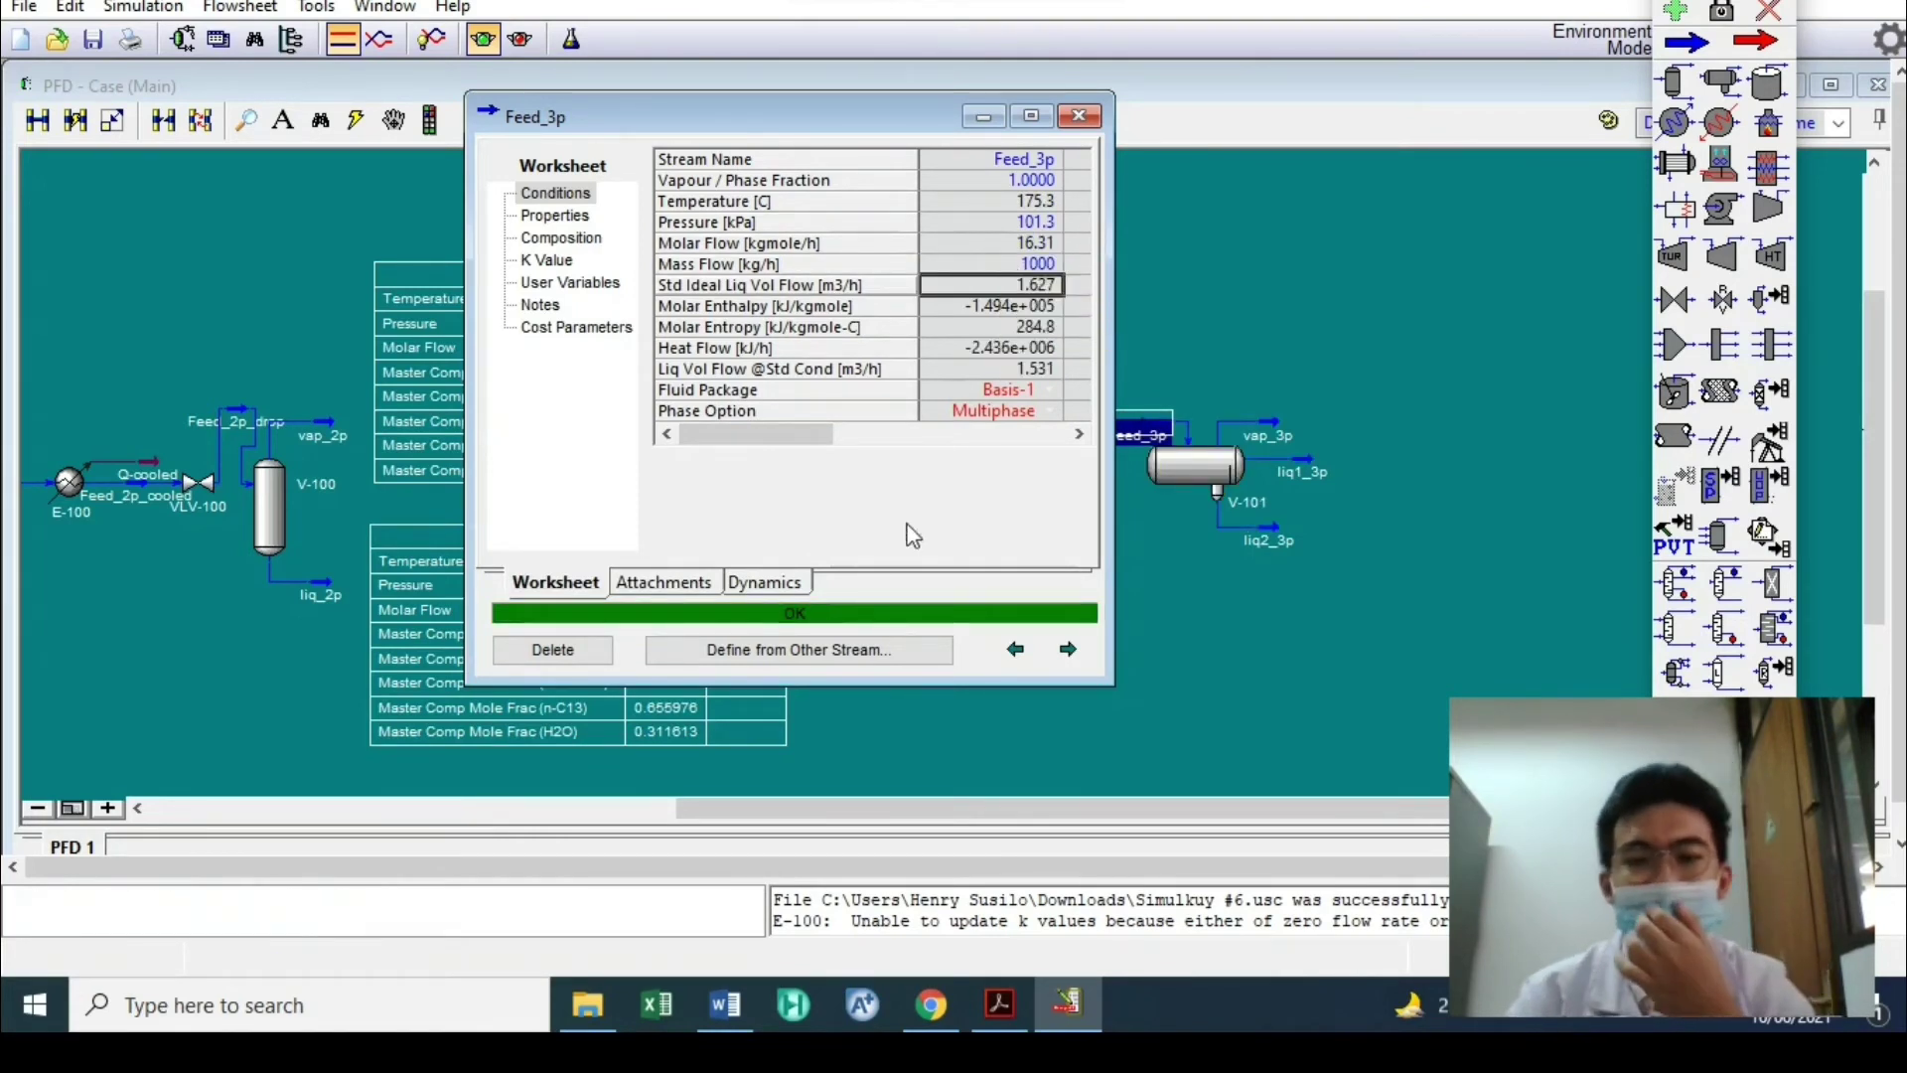
left_click(1082, 114)
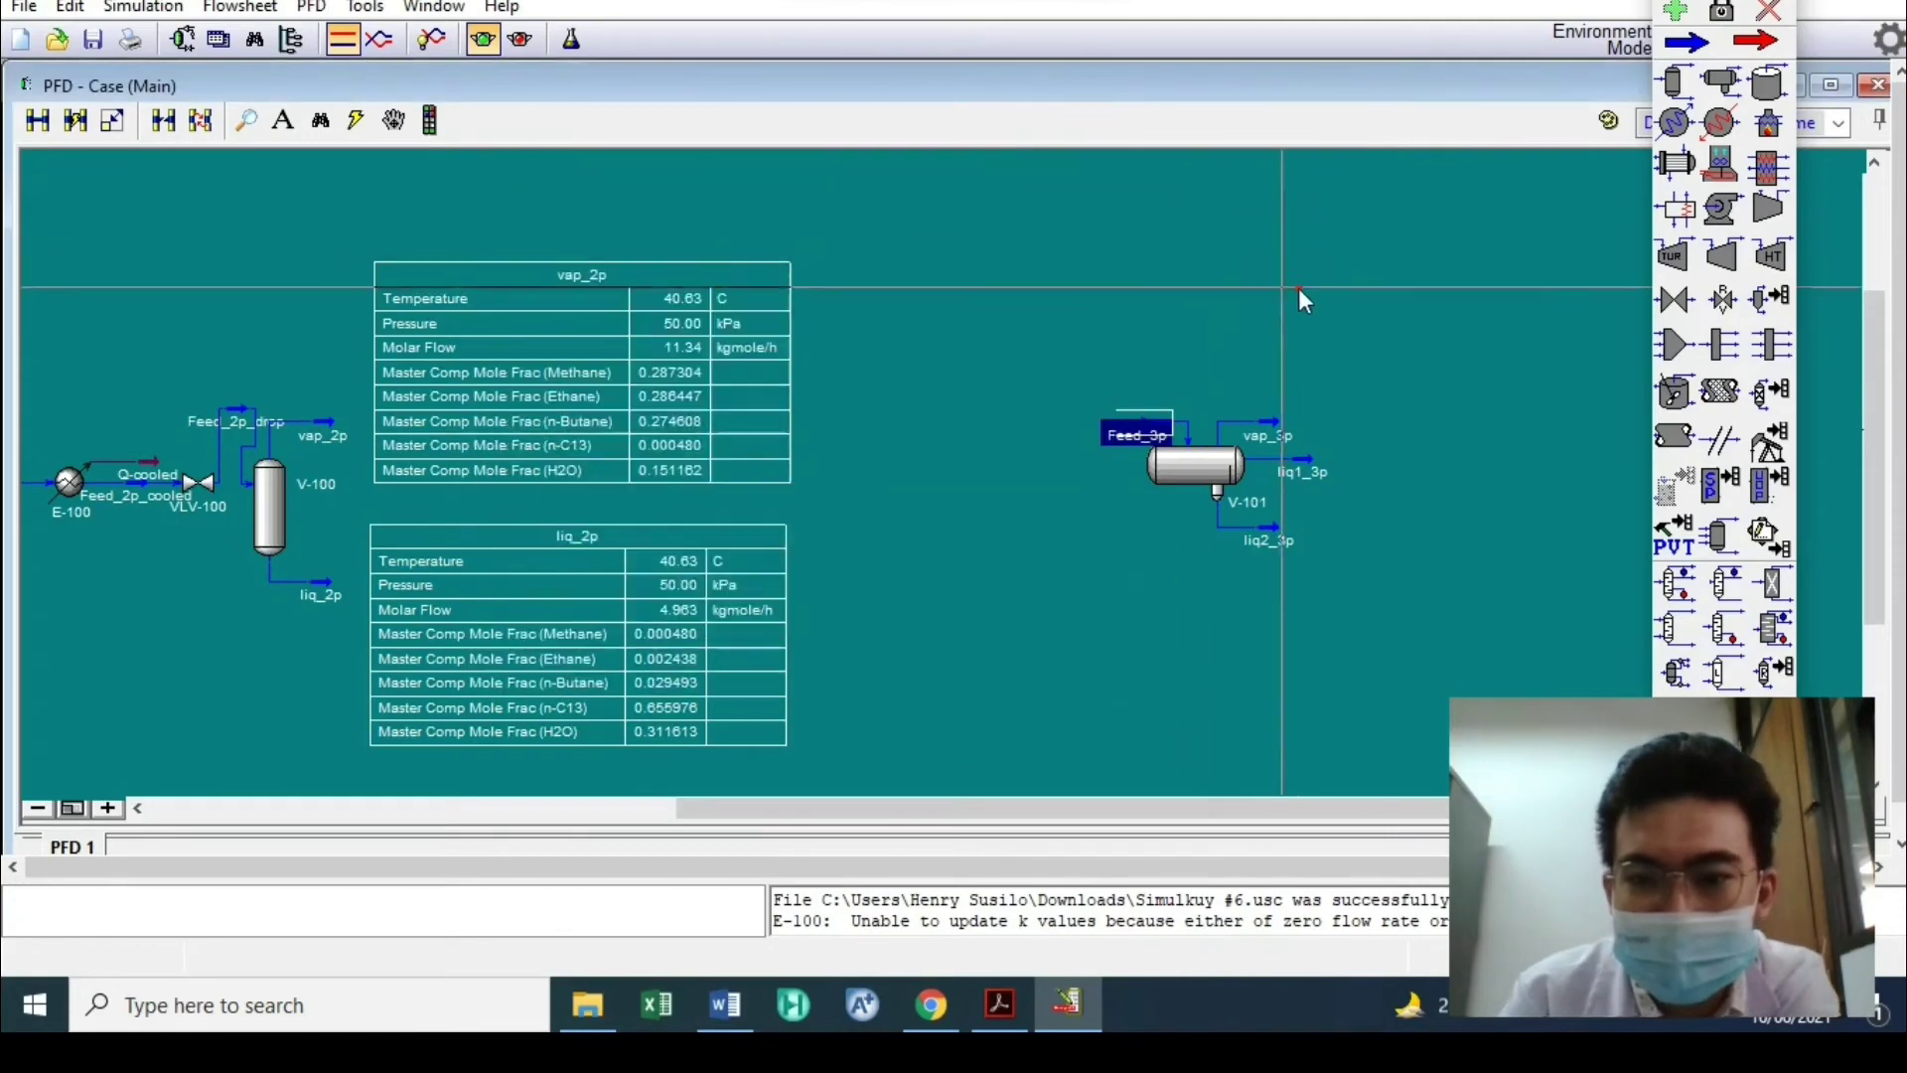
Show the property table of stream vap_3p and place it above separator V-101
scroll(1343, 439, "up", 2)
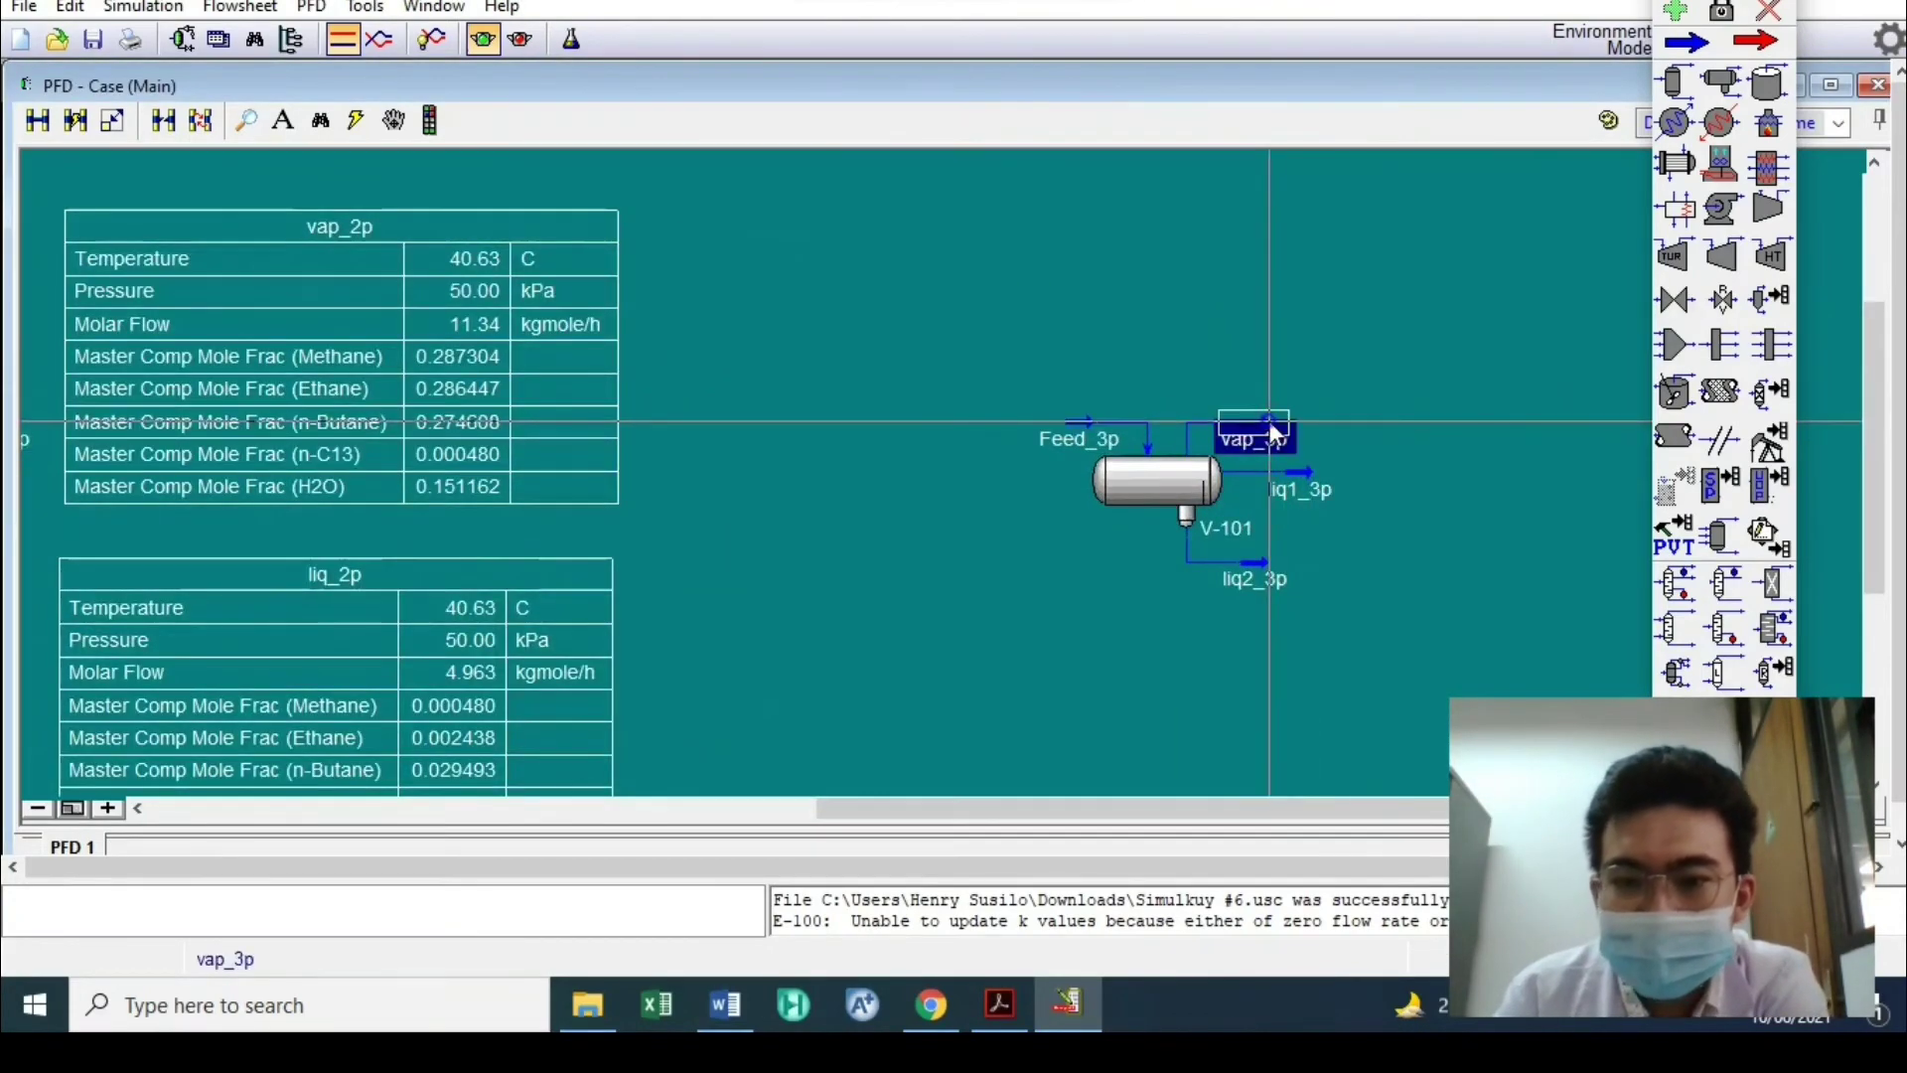
right_click(1274, 434)
left_click(1246, 679)
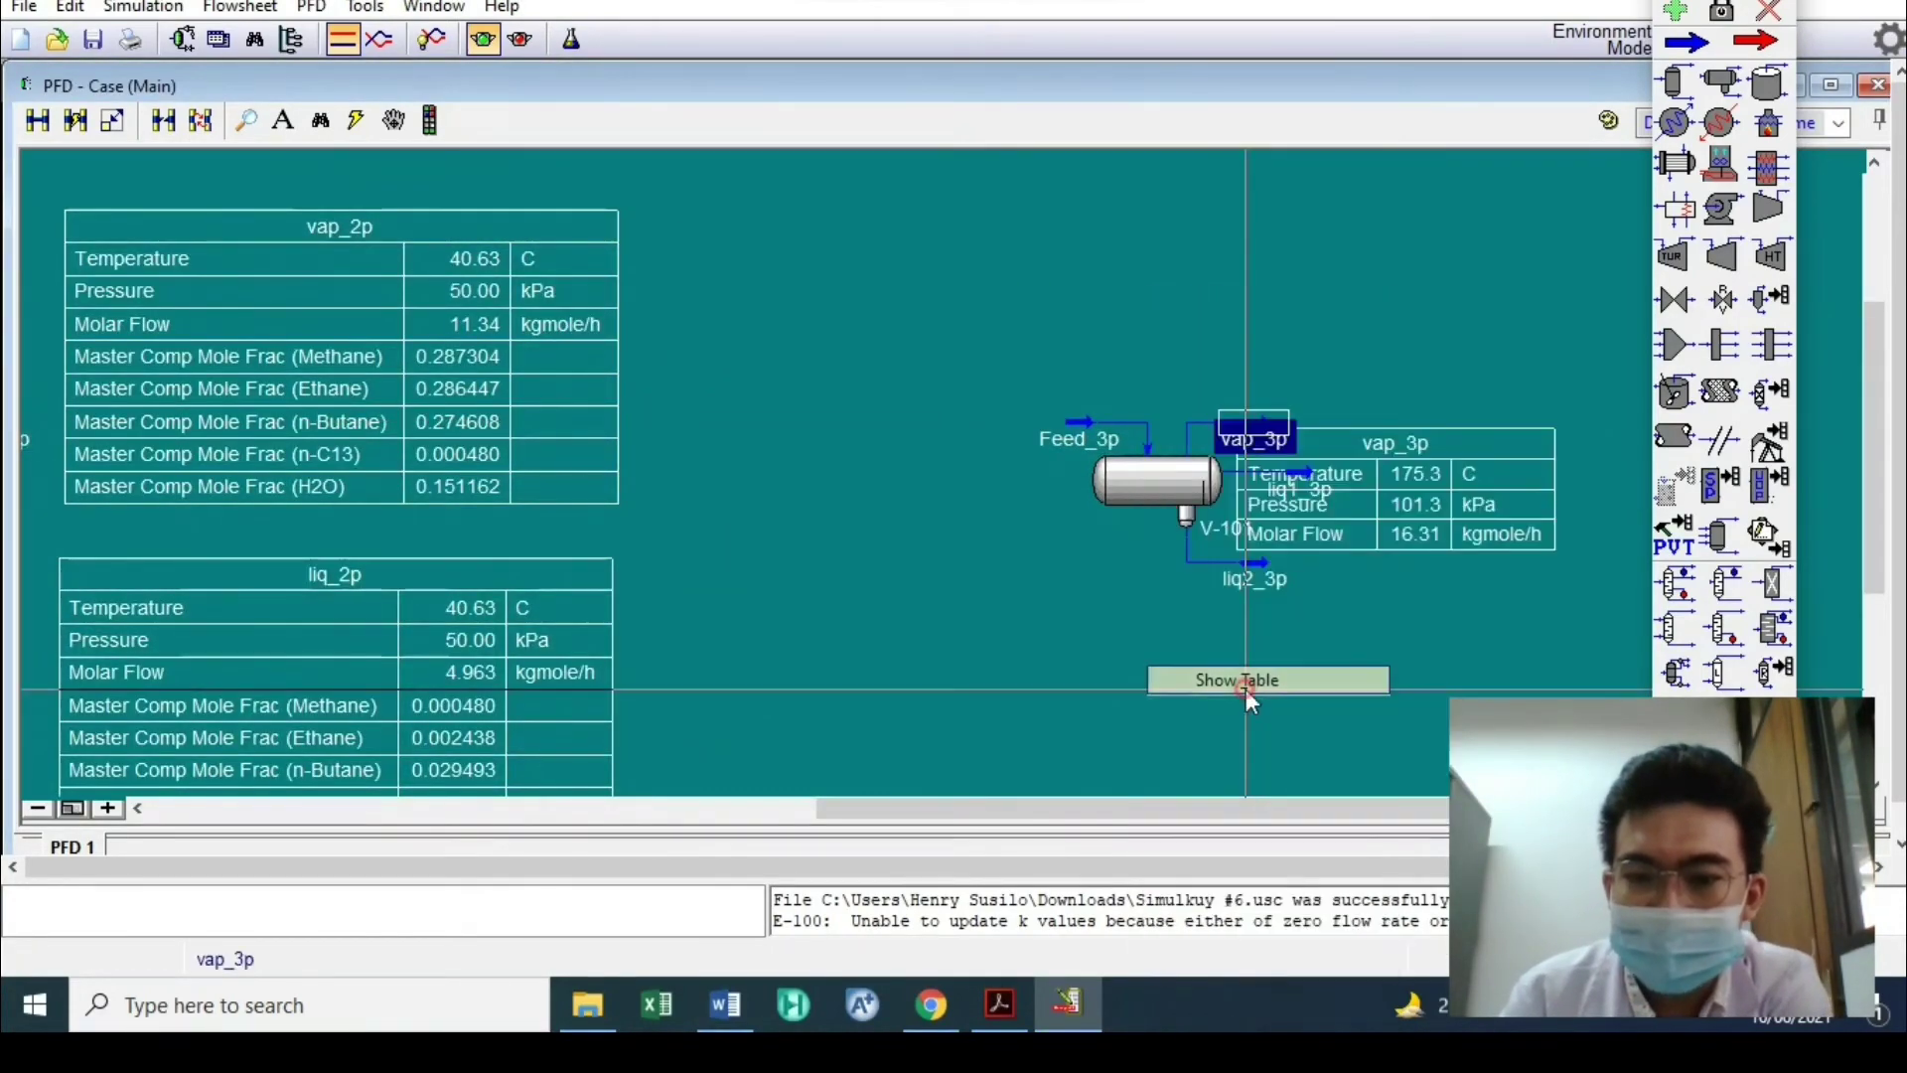
left_click(1477, 226)
Show the property table of stream liq1_3p and position it beside the liquid outlets of V-101
right_click(1321, 484)
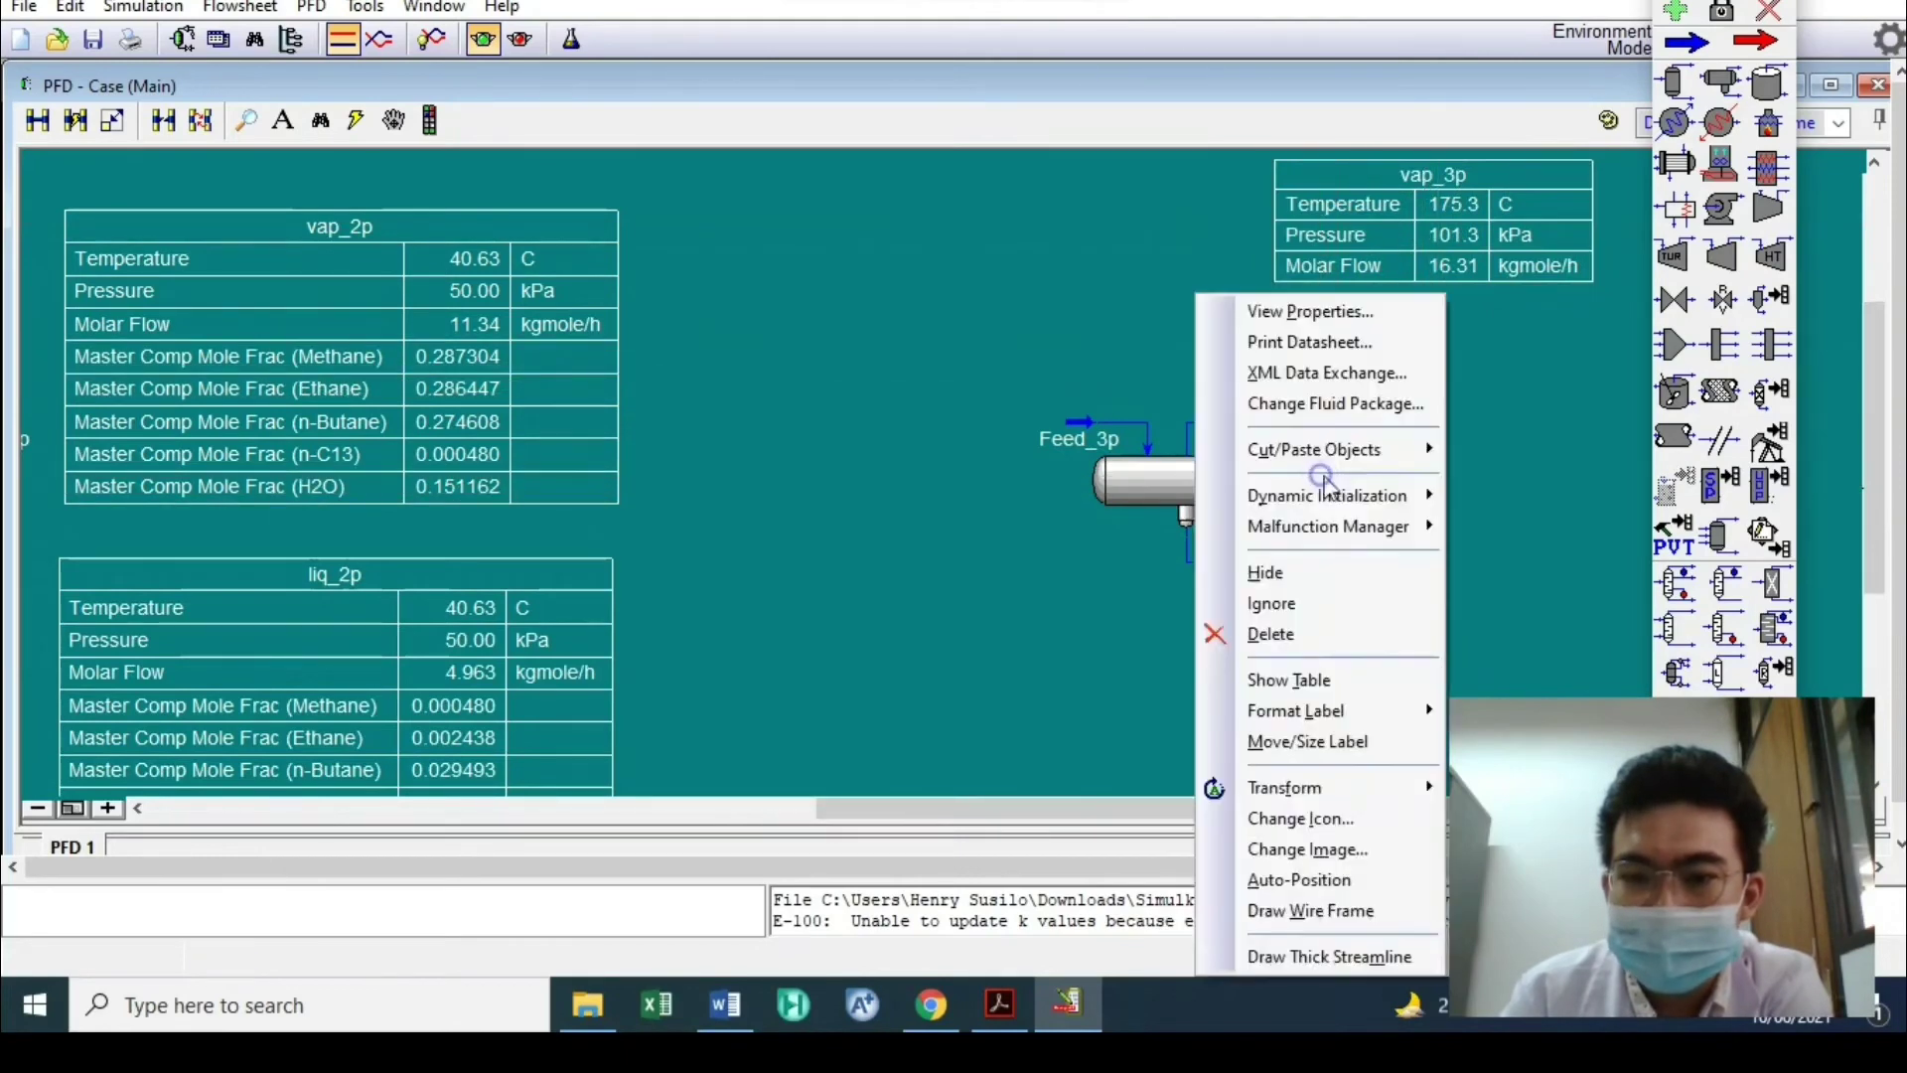
left_click(1291, 680)
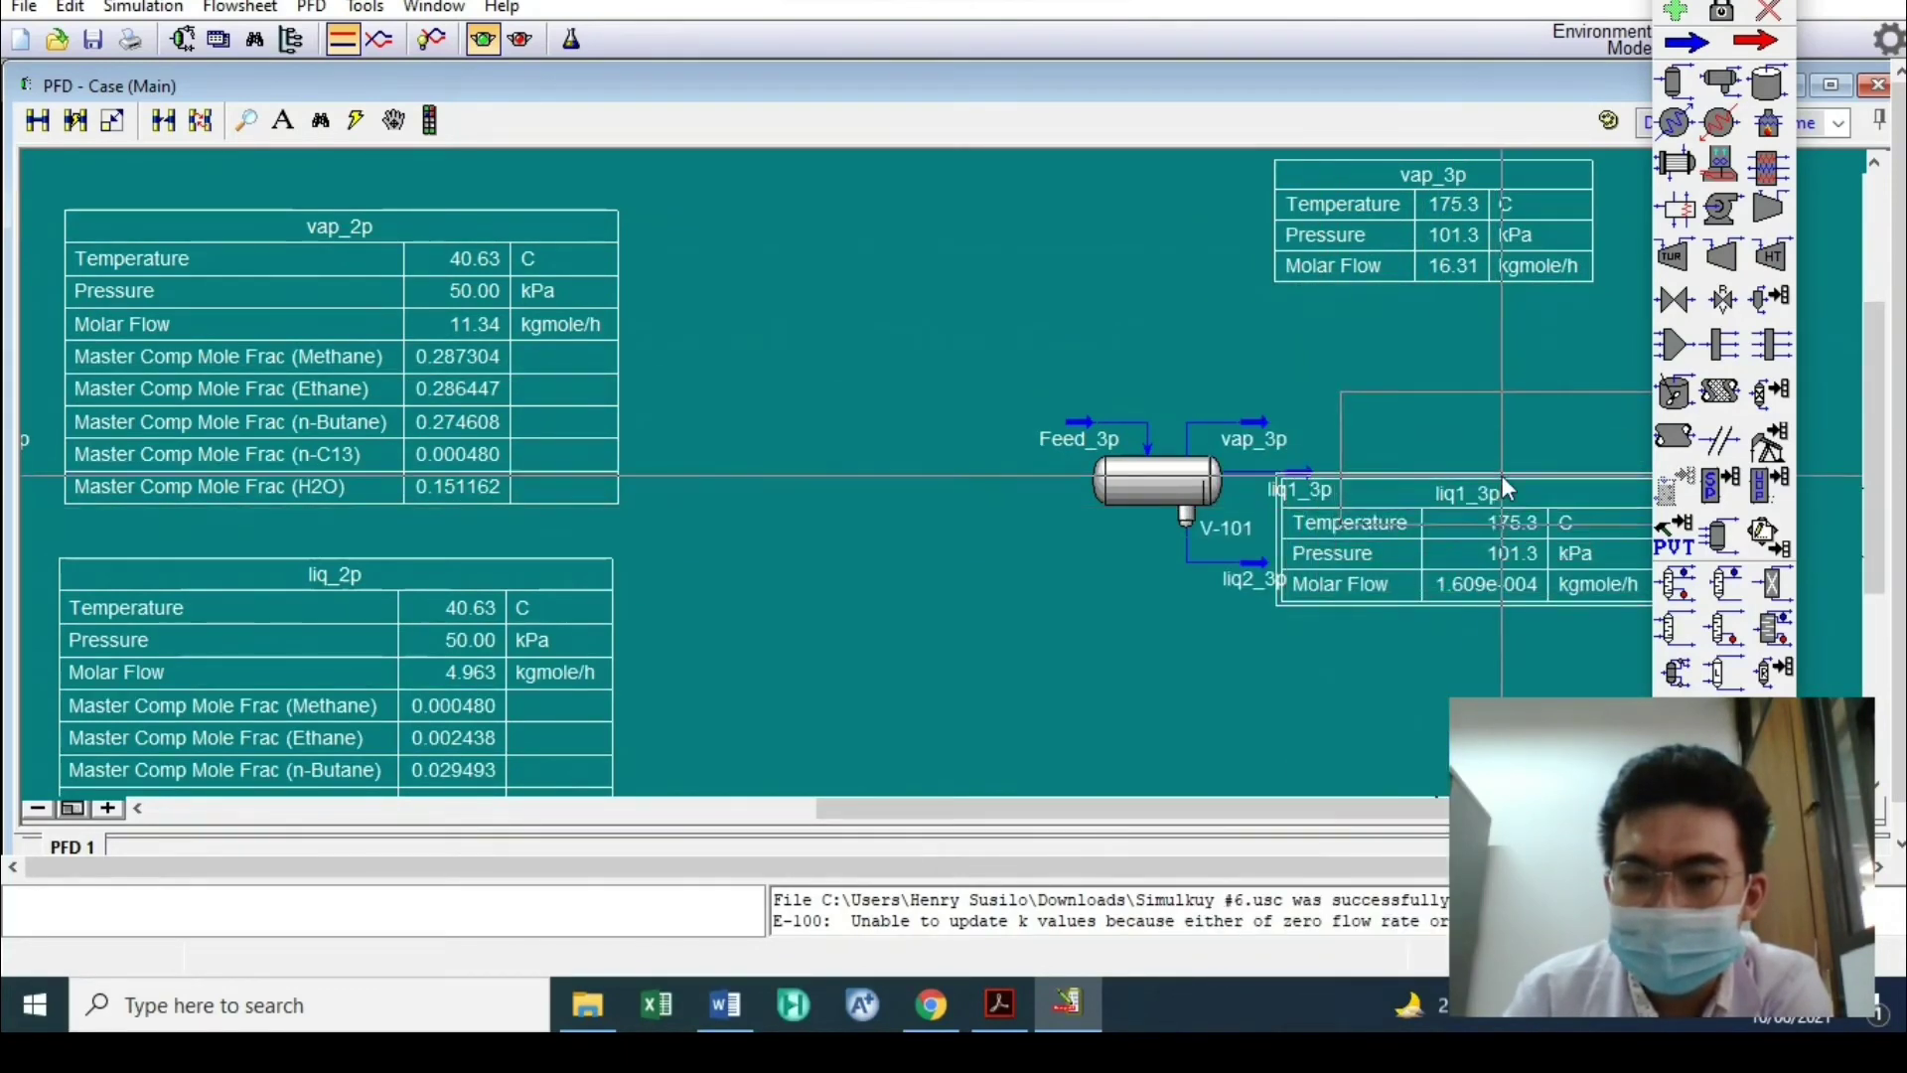
left_click_drag(1501, 474, 1502, 476)
Show the property table of stream liq2_3p below separator V-101 and move the vap_3p table higher
scroll(1319, 634, "down", 1)
left_click_drag(984, 807, 1140, 783)
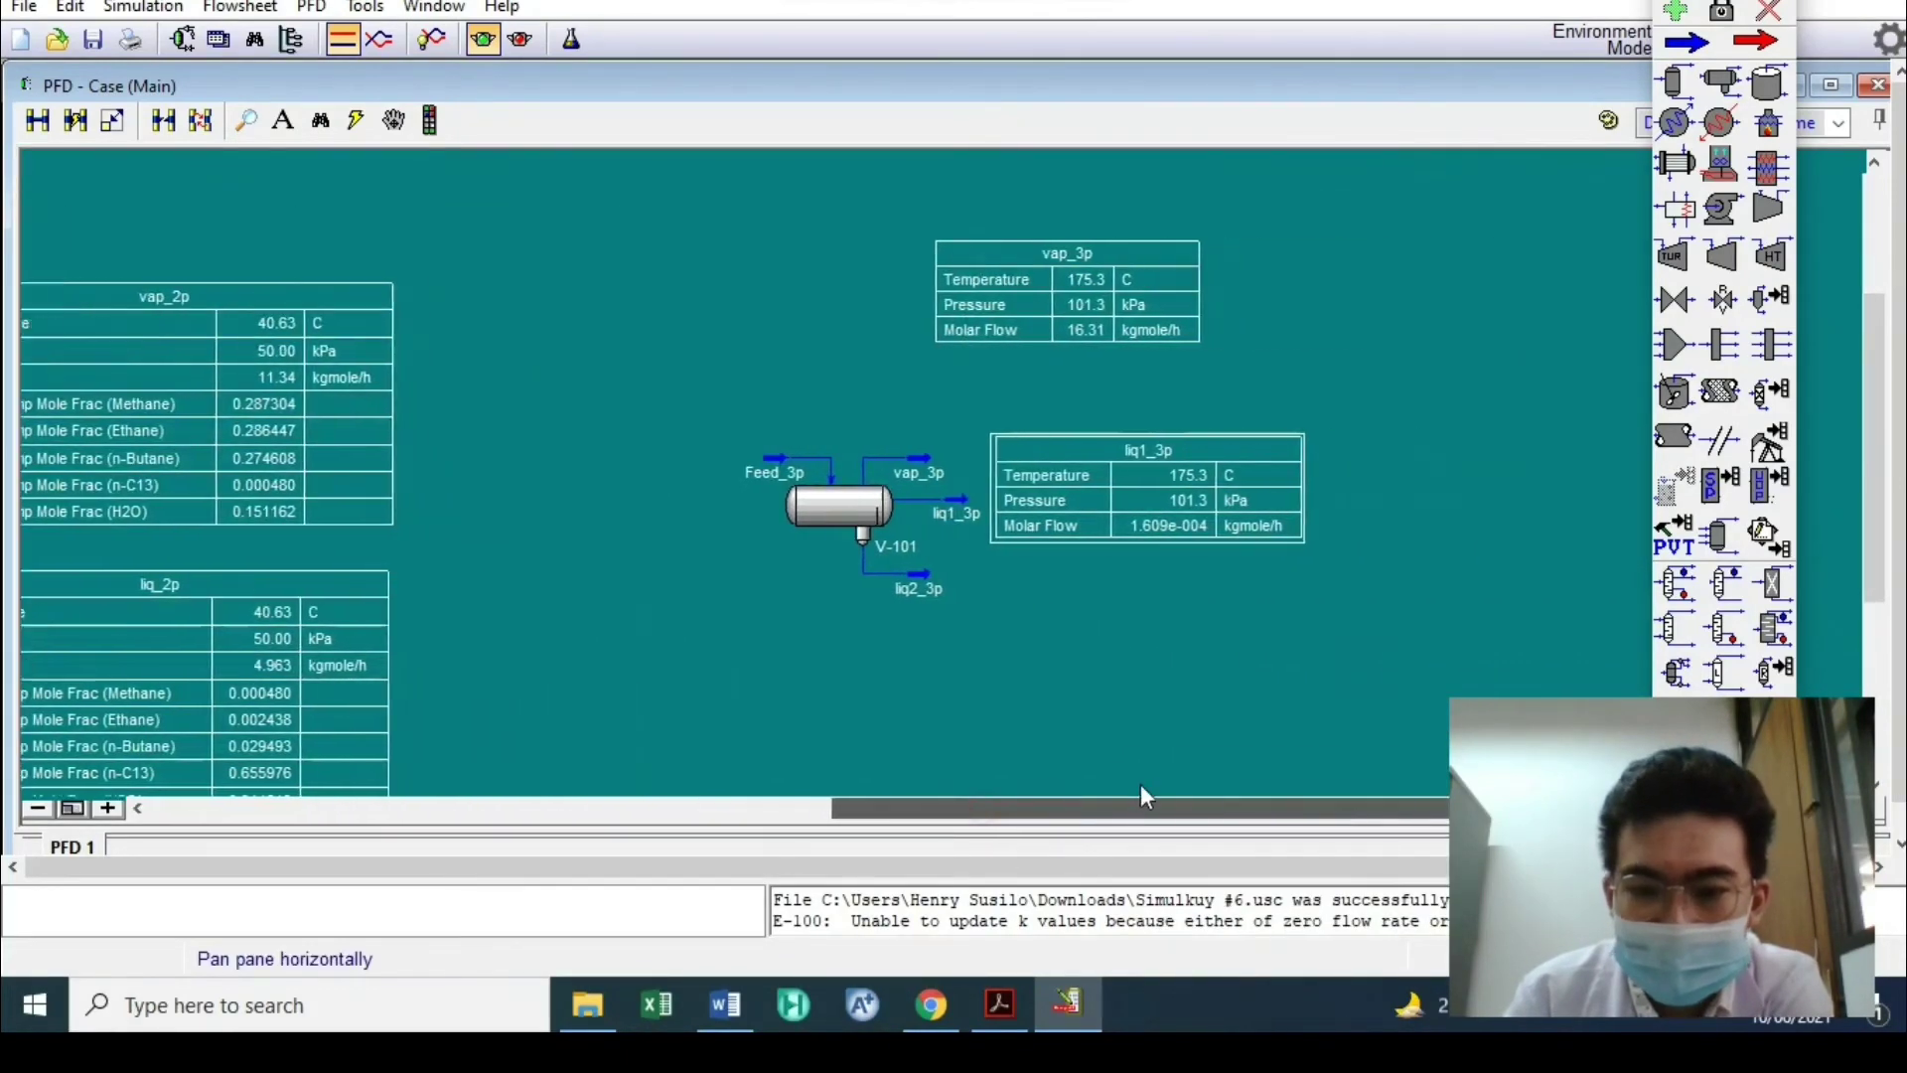
right_click(914, 592)
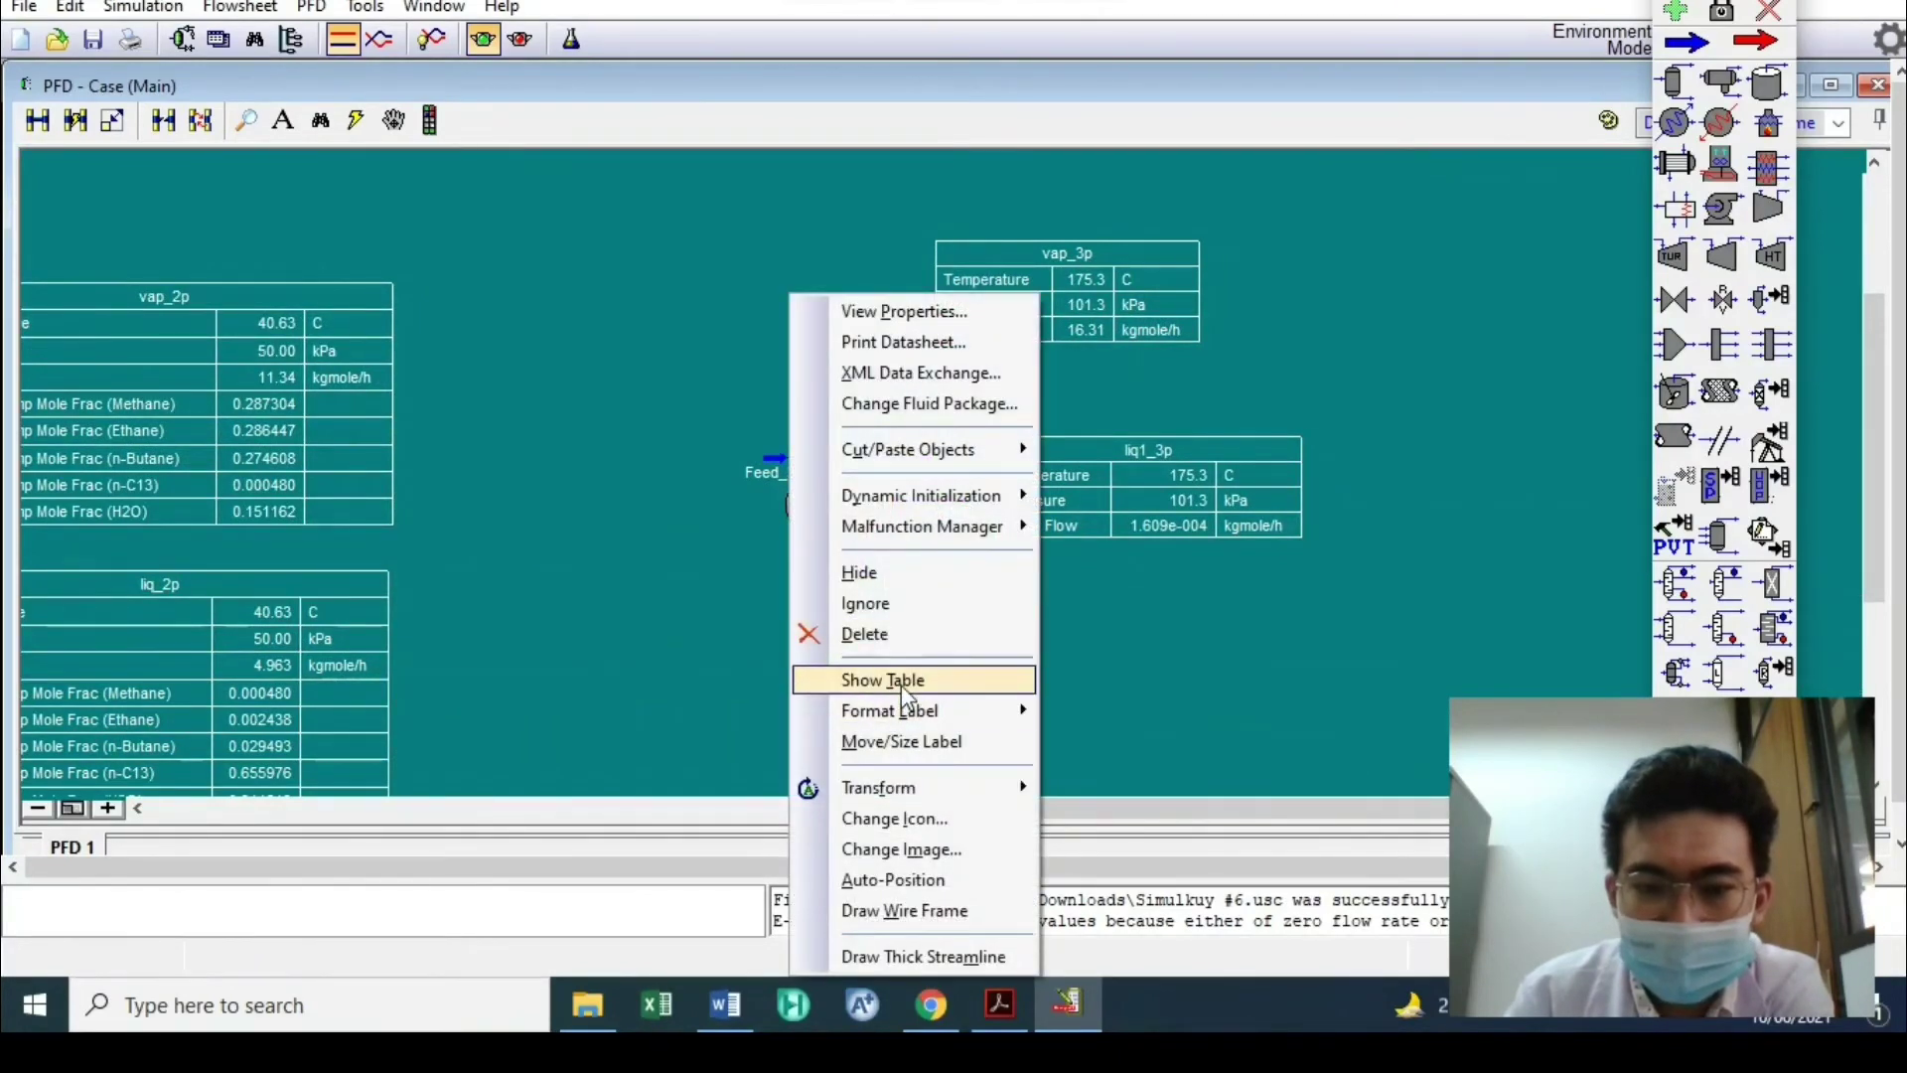
left_click(906, 686)
left_click(1027, 664)
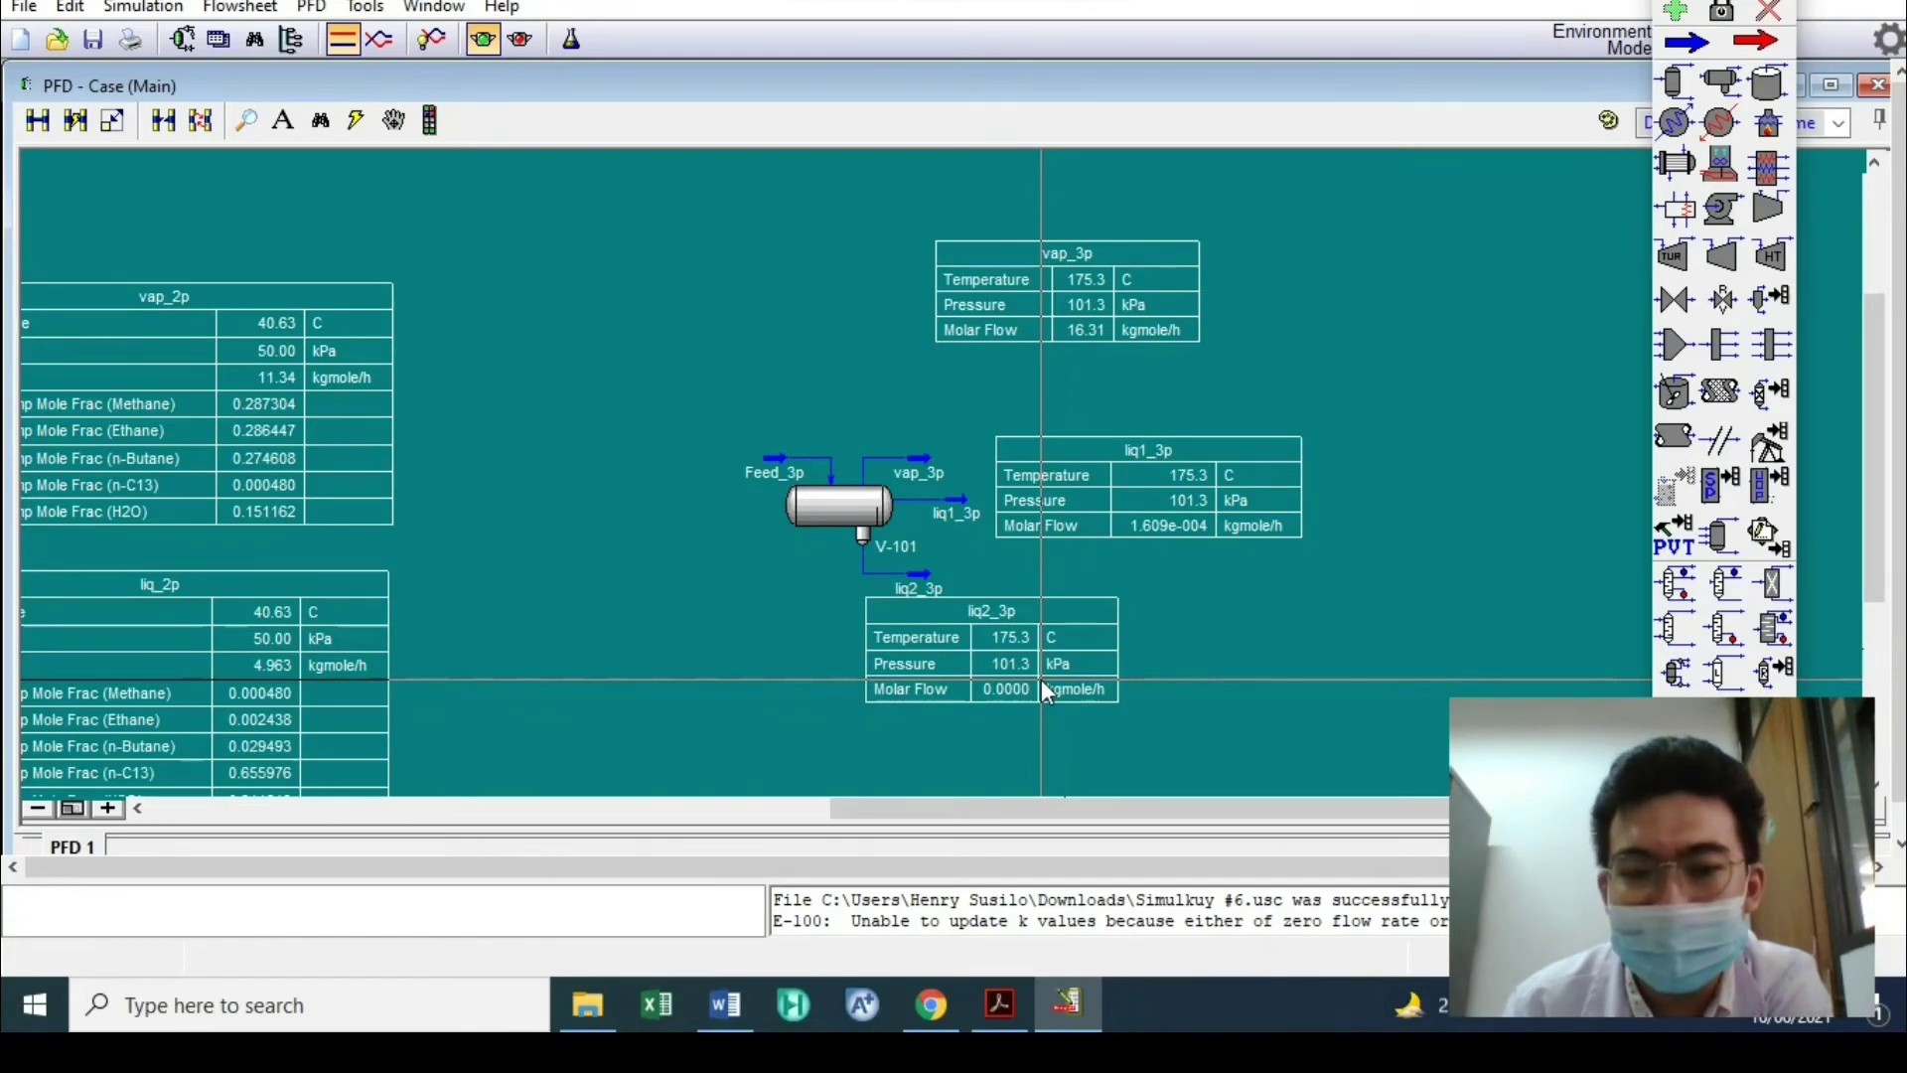
left_click_drag(1082, 296, 1108, 216)
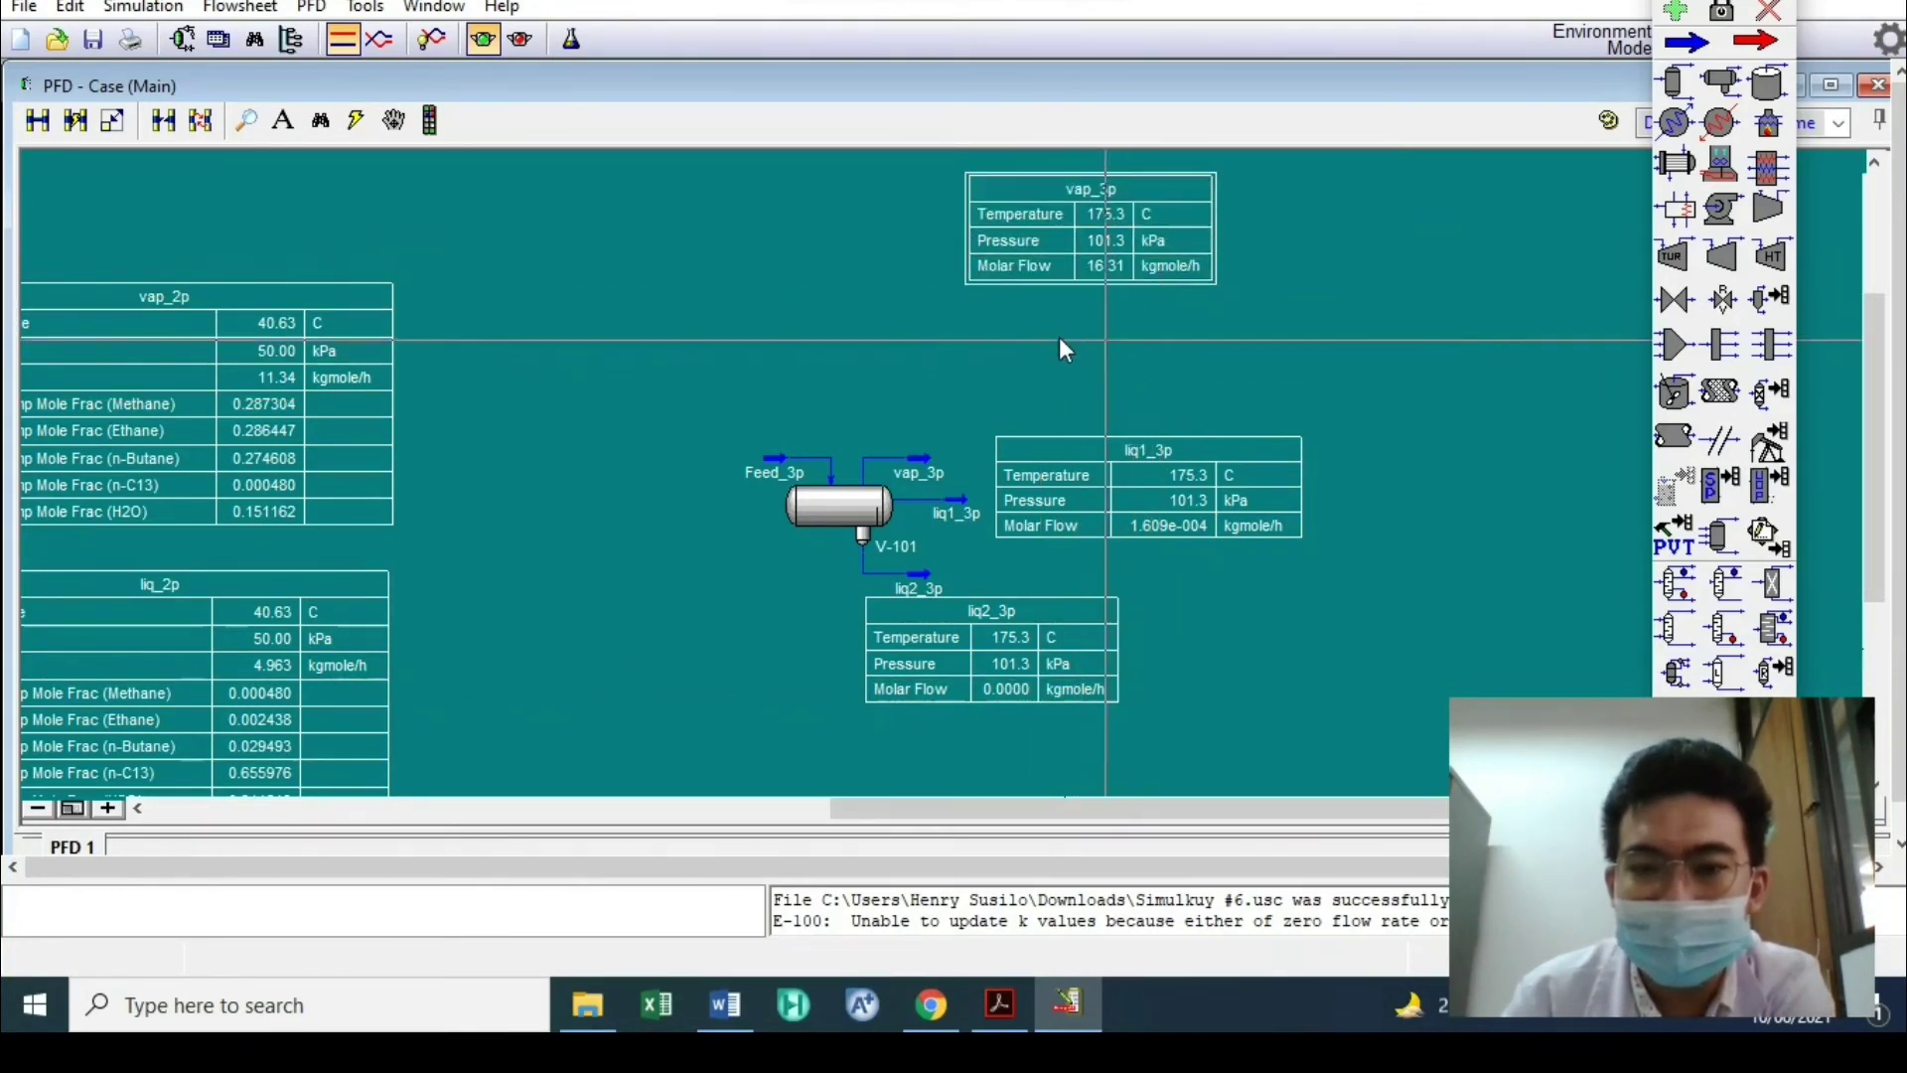
left_click(1081, 352)
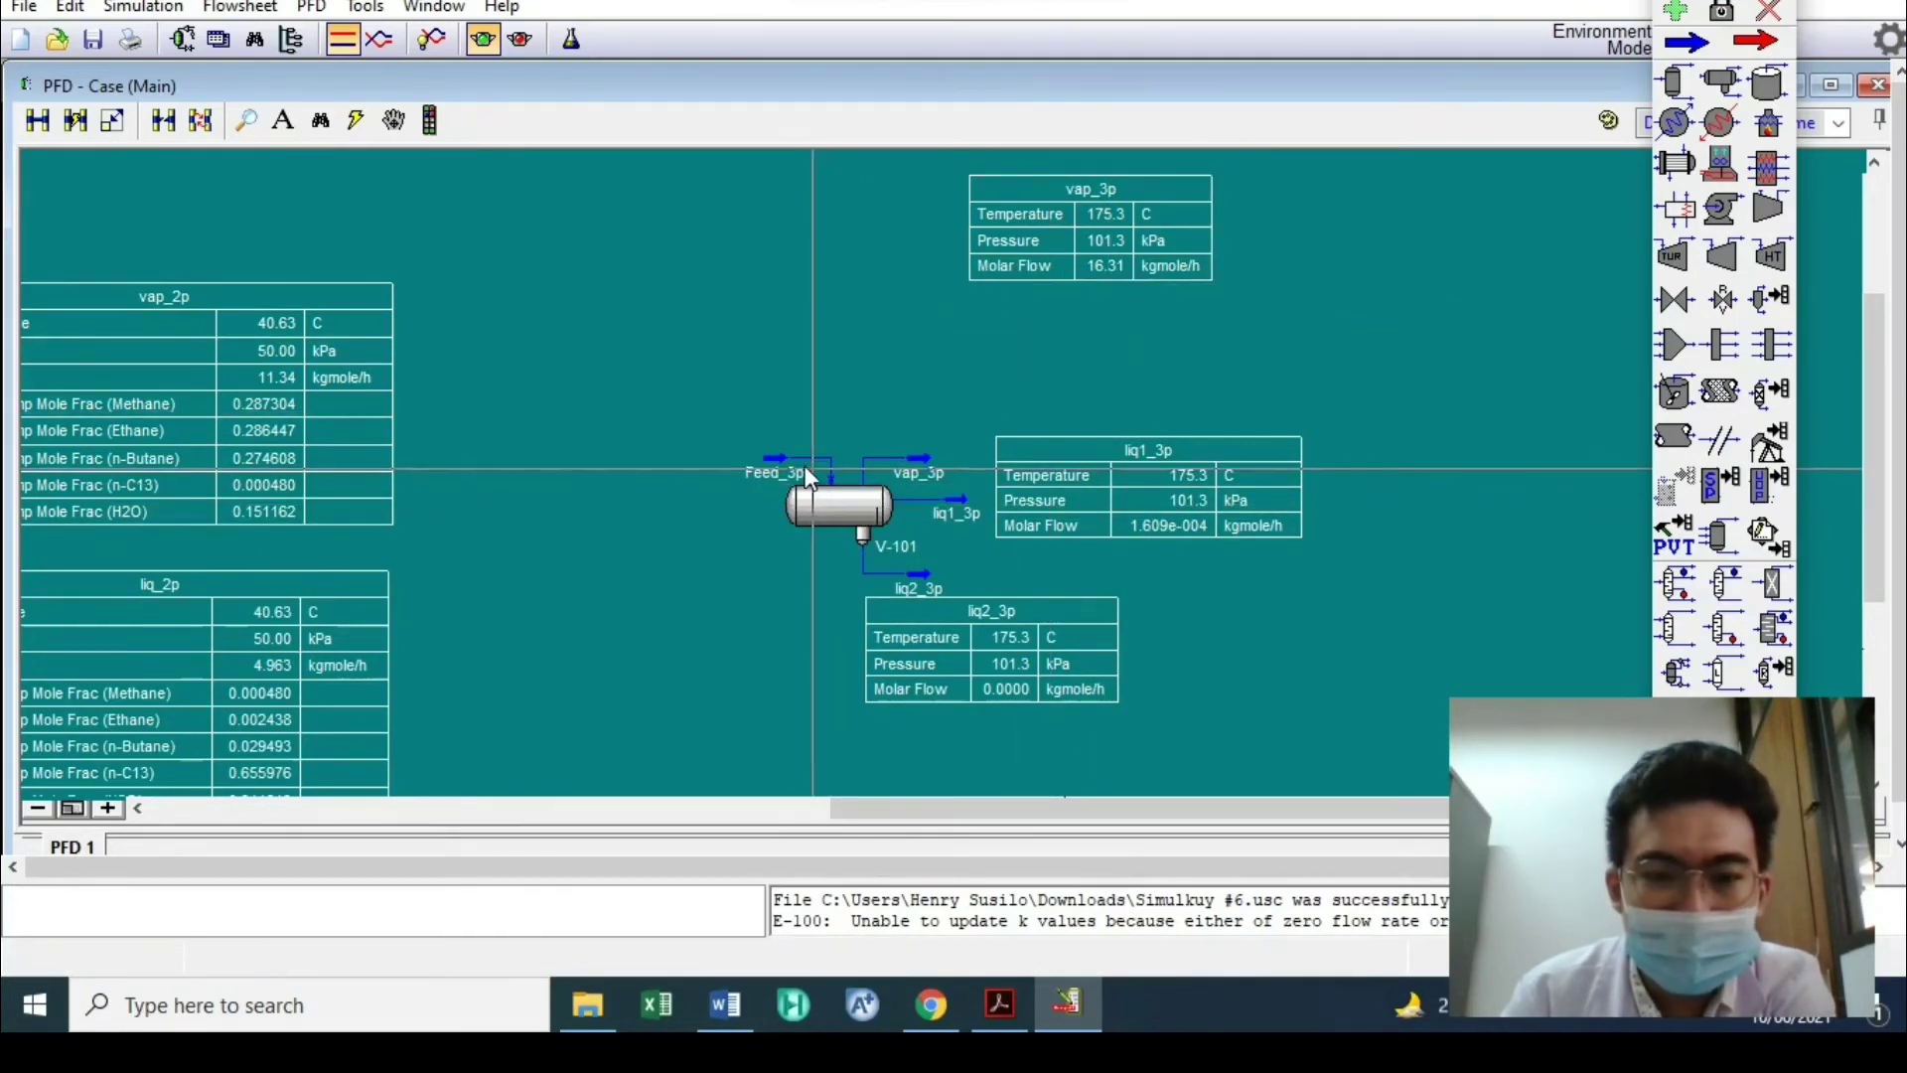
Move stream Feed_3p farther away from separator V-101 and break its connection to the vessel
left_click(775, 469)
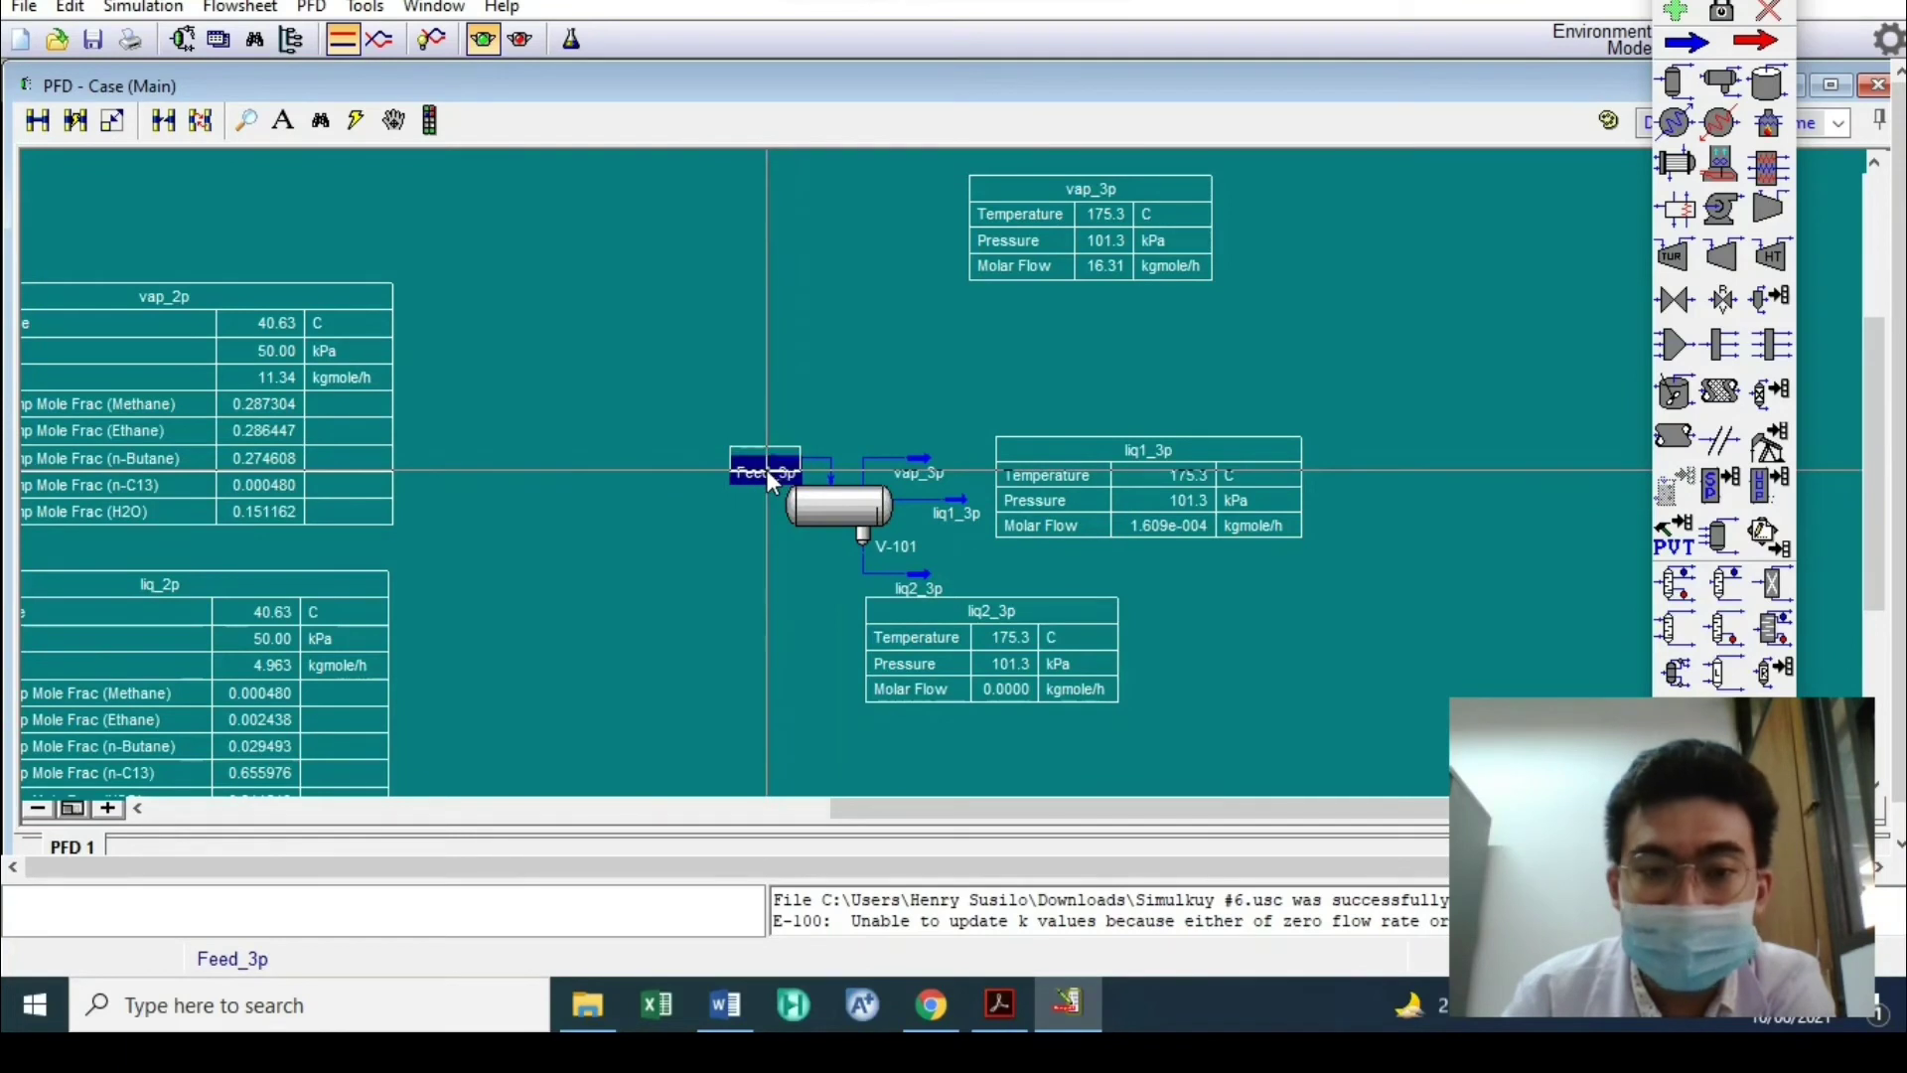
left_click(453, 301)
left_click_drag(772, 449, 547, 455)
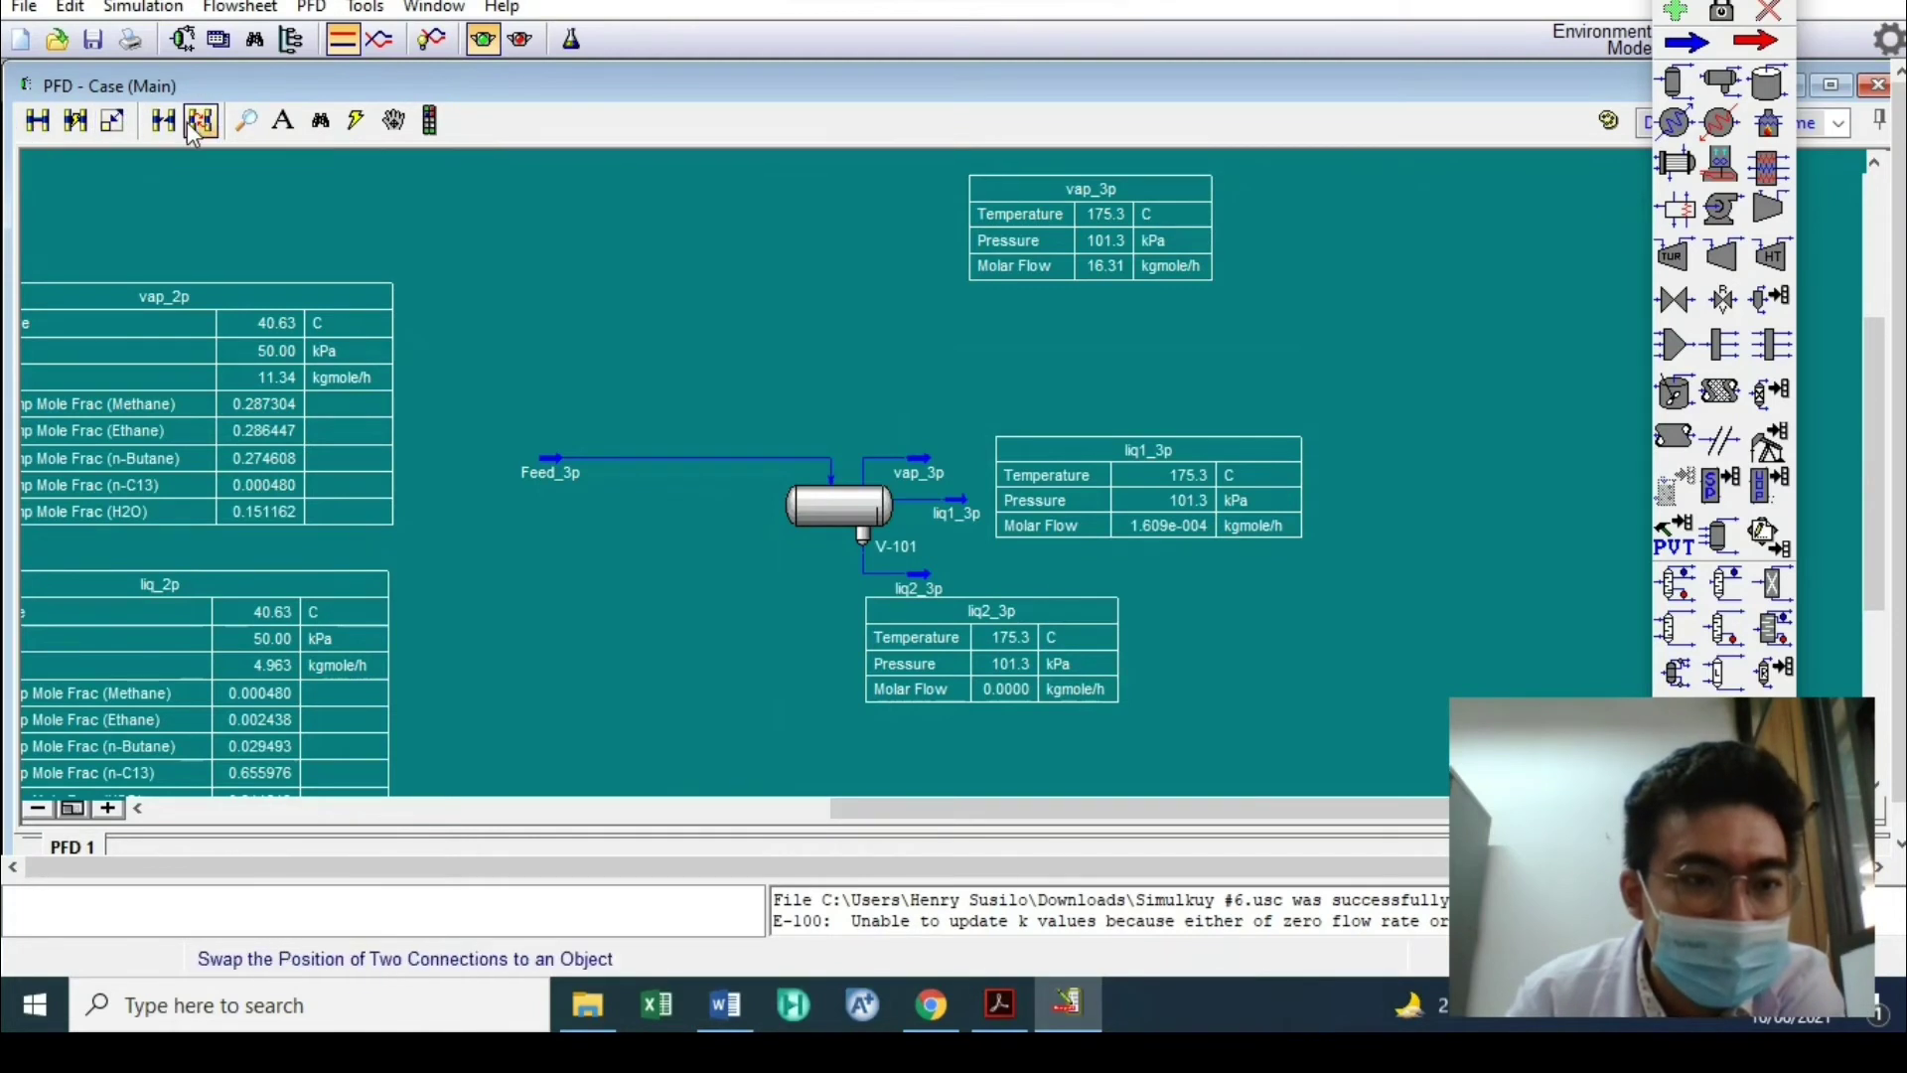
left_click(830, 471)
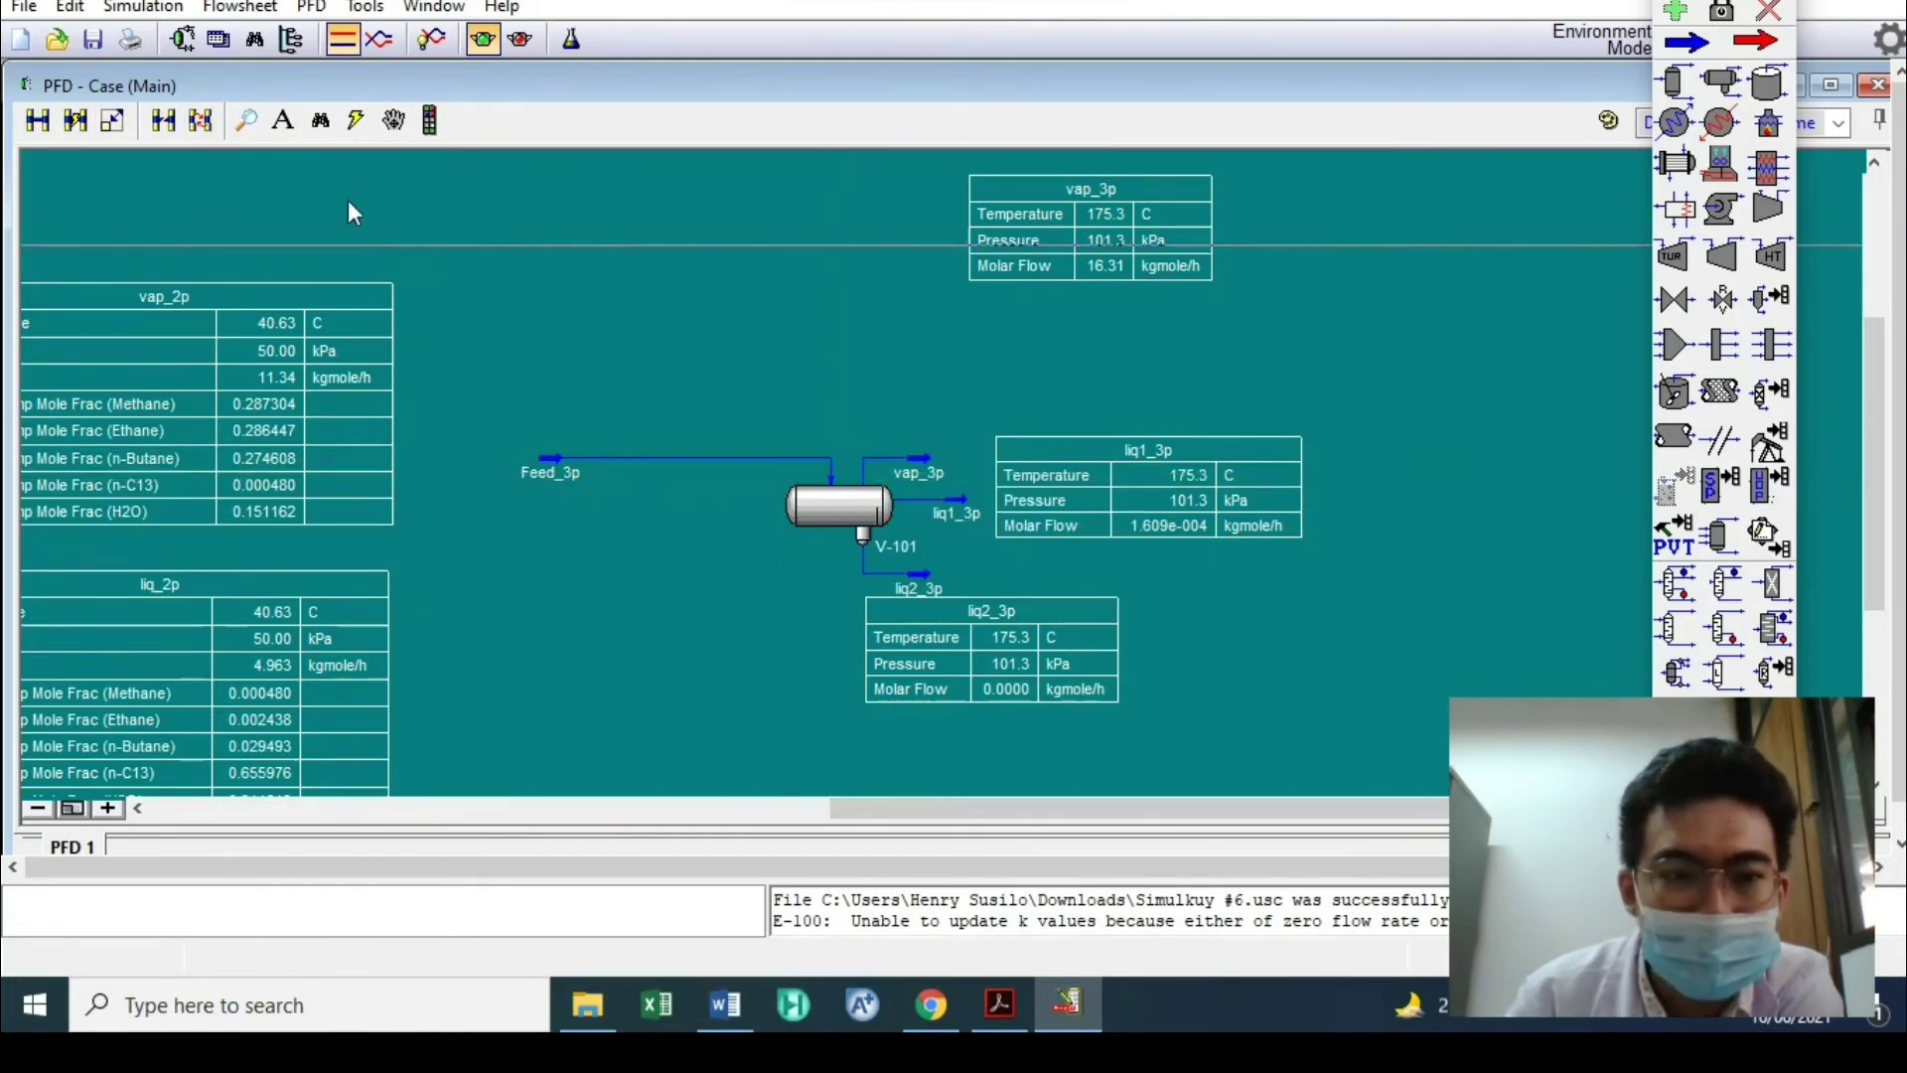
left_click(164, 121)
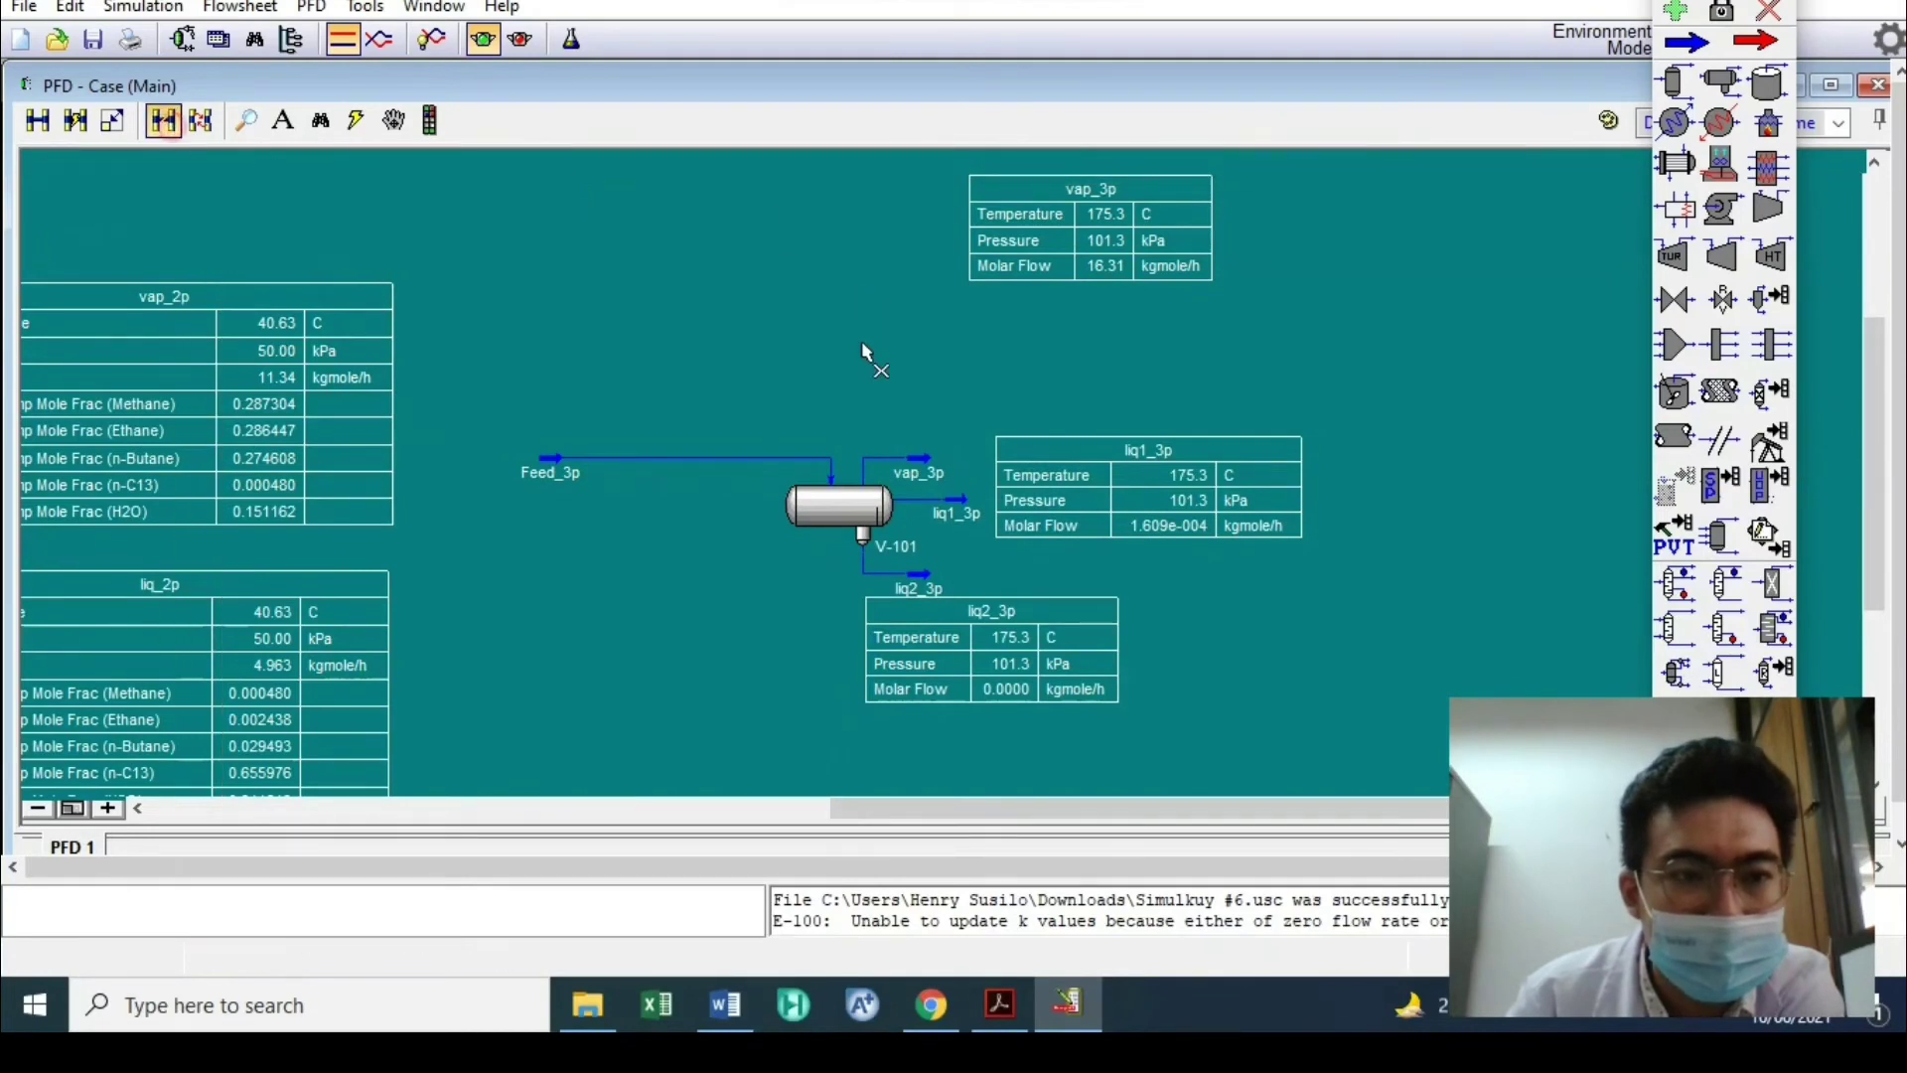
left_click(830, 475)
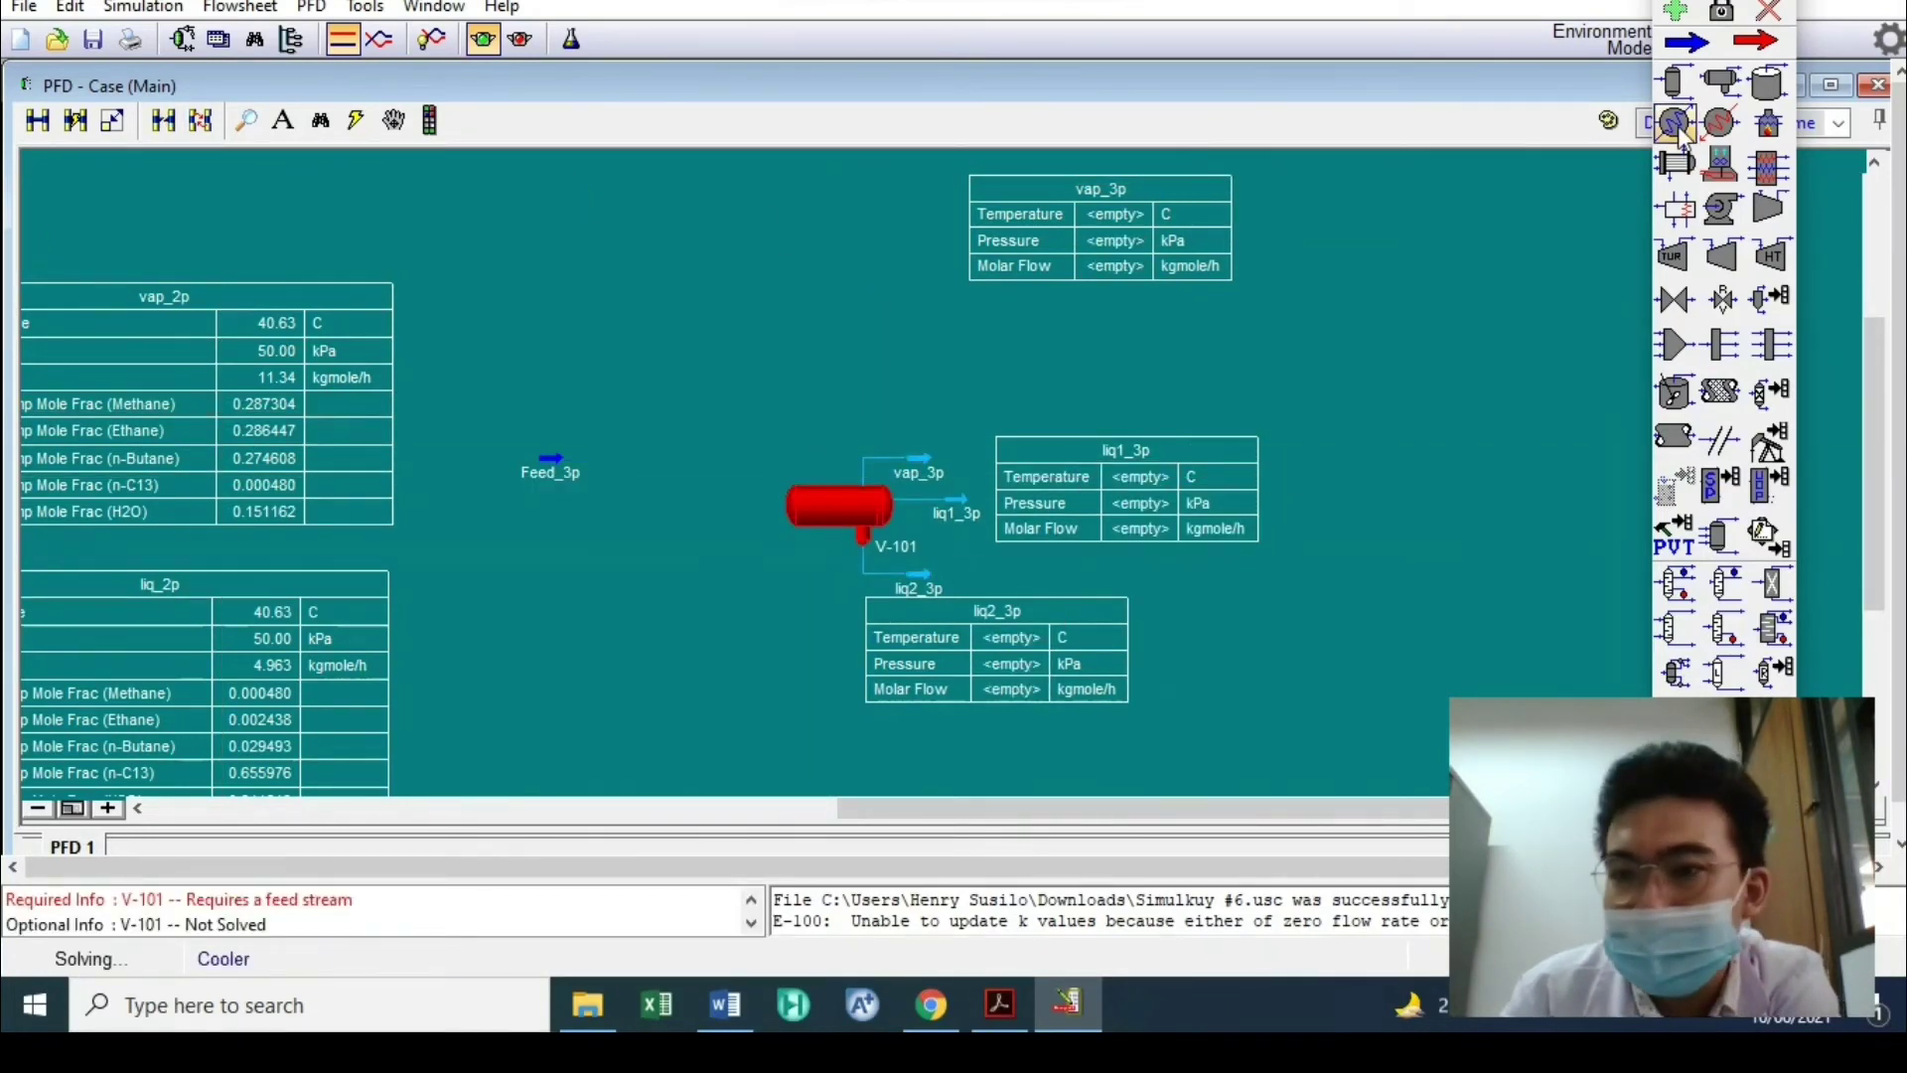
Place a cooler and a valve in line between stream Feed_3p and separator V-101
left_click(1721, 121)
left_click(616, 477)
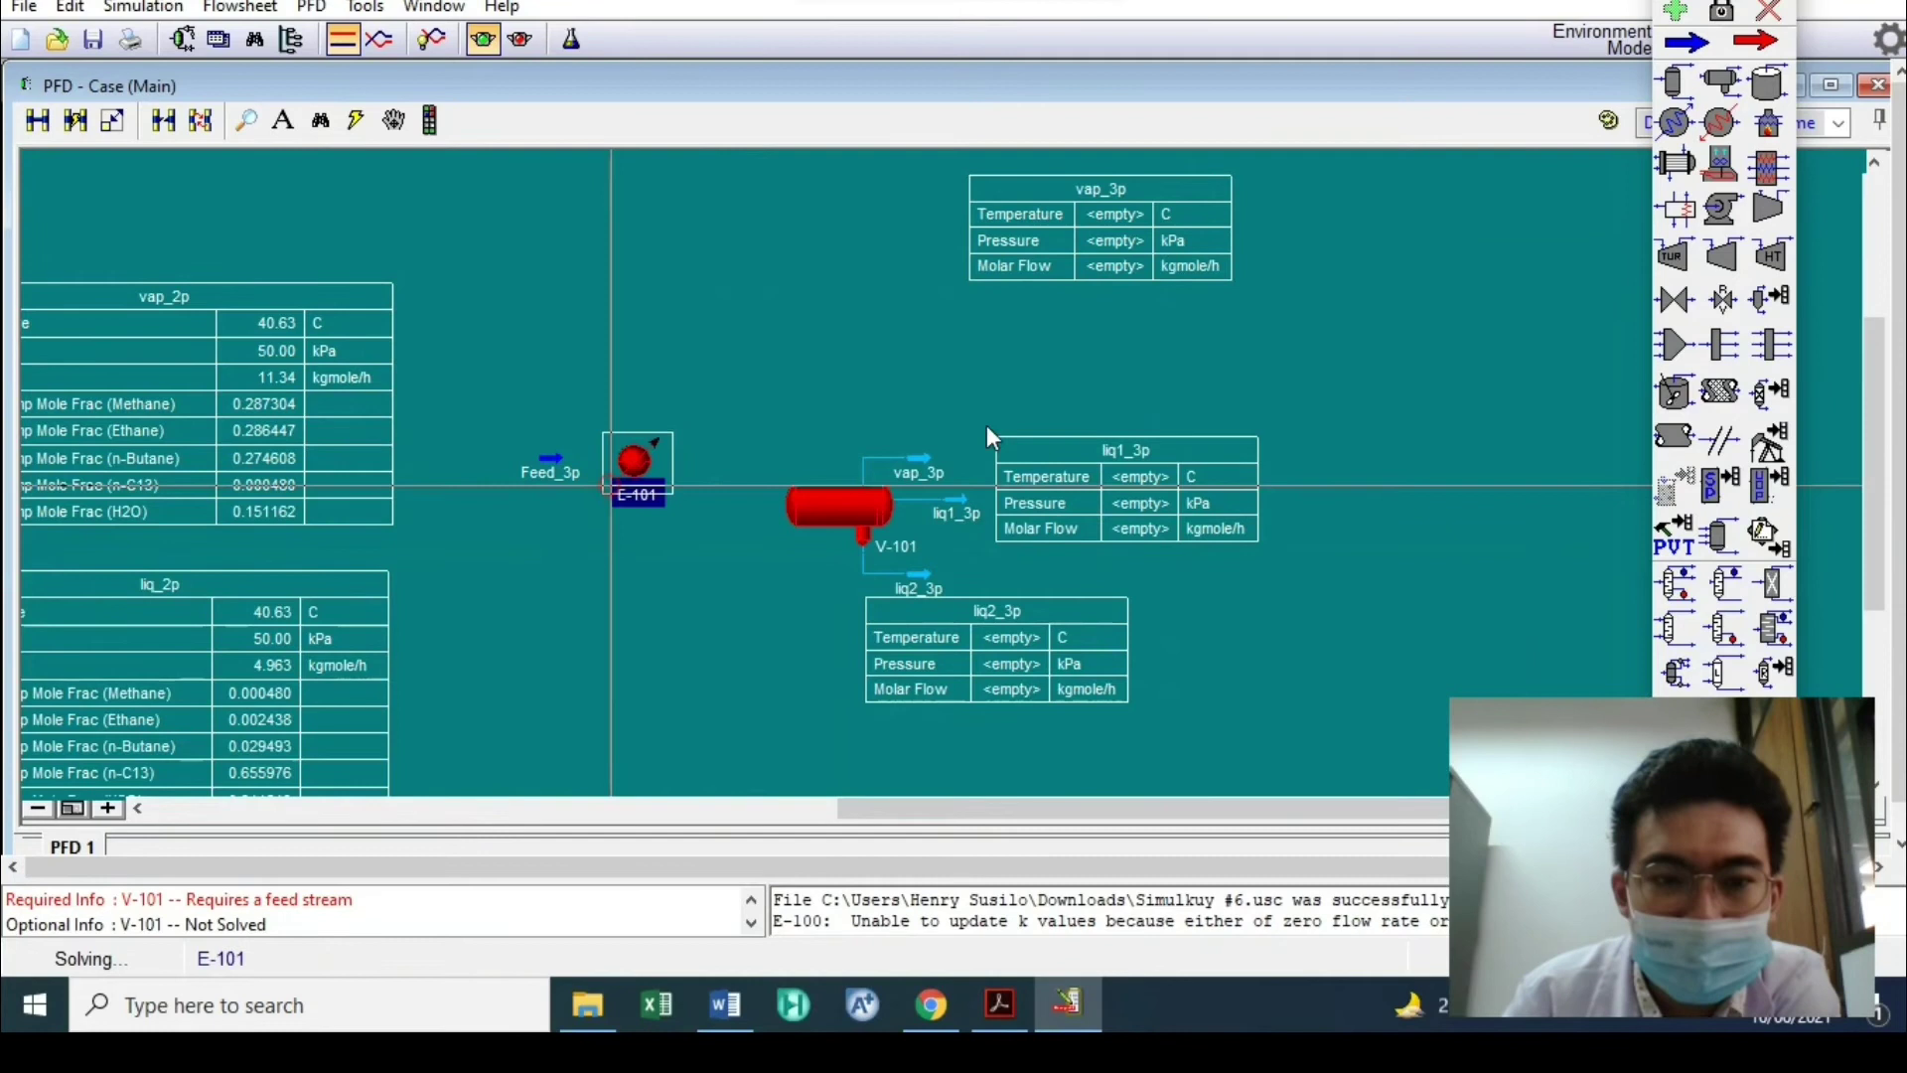
left_click(1674, 299)
left_click(703, 467)
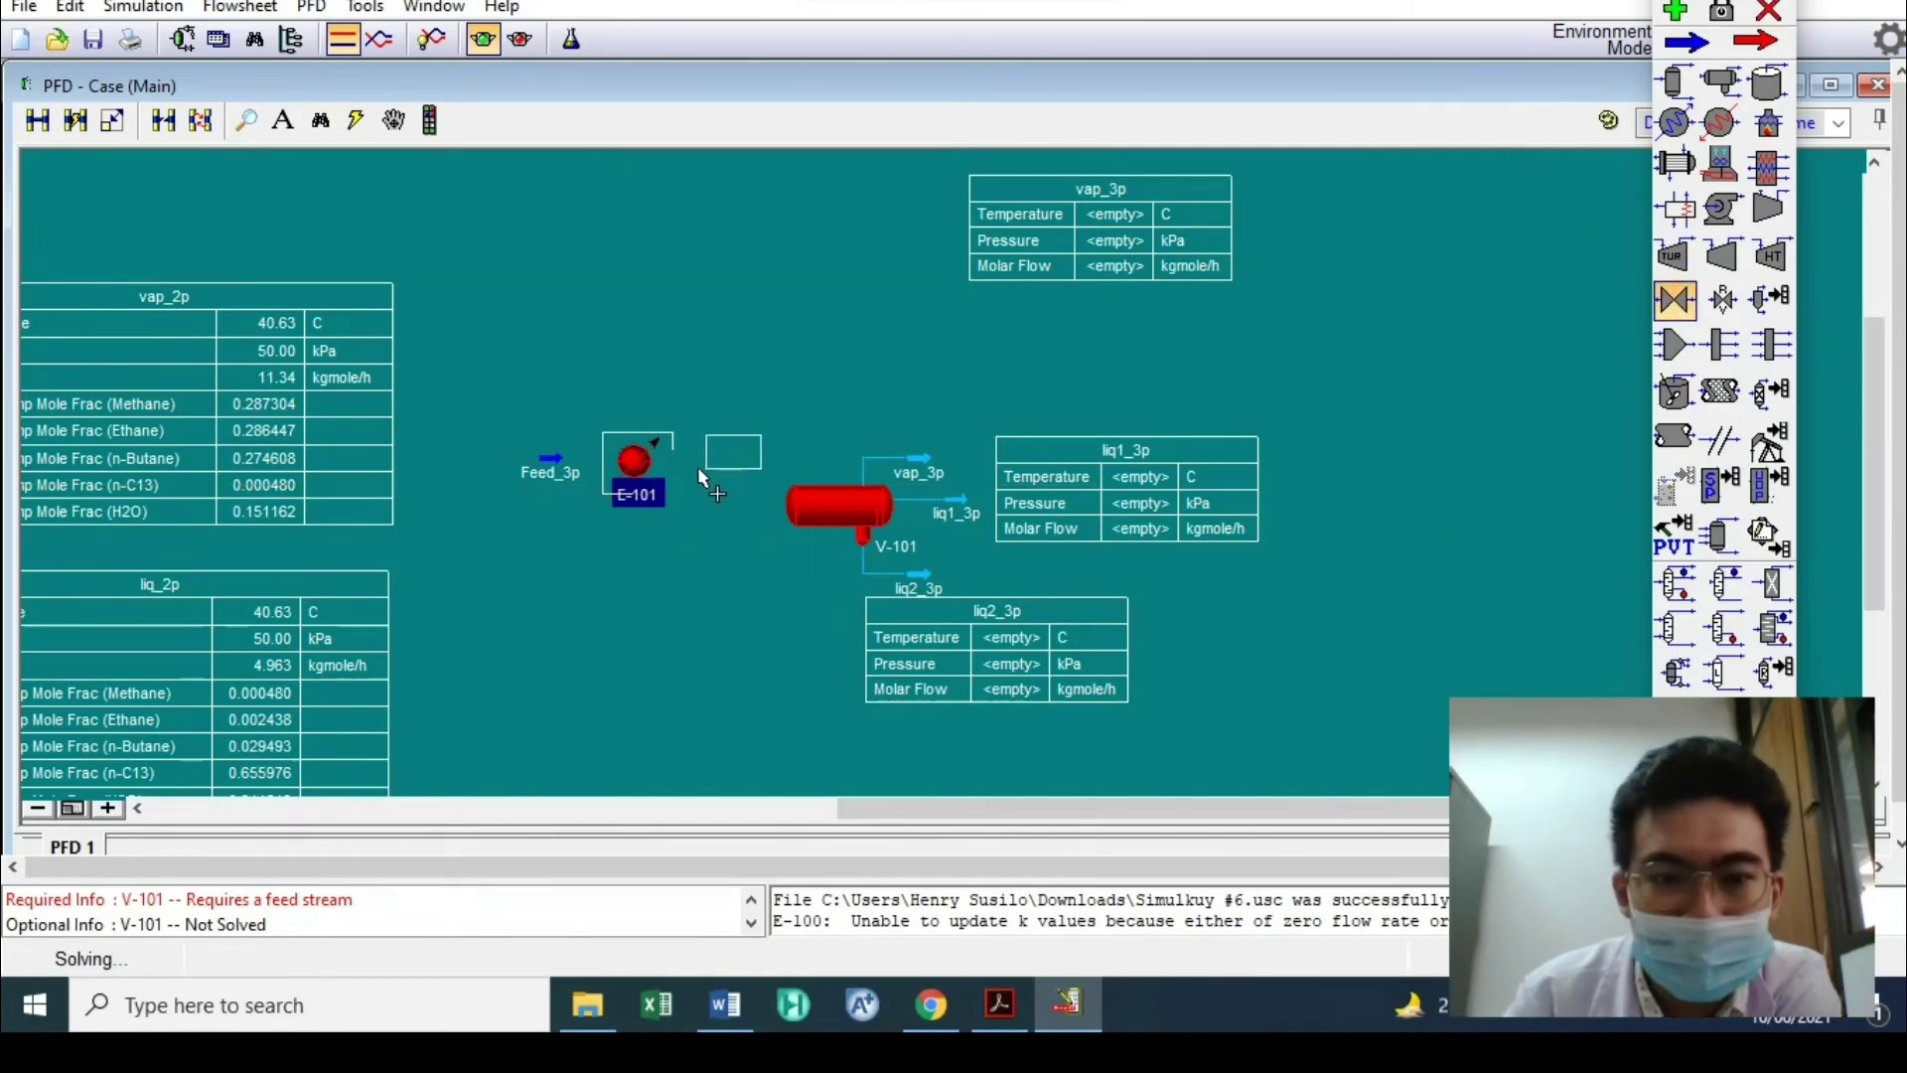
Connect cooler E-101 with inlet Feed_3p, outlet Feed_3p_cooled and energy stream q_cooled2
double_click(636, 460)
left_click(885, 284)
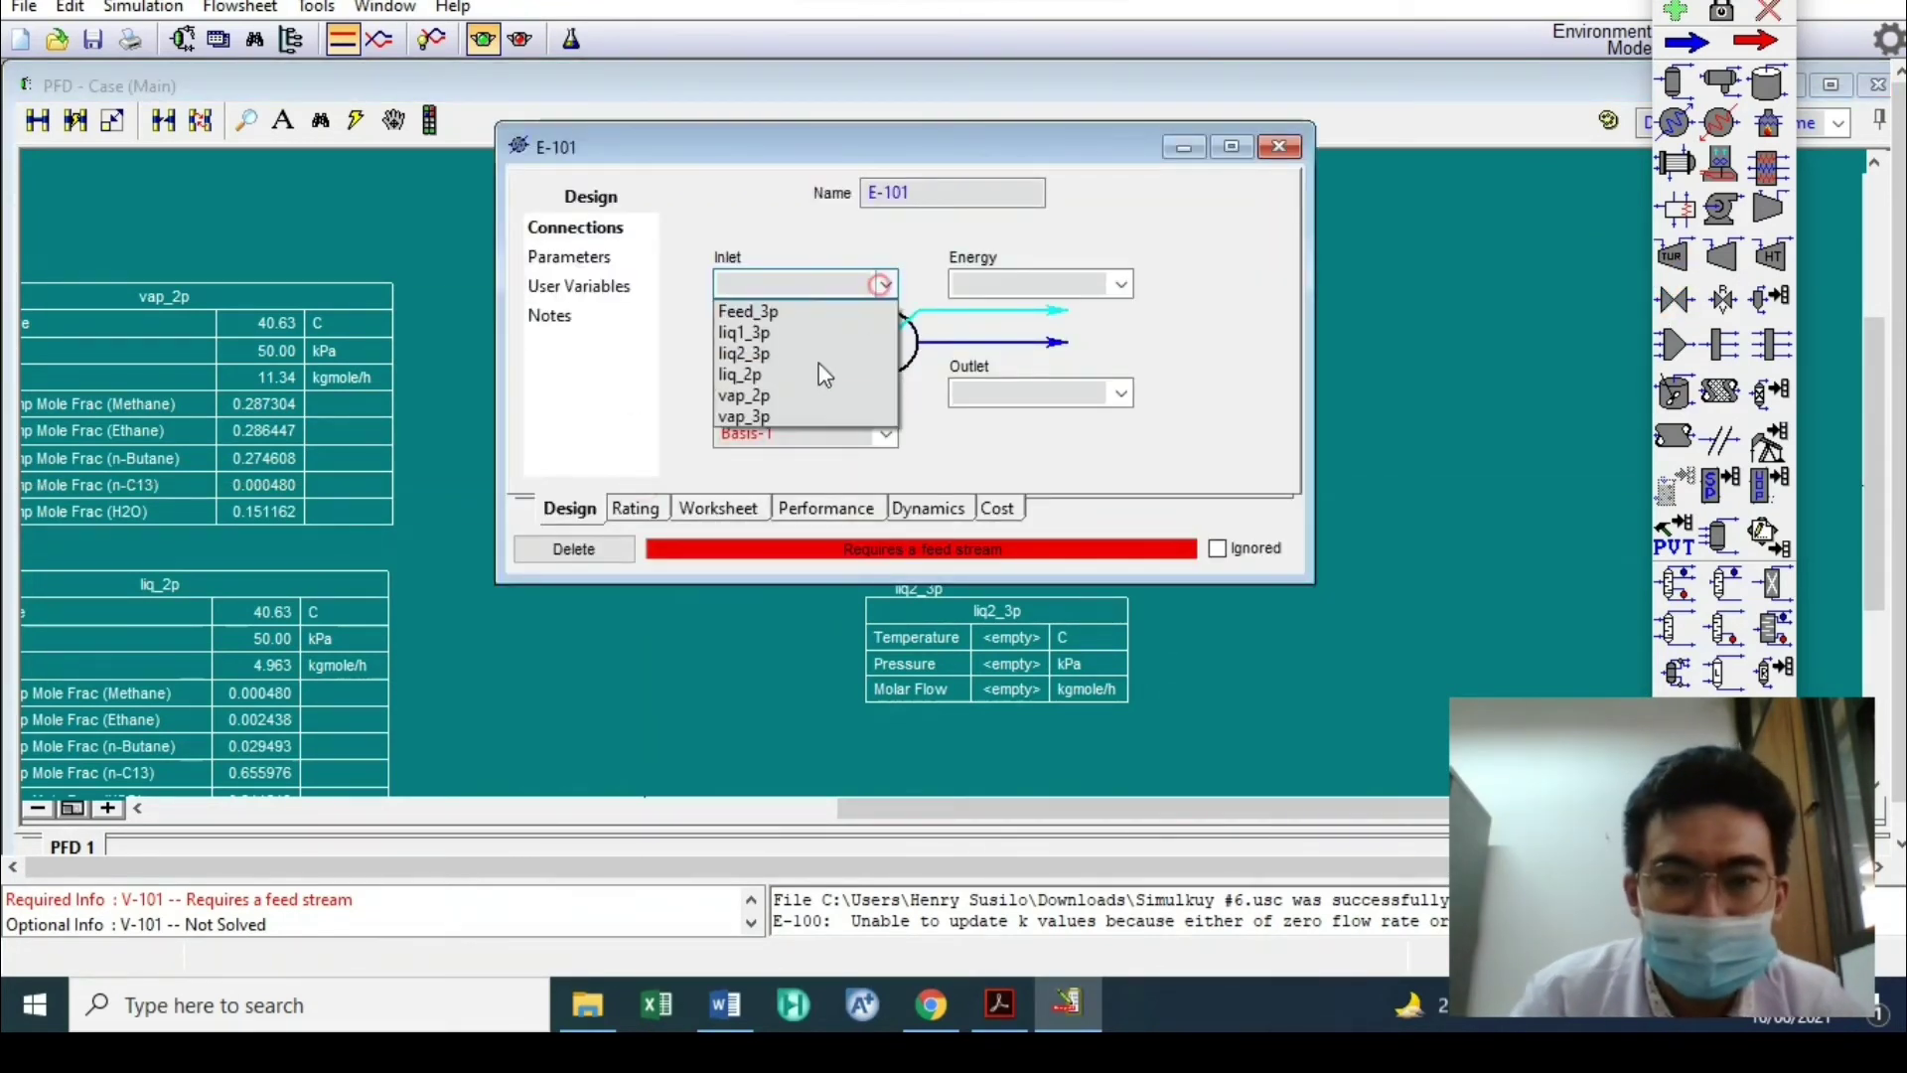
left_click(780, 303)
left_click(990, 390)
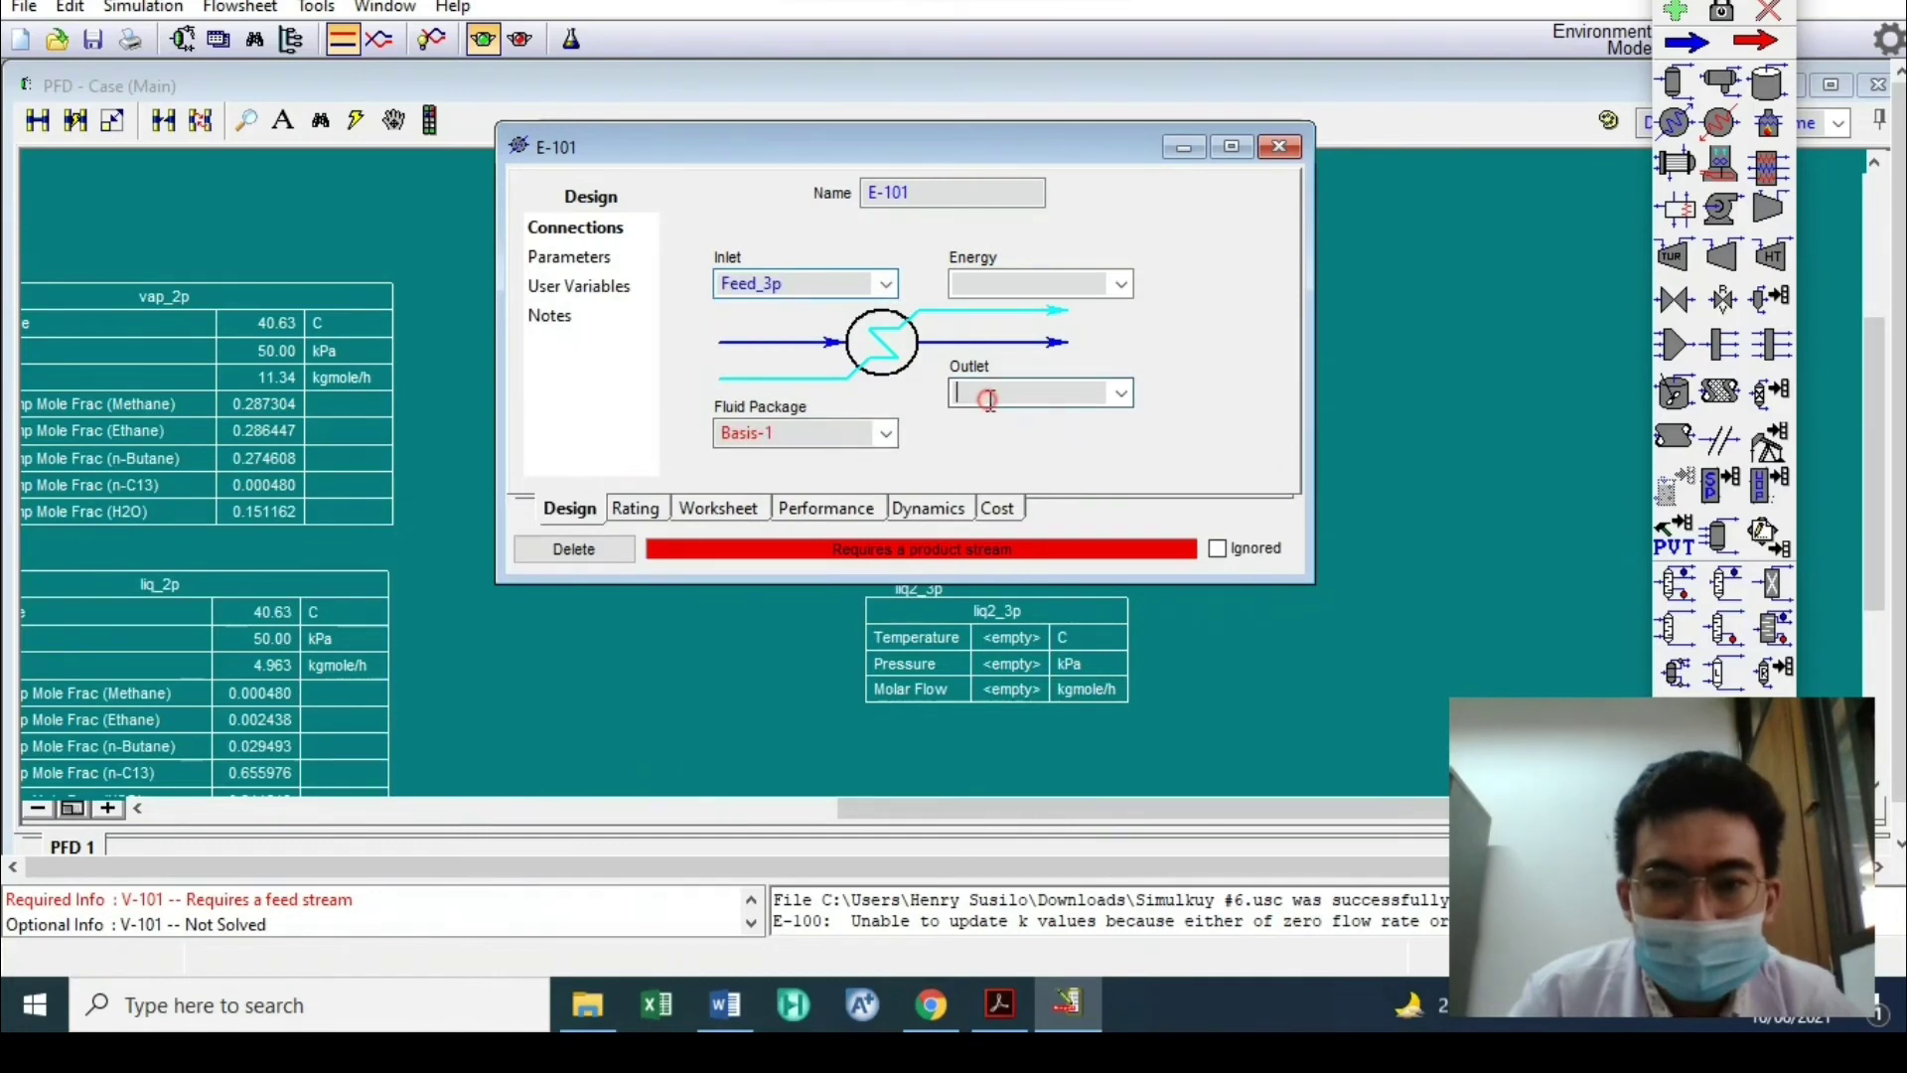
type("Feed_3")
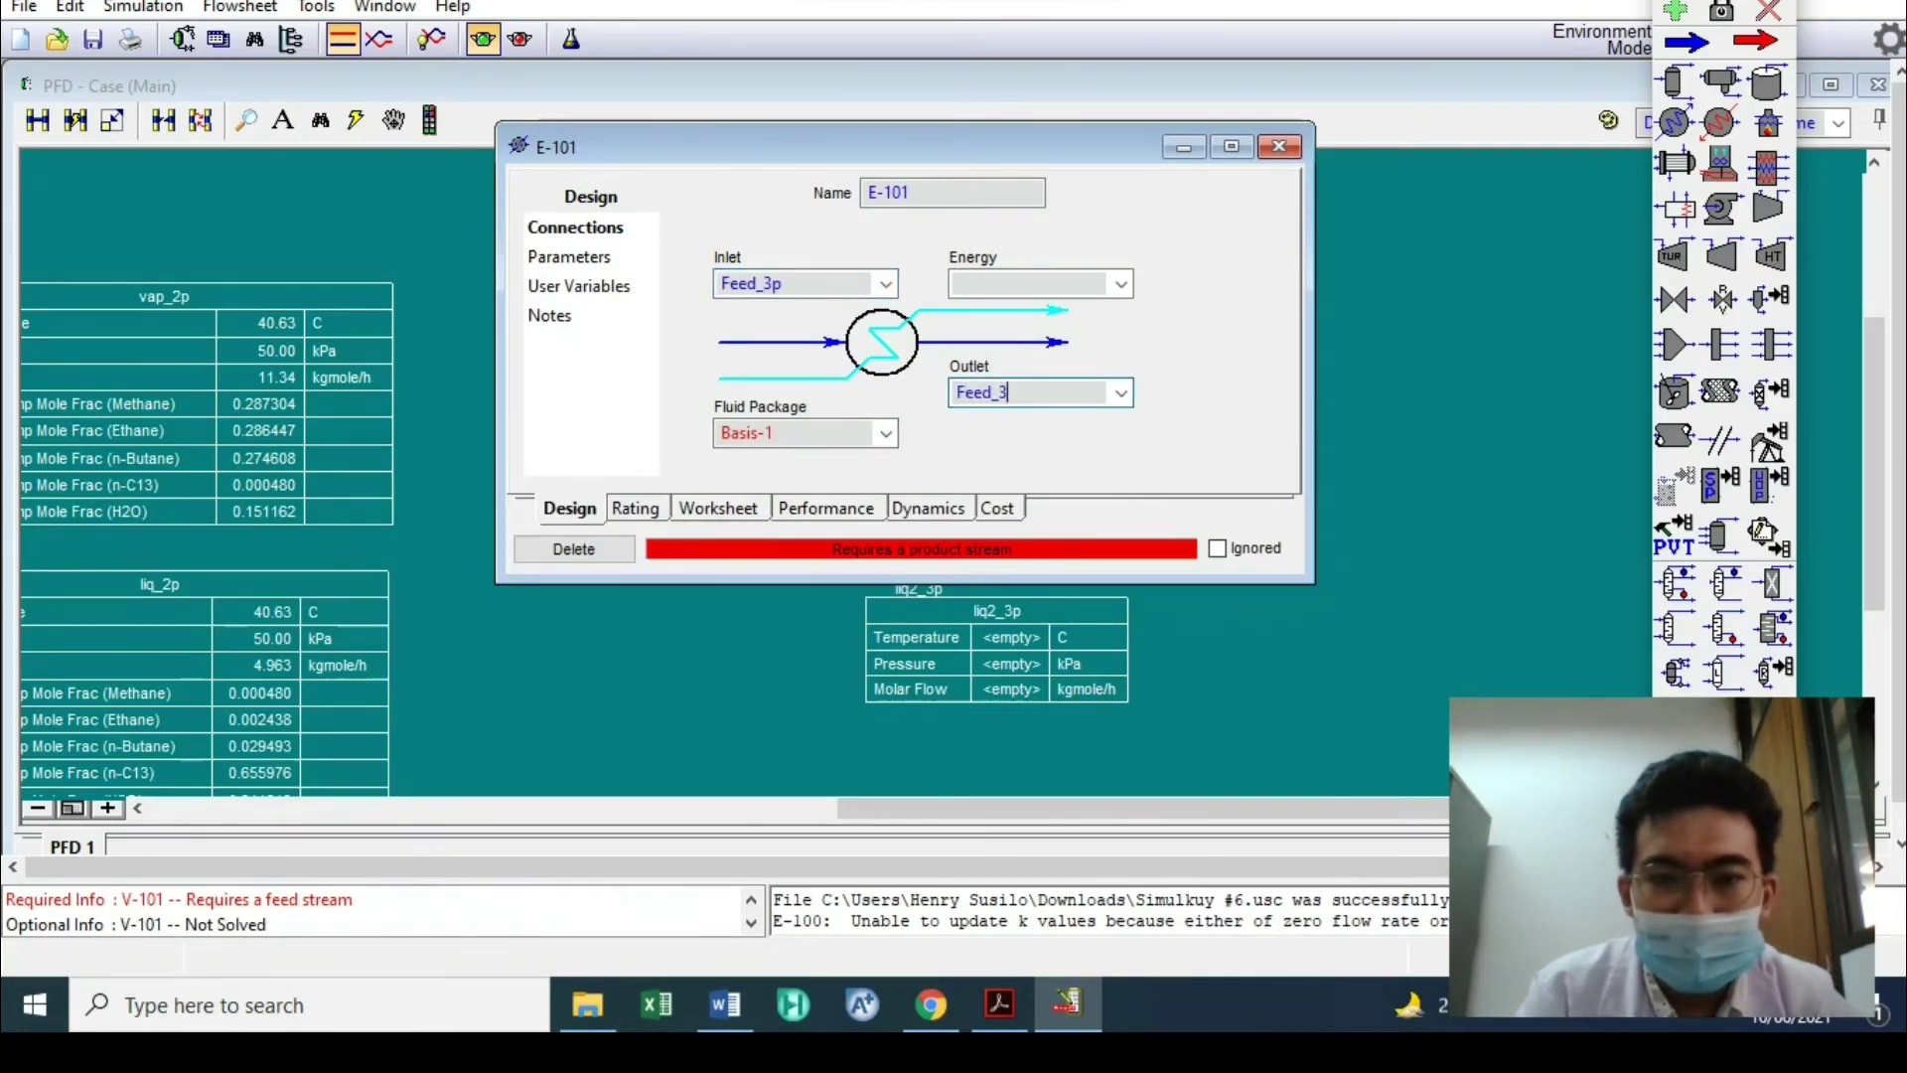
type("p_cooled")
key("Return")
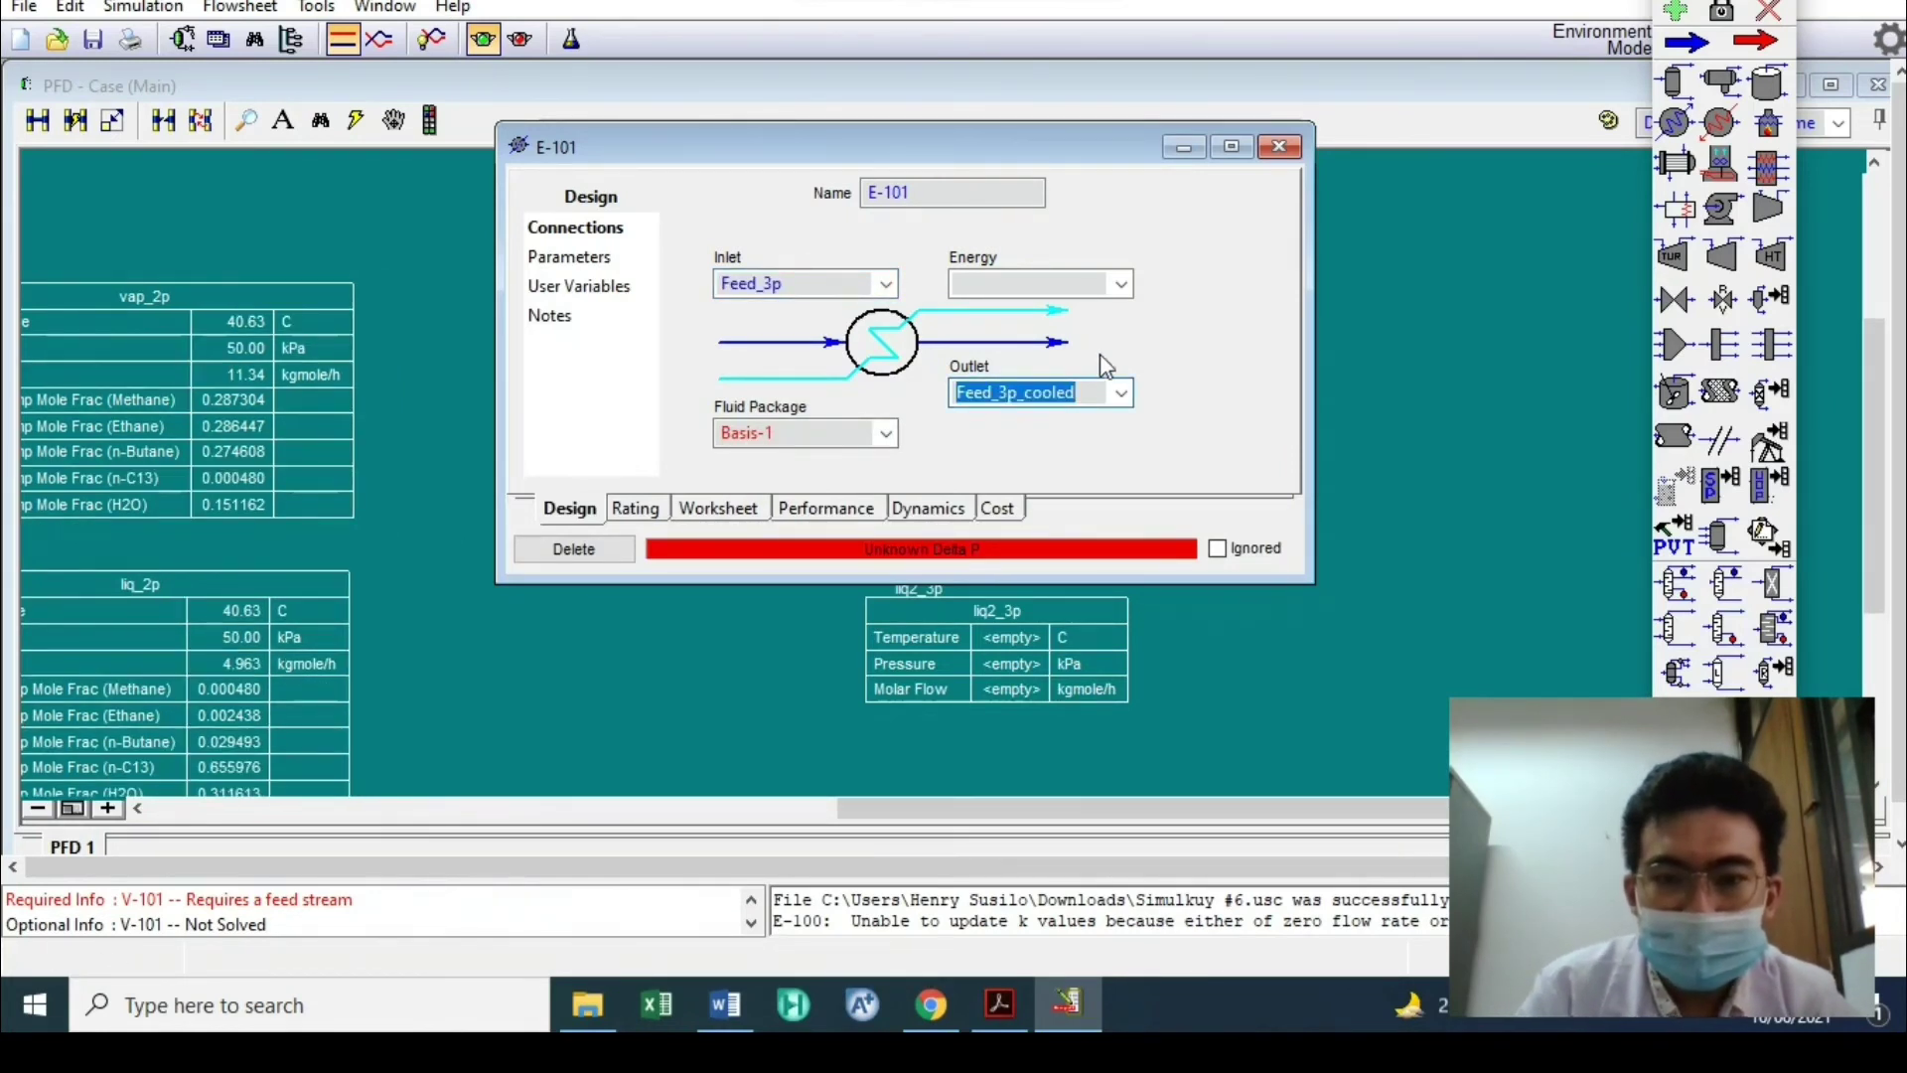
left_click(1062, 293)
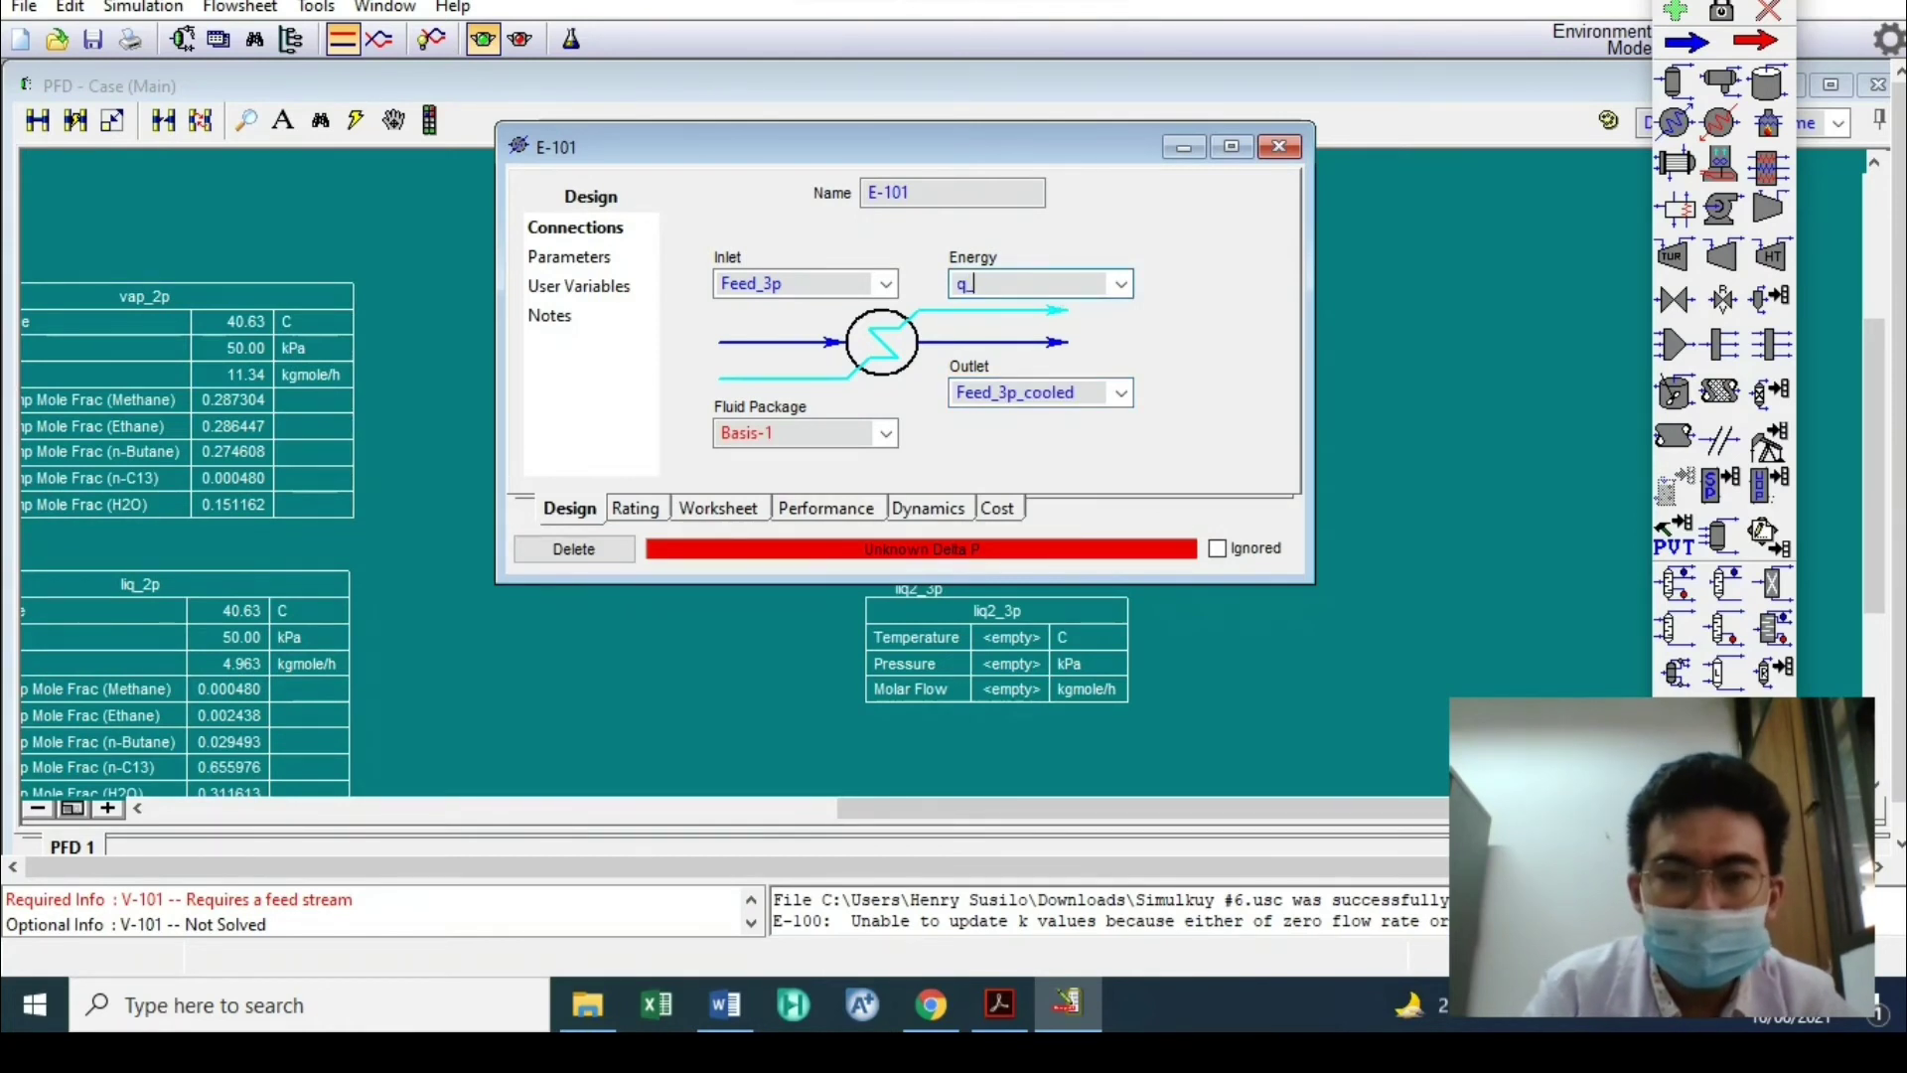
type("q_cooled2")
key("Return")
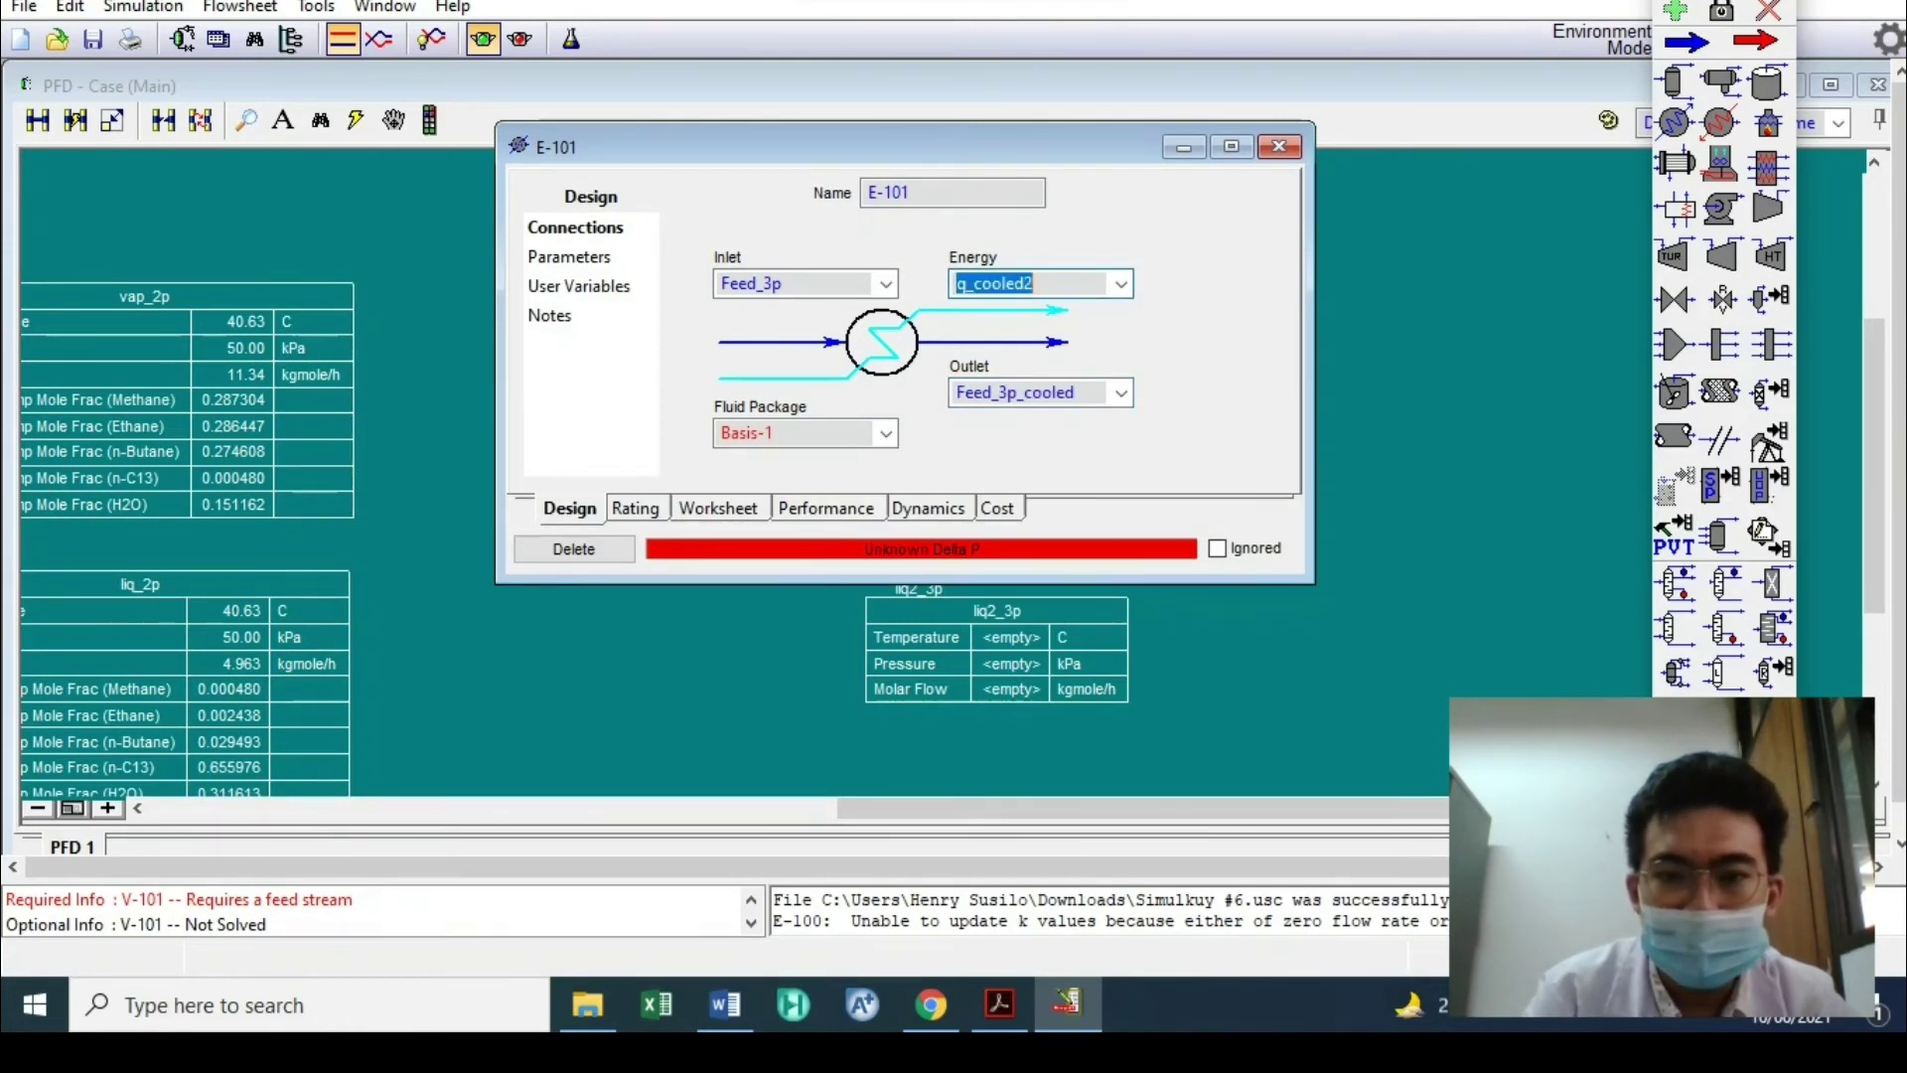
Set the pressure drop of cooler E-101 to 0 kPa
left_click(565, 263)
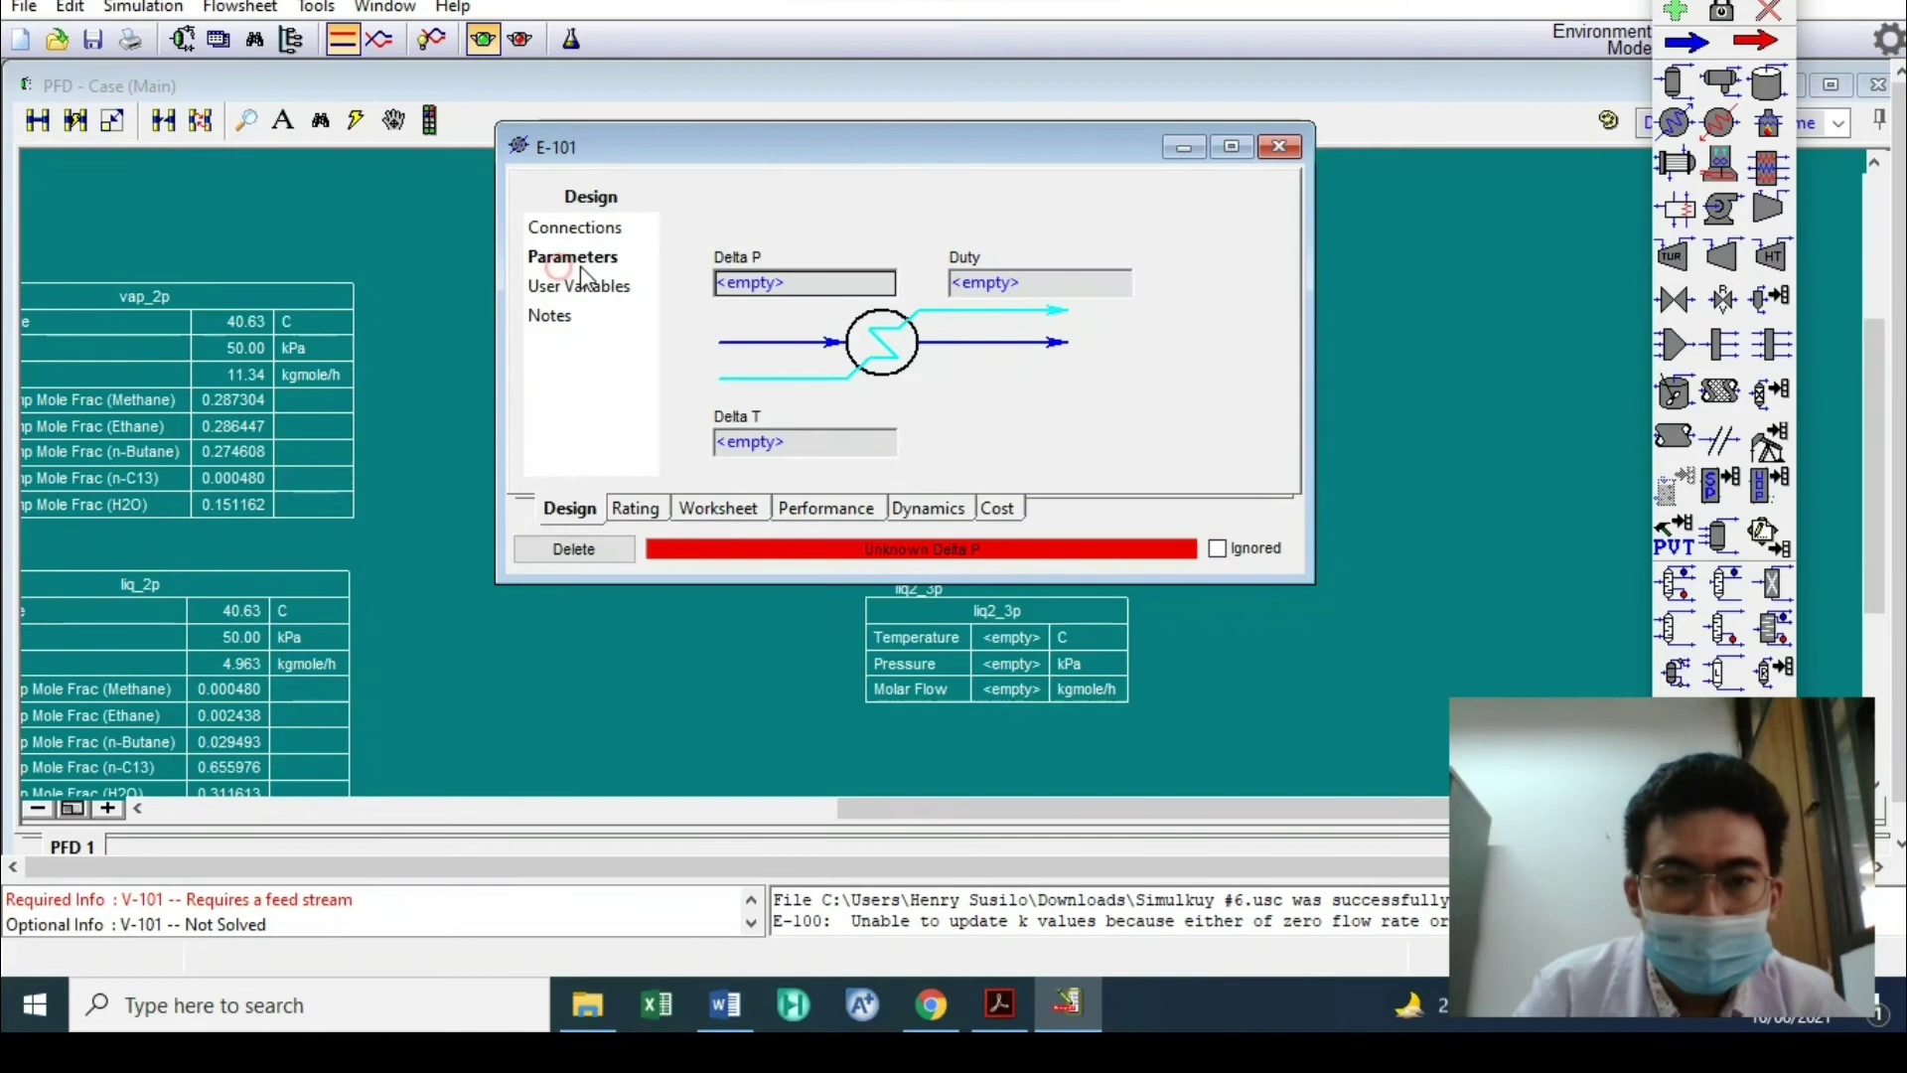
left_click(757, 283)
type("0")
key("Return")
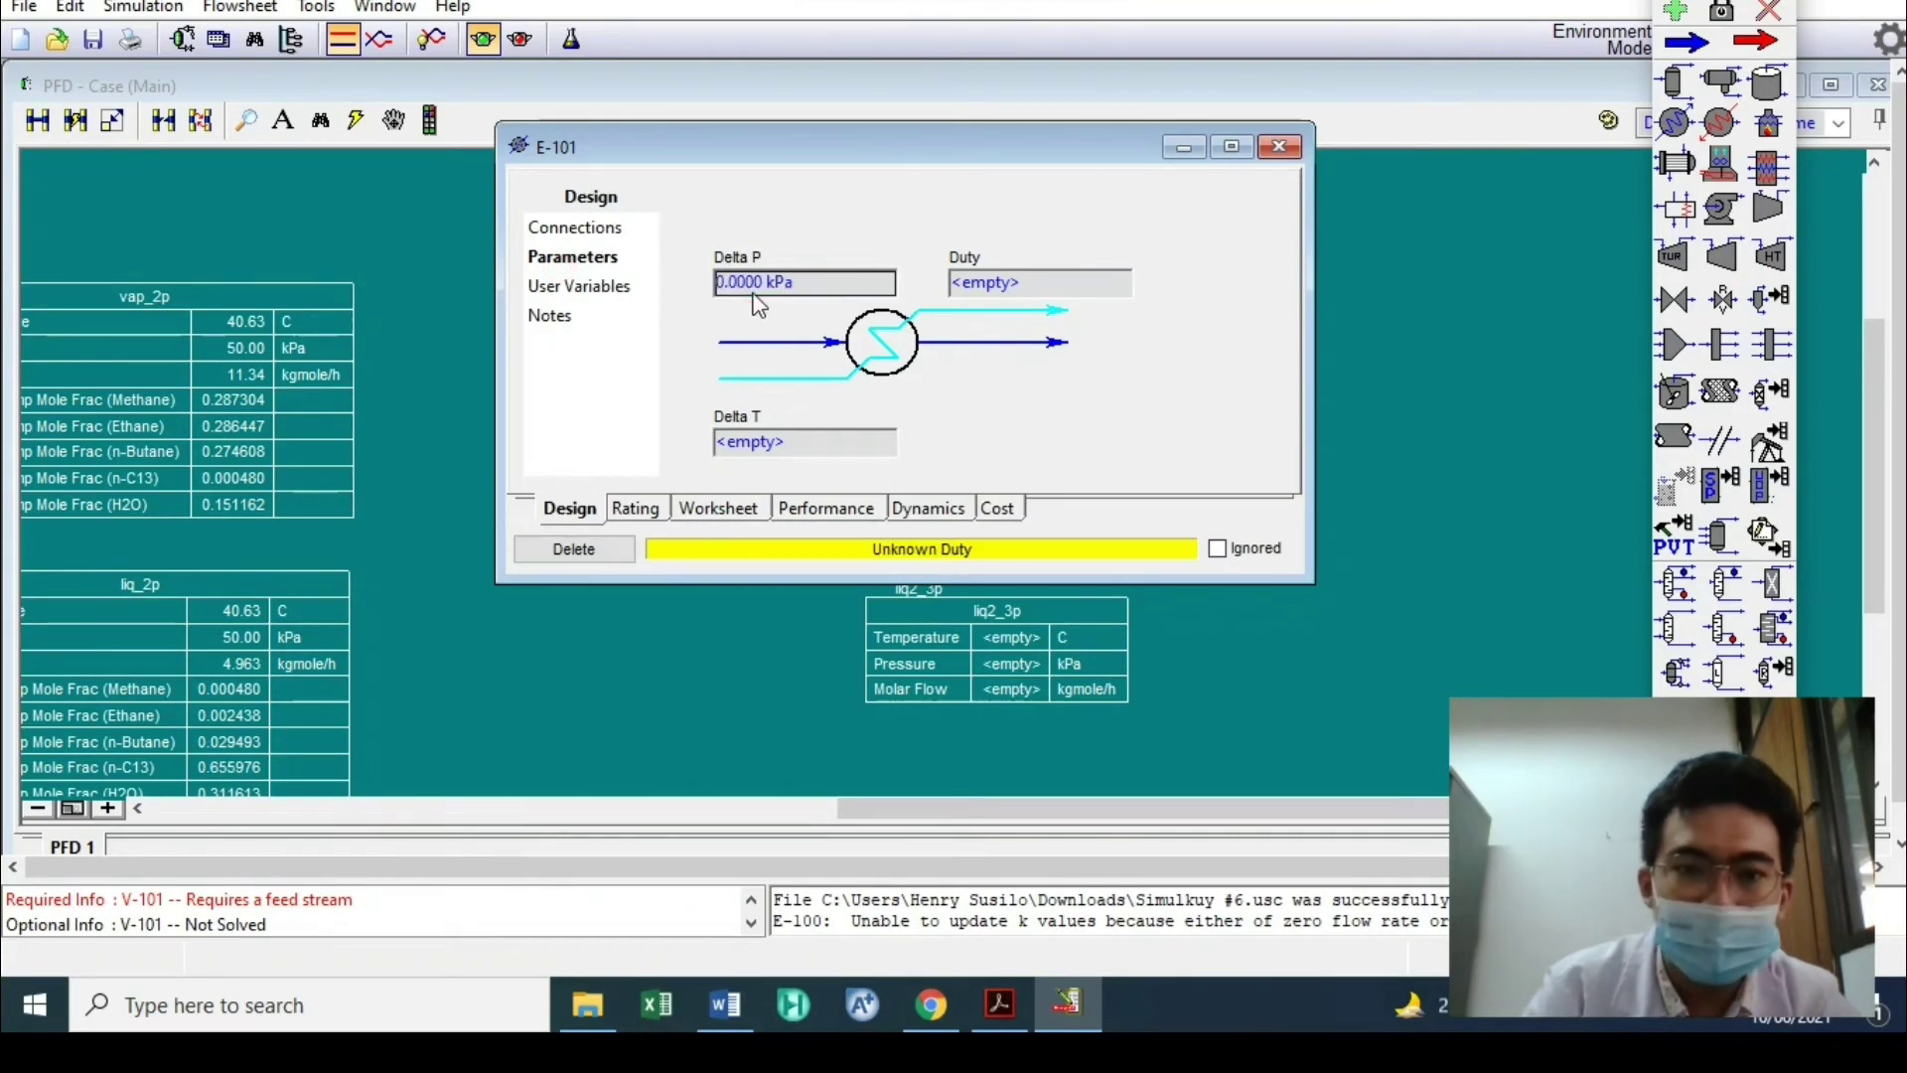
left_click(1279, 147)
Connect valve VLV-101 with inlet Feed_3p_cooled and outlet Feed_3p_drop
double_click(717, 470)
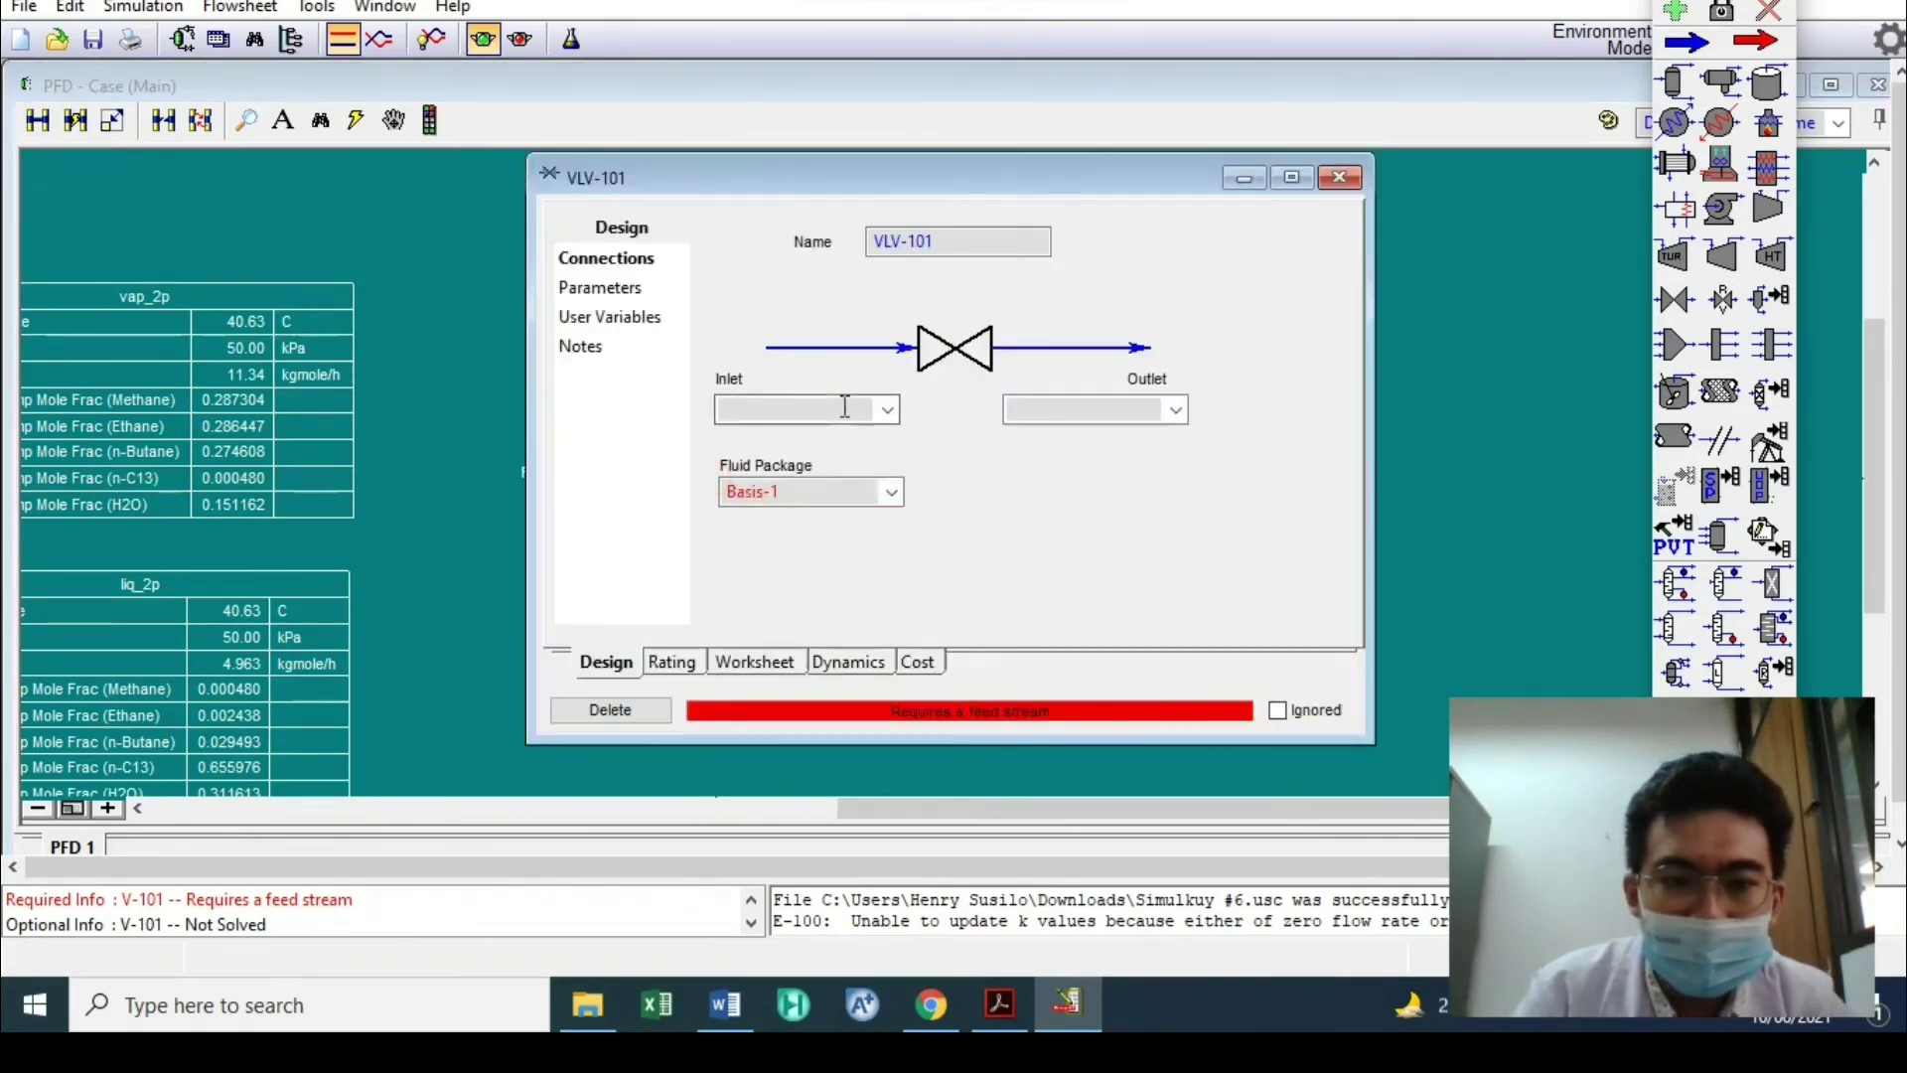
left_click(887, 409)
left_click(836, 431)
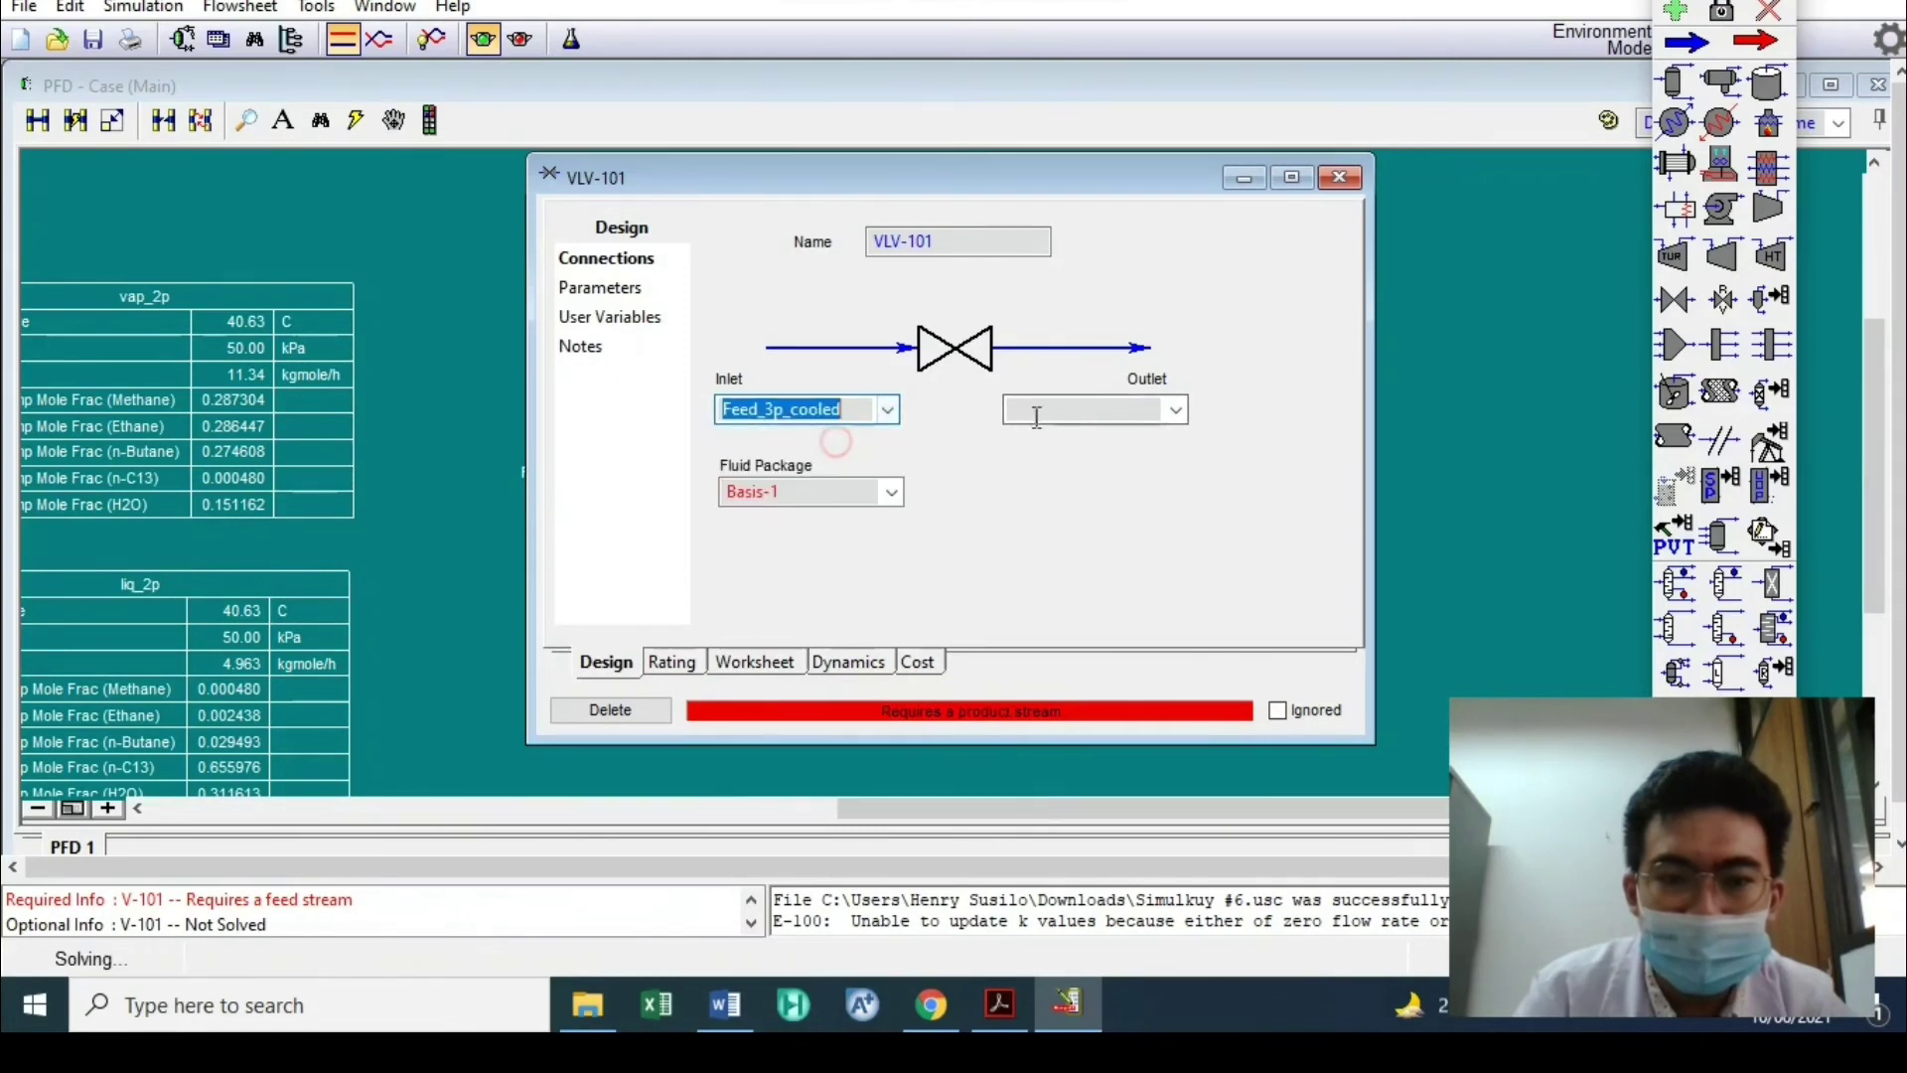
left_click(1094, 407)
type("Feed_3p_drop")
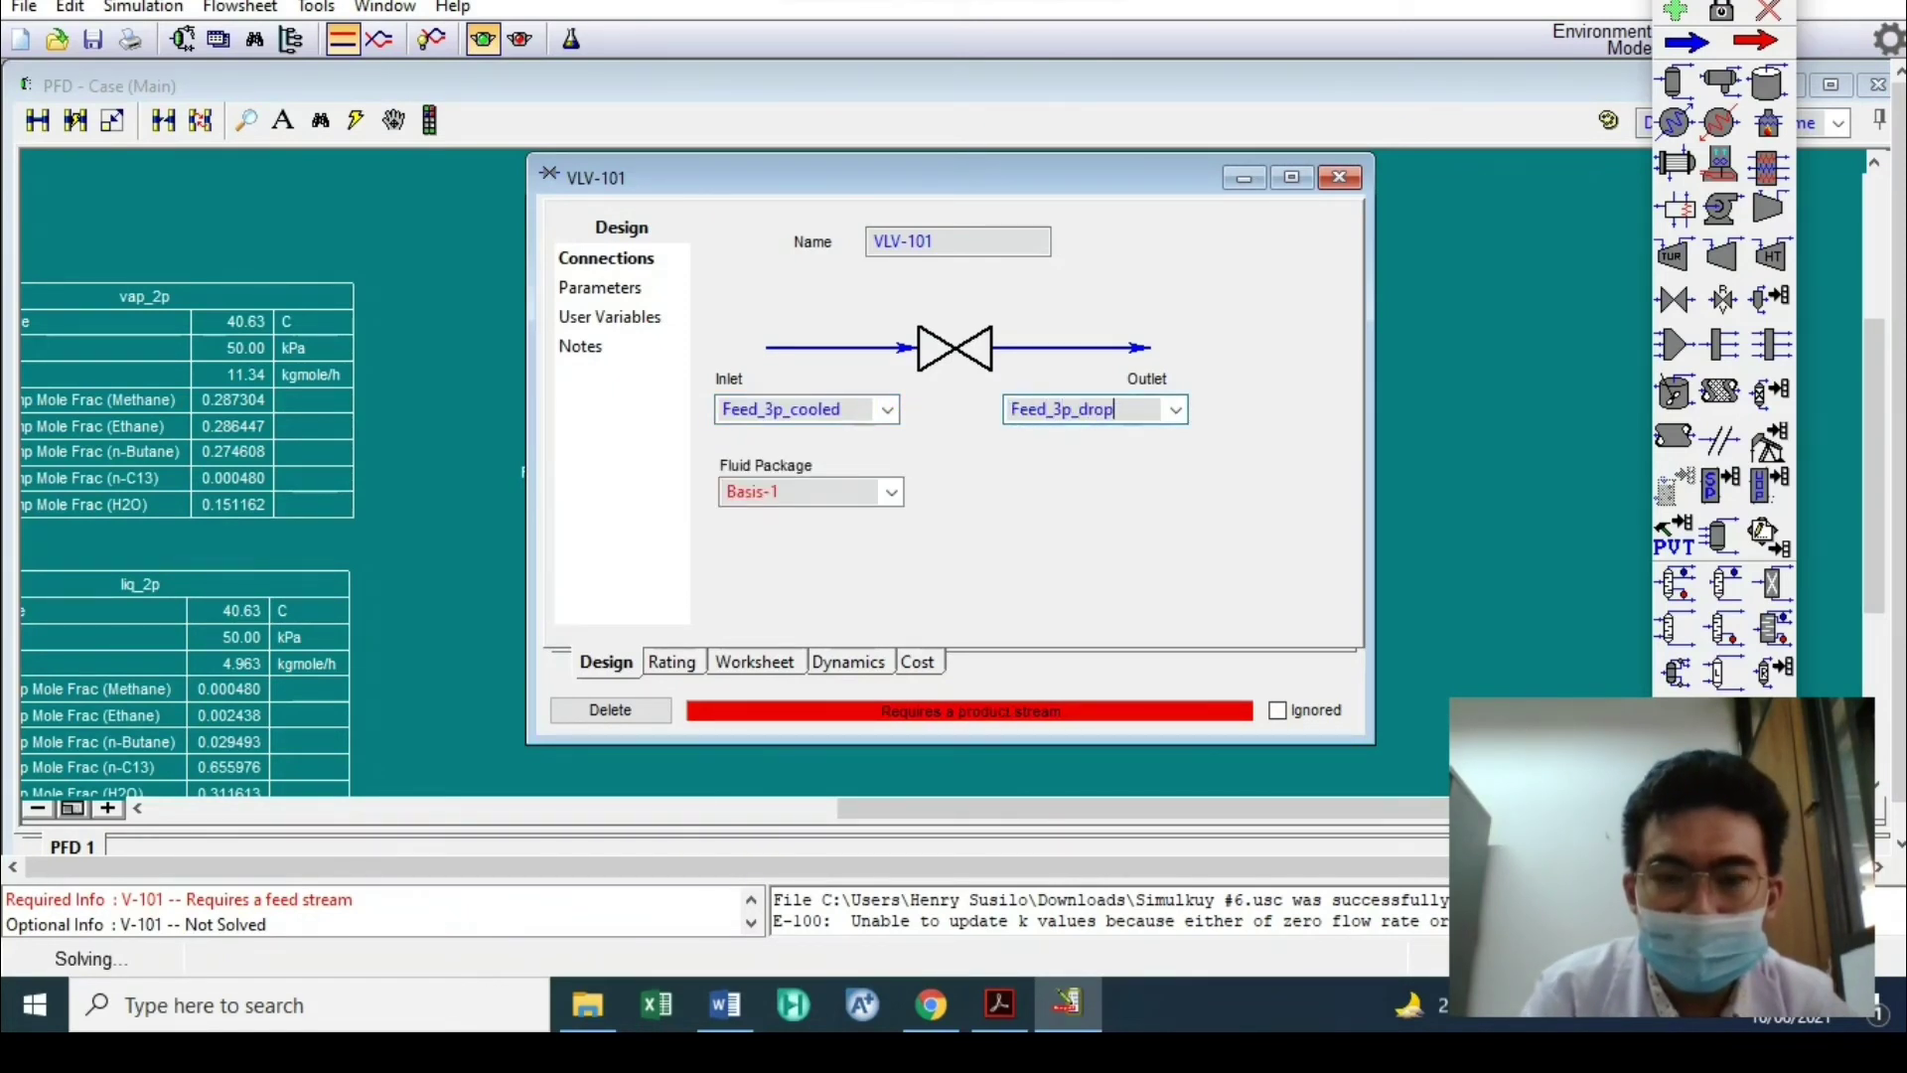
key("Return")
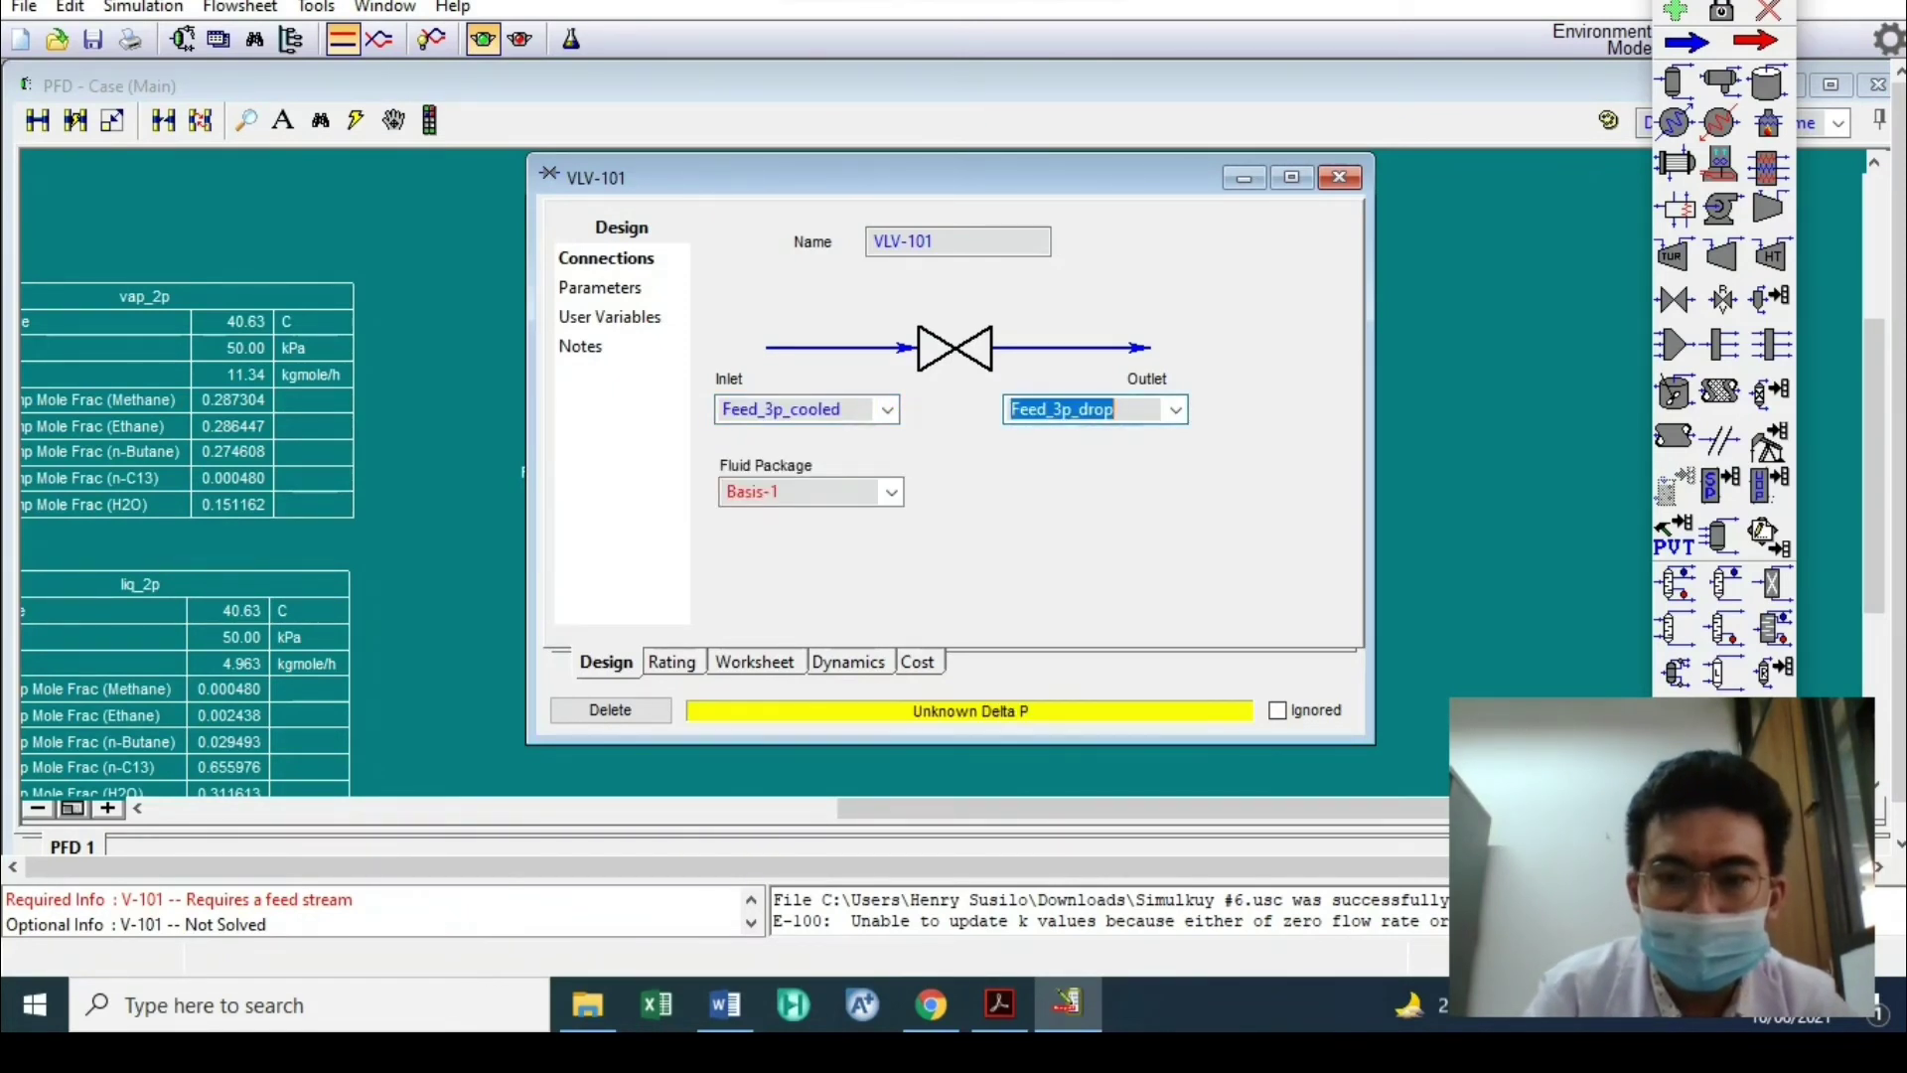
left_click(1339, 177)
Assign stream Feed_3p_drop as the inlet of separator V-101
double_click(827, 498)
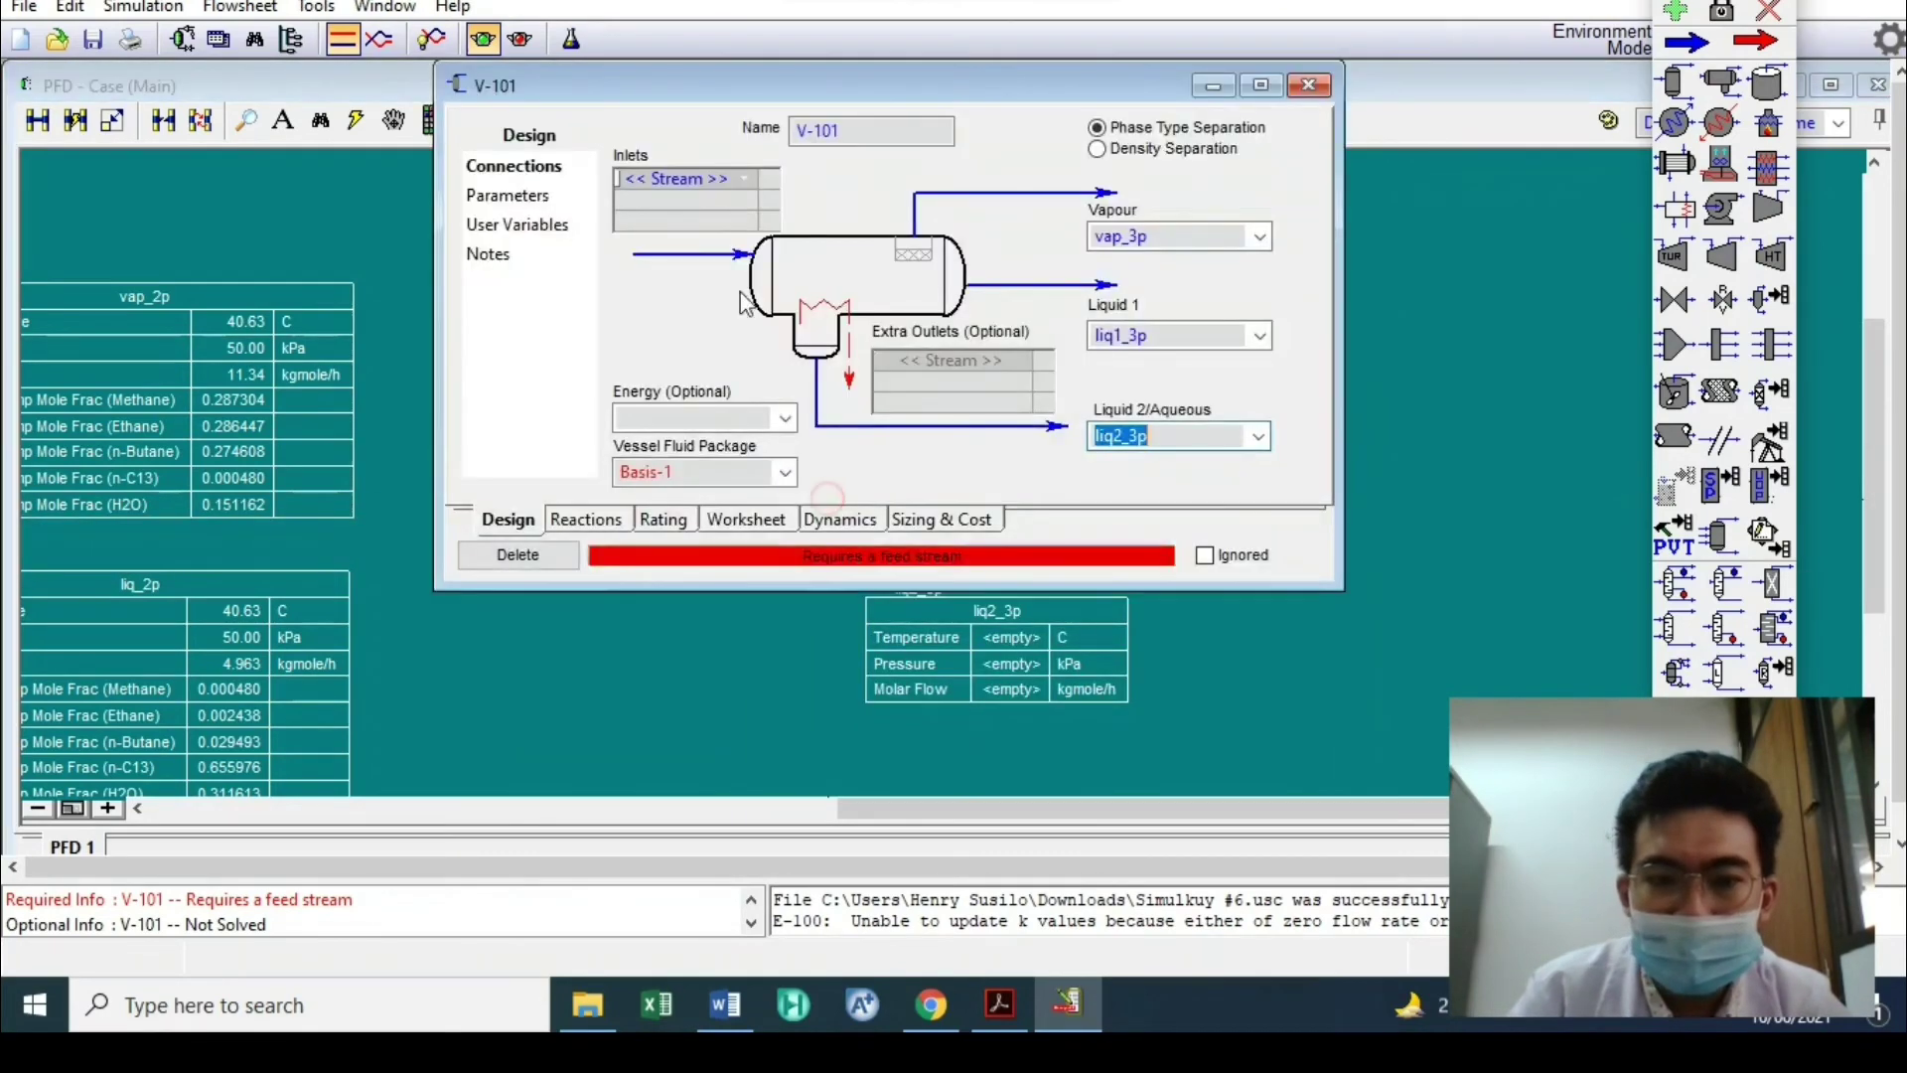
left_click(743, 179)
left_click(676, 196)
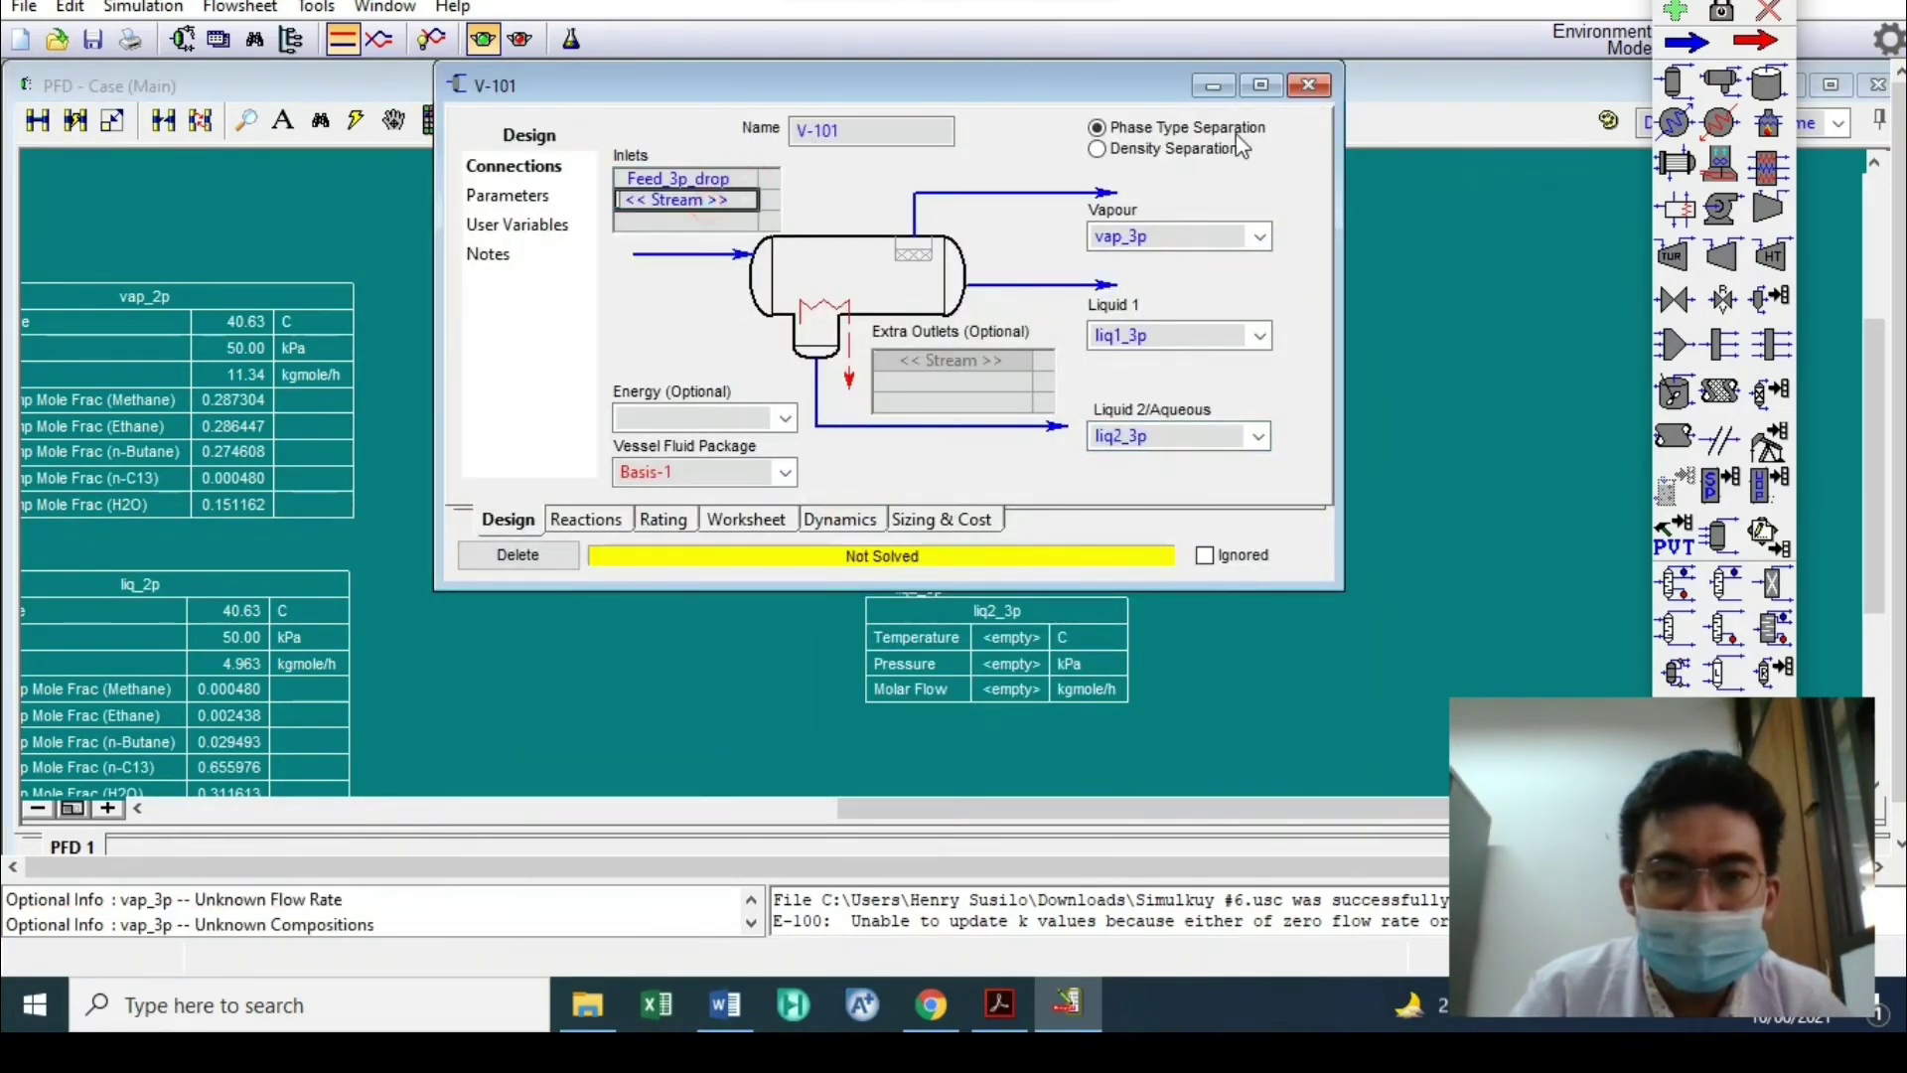
left_click(1309, 84)
Set the temperature of cooler outlet stream Feed_3p_cooled to 20 °C
scroll(600, 568, "up", 3)
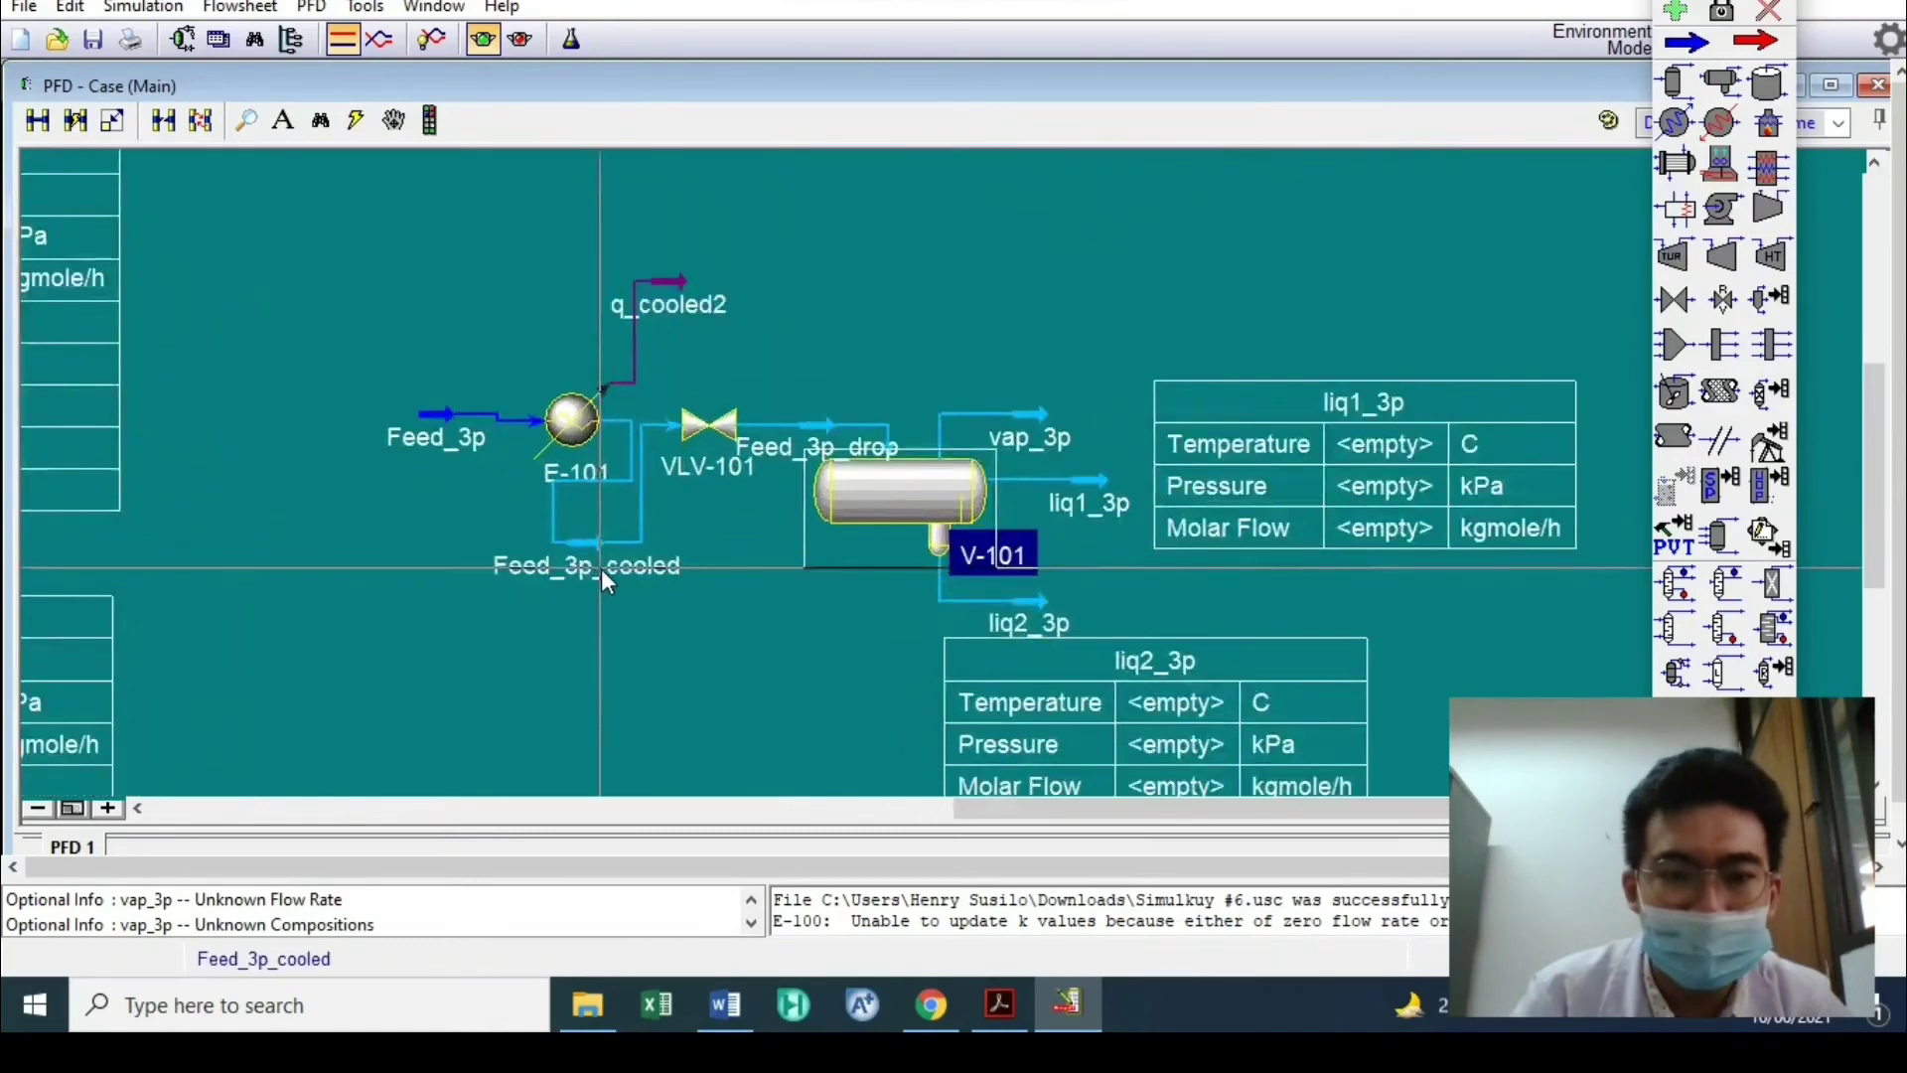
scroll(600, 568, "up", 1)
mouse_move(573, 389)
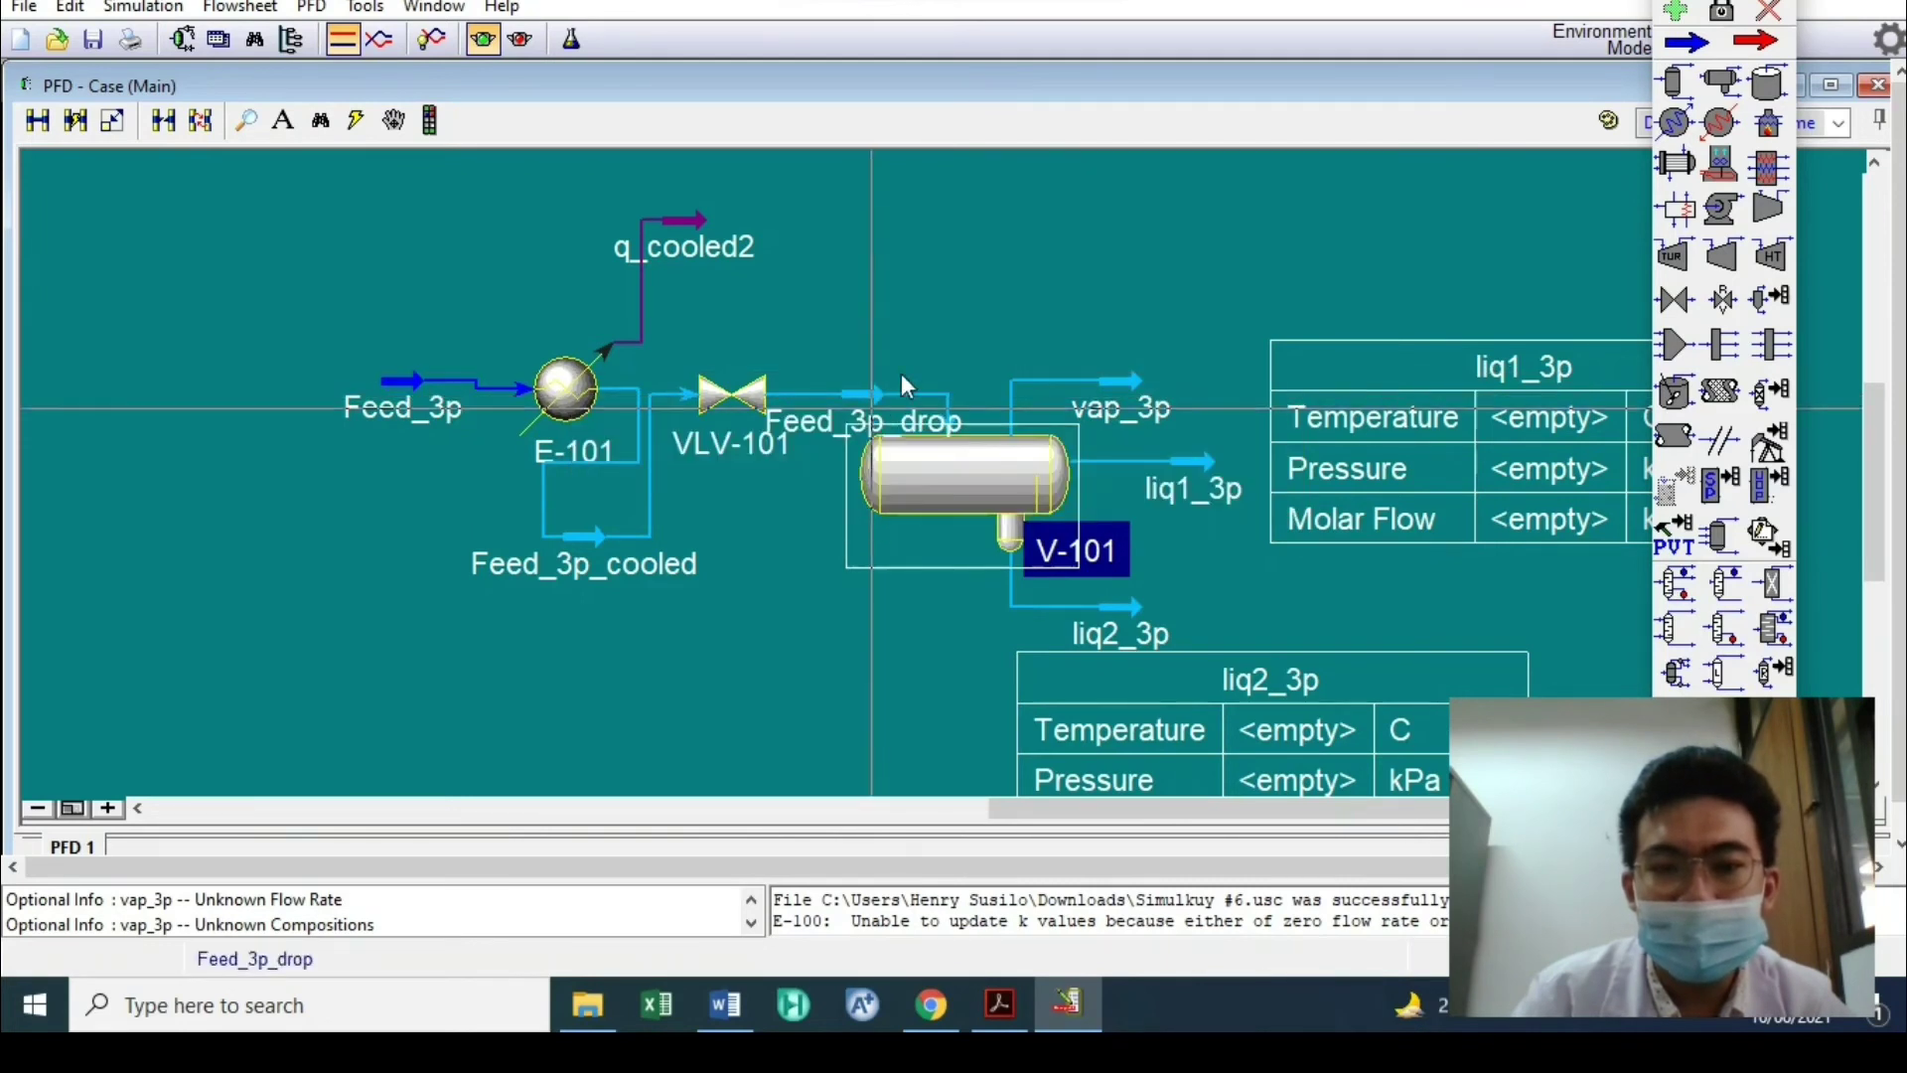
mouse_move(886, 402)
scroll(886, 409, "down", 2)
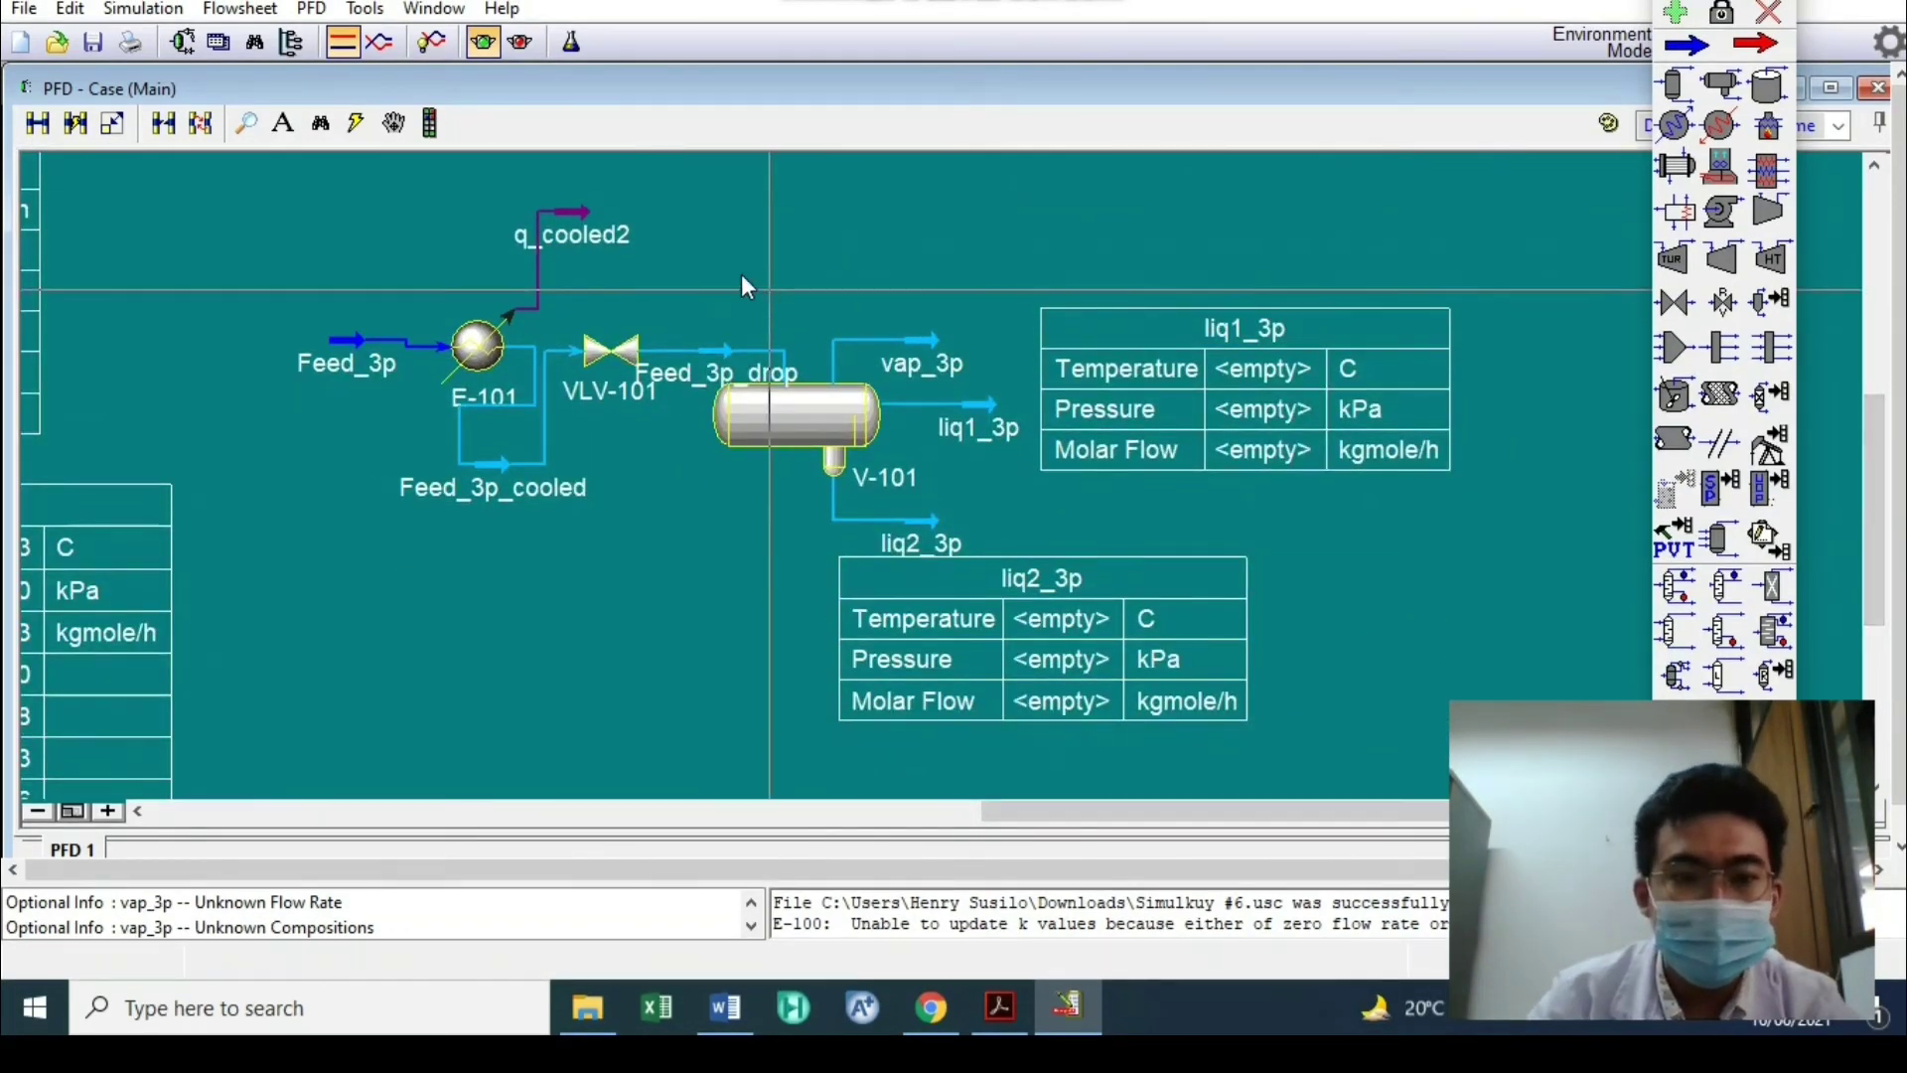
double_click(478, 338)
left_click(805, 574)
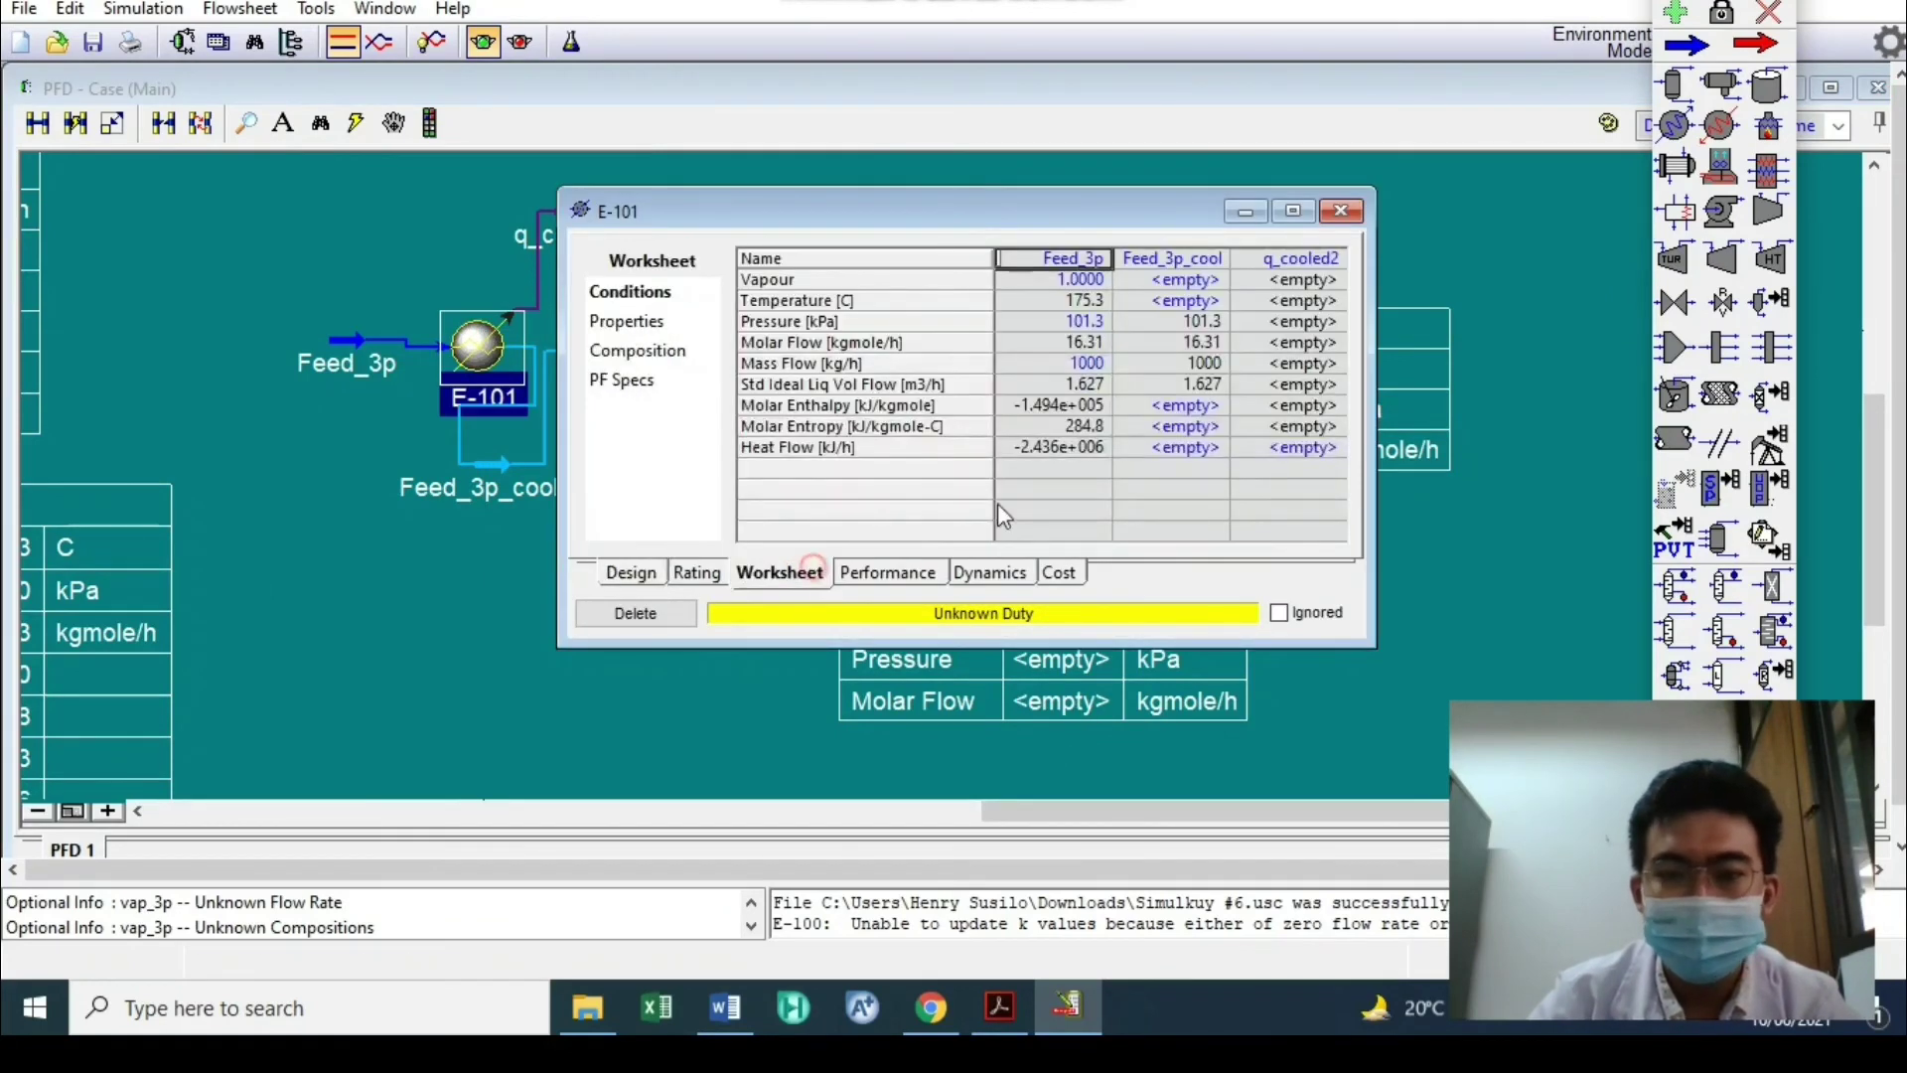
left_click(1172, 300)
type("20")
key("Return")
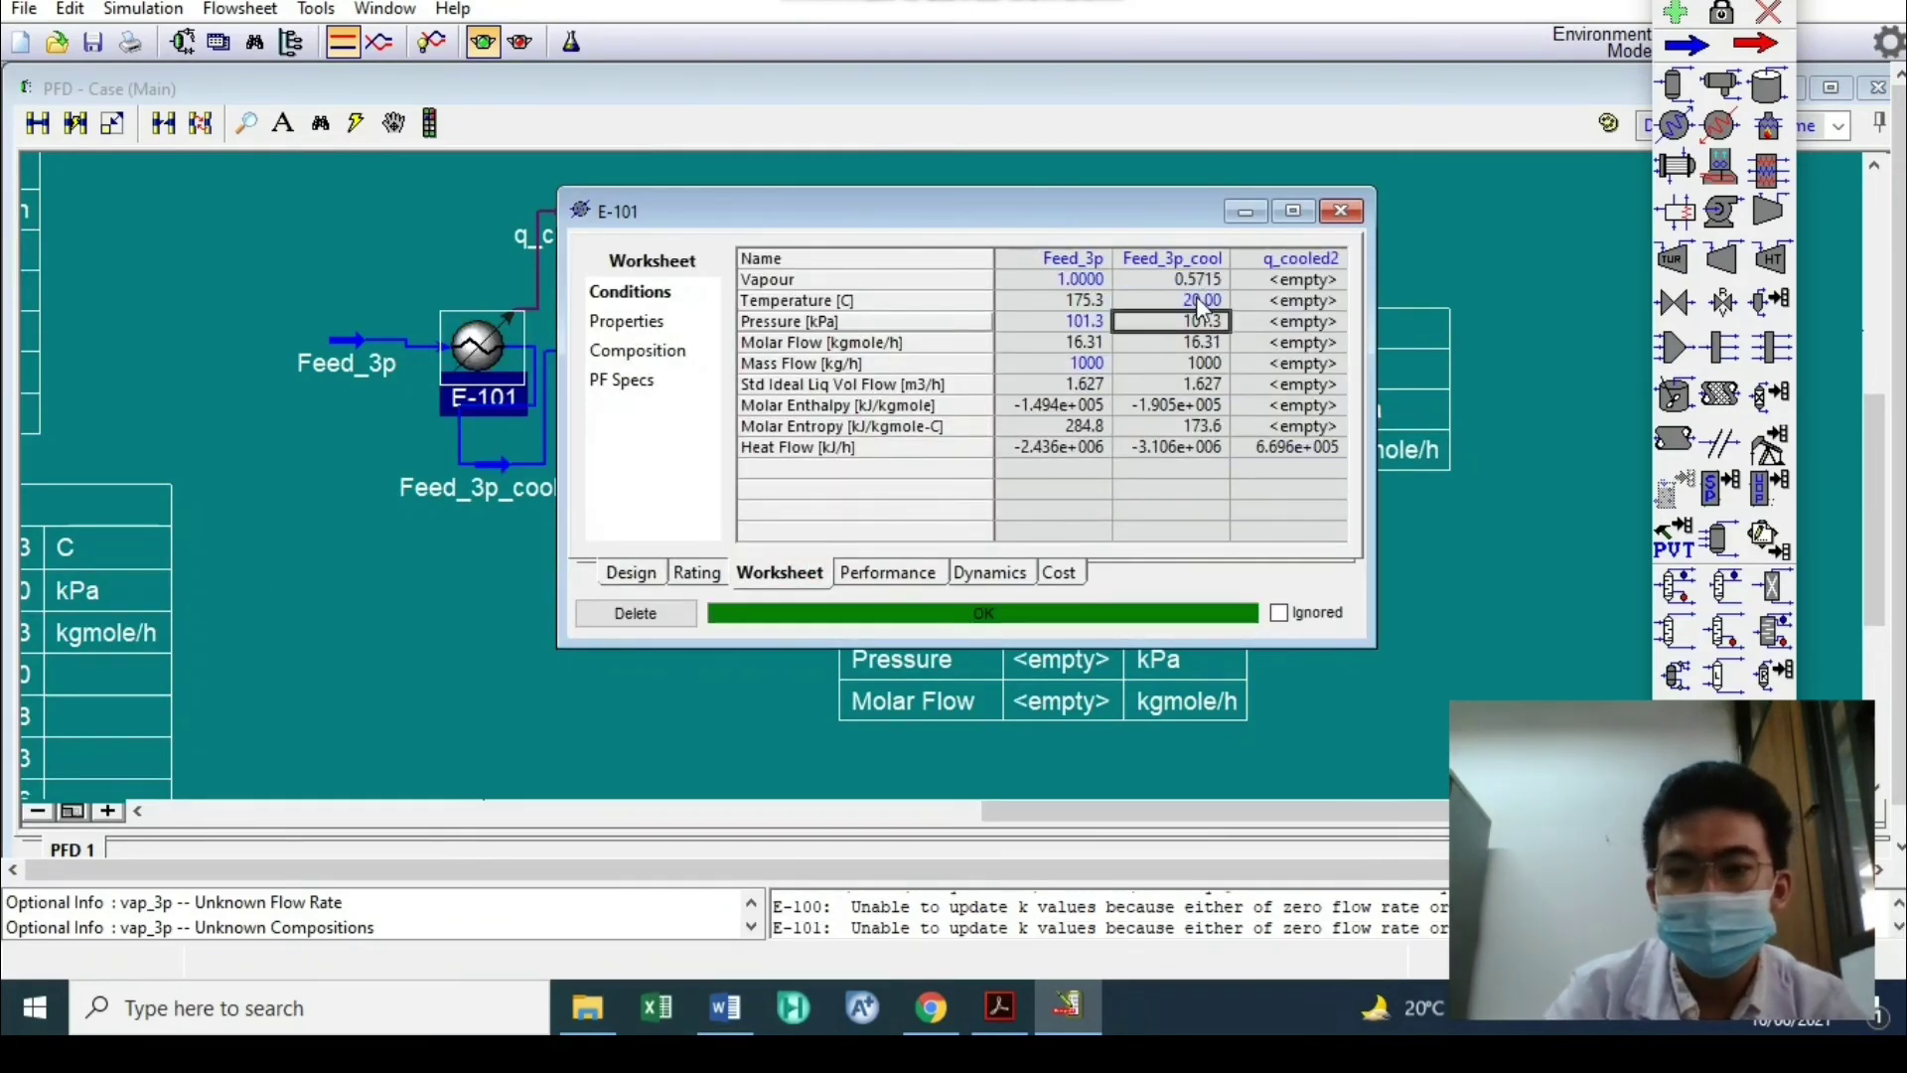
left_click(1341, 211)
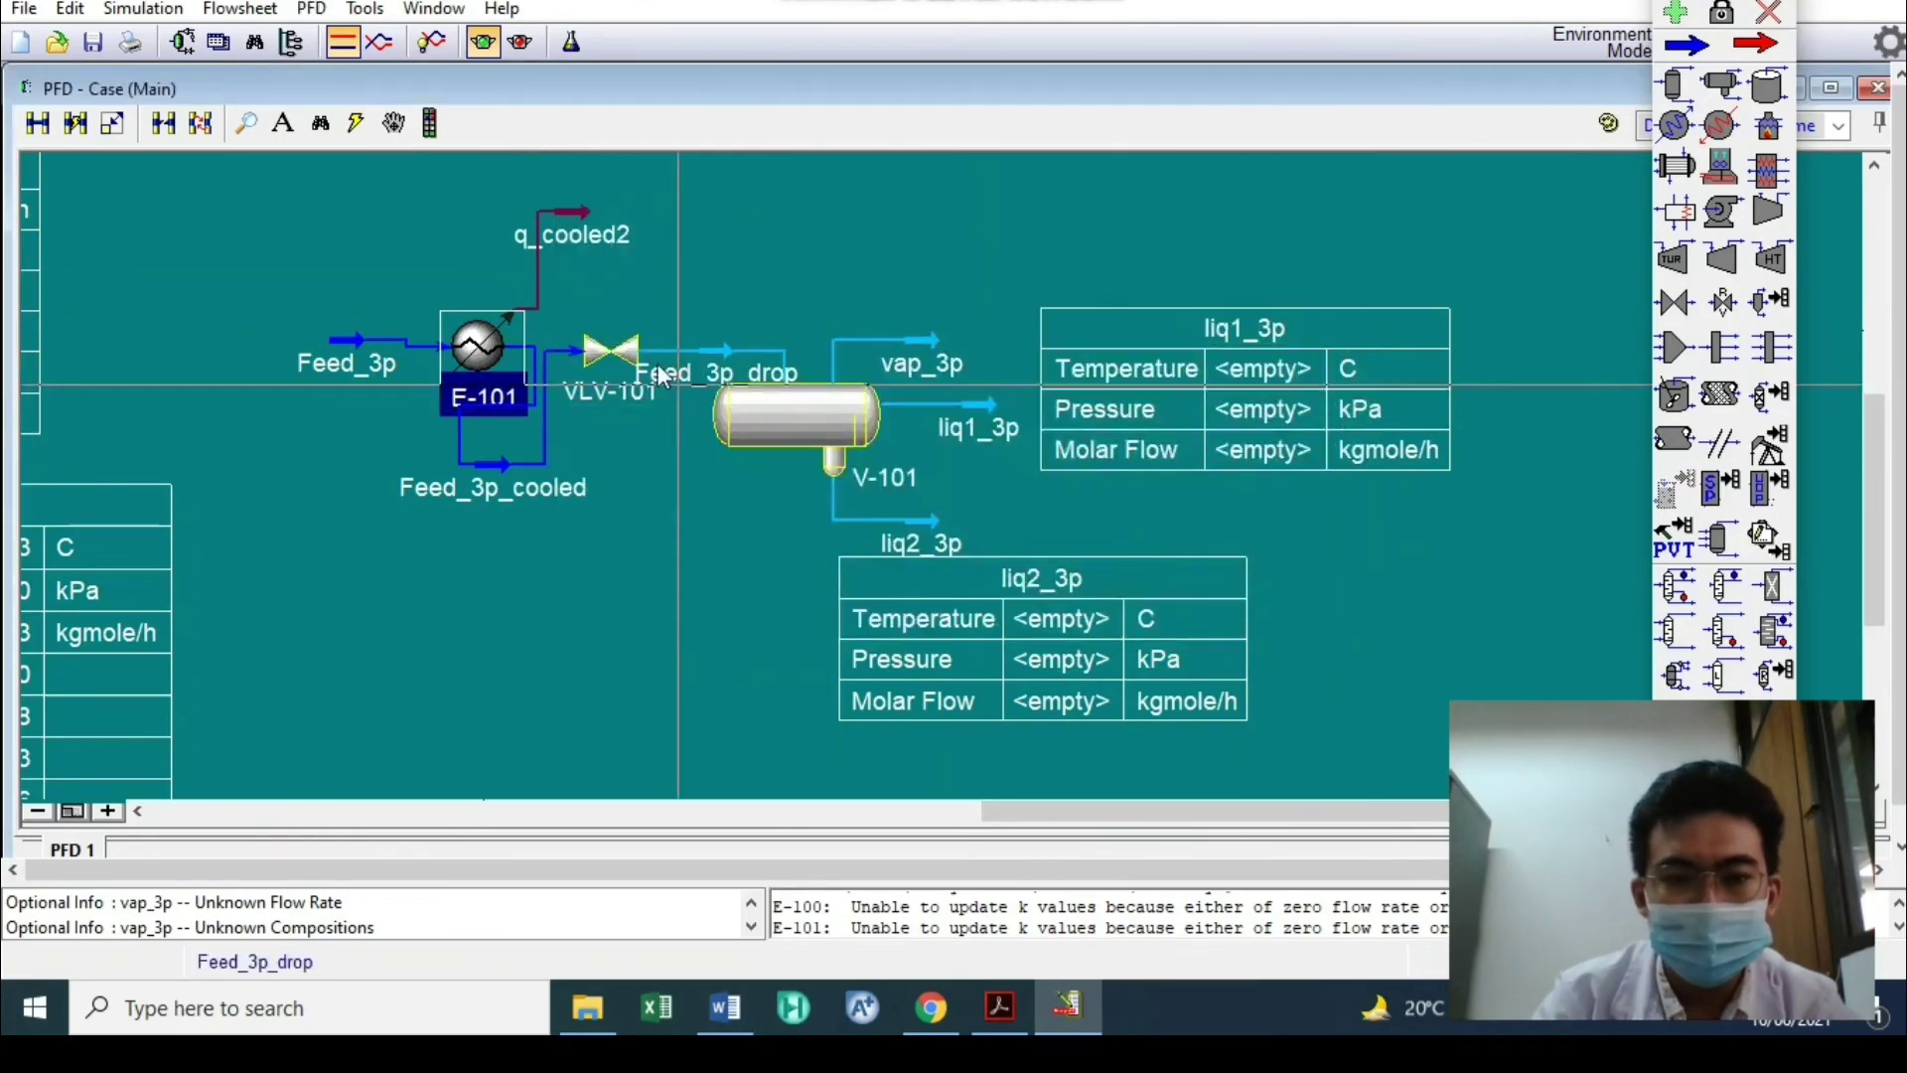
Set the pressure of valve outlet stream Feed_3p_drop to 50 kPa
double_click(615, 343)
left_click_drag(959, 262, 639, 197)
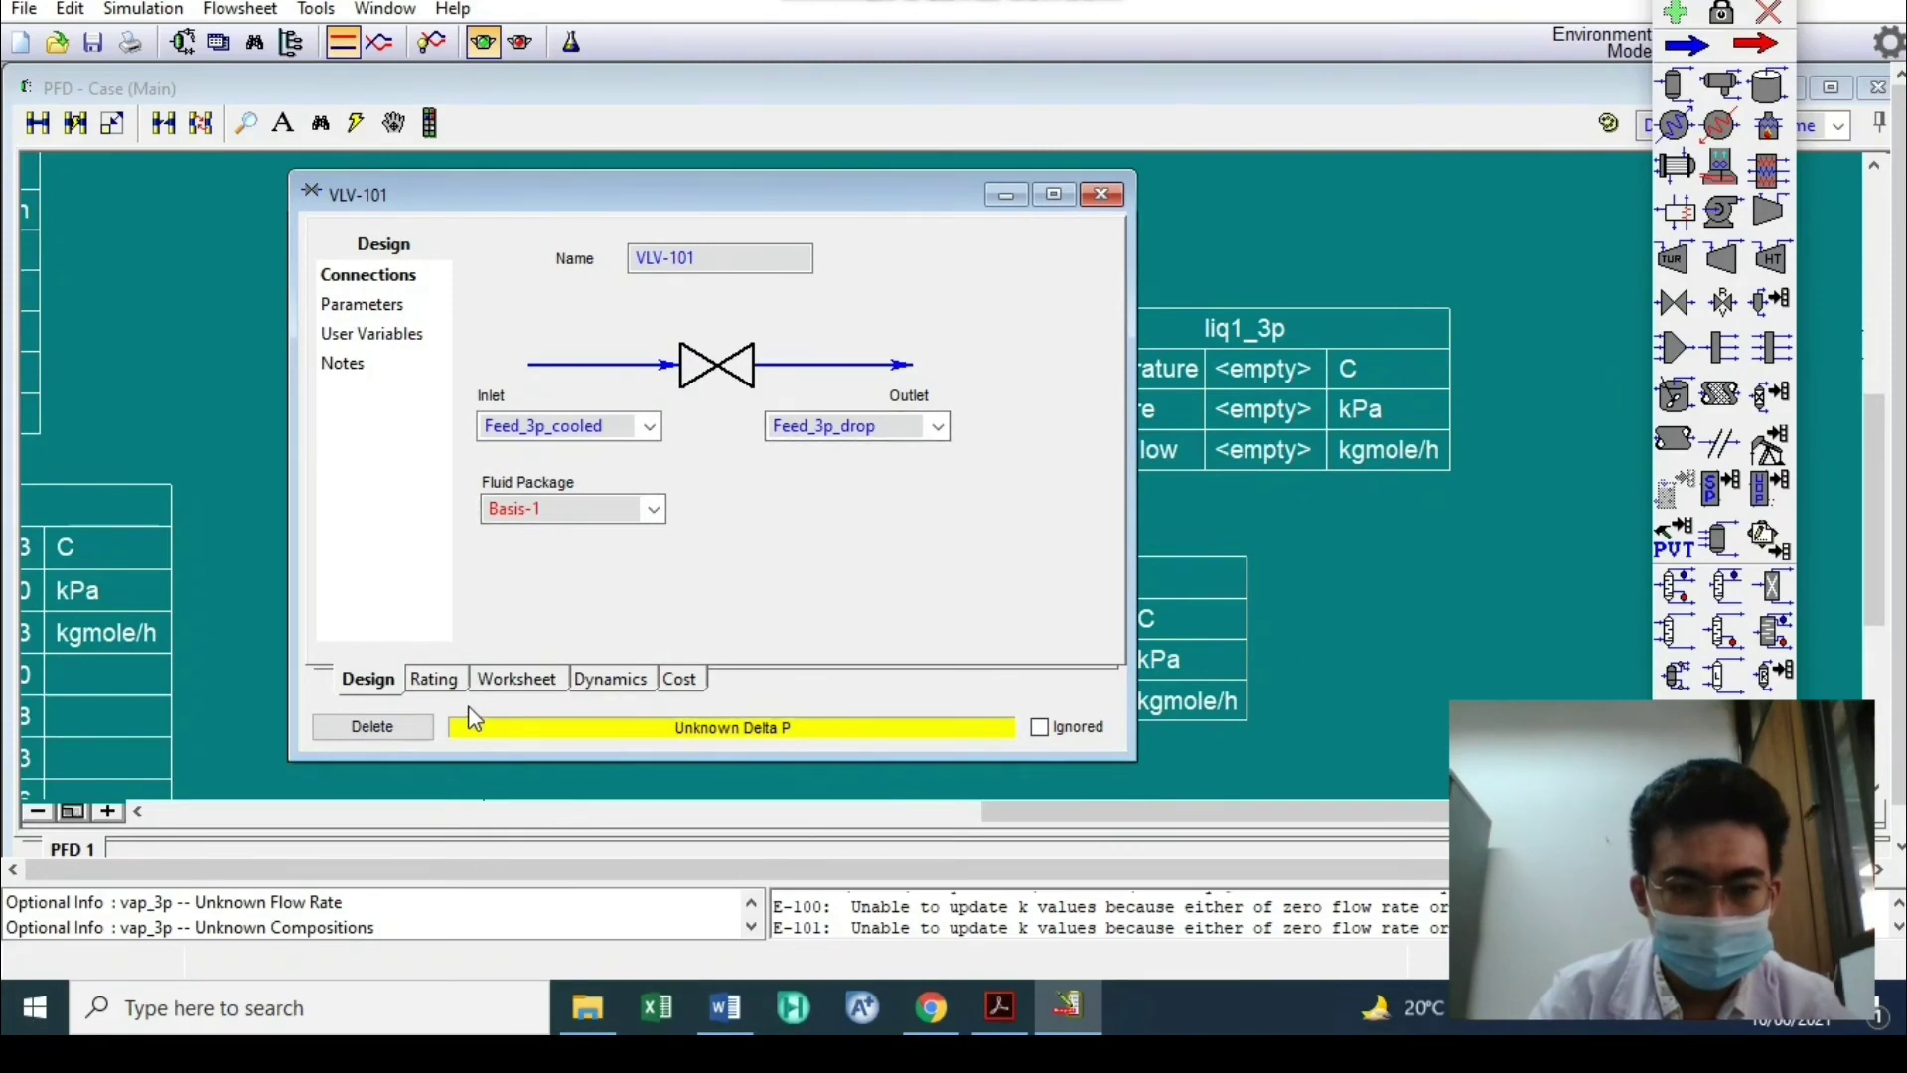
left_click(515, 678)
left_click(899, 292)
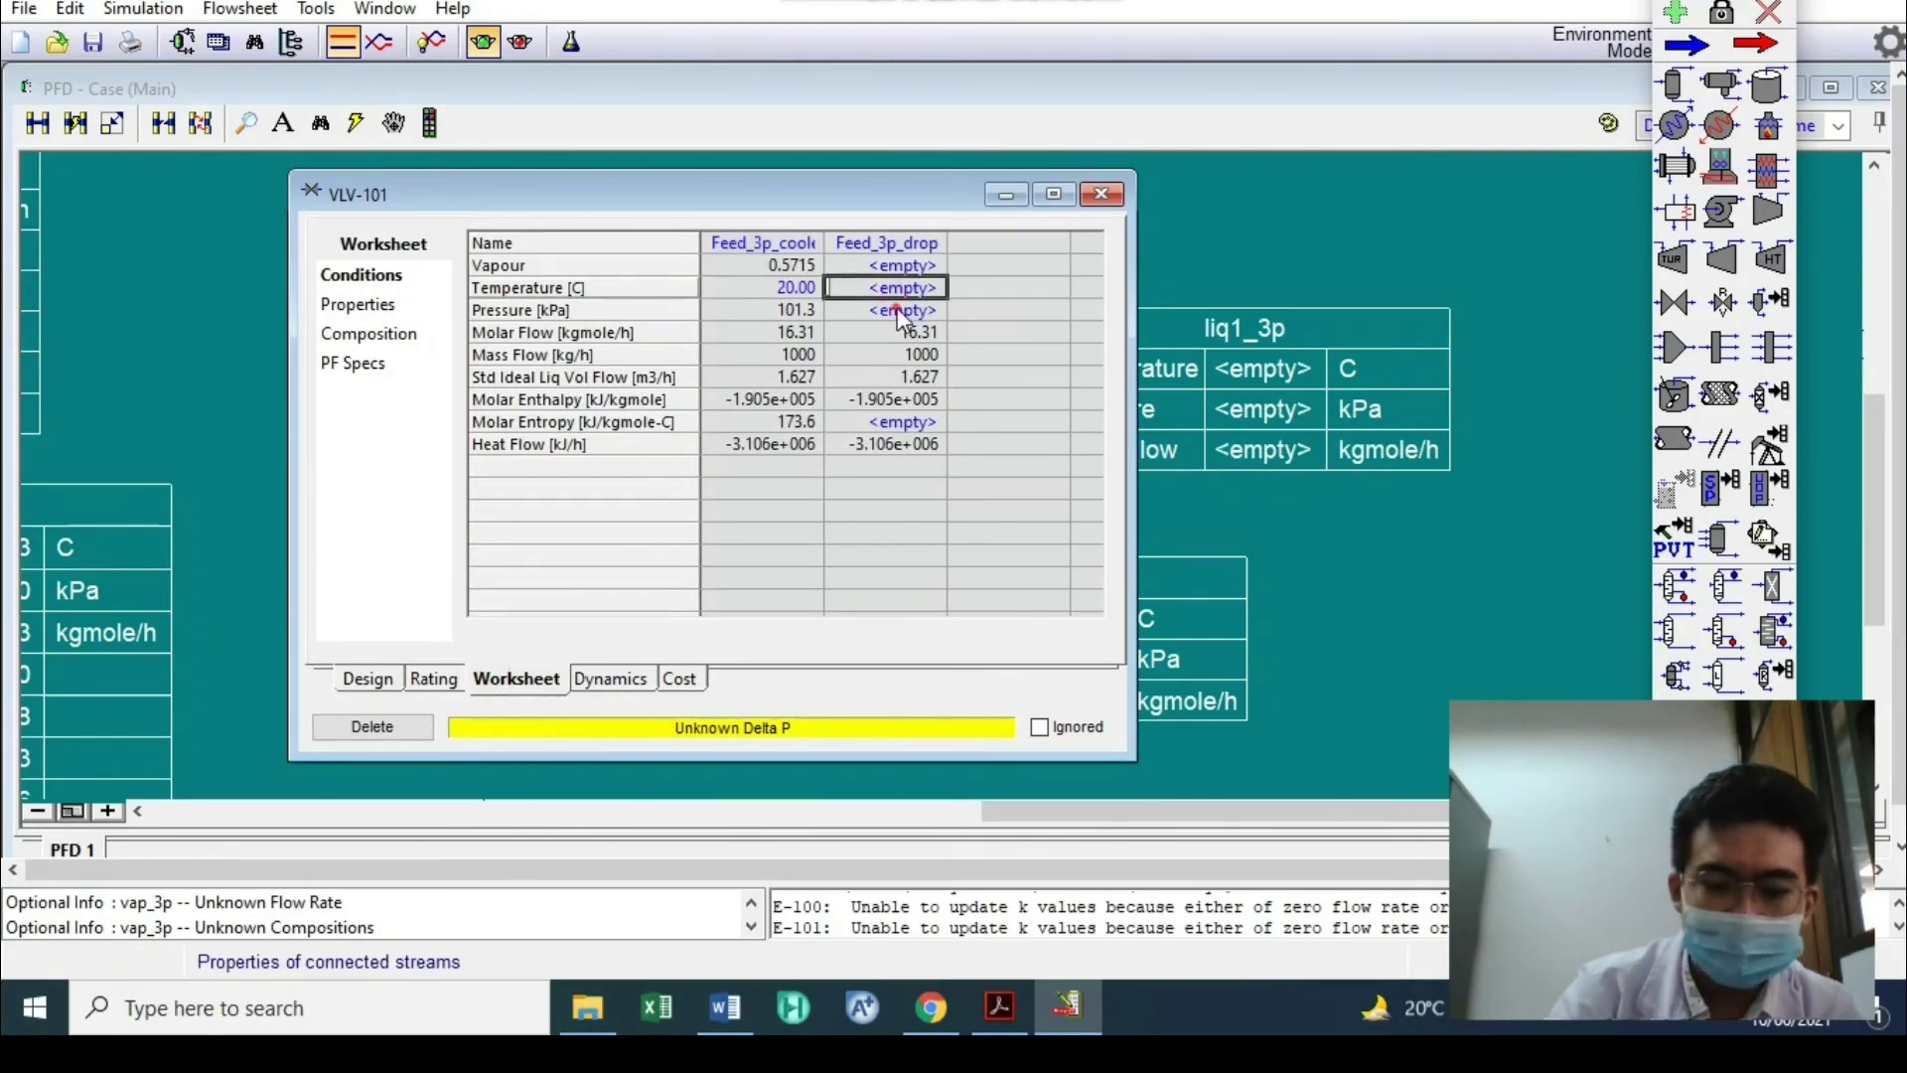
left_click(899, 310)
type("50")
key("Return")
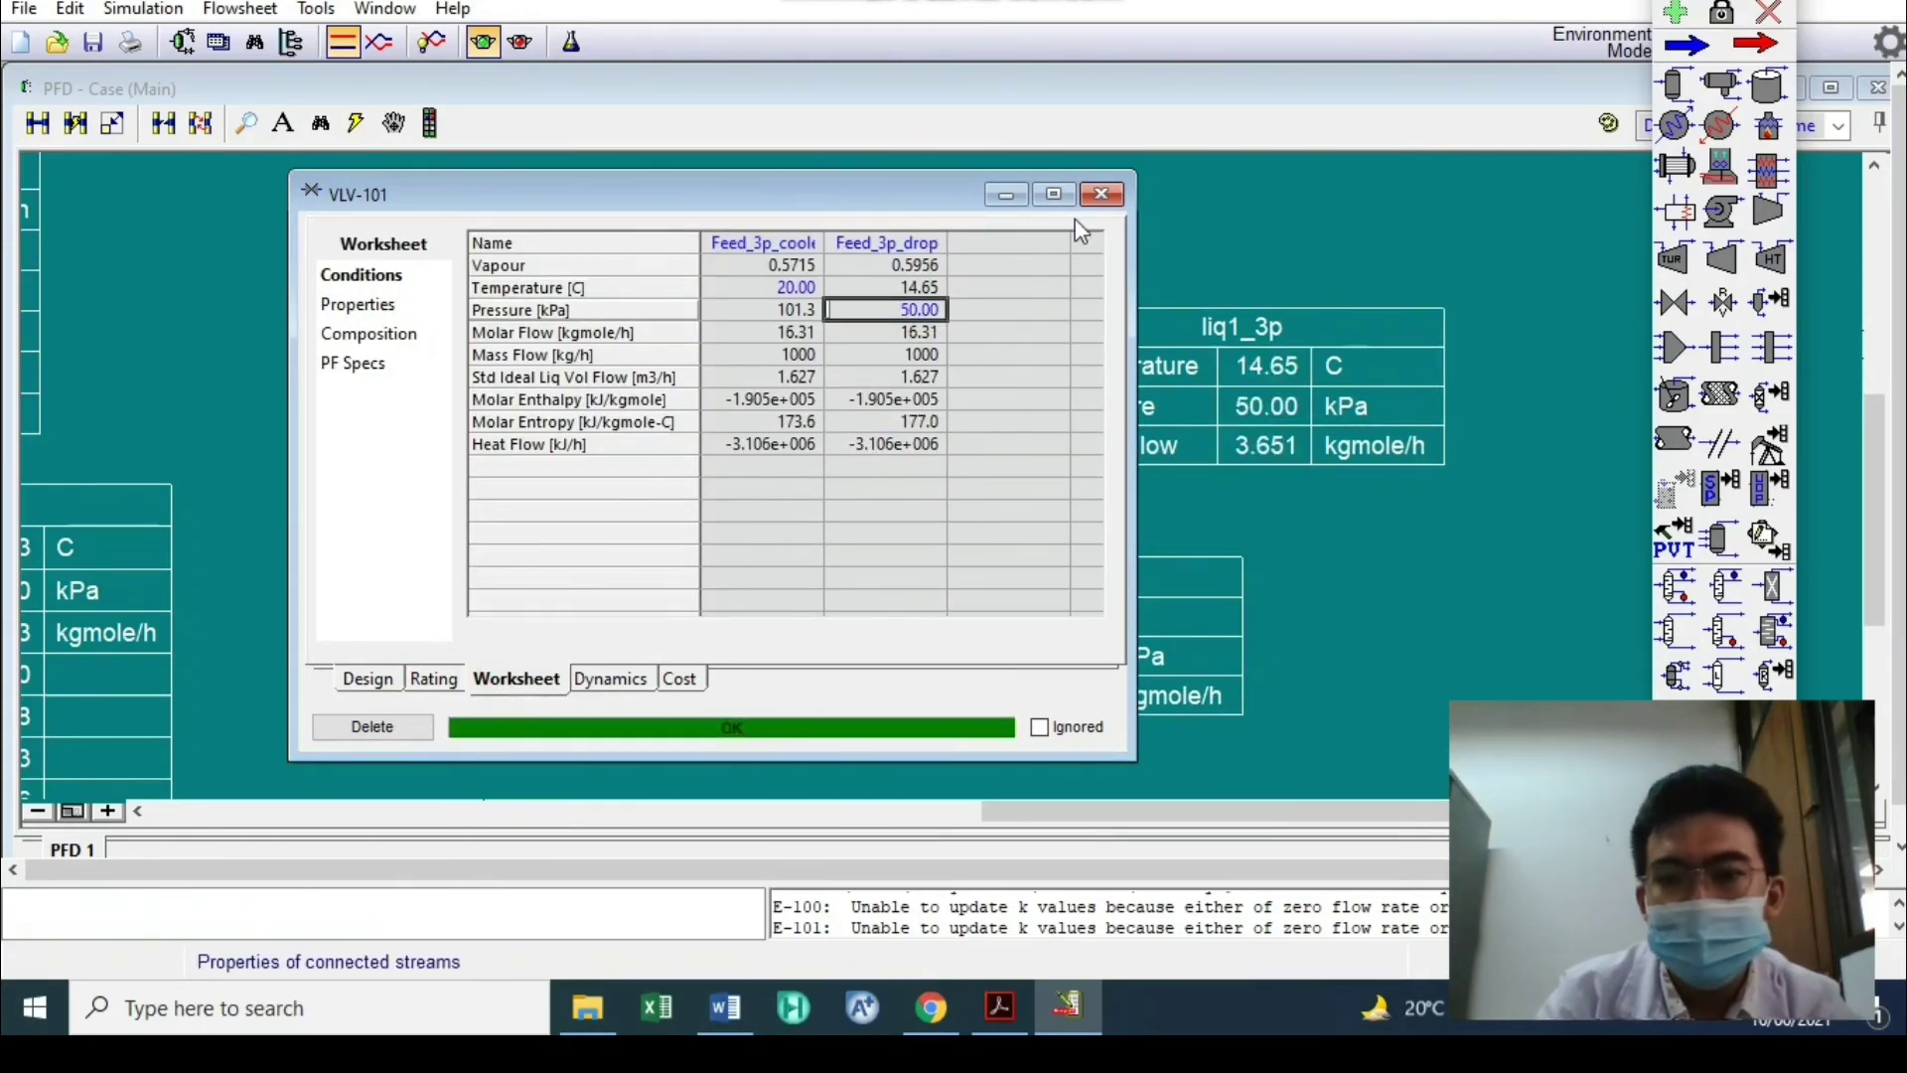
Close the valve's properties and move the vap_3p property table down to just above the liq1_3p table
left_click(1100, 194)
scroll(1041, 433, "down", 1)
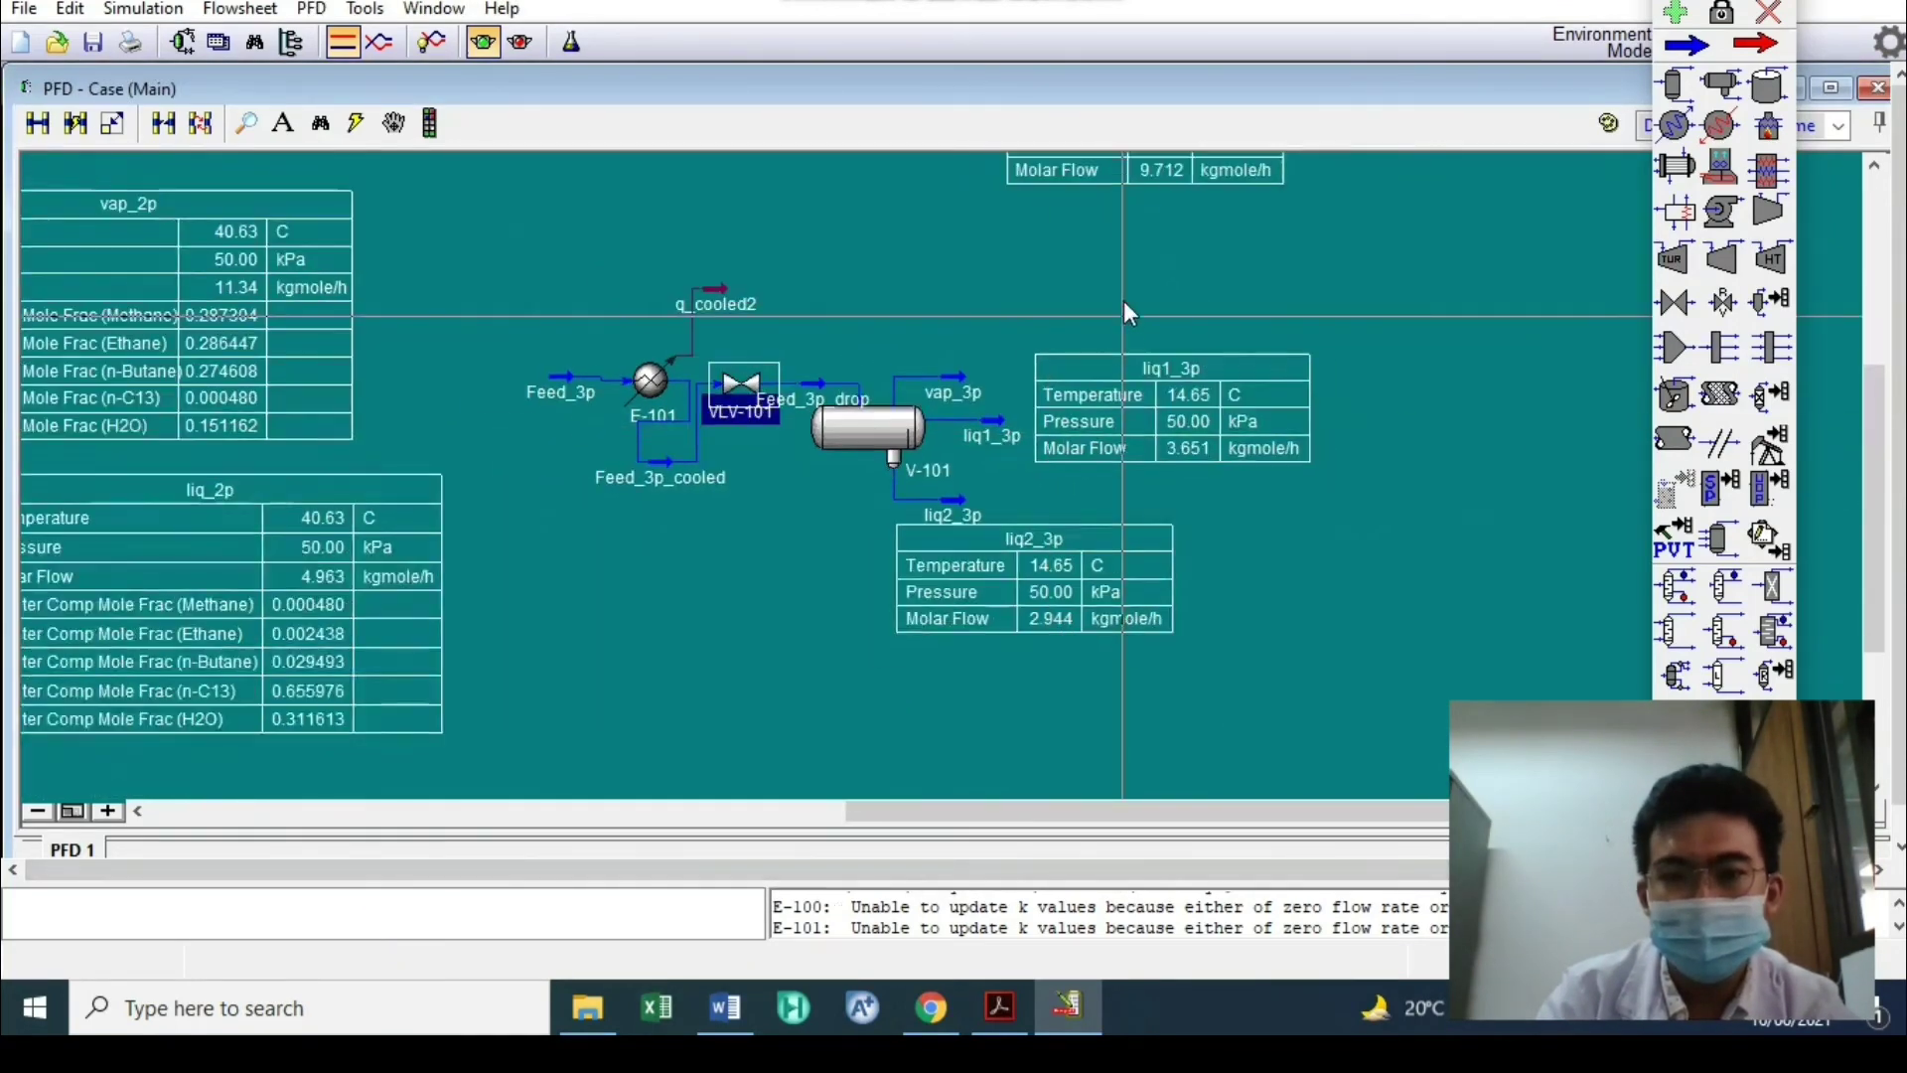
left_click_drag(1130, 180, 1135, 308)
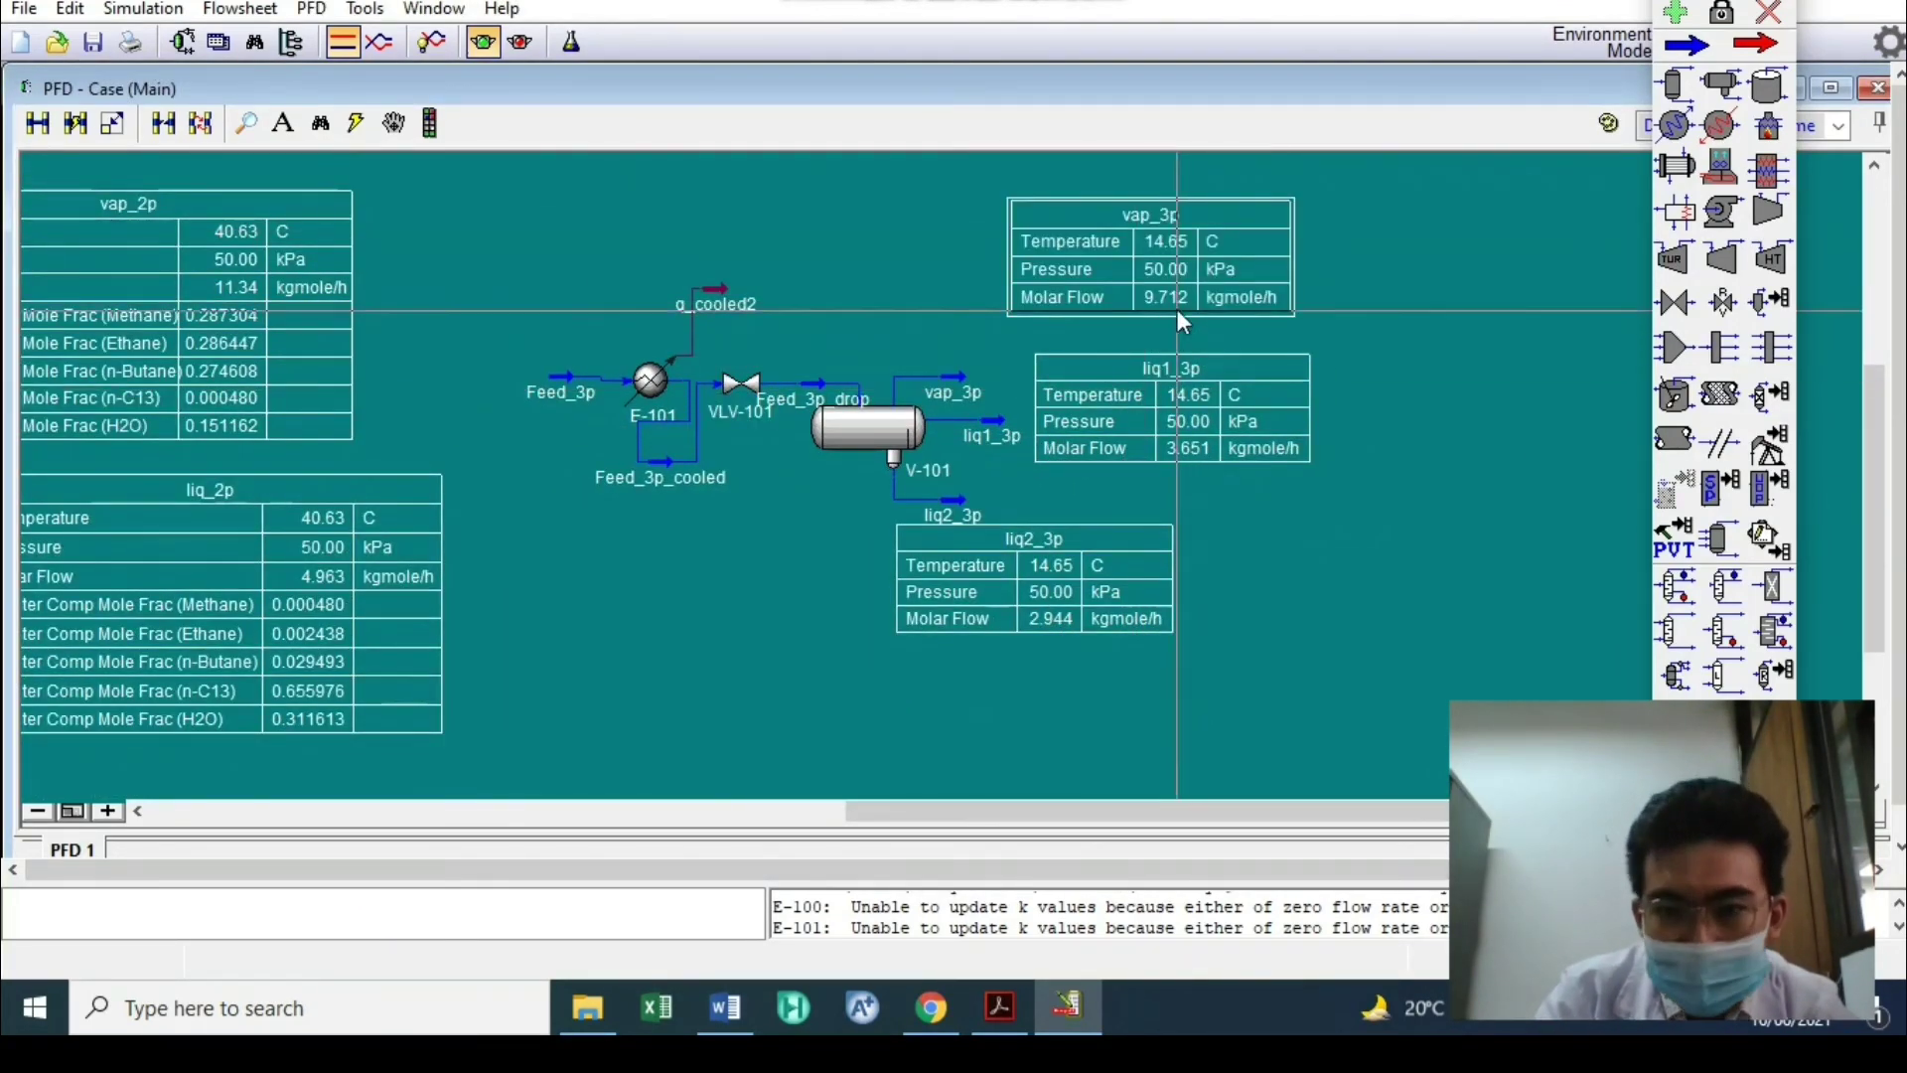
Review the worksheet conditions and component compositions of all inlet and outlet streams of separator V-101
double_click(894, 447)
left_click(930, 706)
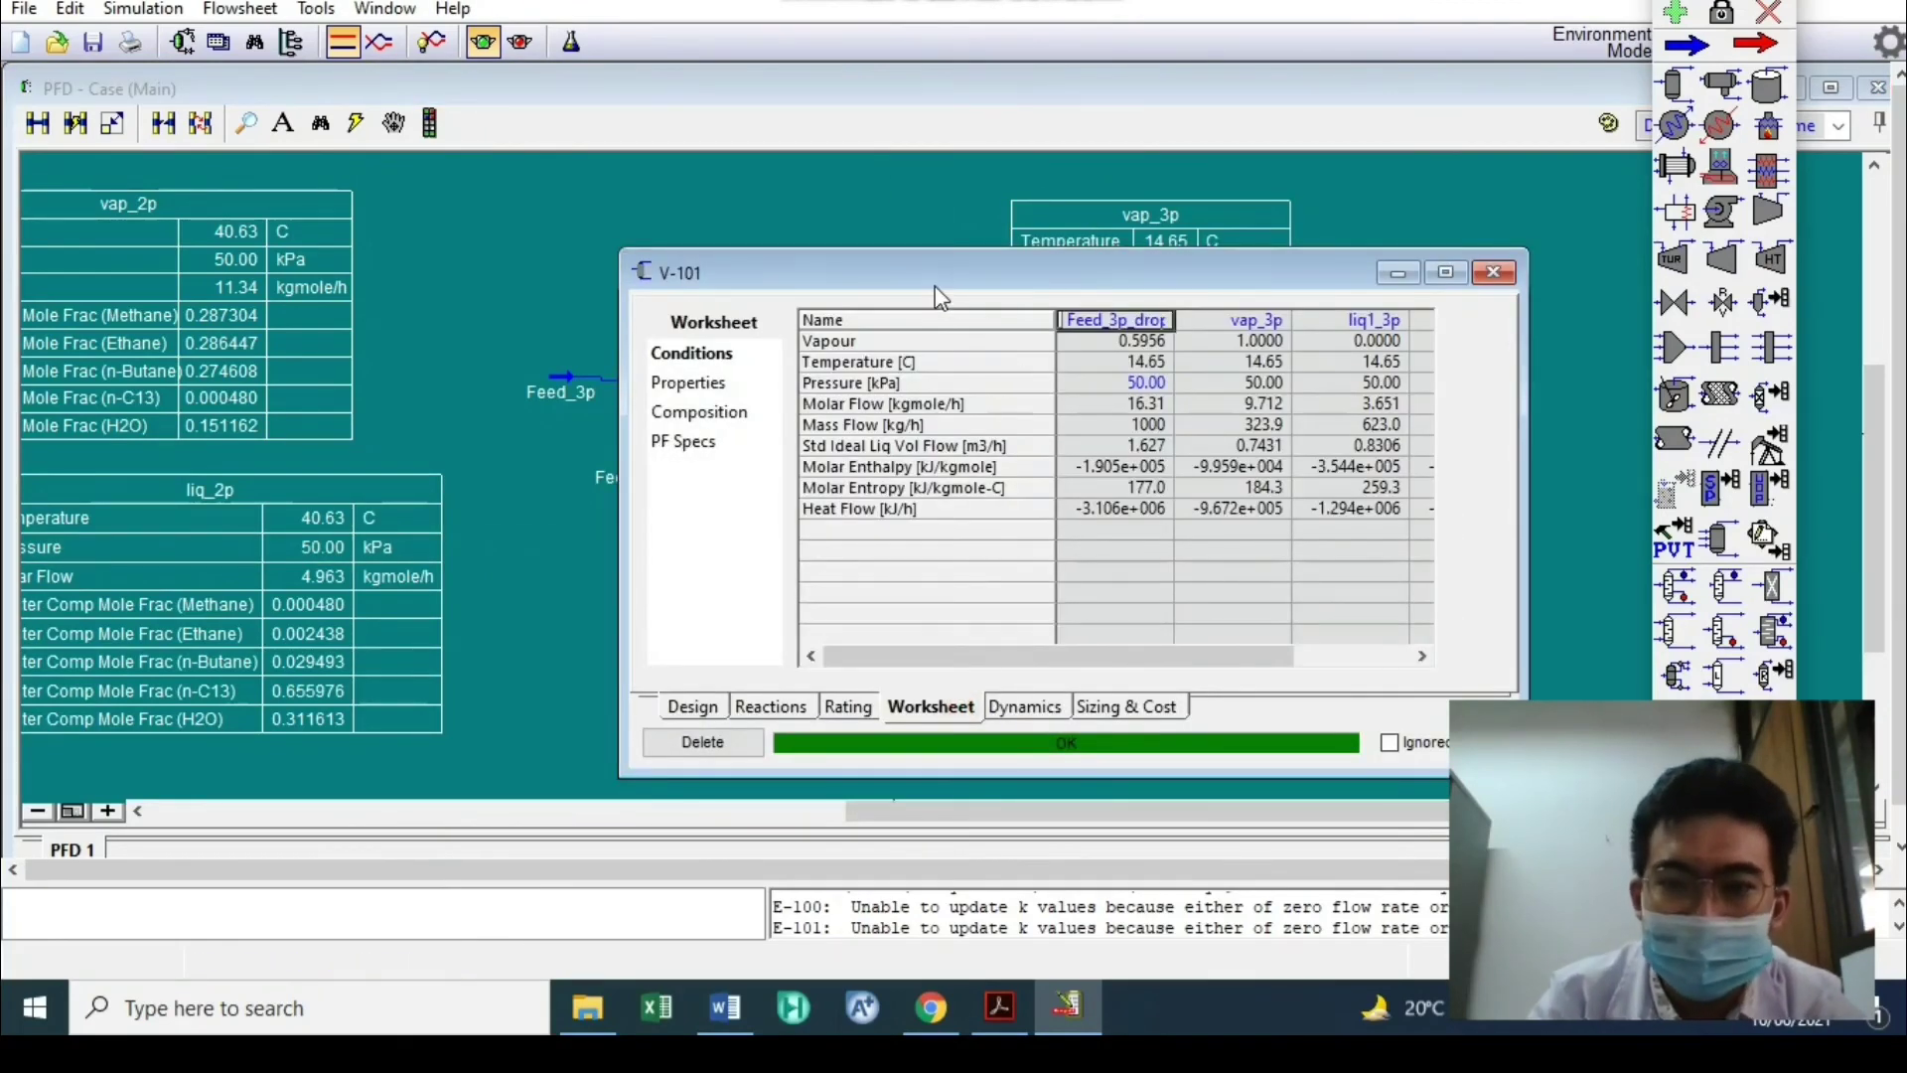
left_click_drag(940, 296, 630, 298)
left_click(1135, 273)
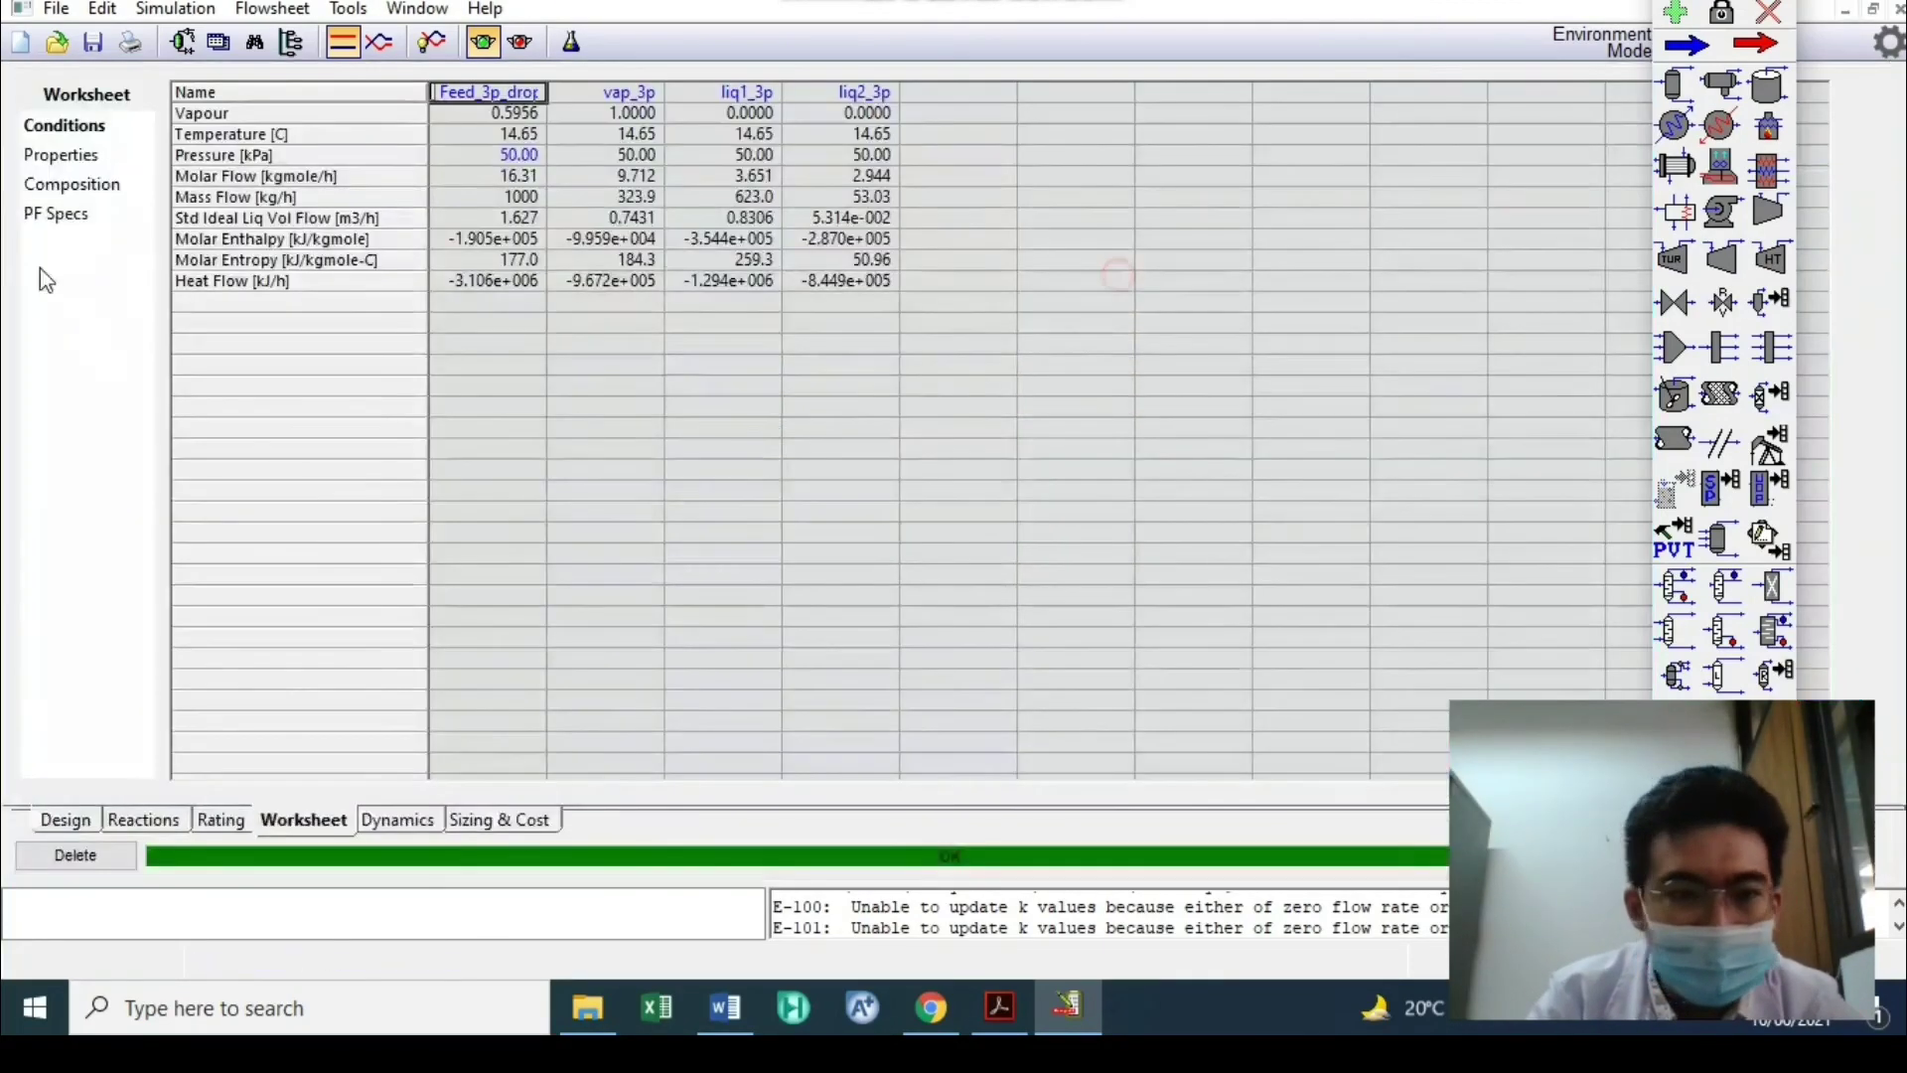
left_click(62, 185)
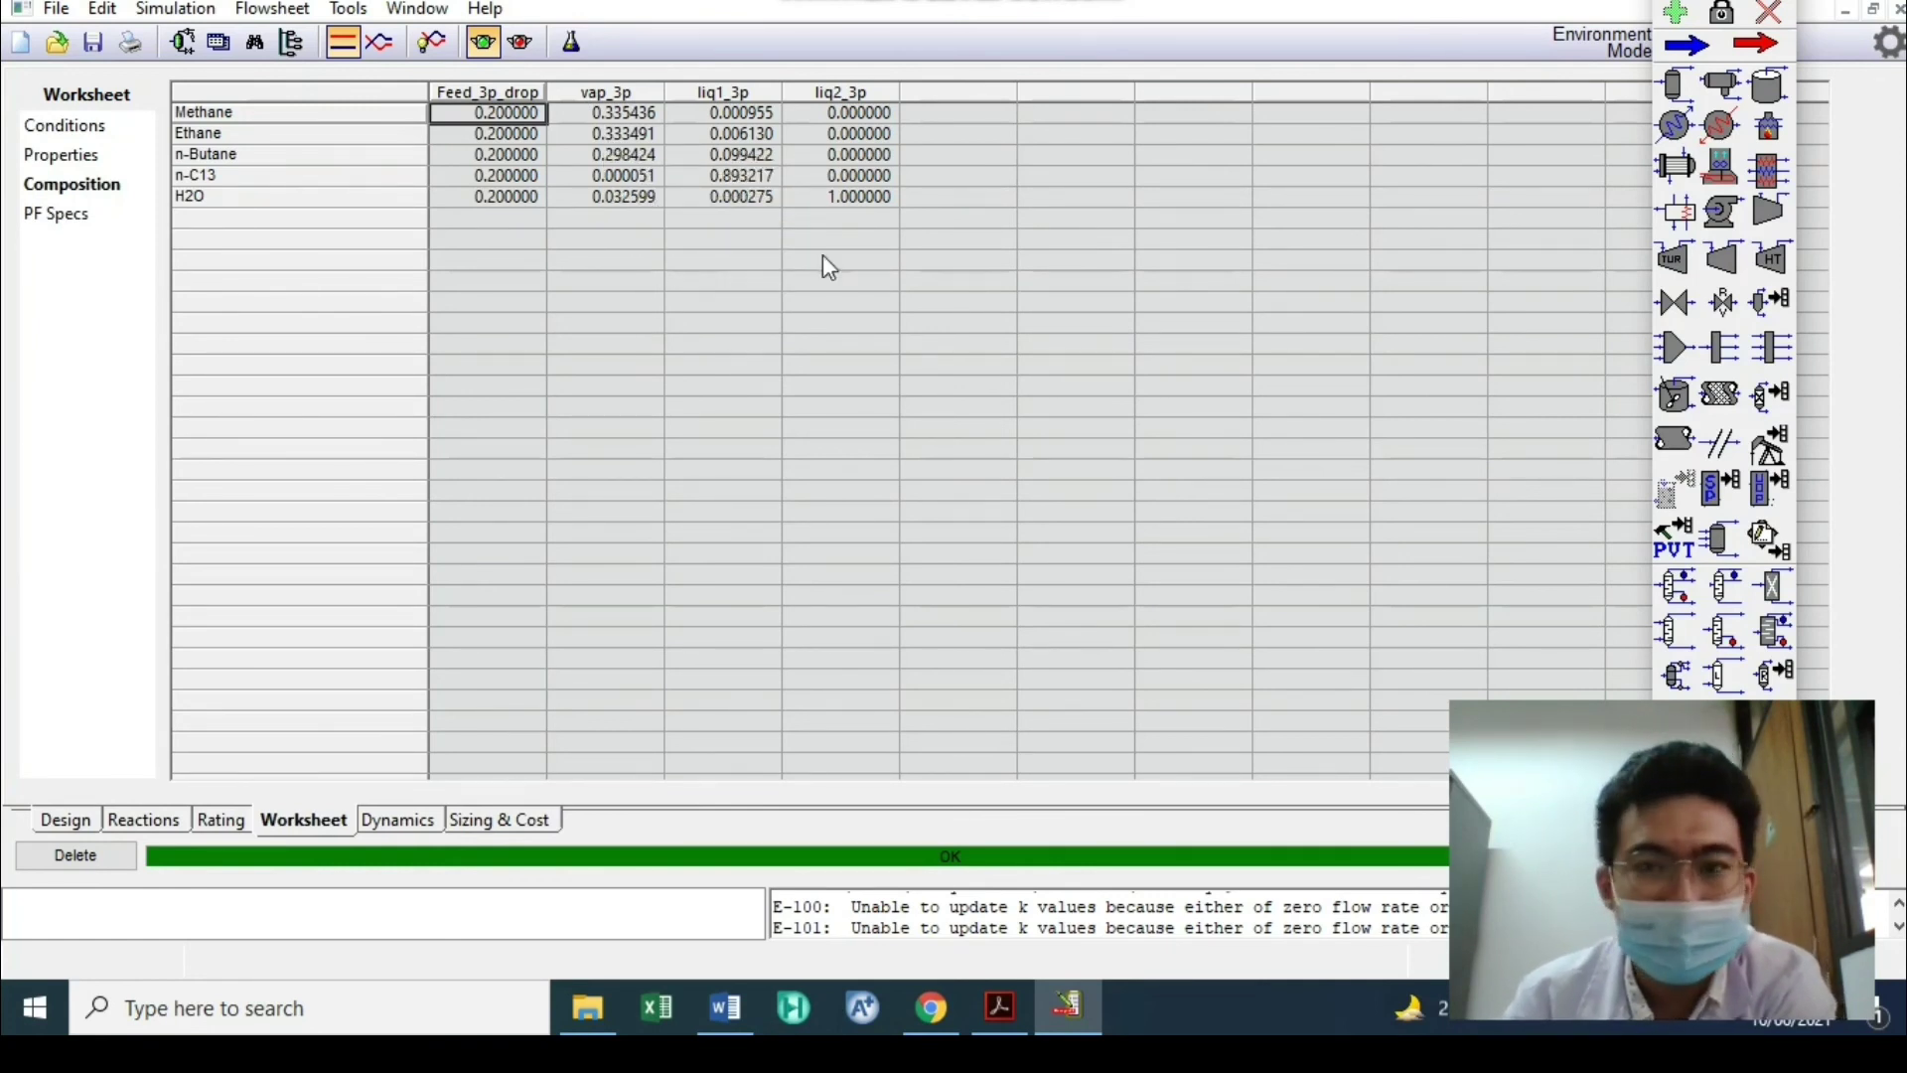
left_click(1898, 12)
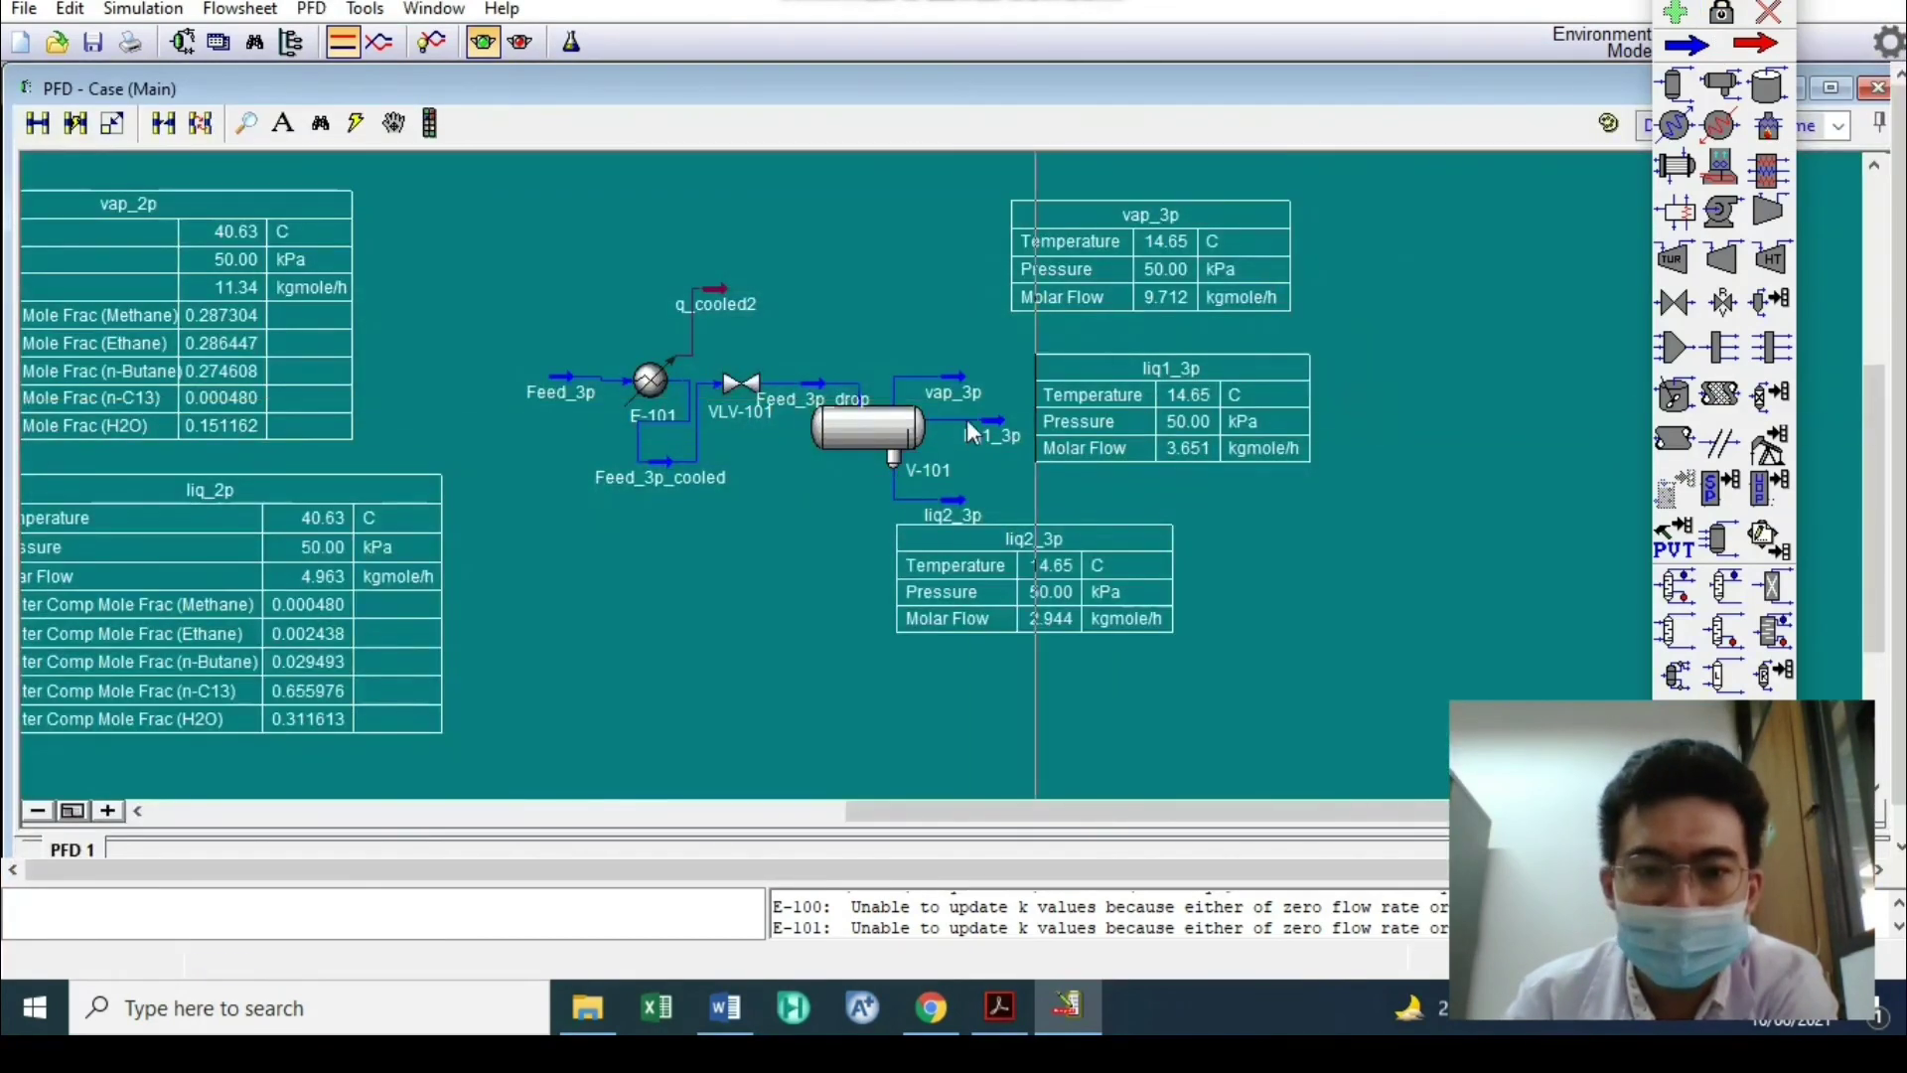
Size the horizontal cylindrical separator V-101 and its boot automatically with Quick Size
double_click(909, 437)
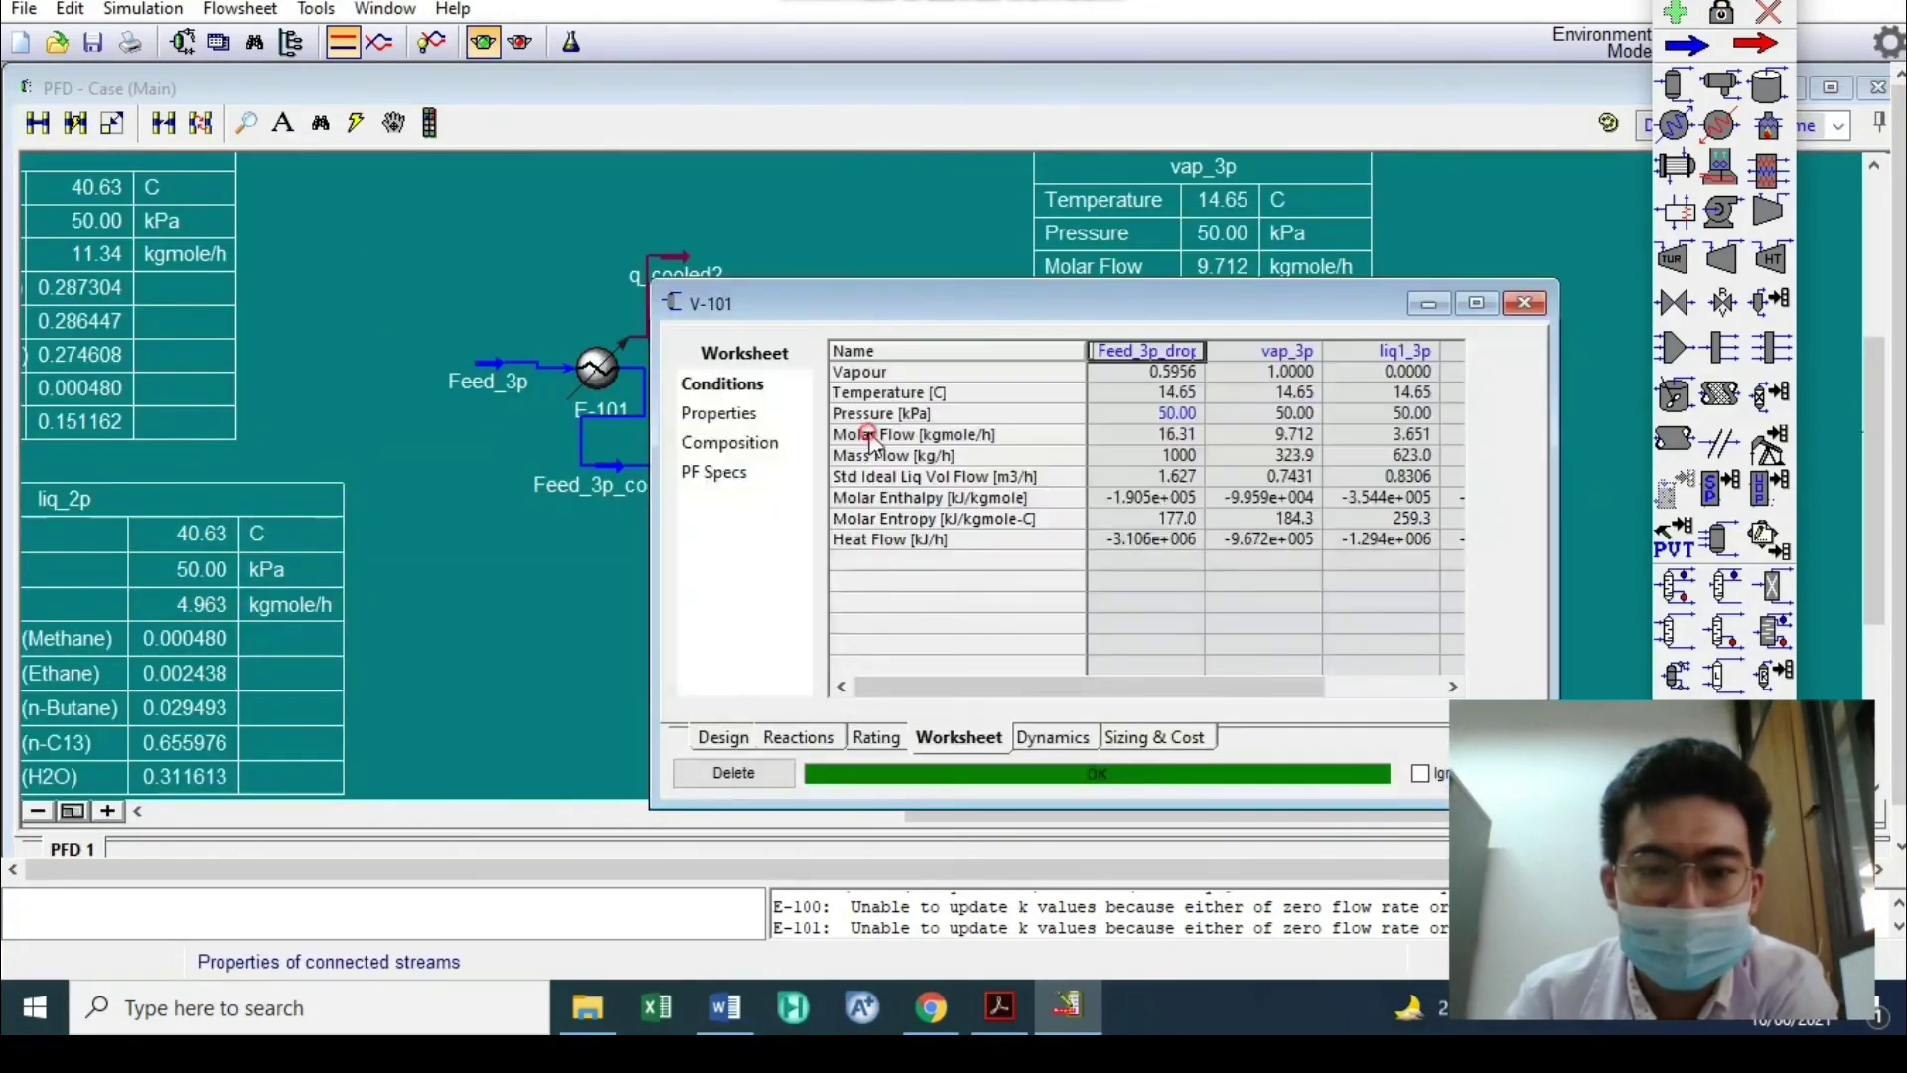
left_click(876, 740)
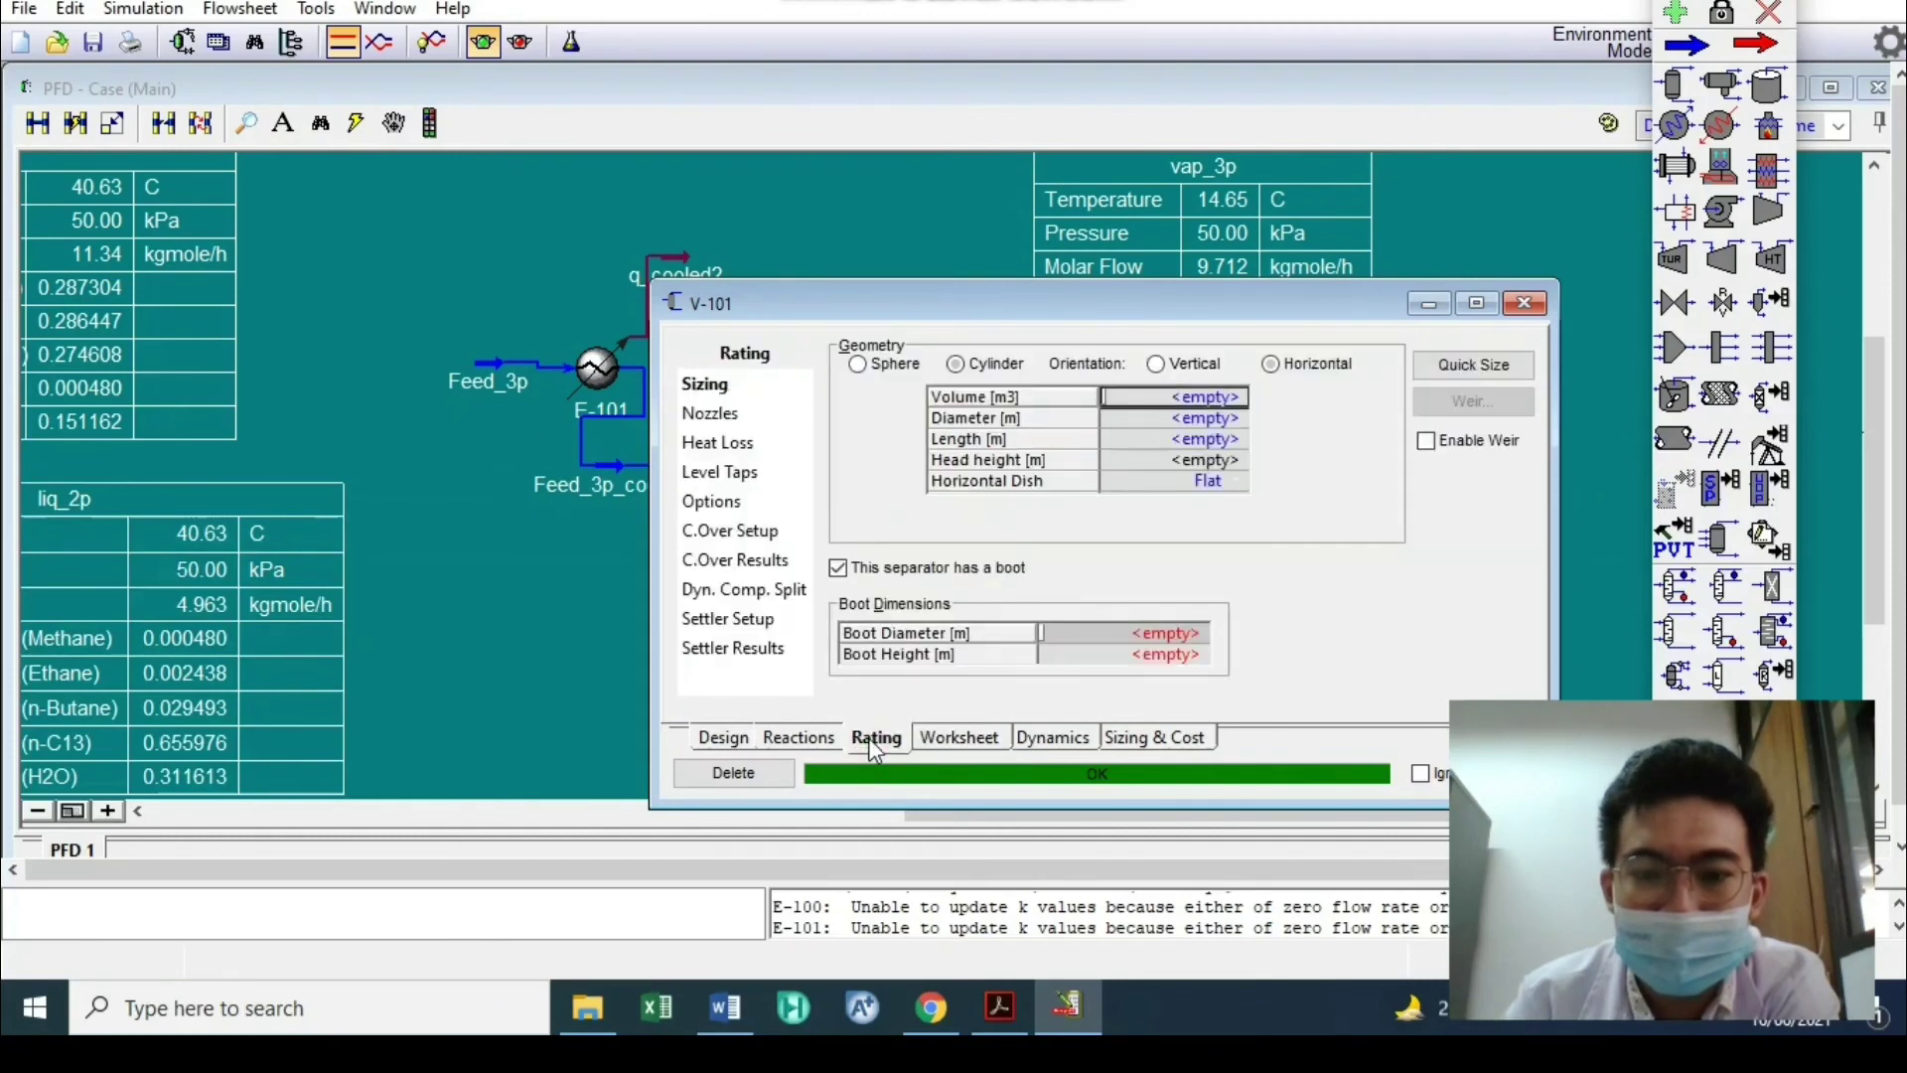
left_click(1516, 363)
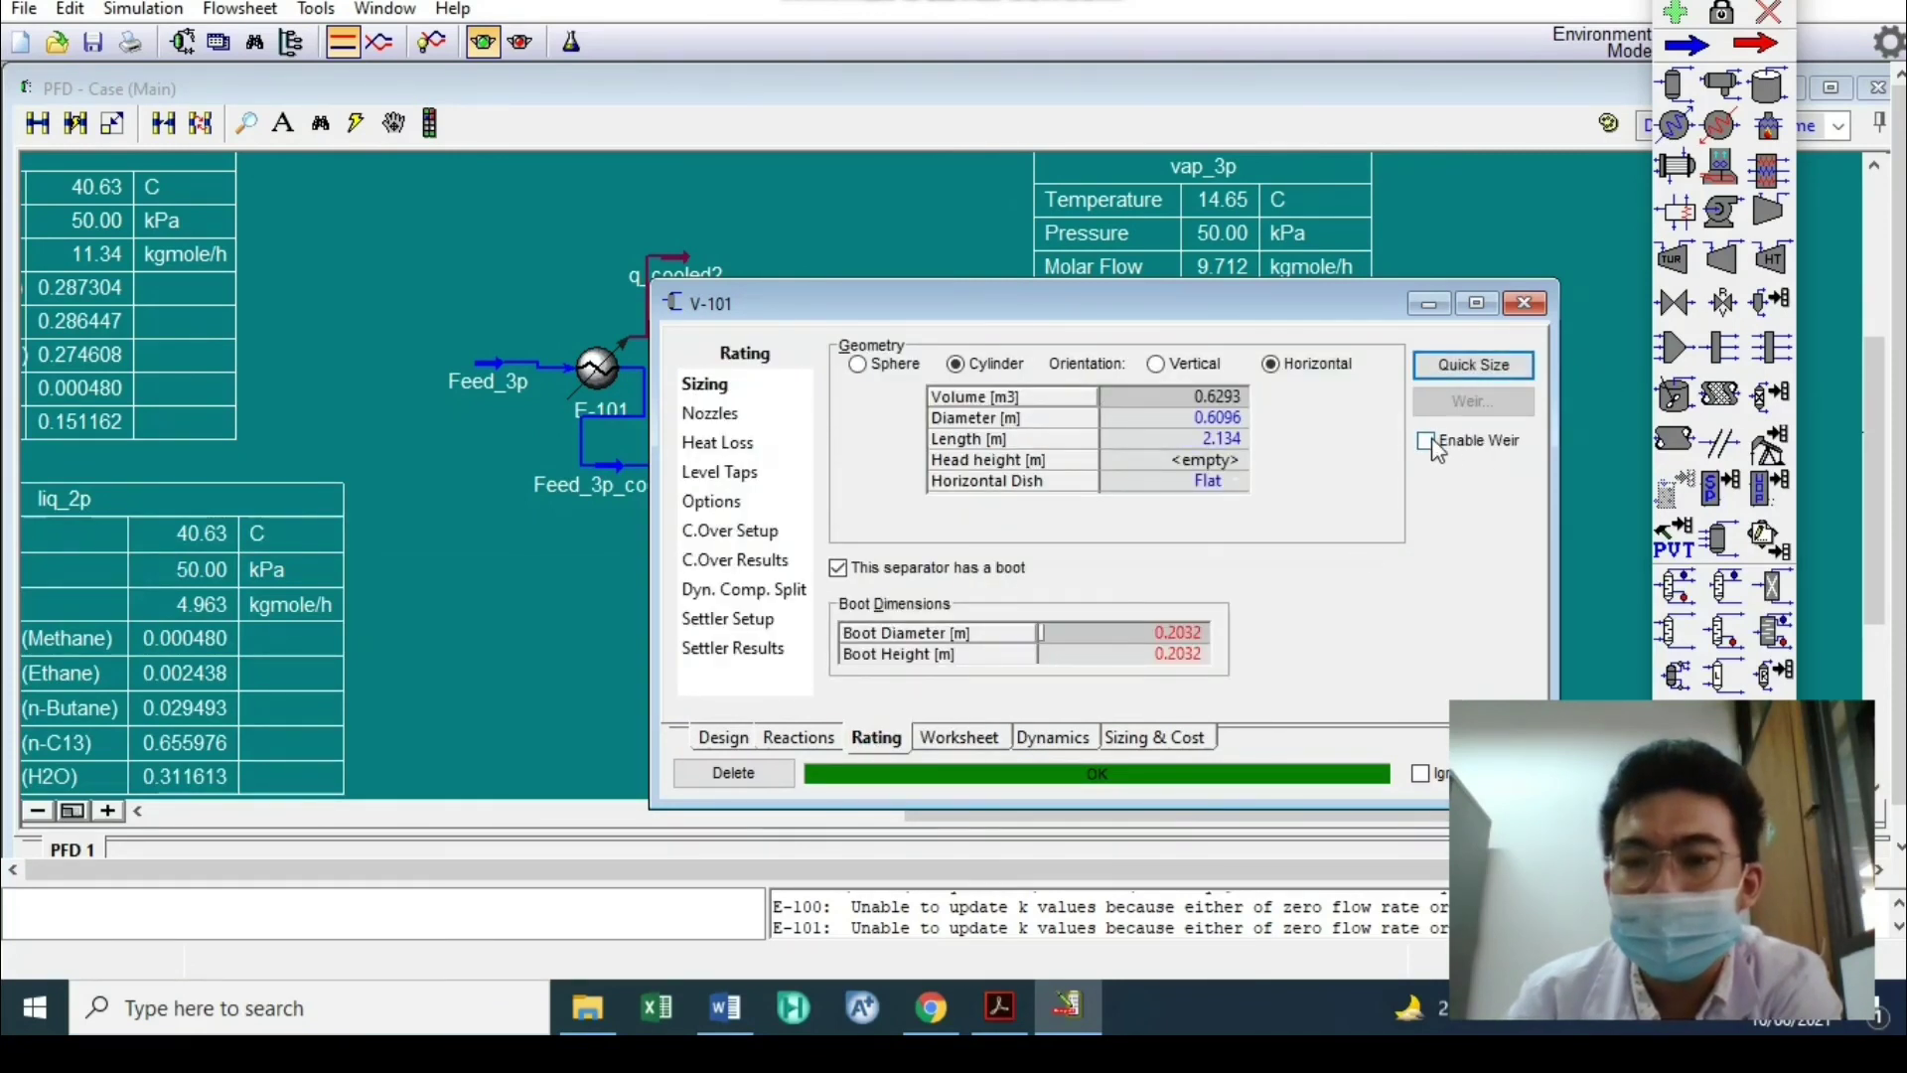
Consult the separator schematic in Simulkuy #6.pdf, enable the weir on V-101 and open the weir settings
left_click(999, 1007)
scroll(523, 364, "up", 5)
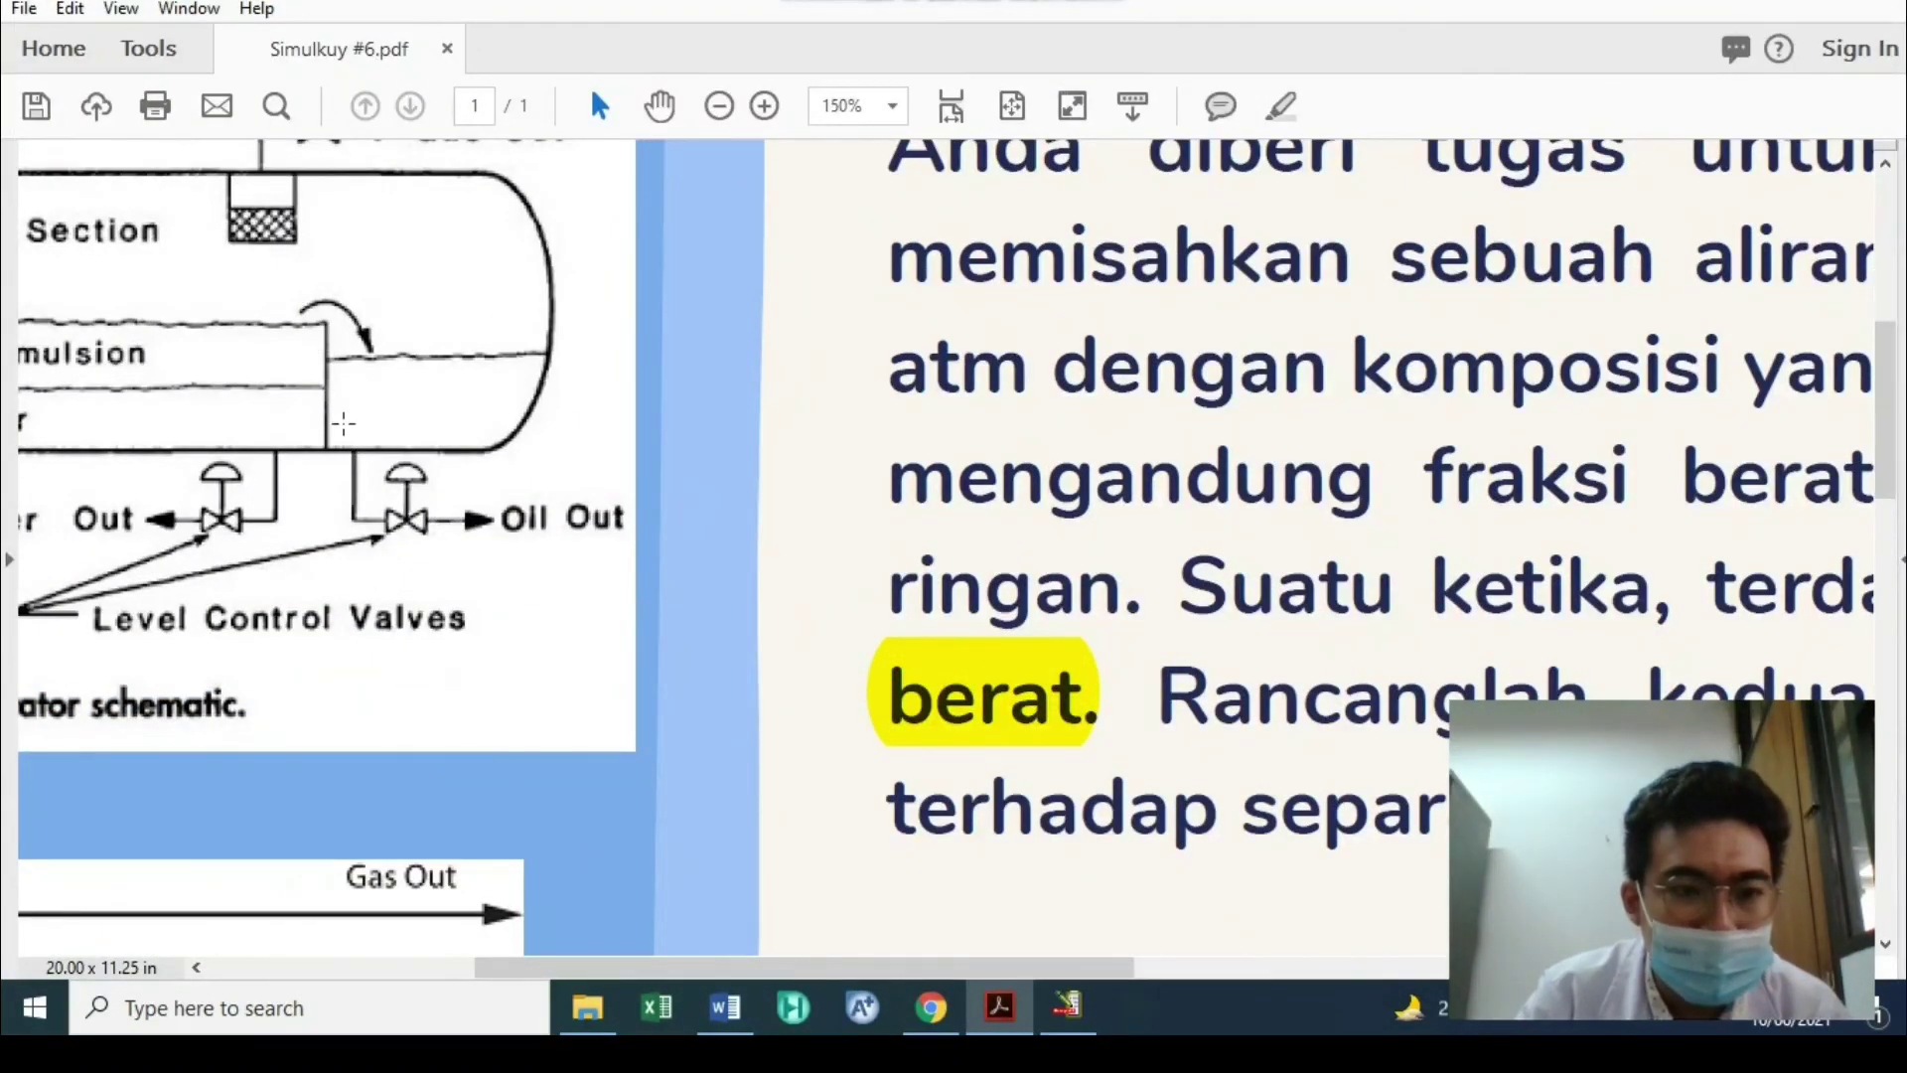
left_click(1068, 1007)
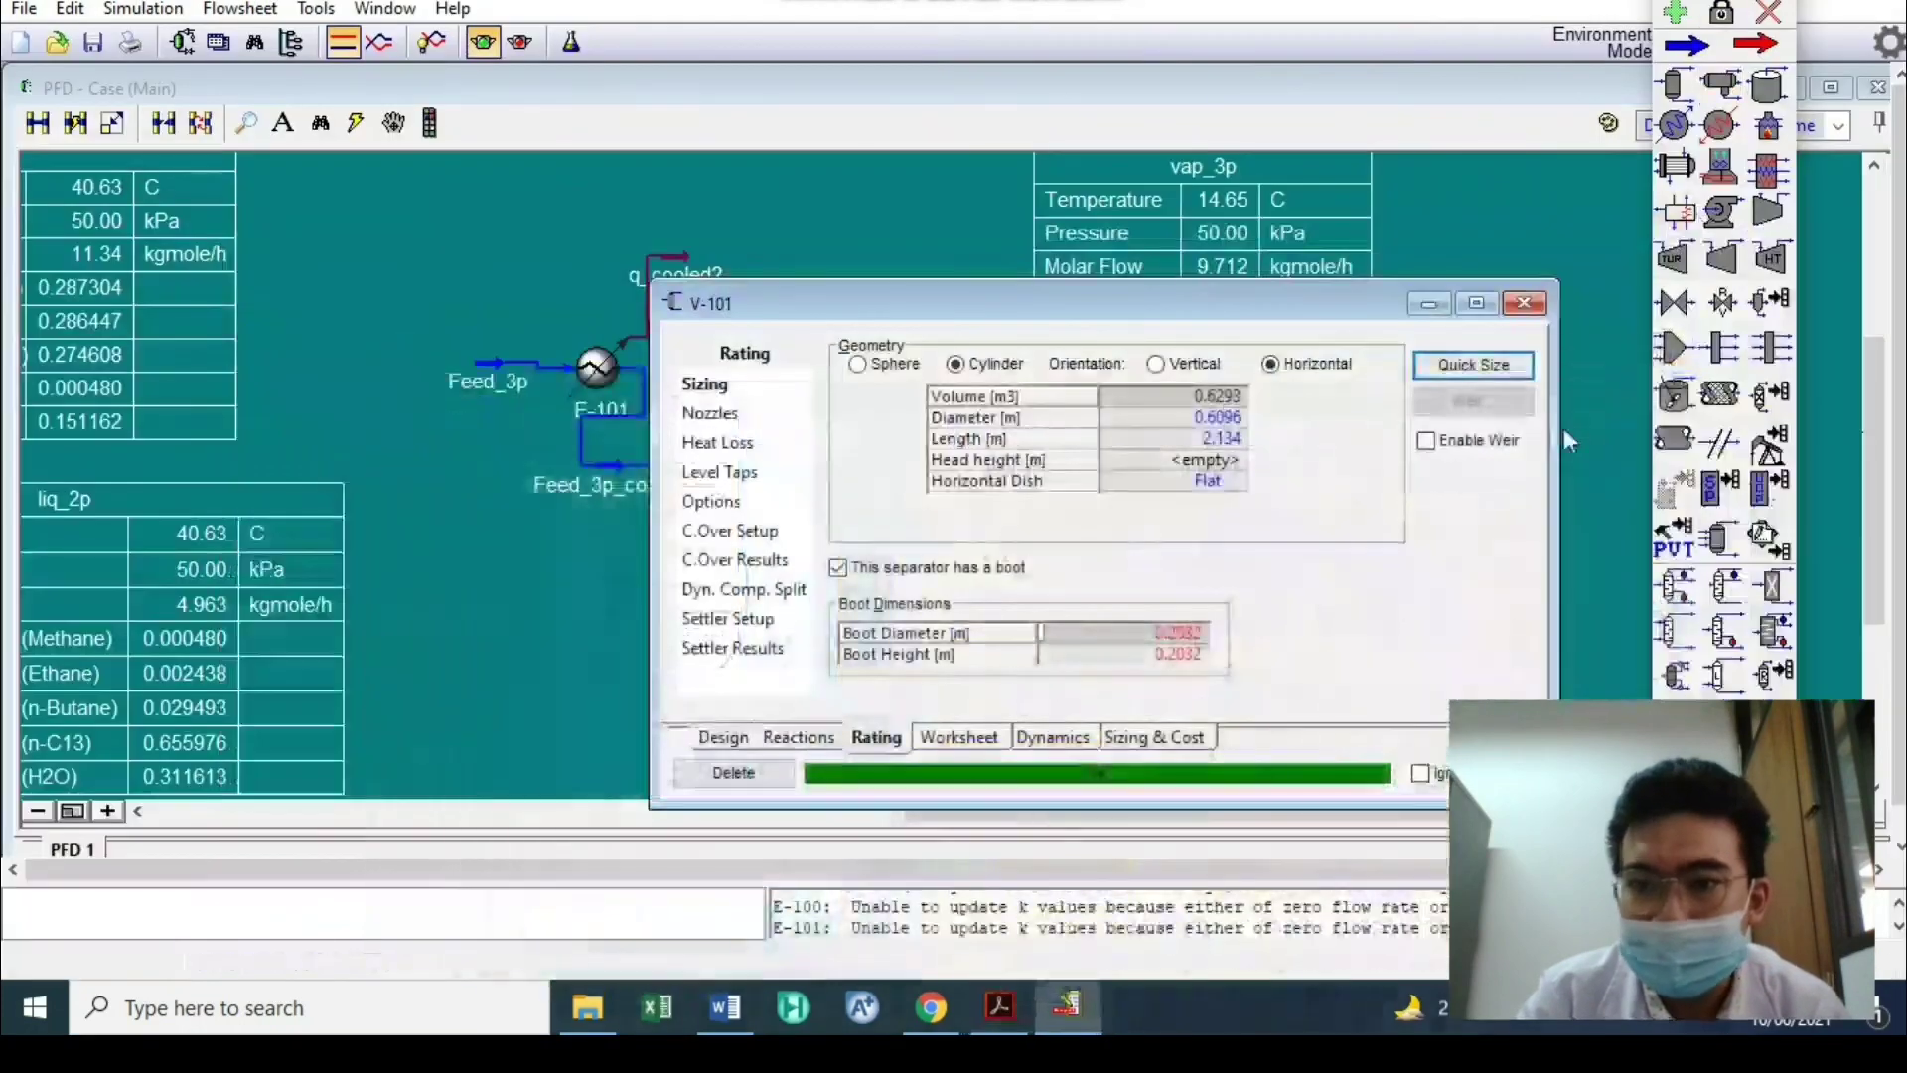
left_click(1427, 441)
left_click(1468, 405)
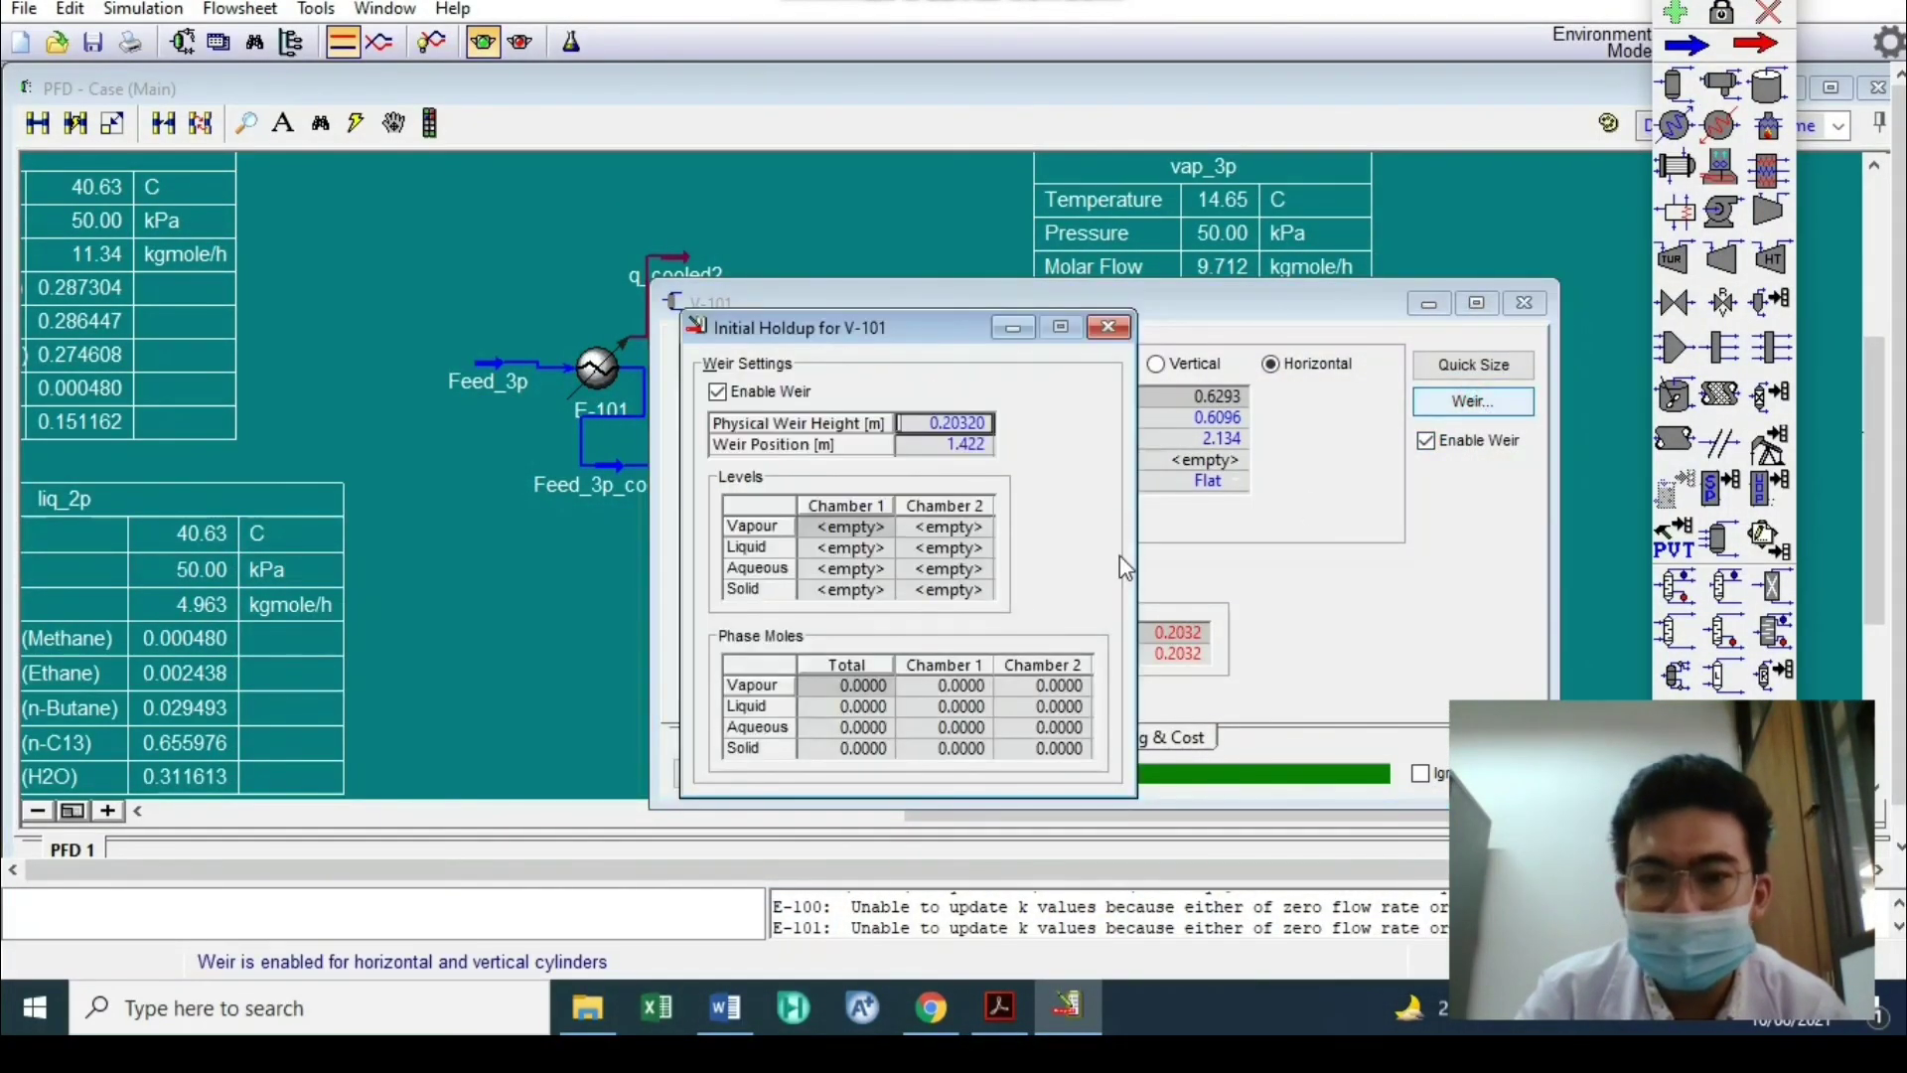